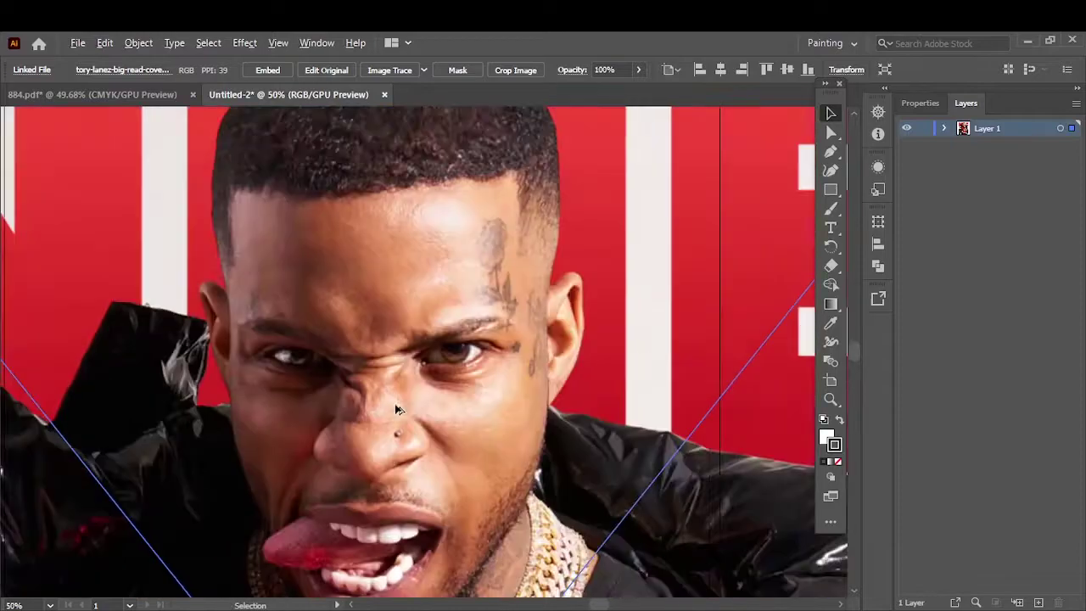
- Move the reference photo over the artboard, lock its Layer 1 and add Layer 2 above
{"action": "mouse_move", "coordinate": [400, 413]}
{"action": "left_mouse_down"}
{"action": "mouse_move", "coordinate": [369, 350]}
{"action": "mouse_move", "coordinate": [454, 349]}
{"action": "left_mouse_up"}
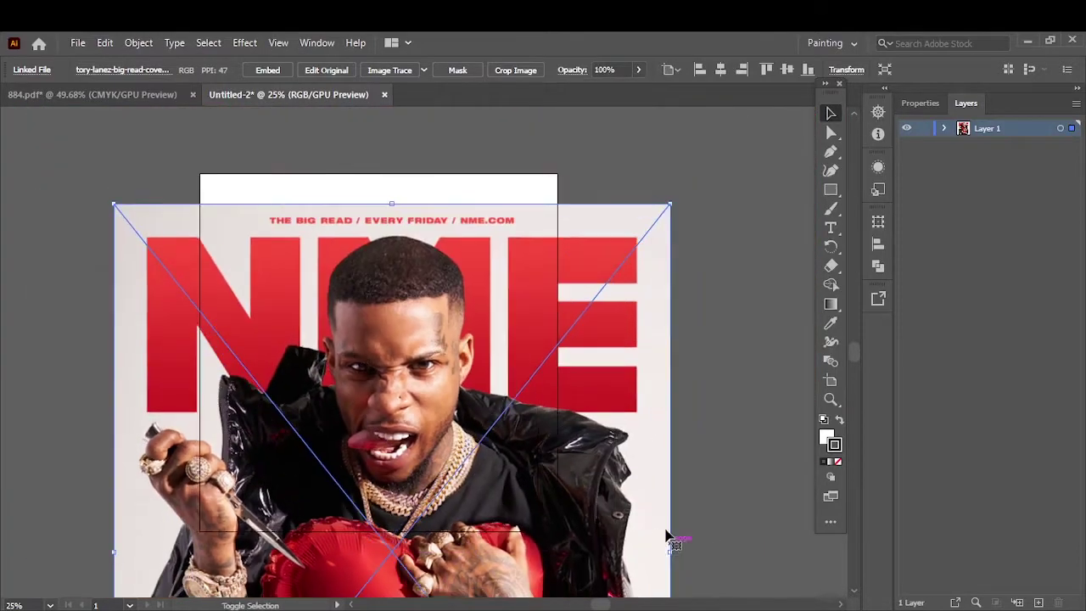
{"action": "left_click", "coordinate": [639, 70]}
{"action": "left_click_drag", "start_coordinate": [636, 93], "coordinate": [611, 93]}
{"action": "left_click", "coordinate": [923, 145]}
{"action": "left_click", "coordinate": [1039, 602]}
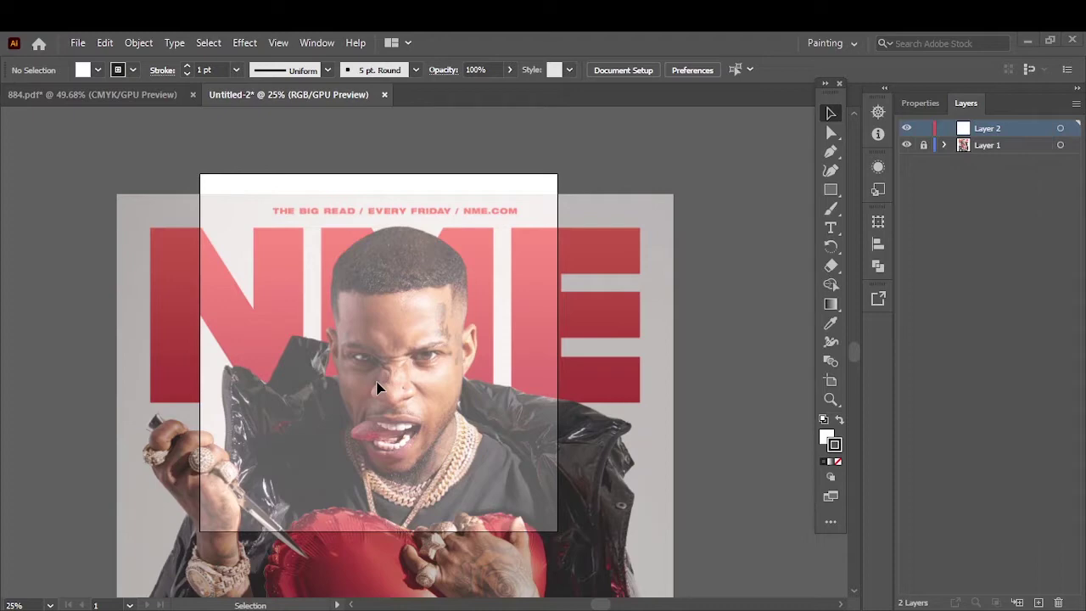
- Apply a tapered brush from the User Defined brush library and switch to the Paintbrush (B)
{"action": "left_click", "coordinate": [415, 69]}
{"action": "left_click", "coordinate": [271, 189]}
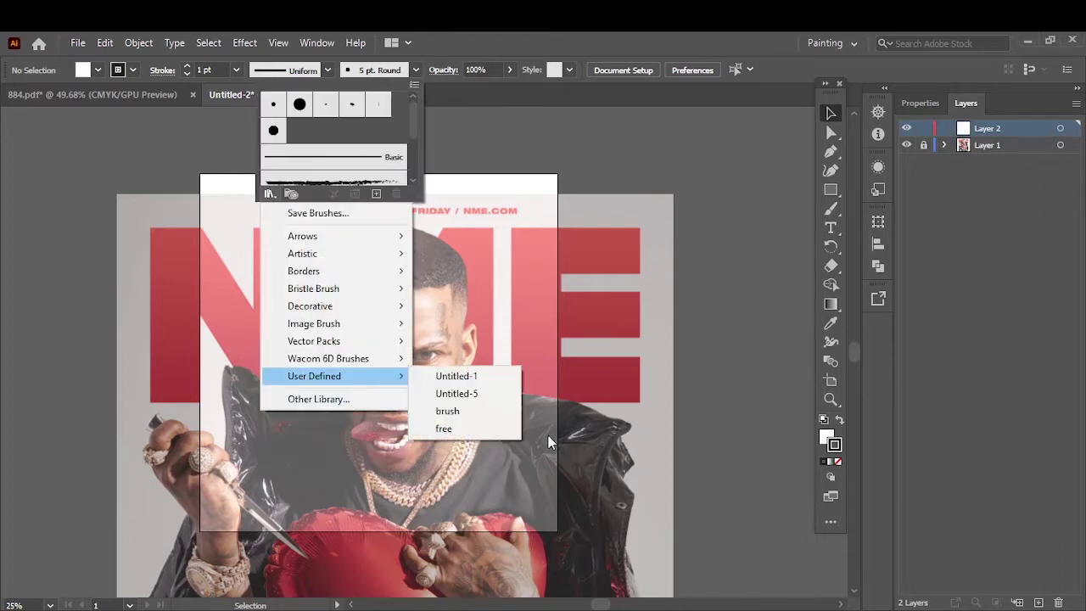
{"action": "left_click", "coordinate": [442, 376]}
{"action": "left_click", "coordinate": [509, 322]}
{"action": "scroll", "coordinate": [484, 417], "scroll_direction": "up", "scroll_amount": 6}
{"action": "key", "text": "b"}
{"action": "scroll", "coordinate": [547, 260], "scroll_direction": "down", "scroll_amount": 3}
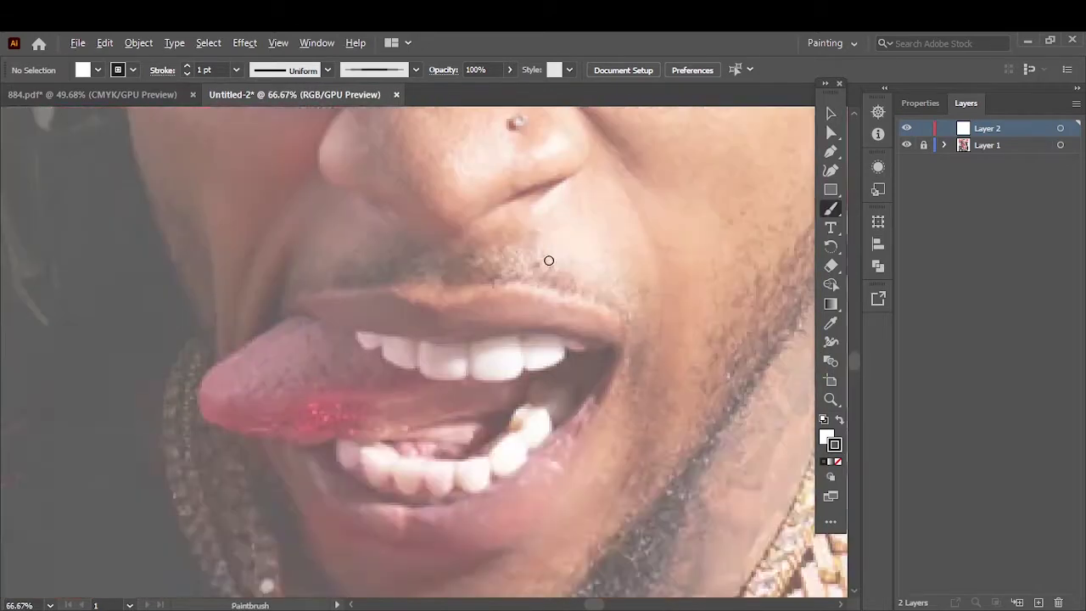
{"action": "scroll", "coordinate": [610, 257], "scroll_direction": "down", "scroll_amount": 2}
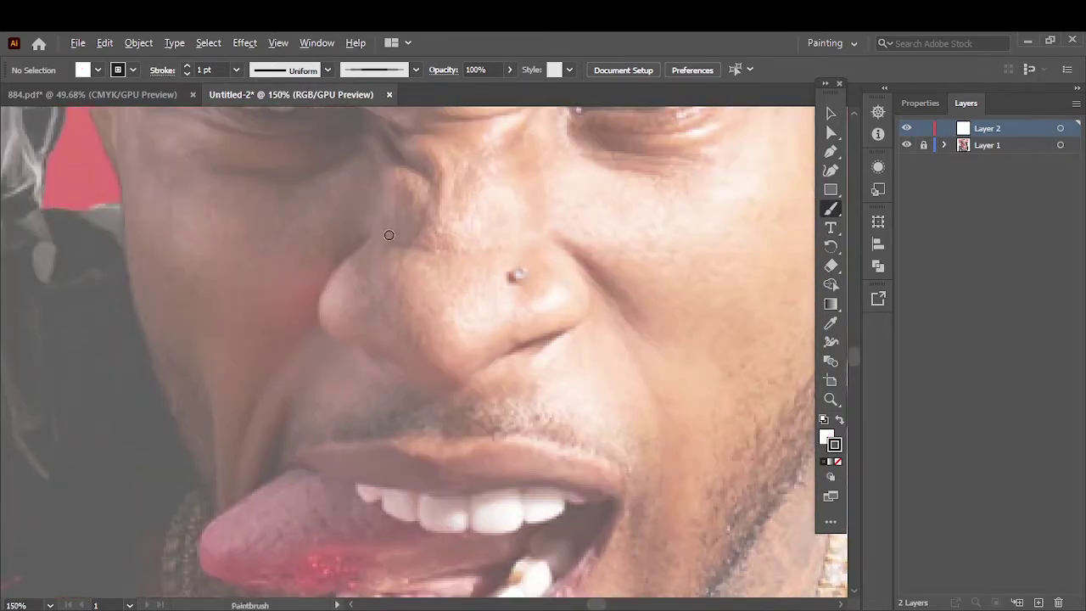
{"action": "scroll", "coordinate": [388, 235], "scroll_direction": "up", "scroll_amount": 3}
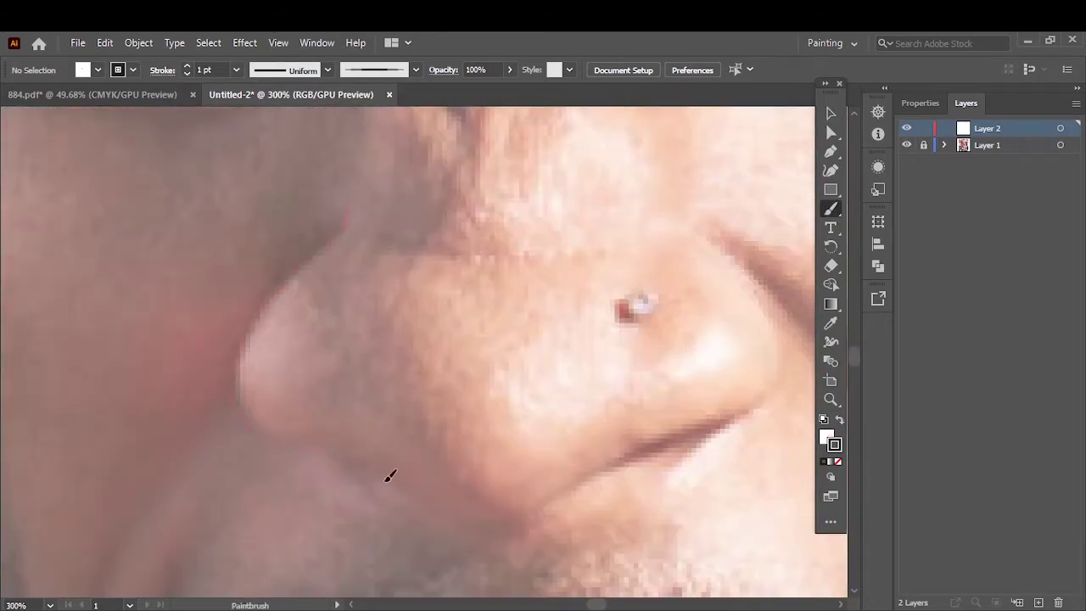
- Trace the nose outline, nostril crease and piercing ring in black strokes, redoing one misplaced stroke
{"action": "left_click_drag", "start_coordinate": [387, 480], "coordinate": [570, 520]}
{"action": "left_click_drag", "start_coordinate": [689, 452], "coordinate": [703, 235]}
{"action": "key", "text": "ctrl+z"}
{"action": "scroll", "coordinate": [478, 274], "scroll_direction": "right", "scroll_amount": 3}
{"action": "left_click_drag", "start_coordinate": [480, 235], "coordinate": [469, 475]}
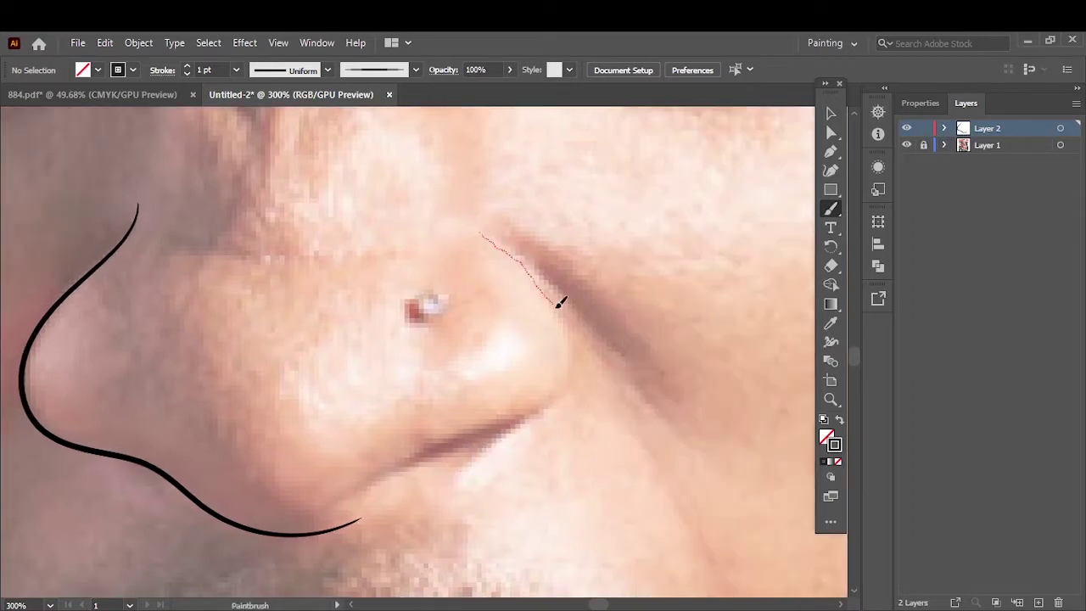
{"action": "left_click_drag", "start_coordinate": [349, 502], "coordinate": [499, 430]}
{"action": "mouse_move", "coordinate": [411, 292]}
{"action": "left_mouse_down"}
{"action": "mouse_move", "coordinate": [420, 289]}
{"action": "mouse_move", "coordinate": [458, 433]}
{"action": "left_mouse_up"}
{"action": "scroll", "coordinate": [420, 289], "scroll_direction": "up", "scroll_amount": 4}
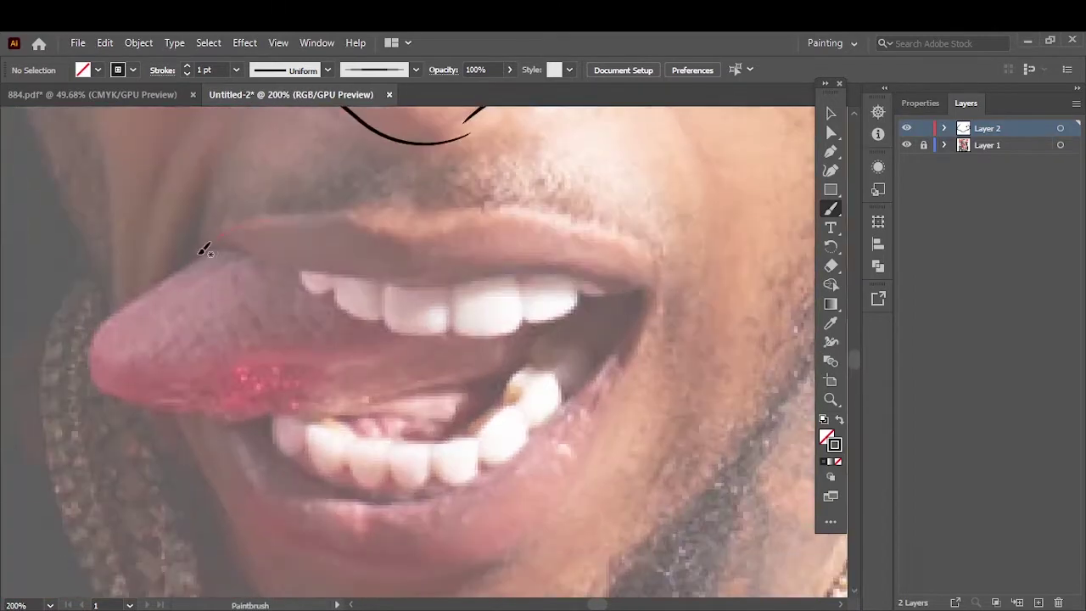
- Trace the upper lip's top and lower edges and the mouth's right edge
{"action": "scroll", "coordinate": [216, 303], "scroll_direction": "up", "scroll_amount": 2}
{"action": "left_click_drag", "start_coordinate": [569, 288], "coordinate": [653, 348]}
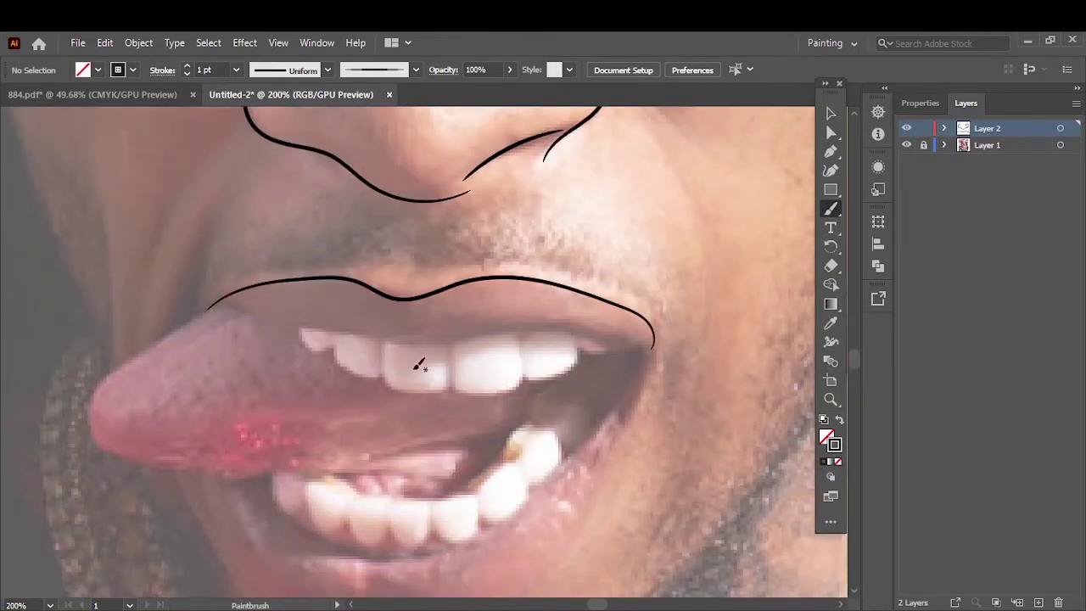
{"action": "key", "text": "ctrl+equal"}
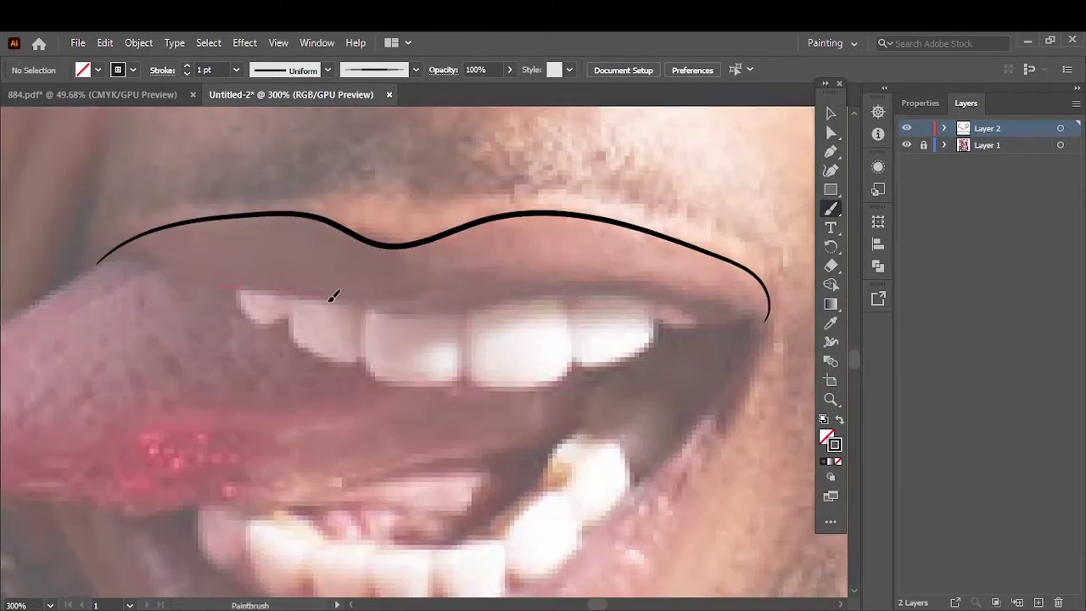
{"action": "left_click_drag", "start_coordinate": [333, 295], "coordinate": [489, 290]}
{"action": "left_click_drag", "start_coordinate": [457, 314], "coordinate": [733, 333]}
{"action": "left_click_drag", "start_coordinate": [596, 536], "coordinate": [751, 330]}
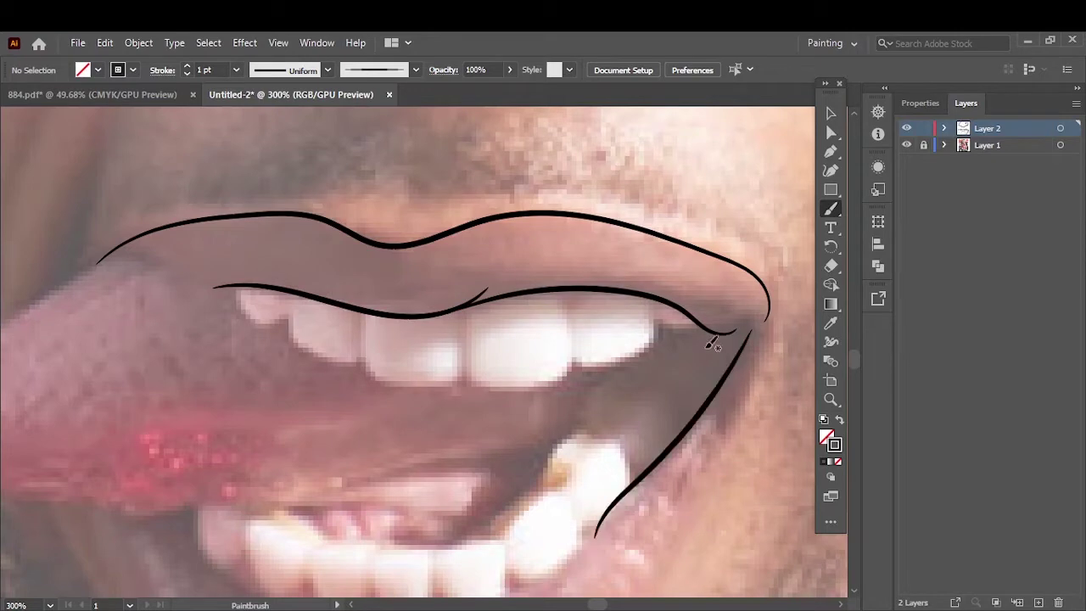
{"action": "scroll", "coordinate": [696, 342], "scroll_direction": "up", "scroll_amount": 2}
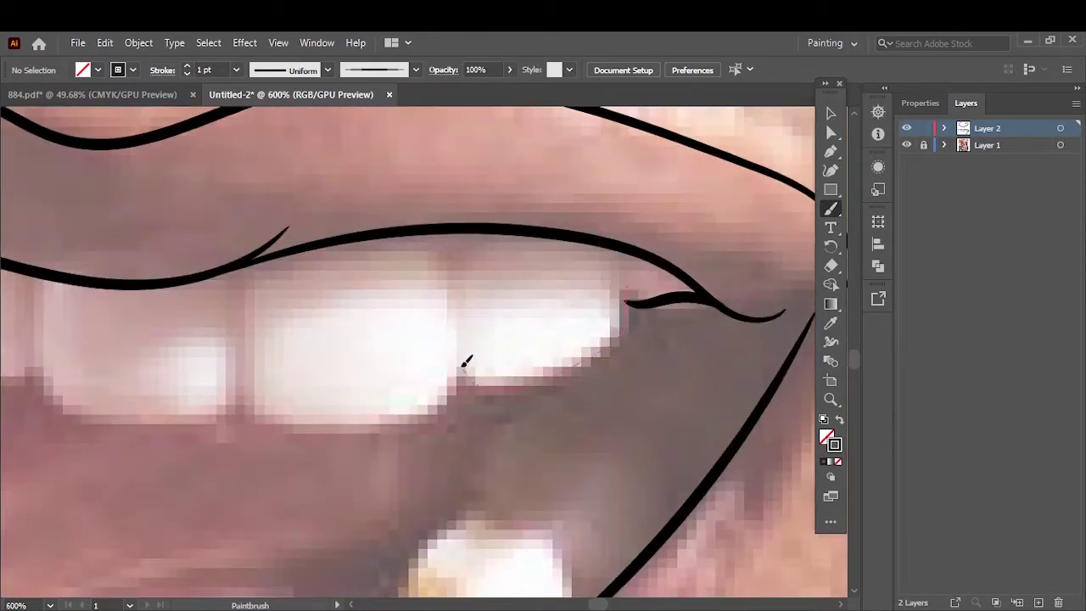
- Outline the top edge, end curve and bottom edge of the upper teeth
{"action": "left_click_drag", "start_coordinate": [465, 363], "coordinate": [624, 302]}
{"action": "scroll", "coordinate": [283, 424], "scroll_direction": "down", "scroll_amount": 3}
{"action": "scroll", "coordinate": [255, 314], "scroll_direction": "up", "scroll_amount": 2}
{"action": "left_click_drag", "start_coordinate": [222, 280], "coordinate": [303, 313]}
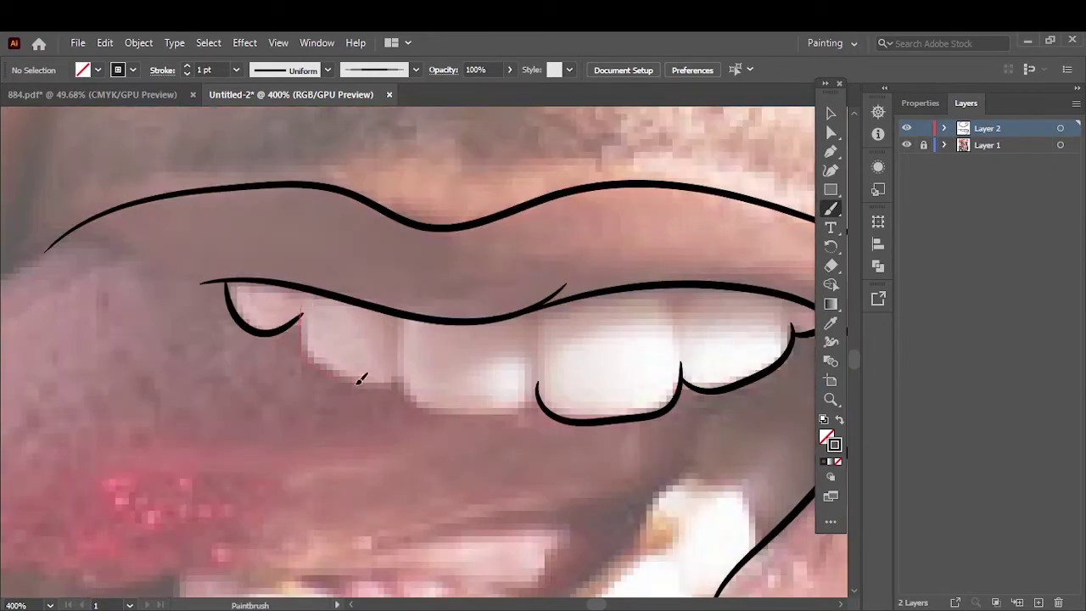
{"action": "left_click_drag", "start_coordinate": [360, 379], "coordinate": [538, 394]}
{"action": "scroll", "coordinate": [560, 433], "scroll_direction": "down", "scroll_amount": 3}
{"action": "scroll", "coordinate": [561, 433], "scroll_direction": "up", "scroll_amount": 4}
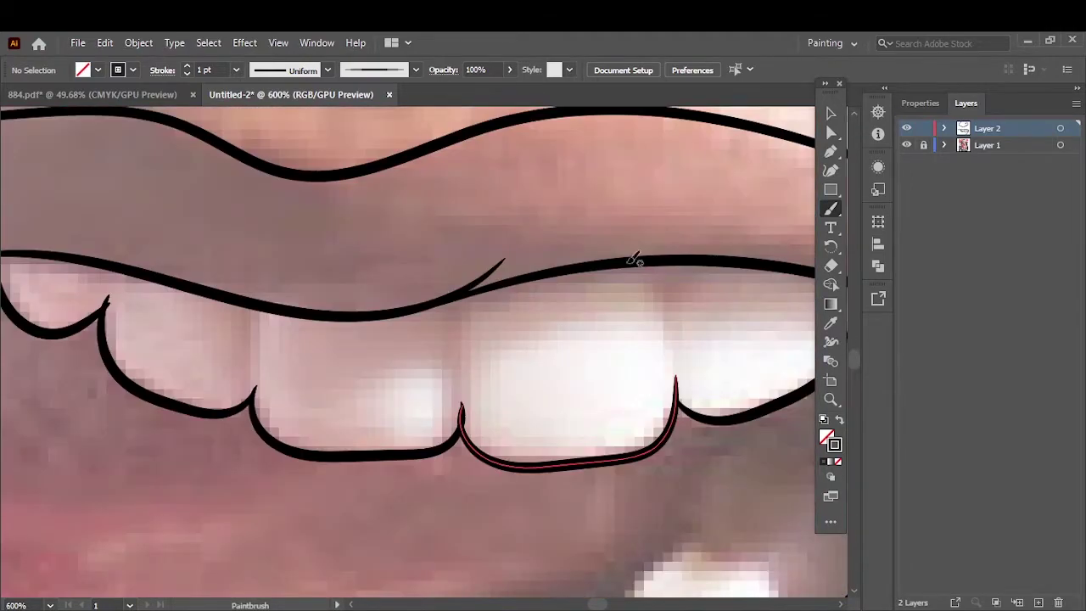
{"action": "scroll", "coordinate": [628, 221], "scroll_direction": "right", "scroll_amount": 5}
{"action": "scroll", "coordinate": [416, 323], "scroll_direction": "up", "scroll_amount": 1}
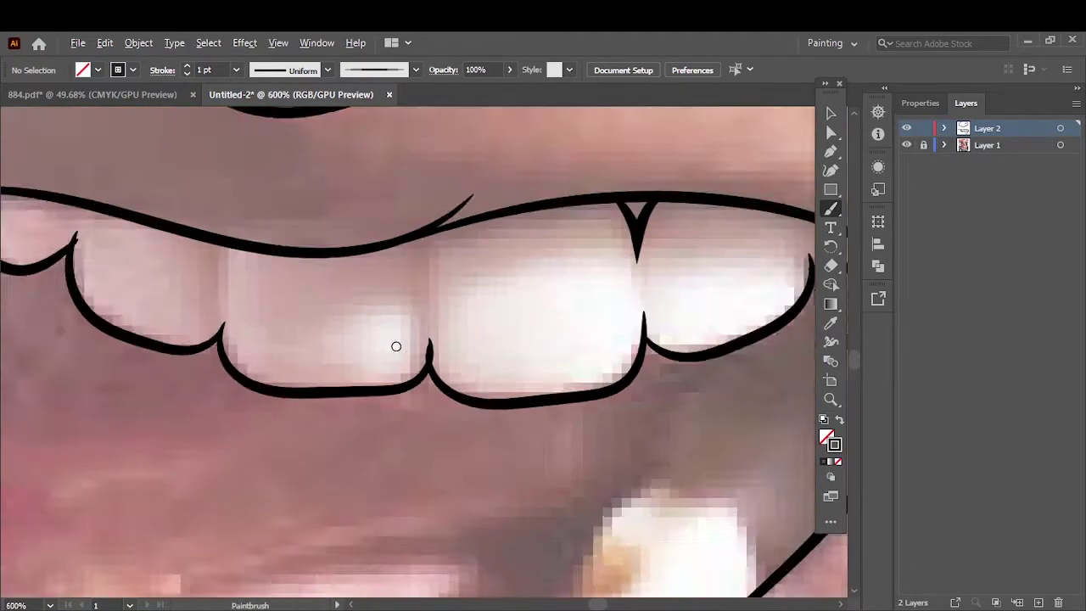
{"action": "scroll", "coordinate": [396, 345], "scroll_direction": "left", "scroll_amount": 2}
- Mark the gap between two upper teeth with a short vertical stroke
{"action": "left_click_drag", "start_coordinate": [431, 197], "coordinate": [428, 280]}
{"action": "scroll", "coordinate": [161, 220], "scroll_direction": "down", "scroll_amount": 5}
{"action": "scroll", "coordinate": [152, 244], "scroll_direction": "left", "scroll_amount": 1}
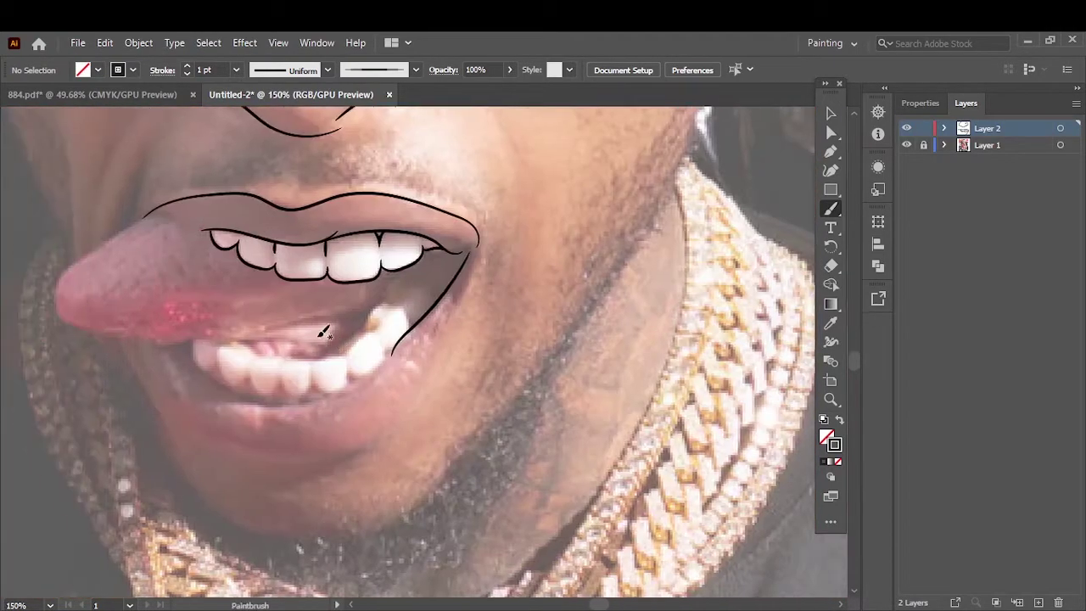
{"action": "scroll", "coordinate": [247, 329], "scroll_direction": "left", "scroll_amount": 3}
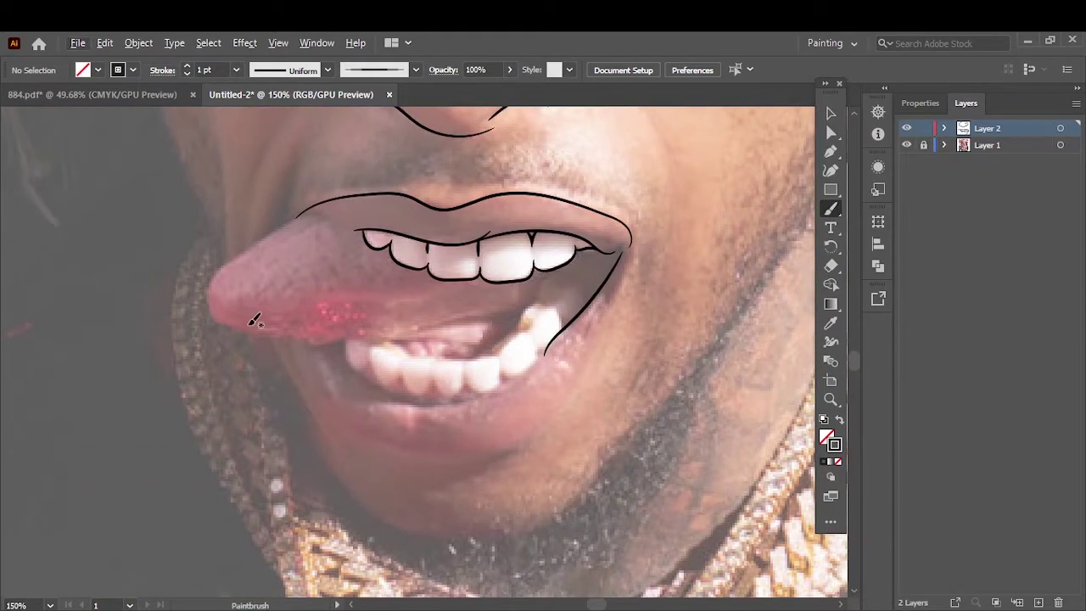
- Outline the tongue's left edge and add strokes along its underside
{"action": "scroll", "coordinate": [254, 321], "scroll_direction": "up", "scroll_amount": 2}
{"action": "scroll", "coordinate": [510, 170], "scroll_direction": "up", "scroll_amount": 2}
{"action": "left_click_drag", "start_coordinate": [224, 268], "coordinate": [213, 415]}
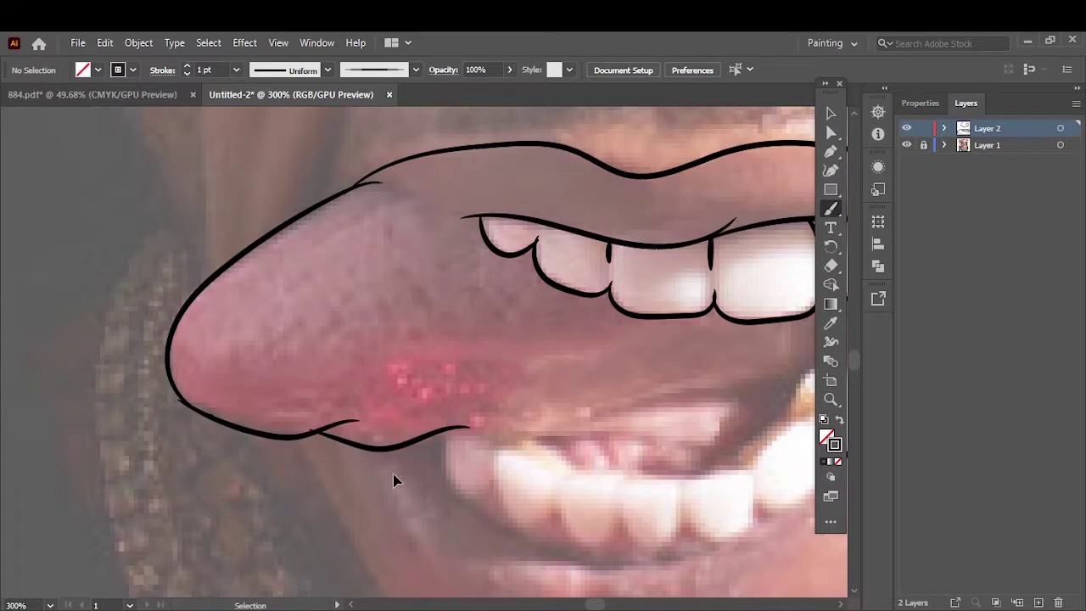
{"action": "scroll", "coordinate": [393, 478], "scroll_direction": "up", "scroll_amount": 1}
{"action": "left_click_drag", "start_coordinate": [161, 387], "coordinate": [293, 409]}
{"action": "scroll", "coordinate": [504, 454], "scroll_direction": "down", "scroll_amount": 2}
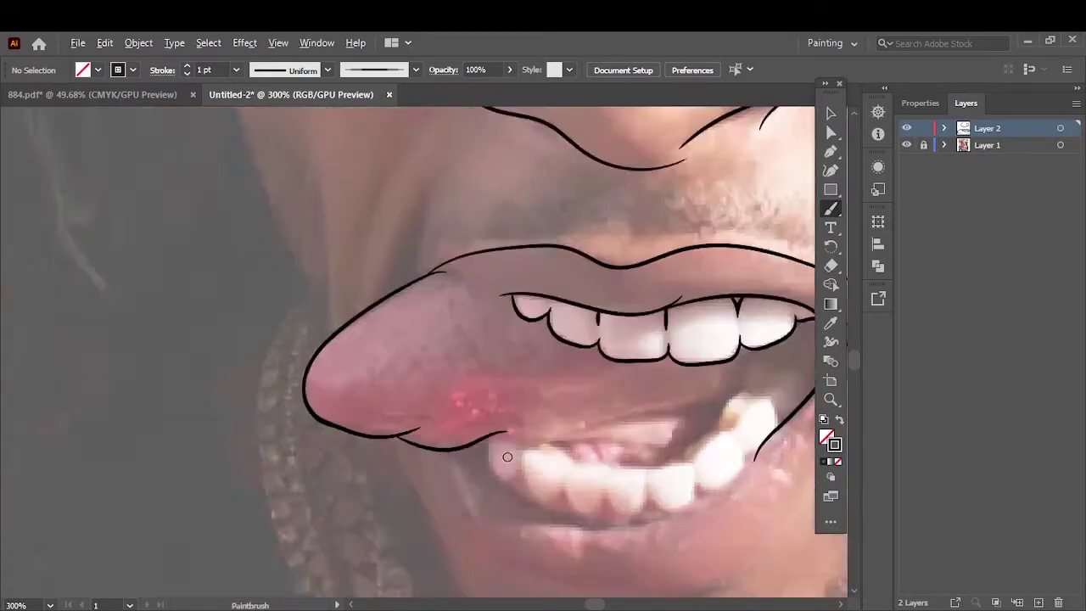
{"action": "scroll", "coordinate": [509, 444], "scroll_direction": "down", "scroll_amount": 1}
{"action": "scroll", "coordinate": [516, 442], "scroll_direction": "up", "scroll_amount": 3}
{"action": "scroll", "coordinate": [516, 442], "scroll_direction": "down", "scroll_amount": 1}
{"action": "left_click_drag", "start_coordinate": [246, 376], "coordinate": [509, 351]}
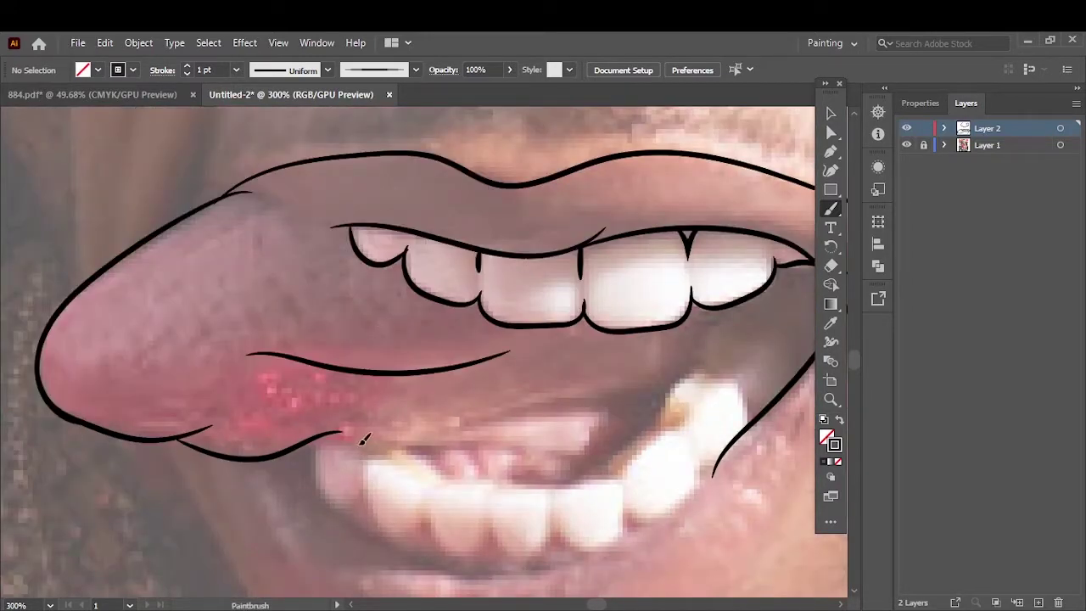
{"action": "scroll", "coordinate": [445, 391], "scroll_direction": "up", "scroll_amount": 1}
- Draw the lower lip and chin lines, undoing the stray chin scribbles
{"action": "left_click_drag", "start_coordinate": [660, 404], "coordinate": [691, 387]}
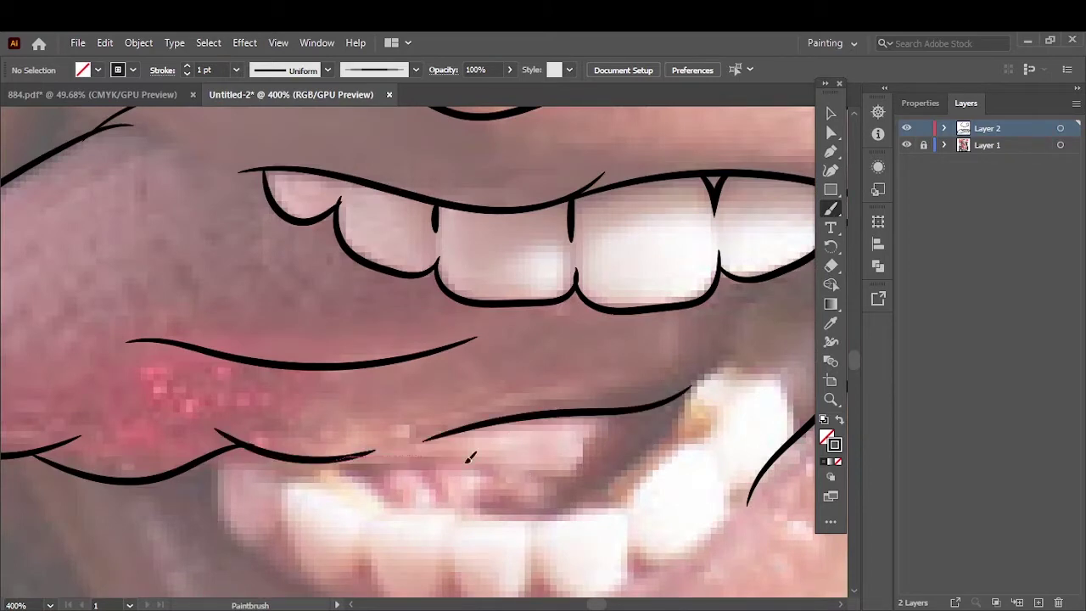
{"action": "key", "text": "ctrl+0"}
{"action": "scroll", "coordinate": [437, 475], "scroll_direction": "up", "scroll_amount": 5}
{"action": "scroll", "coordinate": [437, 475], "scroll_direction": "up", "scroll_amount": 1}
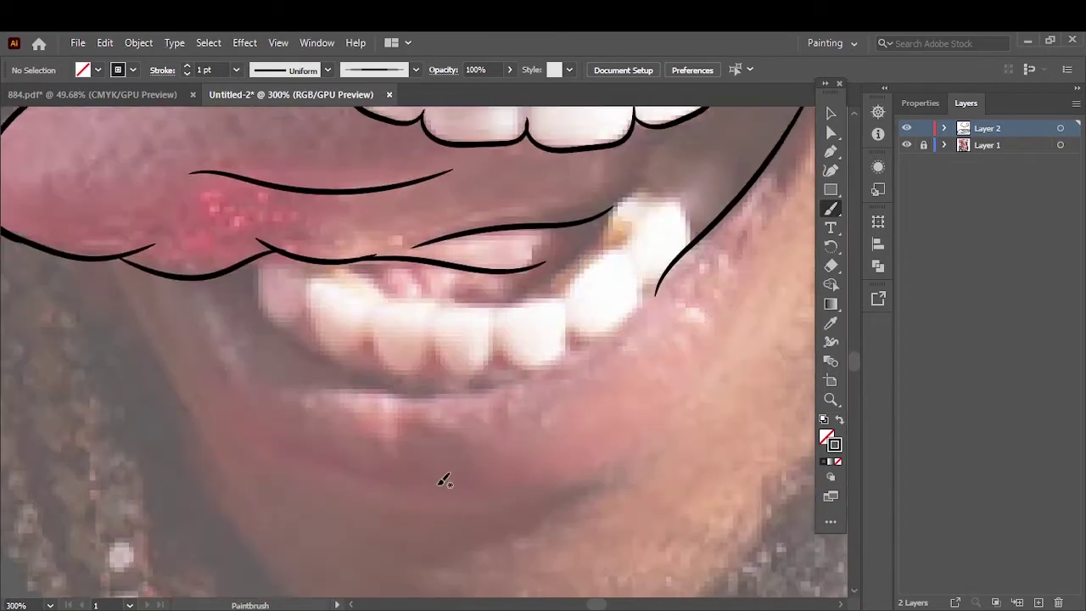
{"action": "left_click_drag", "start_coordinate": [516, 497], "coordinate": [671, 363]}
{"action": "scroll", "coordinate": [672, 363], "scroll_direction": "up", "scroll_amount": 2}
{"action": "scroll", "coordinate": [642, 359], "scroll_direction": "right", "scroll_amount": 3}
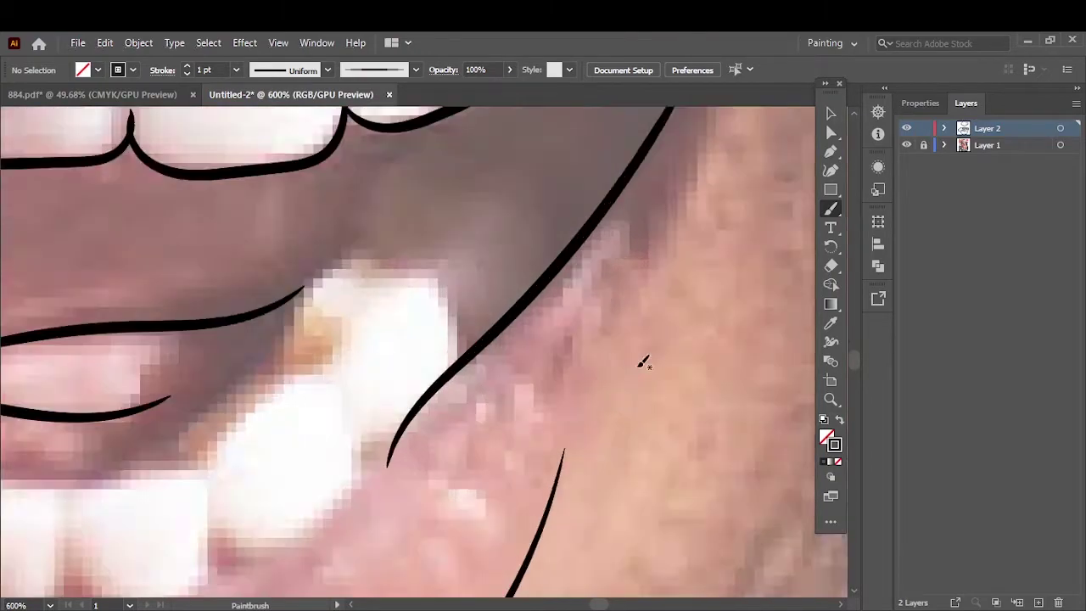
{"action": "scroll", "coordinate": [484, 416], "scroll_direction": "left", "scroll_amount": 1}
{"action": "key", "text": "ctrl+z"}
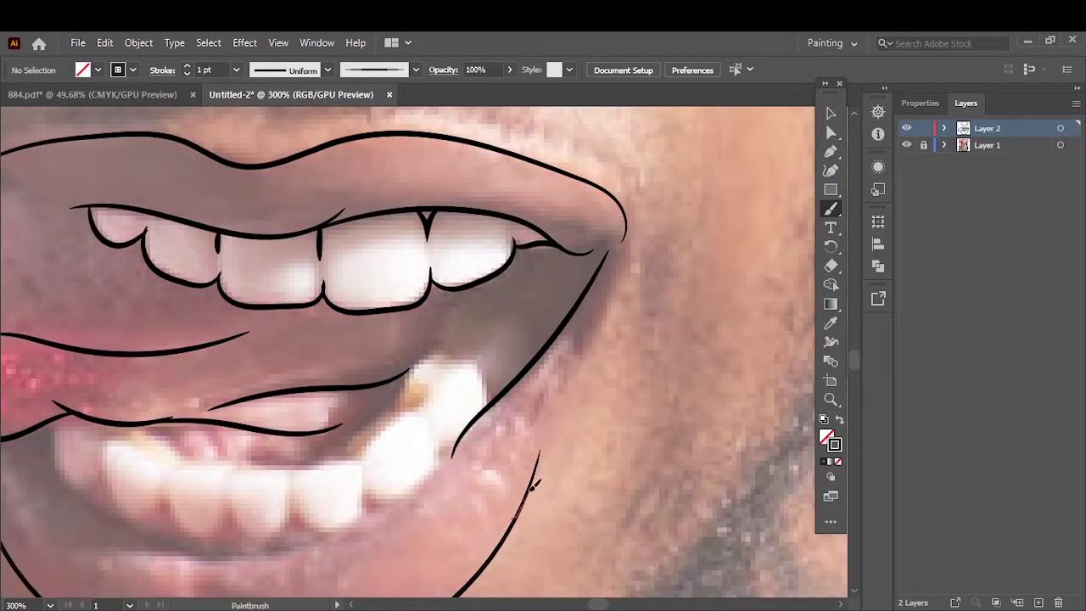
{"action": "key", "text": "ctrl+equal"}
- Add inner lower-lip strokes and outline one lower tooth with detail strokes
{"action": "left_click_drag", "start_coordinate": [323, 450], "coordinate": [683, 329]}
{"action": "scroll", "coordinate": [683, 329], "scroll_direction": "left", "scroll_amount": 2}
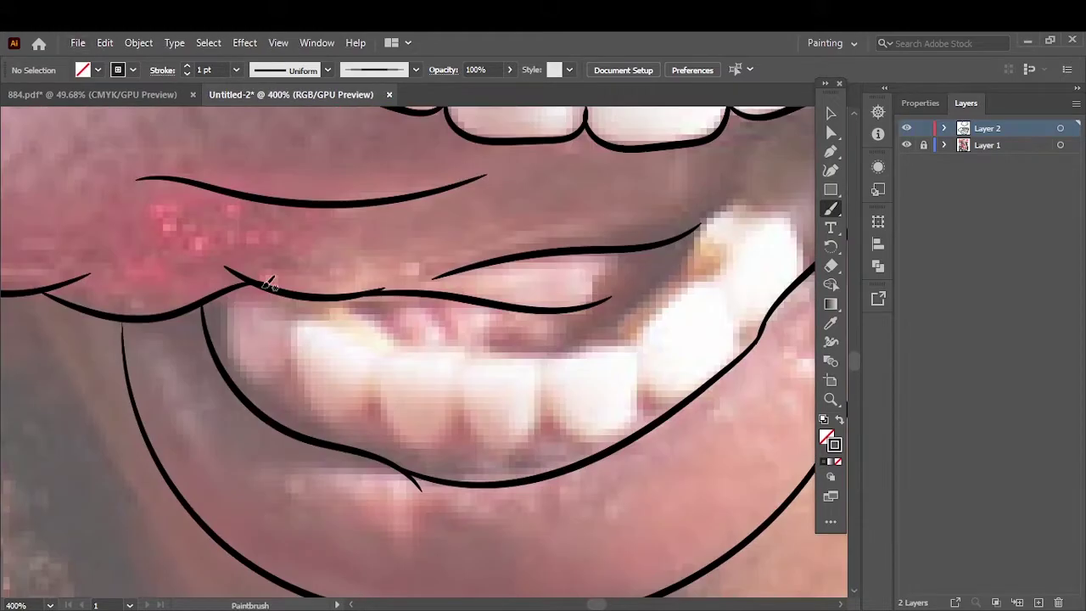
{"action": "left_click_drag", "start_coordinate": [540, 367], "coordinate": [686, 277]}
{"action": "key", "text": "ctrl+plus"}
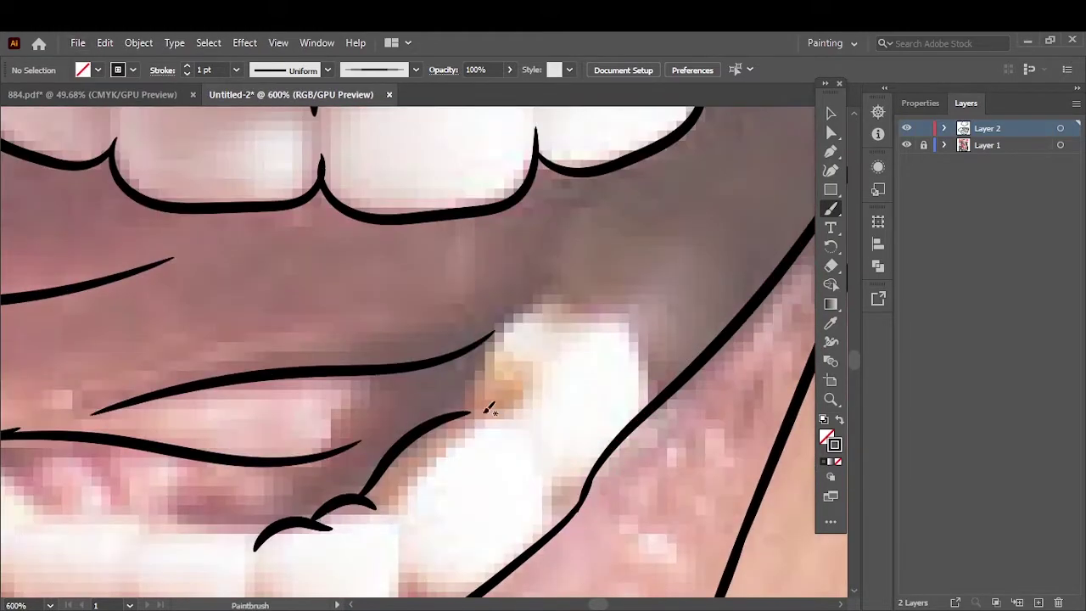
{"action": "left_click_drag", "start_coordinate": [488, 408], "coordinate": [572, 275]}
{"action": "scroll", "coordinate": [572, 274], "scroll_direction": "up", "scroll_amount": 5}
{"action": "left_click_drag", "start_coordinate": [548, 482], "coordinate": [633, 409]}
{"action": "left_click_drag", "start_coordinate": [639, 482], "coordinate": [687, 419]}
{"action": "key", "text": "ctrl+0"}
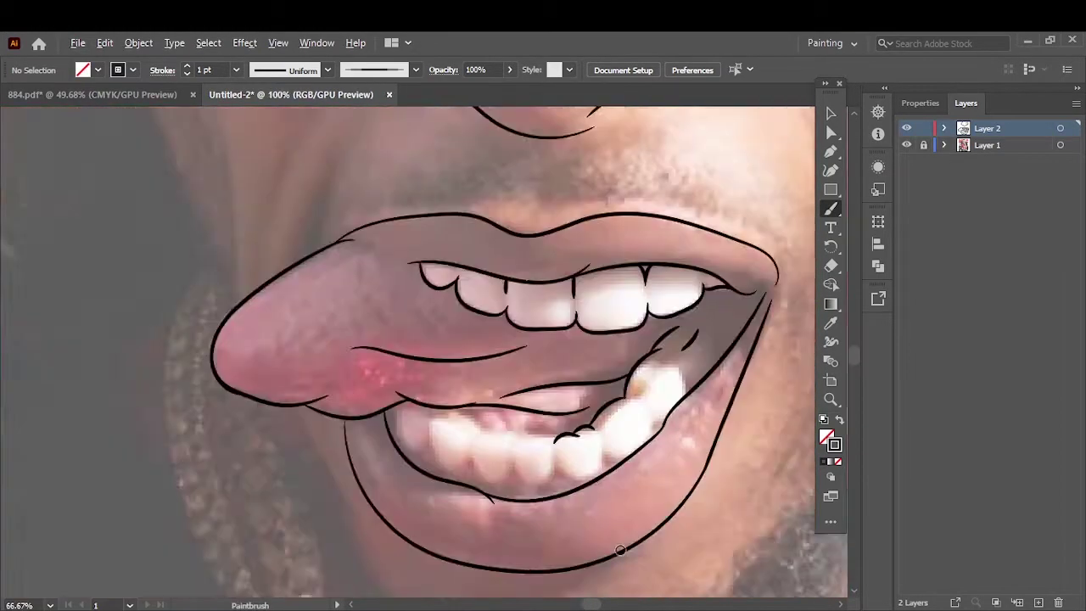
- Outline the top edges of the lower teeth with V-shaped gaps between them
{"action": "scroll", "coordinate": [259, 427], "scroll_direction": "up", "scroll_amount": 5}
{"action": "mouse_move", "coordinate": [257, 421]}
{"action": "left_mouse_down"}
{"action": "mouse_move", "coordinate": [387, 458]}
{"action": "mouse_move", "coordinate": [506, 465]}
{"action": "left_mouse_up"}
{"action": "scroll", "coordinate": [297, 534], "scroll_direction": "up", "scroll_amount": 3}
{"action": "mouse_move", "coordinate": [78, 273]}
{"action": "left_mouse_down"}
{"action": "mouse_move", "coordinate": [203, 356]}
{"action": "mouse_move", "coordinate": [292, 539]}
{"action": "left_mouse_up"}
{"action": "scroll", "coordinate": [458, 543], "scroll_direction": "right", "scroll_amount": 5}
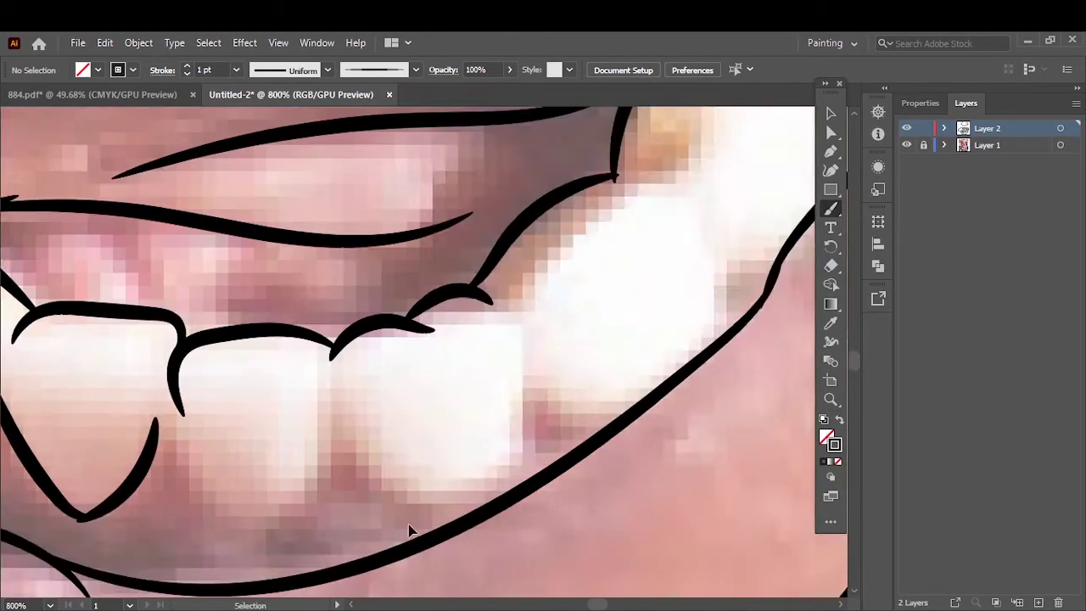
{"action": "mouse_move", "coordinate": [100, 420]}
{"action": "left_mouse_down"}
{"action": "mouse_move", "coordinate": [189, 540]}
{"action": "mouse_move", "coordinate": [280, 401]}
{"action": "left_mouse_up"}
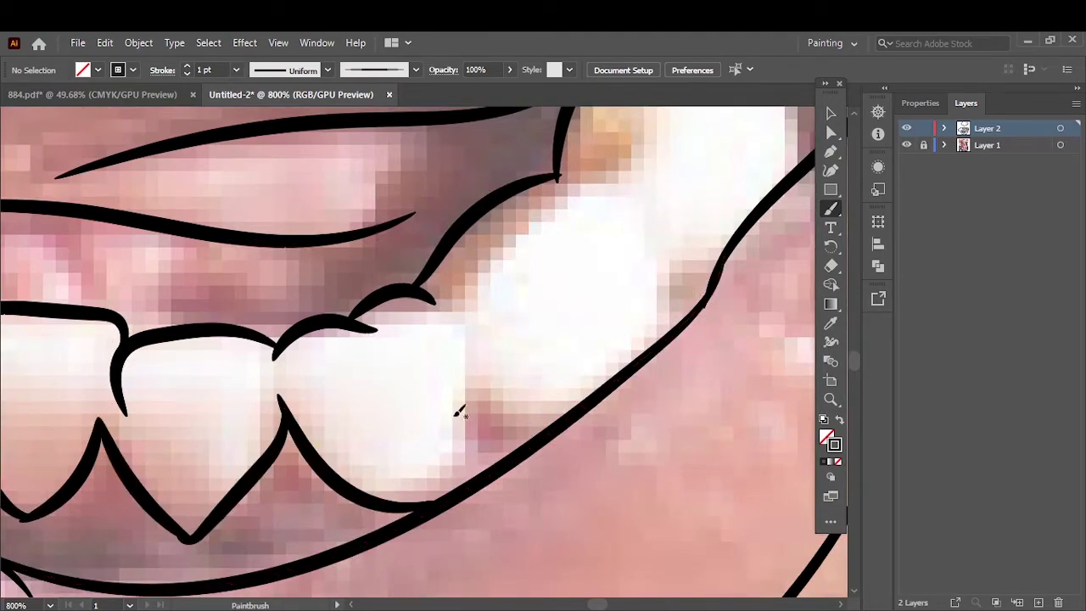
{"action": "left_click_drag", "start_coordinate": [460, 345], "coordinate": [559, 424]}
{"action": "scroll", "coordinate": [490, 502], "scroll_direction": "up", "scroll_amount": 3}
{"action": "scroll", "coordinate": [490, 503], "scroll_direction": "right", "scroll_amount": 3}
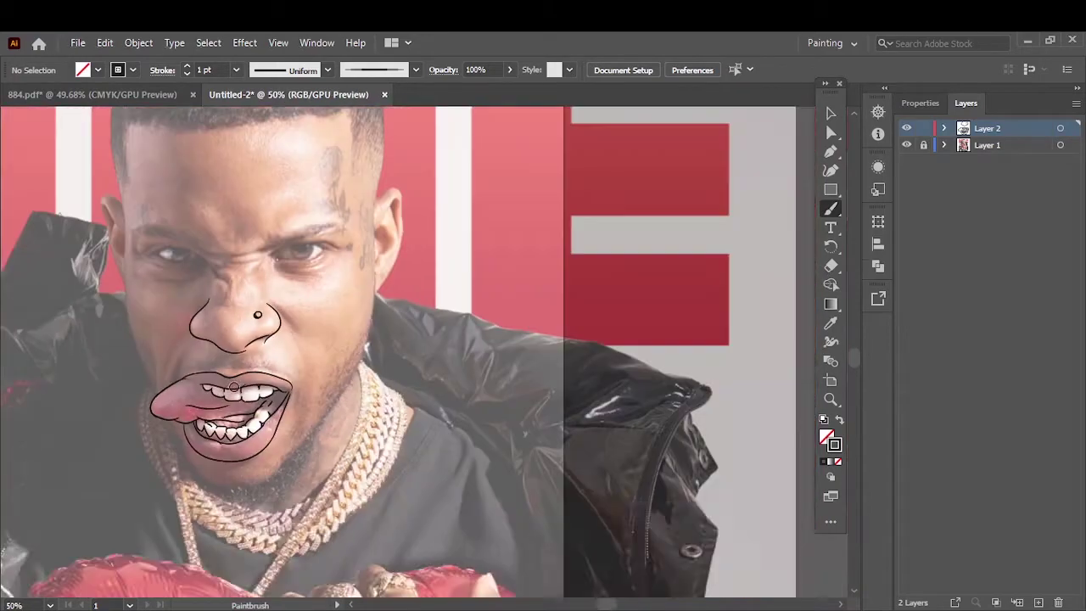
- Check the line art with the photo hidden, then trace the first eye's corner and eyelids
{"action": "left_click", "coordinate": [906, 145]}
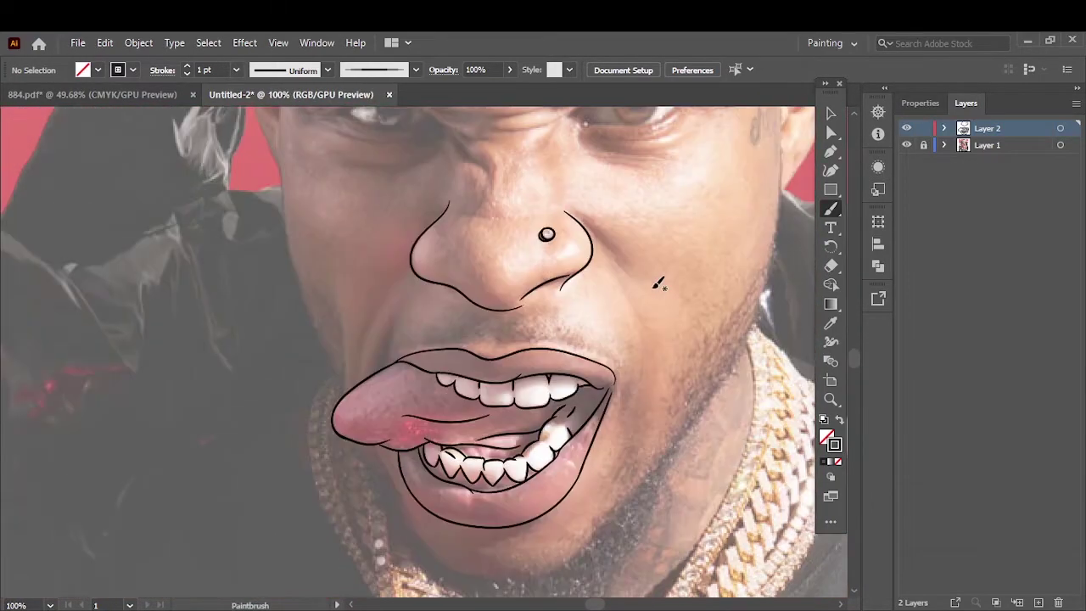
{"action": "left_click", "coordinate": [906, 145]}
{"action": "left_click", "coordinate": [907, 145]}
{"action": "left_click_drag", "start_coordinate": [350, 376], "coordinate": [424, 403]}
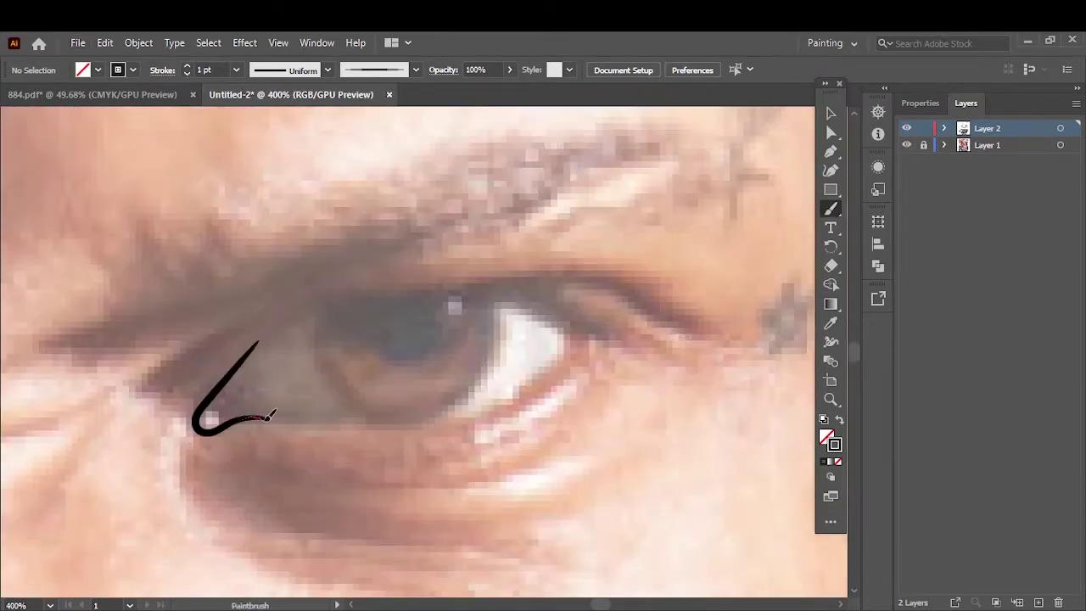
{"action": "left_click_drag", "start_coordinate": [257, 342], "coordinate": [588, 335]}
{"action": "left_click_drag", "start_coordinate": [216, 393], "coordinate": [299, 311]}
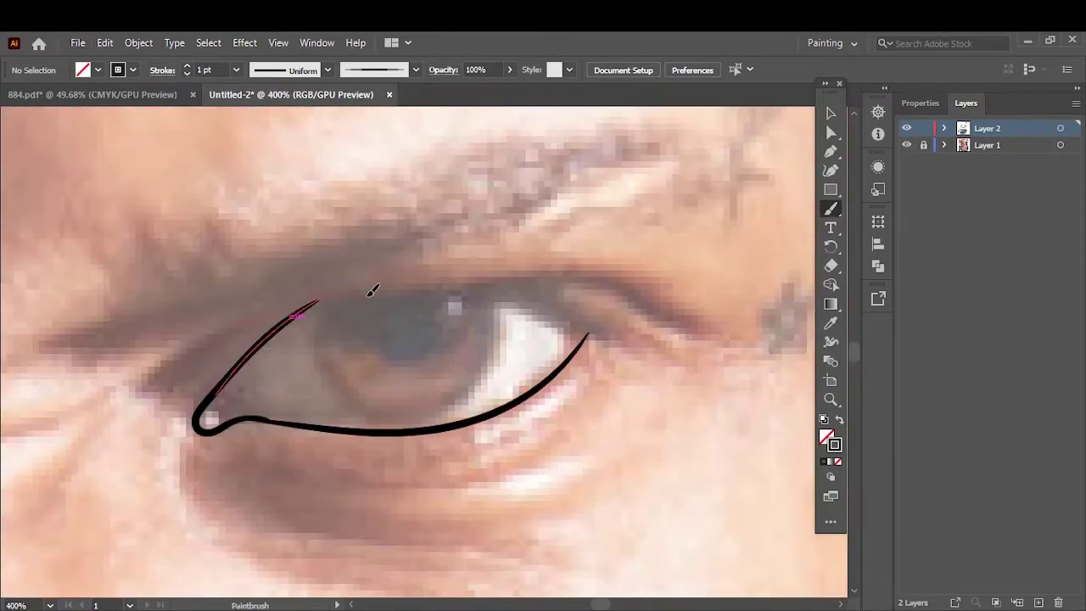
{"action": "mouse_move", "coordinate": [158, 383]}
{"action": "left_mouse_down"}
{"action": "mouse_move", "coordinate": [569, 271]}
{"action": "mouse_move", "coordinate": [679, 328]}
{"action": "left_mouse_up"}
- Trace the other eye's upper and lower eyelids
{"action": "key", "text": "ctrl+1"}
{"action": "scroll", "coordinate": [302, 301], "scroll_direction": "up", "scroll_amount": 3}
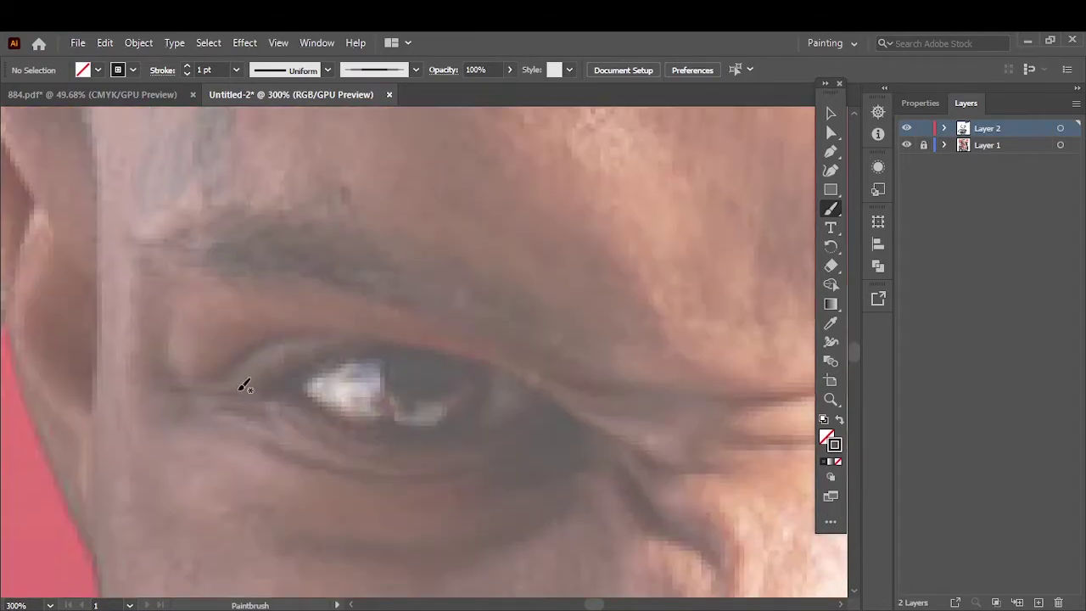
{"action": "left_click_drag", "start_coordinate": [243, 388], "coordinate": [570, 417]}
{"action": "scroll", "coordinate": [462, 381], "scroll_direction": "up", "scroll_amount": 1}
{"action": "left_click_drag", "start_coordinate": [227, 383], "coordinate": [599, 423]}
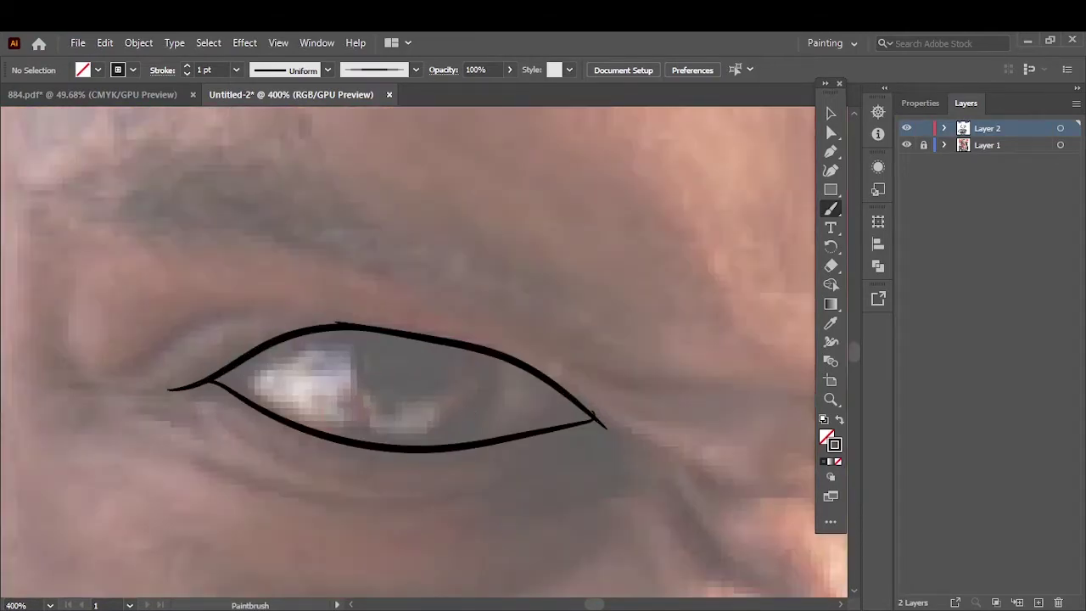
{"action": "scroll", "coordinate": [529, 407], "scroll_direction": "down", "scroll_amount": 3}
{"action": "scroll", "coordinate": [528, 436], "scroll_direction": "up", "scroll_amount": 2}
{"action": "scroll", "coordinate": [529, 436], "scroll_direction": "down", "scroll_amount": 1}
- Add crease strokes between the brows and down the nose bridge
{"action": "left_click_drag", "start_coordinate": [282, 337], "coordinate": [537, 351]}
{"action": "mouse_move", "coordinate": [404, 392]}
{"action": "left_mouse_down"}
{"action": "mouse_move", "coordinate": [545, 363]}
{"action": "mouse_move", "coordinate": [534, 426]}
{"action": "left_mouse_up"}
{"action": "left_click_drag", "start_coordinate": [316, 379], "coordinate": [390, 487]}
{"action": "scroll", "coordinate": [580, 384], "scroll_direction": "down", "scroll_amount": 2}
{"action": "scroll", "coordinate": [580, 383], "scroll_direction": "down", "scroll_amount": 1}
{"action": "scroll", "coordinate": [580, 384], "scroll_direction": "down", "scroll_amount": 1}
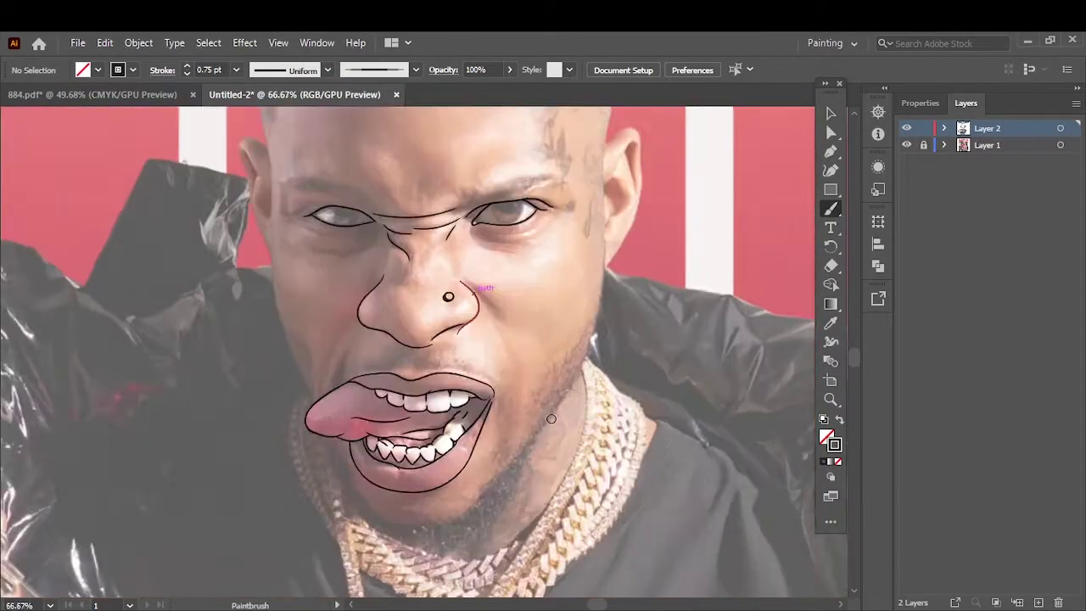
{"action": "scroll", "coordinate": [552, 412], "scroll_direction": "up", "scroll_amount": 1}
{"action": "scroll", "coordinate": [552, 413], "scroll_direction": "down", "scroll_amount": 2}
{"action": "scroll", "coordinate": [538, 421], "scroll_direction": "up", "scroll_amount": 4}
{"action": "scroll", "coordinate": [539, 421], "scroll_direction": "down", "scroll_amount": 1}
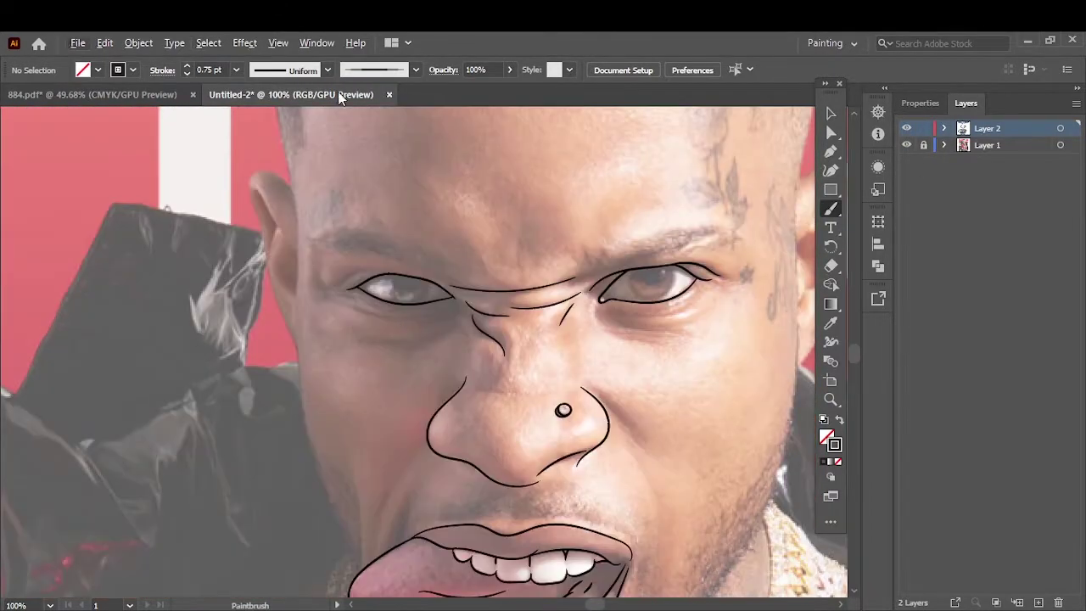
{"action": "scroll", "coordinate": [325, 283], "scroll_direction": "up", "scroll_amount": 1}
{"action": "scroll", "coordinate": [277, 149], "scroll_direction": "up", "scroll_amount": 3}
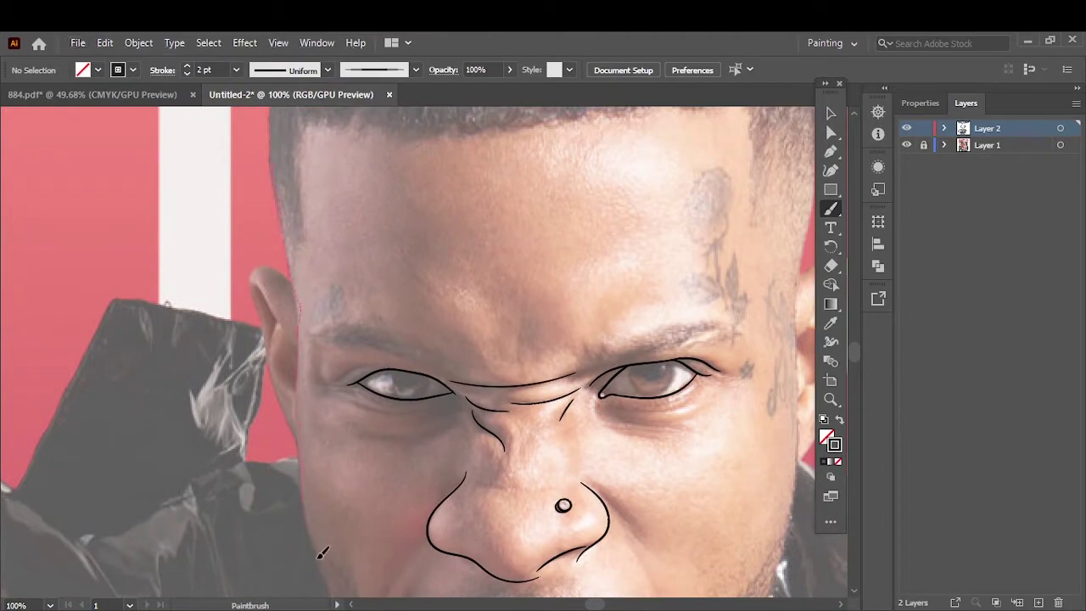
- Paint the left cheek, the jaw line and the face edge beside the ear
{"action": "left_click_drag", "start_coordinate": [322, 552], "coordinate": [280, 170]}
{"action": "scroll", "coordinate": [288, 339], "scroll_direction": "down", "scroll_amount": 5}
{"action": "scroll", "coordinate": [288, 185], "scroll_direction": "up", "scroll_amount": 2}
{"action": "left_click_drag", "start_coordinate": [397, 459], "coordinate": [398, 463]}
{"action": "scroll", "coordinate": [442, 449], "scroll_direction": "down", "scroll_amount": 2}
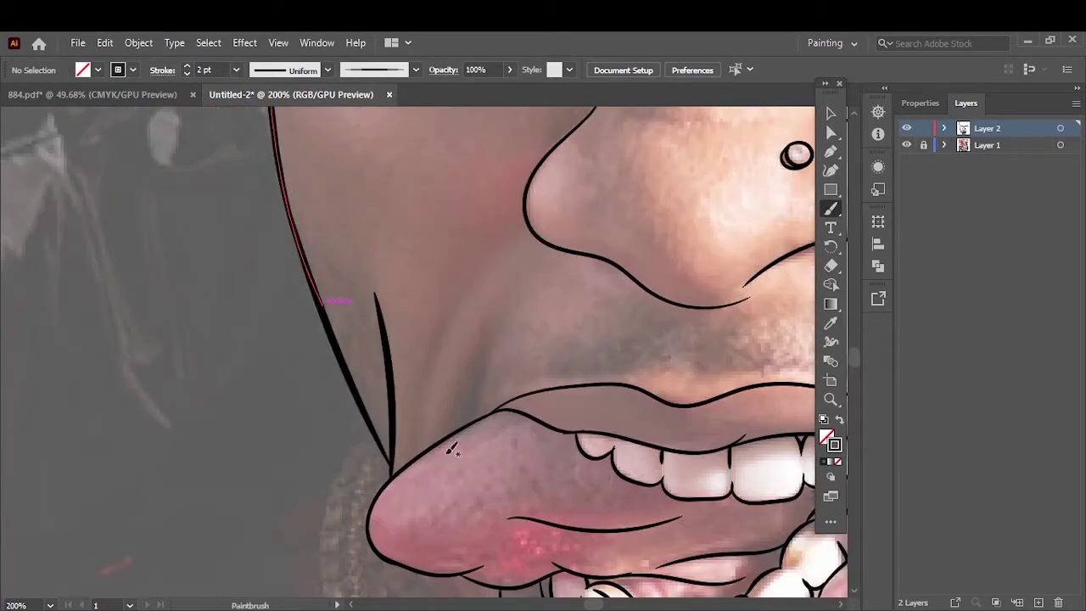
{"action": "scroll", "coordinate": [482, 515], "scroll_direction": "down", "scroll_amount": 6}
{"action": "scroll", "coordinate": [265, 292], "scroll_direction": "down", "scroll_amount": 4}
{"action": "scroll", "coordinate": [504, 233], "scroll_direction": "up", "scroll_amount": 4}
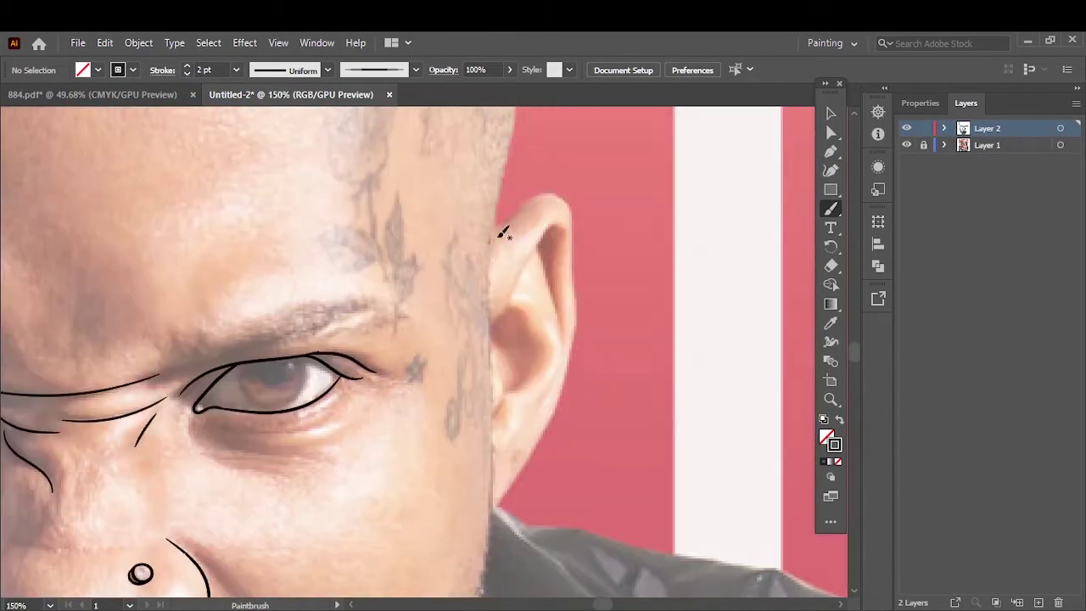
{"action": "left_click_drag", "start_coordinate": [490, 541], "coordinate": [492, 543]}
{"action": "scroll", "coordinate": [509, 509], "scroll_direction": "down", "scroll_amount": 3}
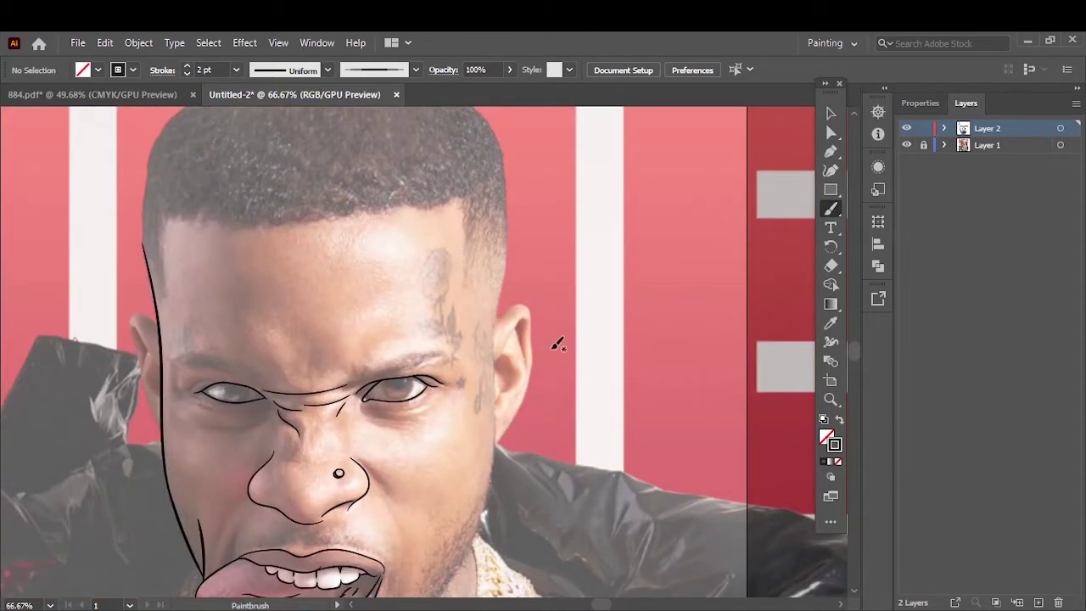
{"action": "scroll", "coordinate": [550, 193], "scroll_direction": "up", "scroll_amount": 2}
{"action": "scroll", "coordinate": [585, 194], "scroll_direction": "up", "scroll_amount": 1}
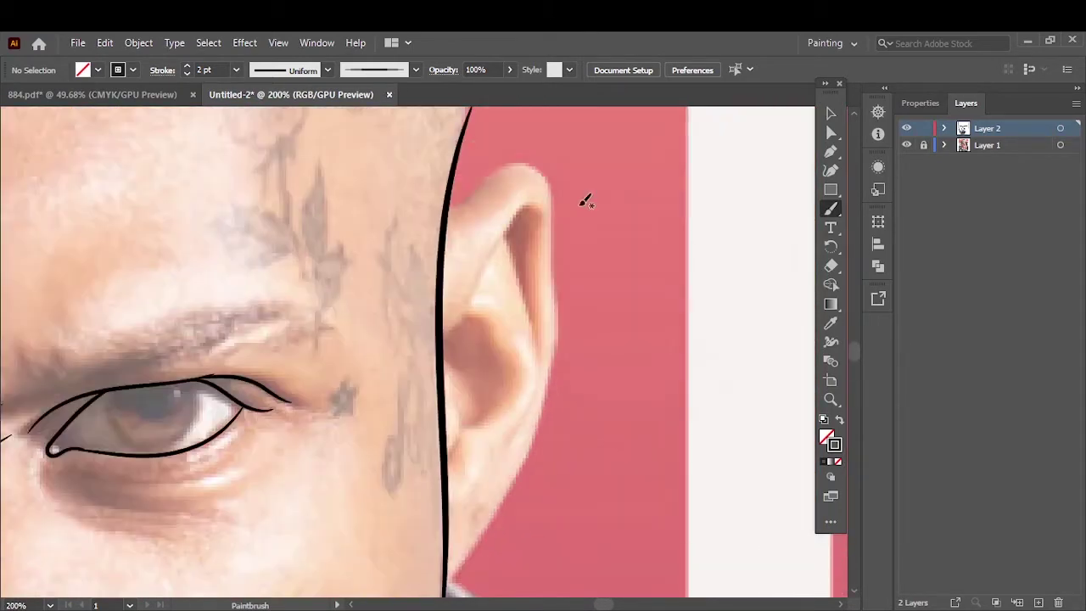
- Outline the top and back of the ear and dot the earlobe
{"action": "left_click_drag", "start_coordinate": [458, 214], "coordinate": [547, 386]}
{"action": "left_click_drag", "start_coordinate": [501, 246], "coordinate": [537, 293]}
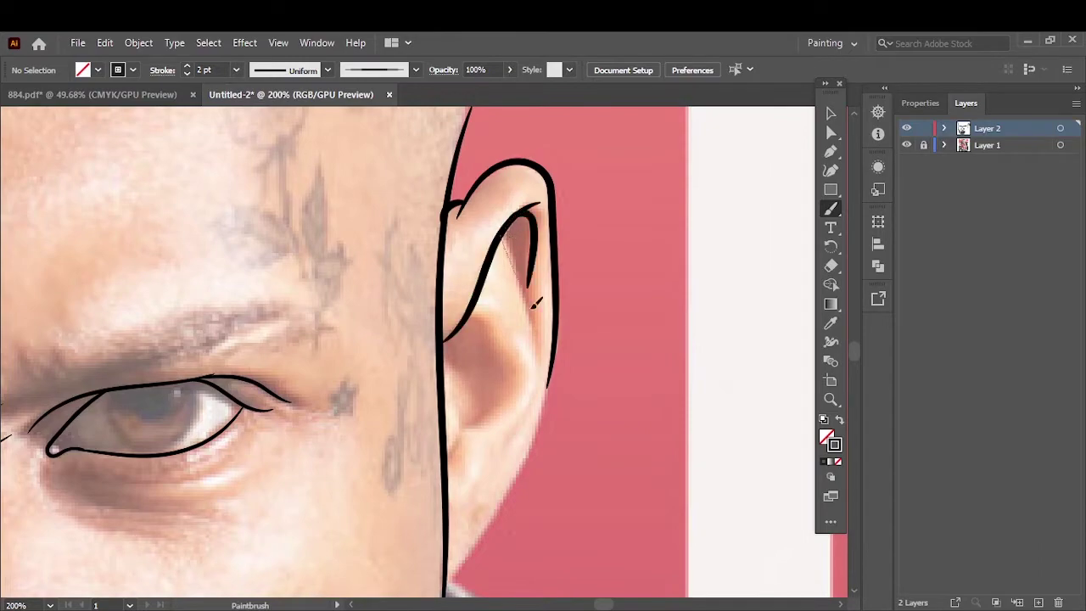
{"action": "mouse_move", "coordinate": [540, 255]}
{"action": "left_mouse_down"}
{"action": "mouse_move", "coordinate": [491, 466]}
{"action": "mouse_move", "coordinate": [556, 246]}
{"action": "left_mouse_up"}
{"action": "scroll", "coordinate": [469, 443], "scroll_direction": "down", "scroll_amount": 3}
{"action": "left_click", "coordinate": [474, 420]}
{"action": "scroll", "coordinate": [512, 381], "scroll_direction": "down", "scroll_amount": 5}
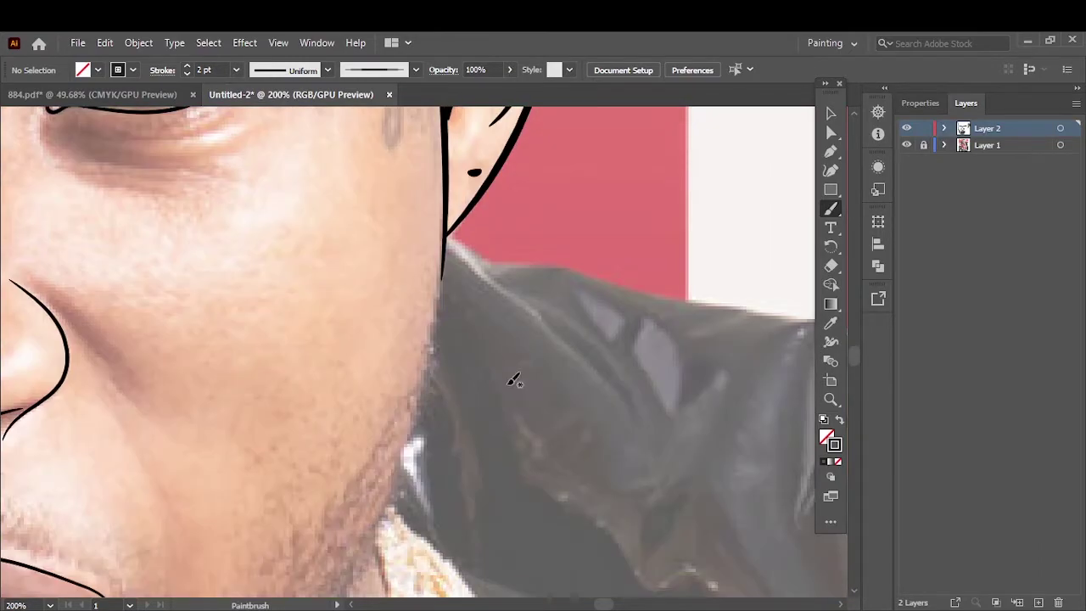
- Outline the other ear with inner lines and the jaw line below it
{"action": "key", "text": "ctrl+minus"}
{"action": "key", "text": "ctrl+minus"}
{"action": "key", "text": "ctrl+minus"}
{"action": "key", "text": "ctrl+plus"}
{"action": "key", "text": "ctrl+plus"}
{"action": "key", "text": "ctrl+plus"}
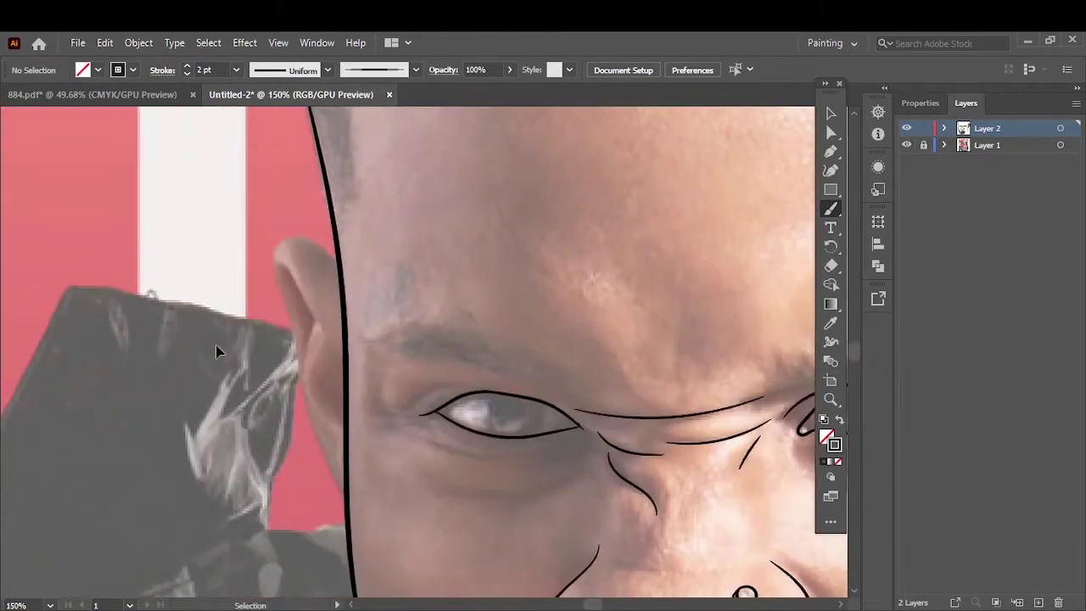
{"action": "left_click_drag", "start_coordinate": [297, 339], "coordinate": [344, 496]}
{"action": "mouse_move", "coordinate": [276, 280]}
{"action": "left_mouse_down"}
{"action": "mouse_move", "coordinate": [339, 259]}
{"action": "mouse_move", "coordinate": [298, 336]}
{"action": "mouse_move", "coordinate": [342, 348]}
{"action": "left_mouse_up"}
{"action": "left_click_drag", "start_coordinate": [323, 374], "coordinate": [335, 416]}
- At 0.5 pt stroke weight, draw fine creases and curves under the eye
{"action": "key", "text": "ctrl+plus"}
{"action": "scroll", "coordinate": [325, 416], "scroll_direction": "up", "scroll_amount": 2}
{"action": "left_click", "coordinate": [236, 69]}
{"action": "left_click", "coordinate": [255, 103]}
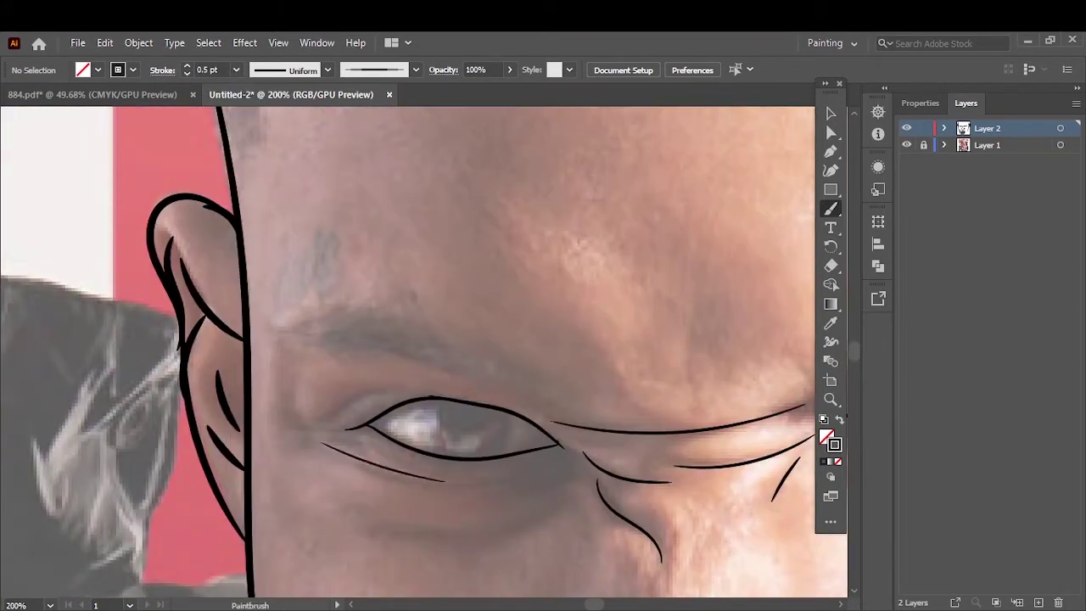
{"action": "key", "text": "ctrl+plus"}
{"action": "left_click_drag", "start_coordinate": [600, 460], "coordinate": [638, 540]}
{"action": "left_click_drag", "start_coordinate": [584, 484], "coordinate": [499, 559]}
{"action": "left_click_drag", "start_coordinate": [574, 445], "coordinate": [393, 474]}
- Add more wrinkles around the eye and two wrinkles under the other eye
{"action": "left_click_drag", "start_coordinate": [475, 469], "coordinate": [240, 416]}
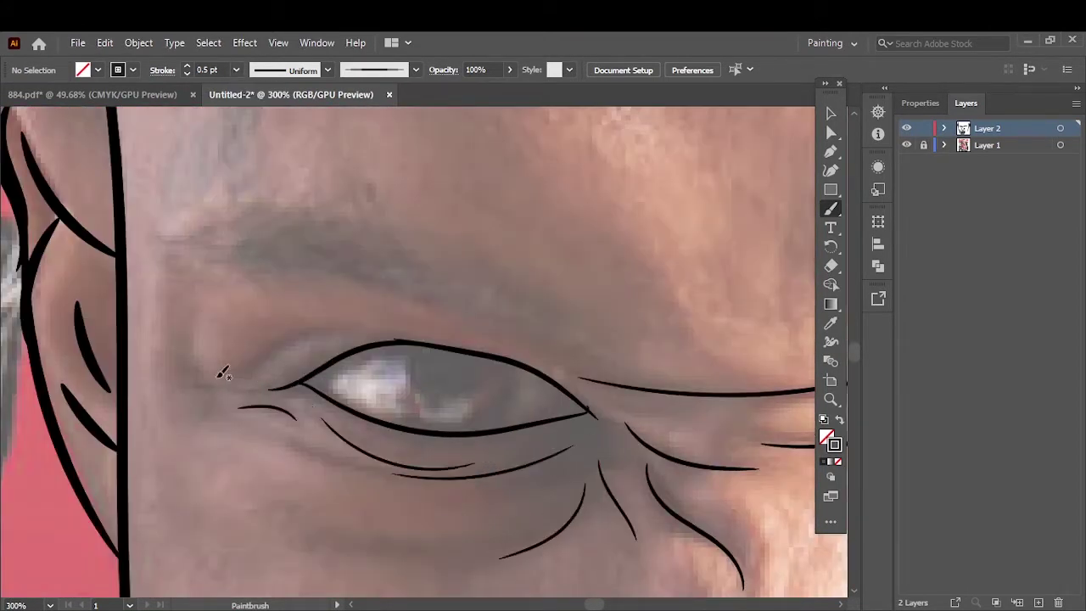
{"action": "left_click_drag", "start_coordinate": [223, 371], "coordinate": [348, 336]}
{"action": "scroll", "coordinate": [280, 382], "scroll_direction": "right", "scroll_amount": 10}
{"action": "left_click_drag", "start_coordinate": [307, 466], "coordinate": [498, 496]}
{"action": "left_click_drag", "start_coordinate": [350, 486], "coordinate": [438, 490]}
- At 0.75 pt stroke weight, draw a smile line near the mouth and a right-cheek crease
{"action": "key", "text": "ctrl+0"}
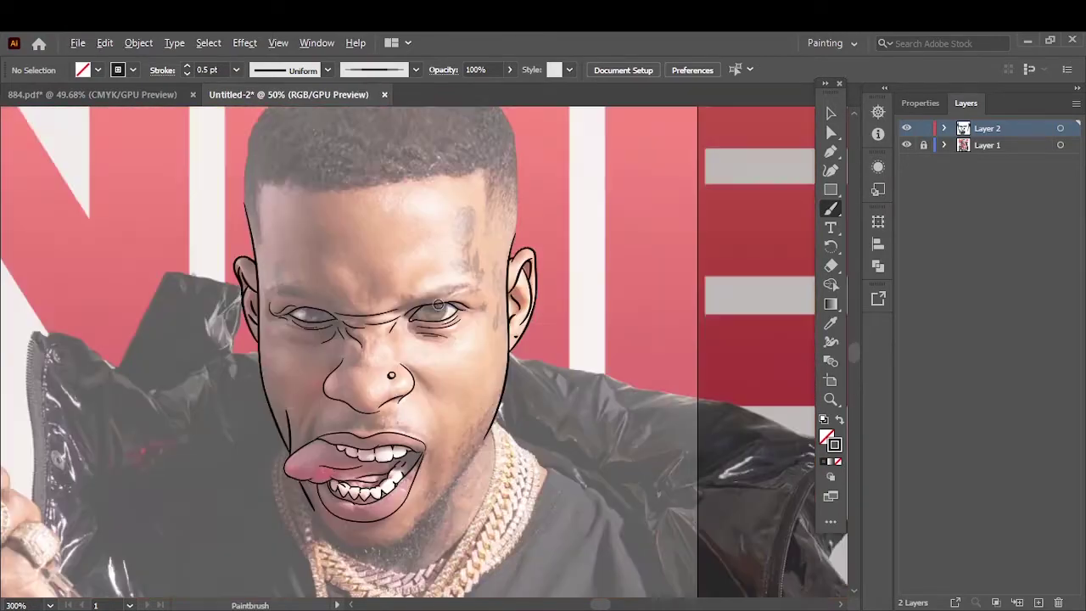
{"action": "key", "text": "ctrl+plus"}
{"action": "key", "text": "ctrl+plus"}
{"action": "left_click", "coordinate": [235, 70]}
{"action": "left_click", "coordinate": [255, 120]}
{"action": "scroll", "coordinate": [305, 509], "scroll_direction": "up", "scroll_amount": 2}
{"action": "left_click_drag", "start_coordinate": [304, 550], "coordinate": [352, 420]}
{"action": "left_click_drag", "start_coordinate": [635, 288], "coordinate": [717, 441]}
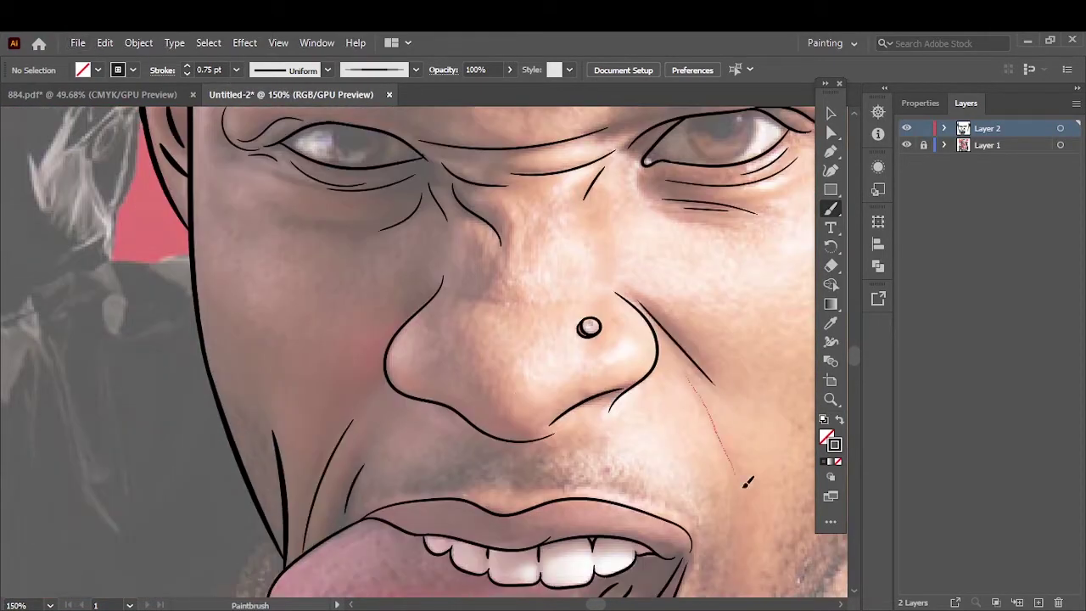
- Check the drawing against the reference photo and select the star tattoo
{"action": "key", "text": "ctrl+0"}
{"action": "left_click", "coordinate": [906, 145]}
{"action": "left_click", "coordinate": [906, 145]}
{"action": "scroll", "coordinate": [455, 387], "scroll_direction": "up", "scroll_amount": 5}
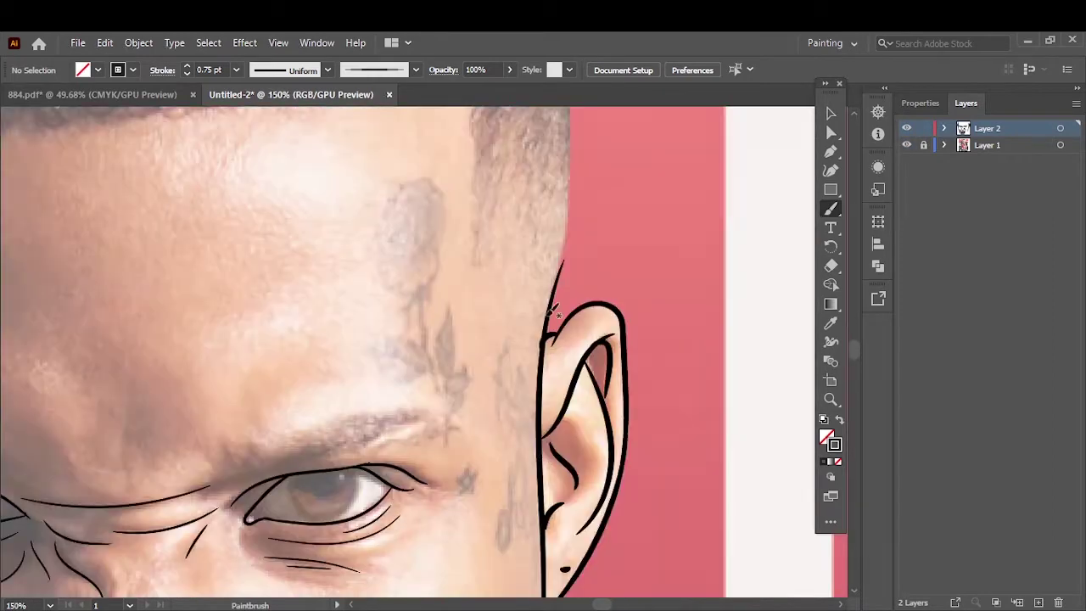
{"action": "scroll", "coordinate": [465, 402], "scroll_direction": "up", "scroll_amount": 3}
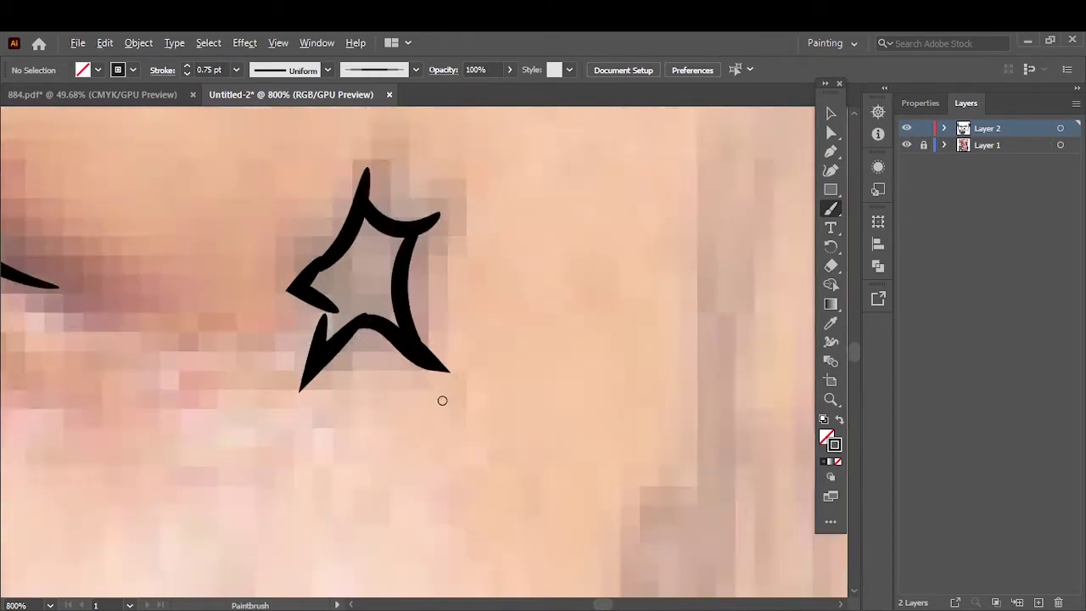
{"action": "scroll", "coordinate": [465, 403], "scroll_direction": "up", "scroll_amount": 2}
{"action": "key", "text": "v"}
{"action": "left_click", "coordinate": [263, 250]}
- Deselect the star, return to the Paintbrush, and undo a trial temple stroke
{"action": "key", "text": "ctrl+shift+a"}
{"action": "key", "text": "ctrl+0"}
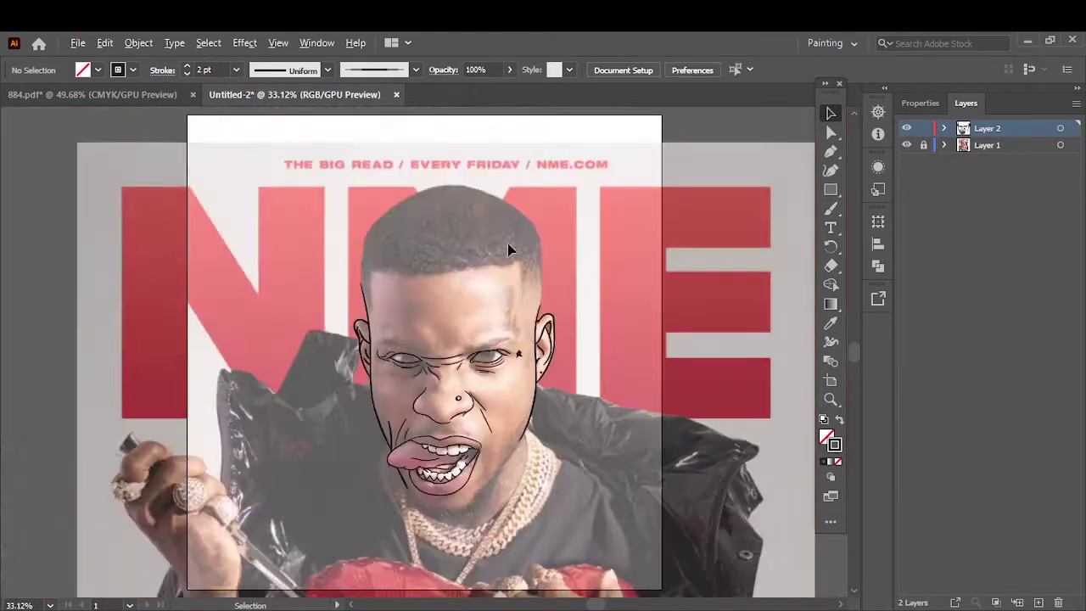
{"action": "scroll", "coordinate": [507, 244], "scroll_direction": "up", "scroll_amount": 4}
{"action": "key", "text": "b"}
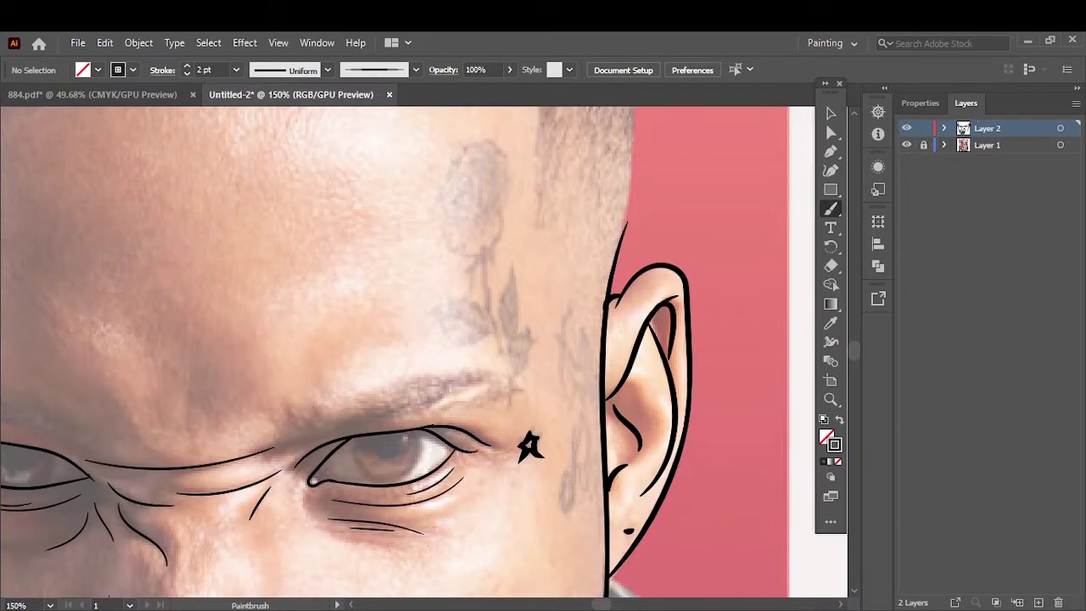
{"action": "left_click_drag", "start_coordinate": [504, 339], "coordinate": [484, 246]}
{"action": "key", "text": "ctrl+z"}
{"action": "scroll", "coordinate": [543, 322], "scroll_direction": "up", "scroll_amount": 2}
- Paint the temple tattoo's leaf and stem with three leaf veins
{"action": "left_click_drag", "start_coordinate": [431, 225], "coordinate": [467, 424]}
{"action": "mouse_move", "coordinate": [458, 391]}
{"action": "left_mouse_down"}
{"action": "mouse_move", "coordinate": [327, 339]}
{"action": "mouse_move", "coordinate": [448, 387]}
{"action": "mouse_move", "coordinate": [331, 341]}
{"action": "mouse_move", "coordinate": [374, 350]}
{"action": "left_mouse_up"}
{"action": "left_click_drag", "start_coordinate": [382, 348], "coordinate": [409, 357]}
{"action": "left_click_drag", "start_coordinate": [363, 382], "coordinate": [429, 332]}
{"action": "left_click_drag", "start_coordinate": [393, 402], "coordinate": [428, 332]}
{"action": "scroll", "coordinate": [424, 365], "scroll_direction": "up", "scroll_amount": 3}
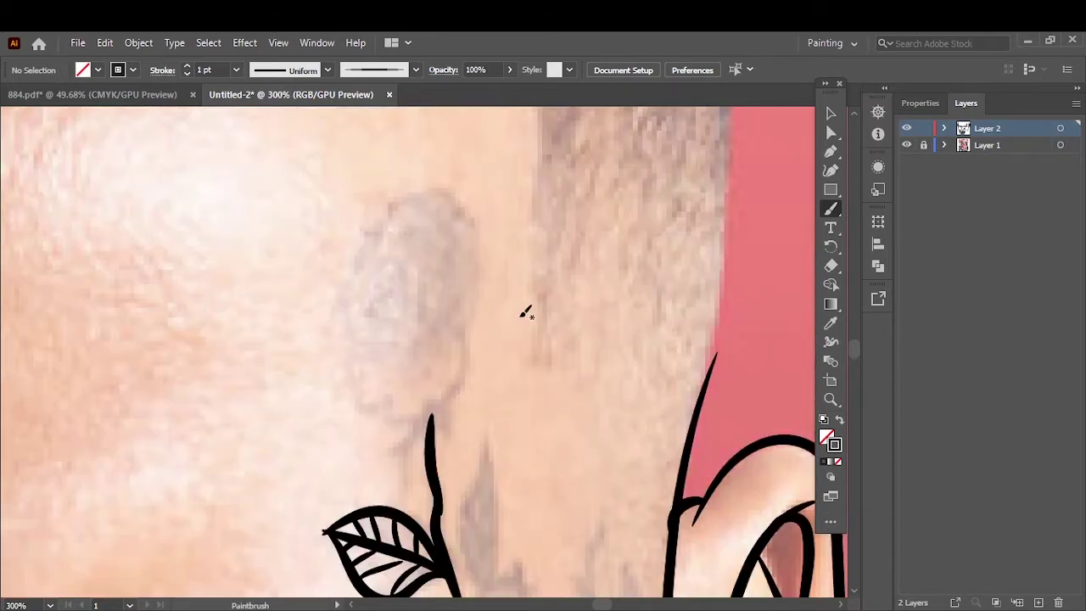
- Draw the rose's outer outline above the stem and its inner petal curves
{"action": "mouse_move", "coordinate": [387, 400]}
{"action": "left_mouse_down"}
{"action": "mouse_move", "coordinate": [404, 201]}
{"action": "mouse_move", "coordinate": [360, 396]}
{"action": "mouse_move", "coordinate": [404, 200]}
{"action": "left_mouse_up"}
{"action": "mouse_move", "coordinate": [365, 361]}
{"action": "left_mouse_down"}
{"action": "mouse_move", "coordinate": [424, 316]}
{"action": "mouse_move", "coordinate": [399, 333]}
{"action": "left_mouse_up"}
{"action": "mouse_move", "coordinate": [386, 230]}
{"action": "left_mouse_down"}
{"action": "mouse_move", "coordinate": [433, 280]}
{"action": "mouse_move", "coordinate": [373, 332]}
{"action": "left_mouse_up"}
{"action": "left_click_drag", "start_coordinate": [394, 315], "coordinate": [398, 269]}
{"action": "key", "text": "ctrl+0"}
{"action": "scroll", "coordinate": [463, 441], "scroll_direction": "up", "scroll_amount": 5}
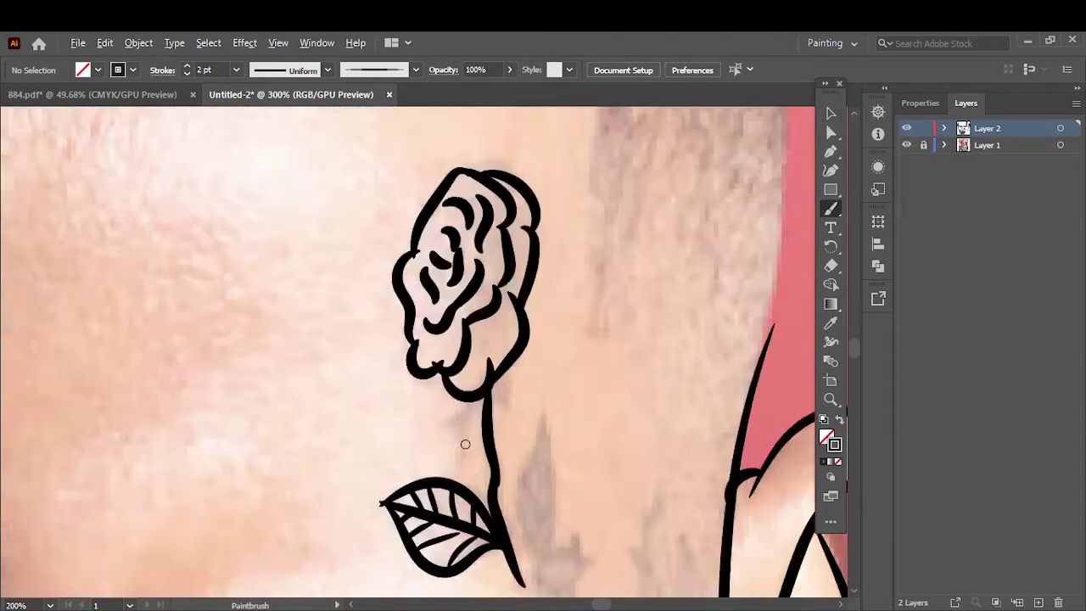
- Add a small leaf and a branch stroke to the rose stem, then select and deselect the rose
{"action": "left_click_drag", "start_coordinate": [507, 344], "coordinate": [413, 404]}
{"action": "left_click_drag", "start_coordinate": [519, 369], "coordinate": [577, 327]}
{"action": "key", "text": "ctrl+minus"}
{"action": "key", "text": "ctrl+minus"}
{"action": "key", "text": "v"}
{"action": "scroll", "coordinate": [662, 212], "scroll_direction": "up", "scroll_amount": 2}
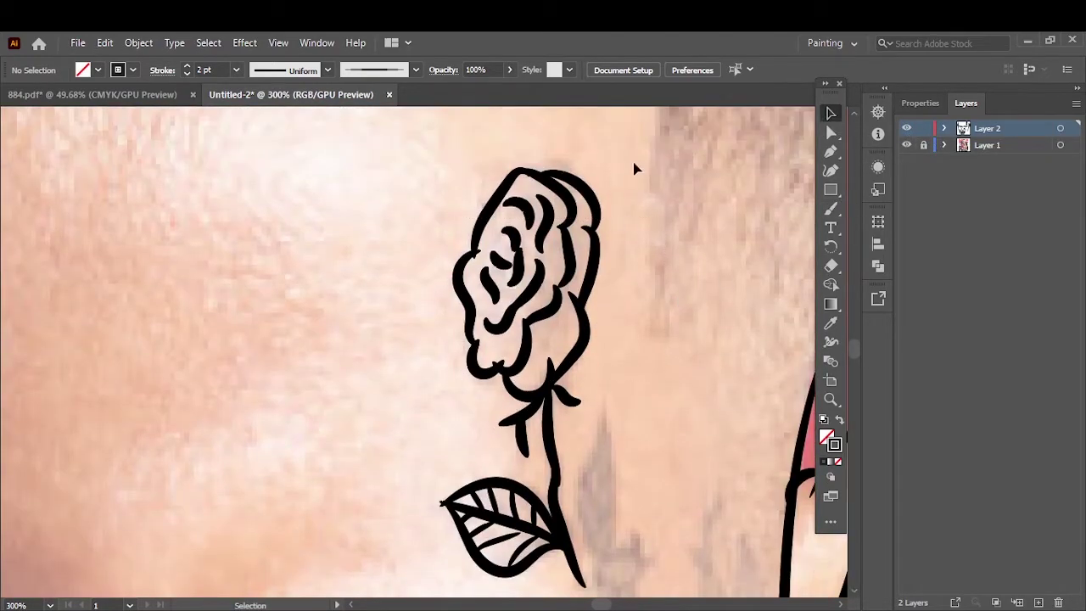
{"action": "left_click", "coordinate": [550, 422]}
{"action": "key", "text": "ctrl+shift+a"}
- Add strokes beside the rose stem, then the leaf tattoo and small flower beside the ear
{"action": "key", "text": "b"}
{"action": "key", "text": "ctrl+0"}
{"action": "scroll", "coordinate": [634, 237], "scroll_direction": "up", "scroll_amount": 5}
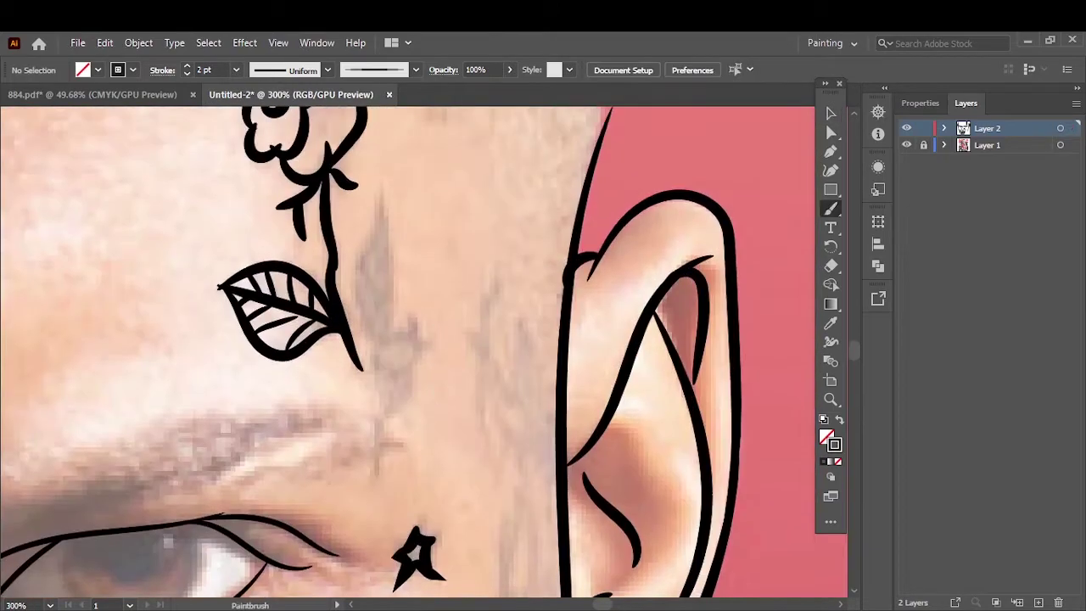
{"action": "mouse_move", "coordinate": [416, 373]}
{"action": "left_mouse_down"}
{"action": "mouse_move", "coordinate": [378, 203]}
{"action": "mouse_move", "coordinate": [373, 340]}
{"action": "left_mouse_up"}
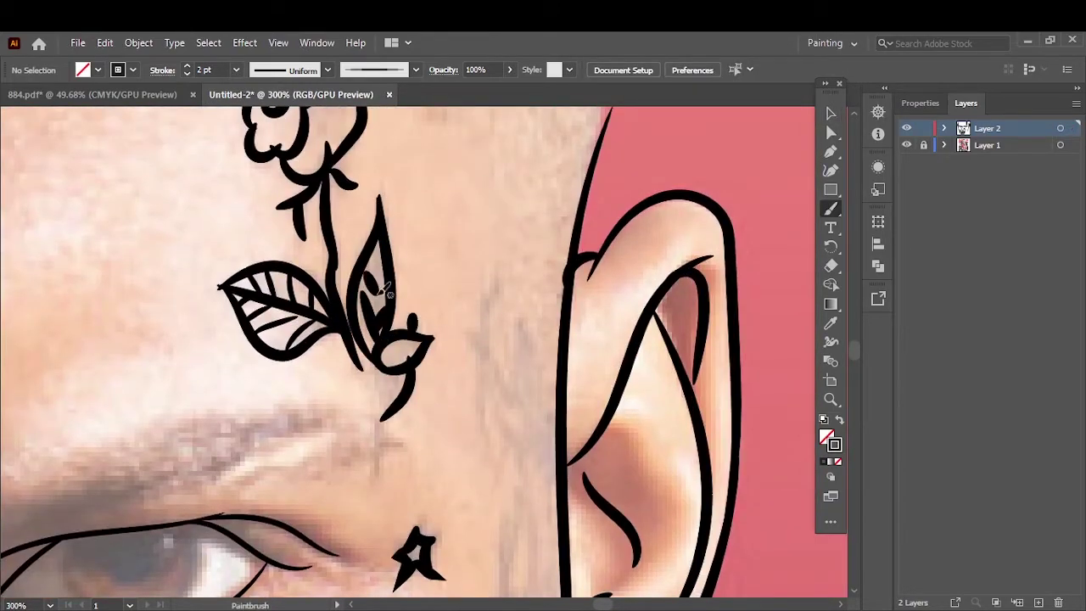
{"action": "key", "text": "ctrl+0"}
{"action": "scroll", "coordinate": [562, 310], "scroll_direction": "up", "scroll_amount": 5}
{"action": "scroll", "coordinate": [562, 310], "scroll_direction": "down", "scroll_amount": 1}
{"action": "scroll", "coordinate": [545, 439], "scroll_direction": "up", "scroll_amount": 3}
{"action": "left_click_drag", "start_coordinate": [552, 382], "coordinate": [556, 437]}
{"action": "mouse_move", "coordinate": [556, 347]}
{"action": "left_mouse_down"}
{"action": "mouse_move", "coordinate": [585, 441]}
{"action": "mouse_move", "coordinate": [582, 509]}
{"action": "mouse_move", "coordinate": [556, 254]}
{"action": "mouse_move", "coordinate": [569, 356]}
{"action": "left_mouse_up"}
- Write the LB tattoo letters on the forehead in three brush strokes
{"action": "key", "text": "ctrl+0"}
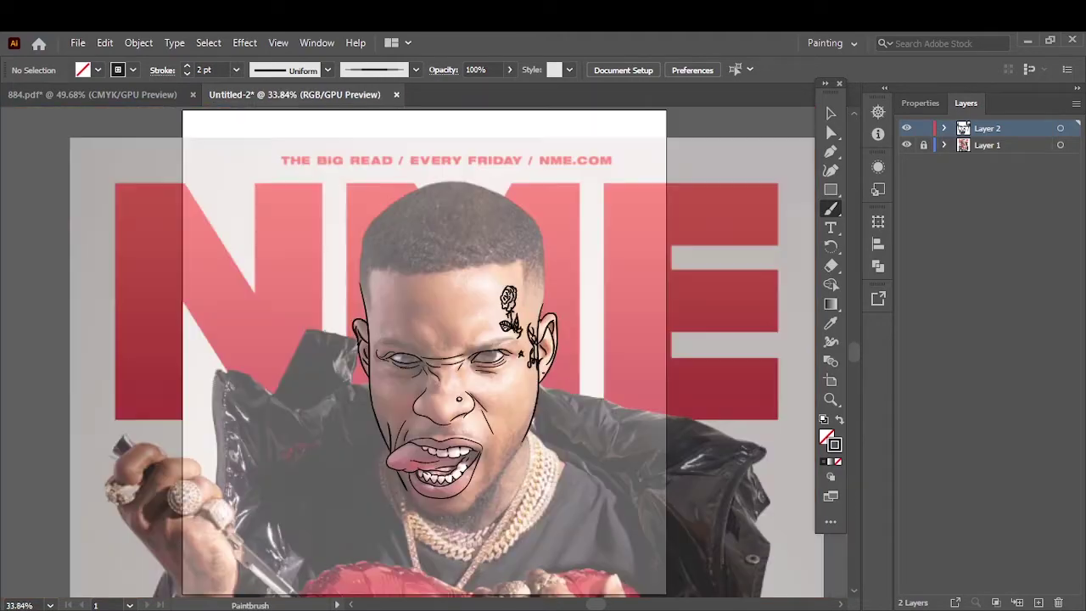
{"action": "left_click", "coordinate": [907, 145]}
{"action": "left_click", "coordinate": [907, 145]}
{"action": "scroll", "coordinate": [380, 331], "scroll_direction": "up", "scroll_amount": 5}
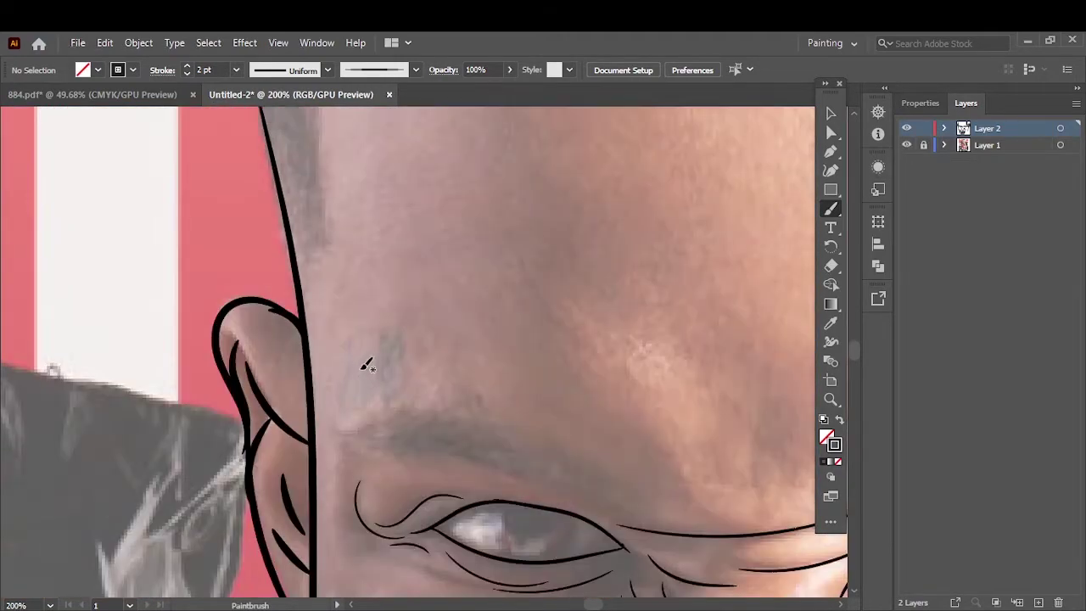
{"action": "scroll", "coordinate": [336, 310], "scroll_direction": "up", "scroll_amount": 1}
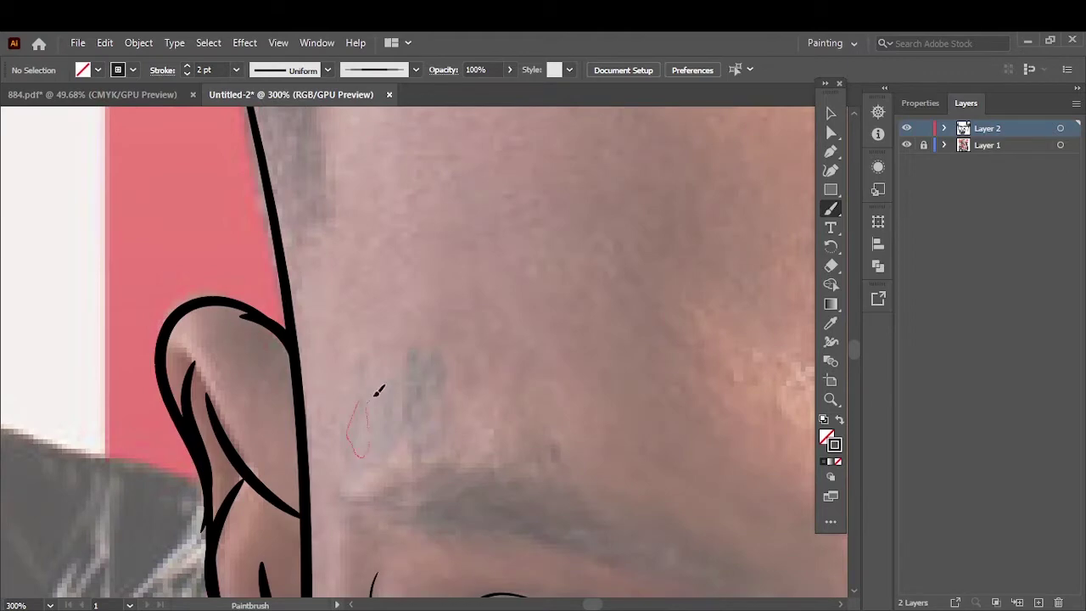
{"action": "left_click_drag", "start_coordinate": [415, 356], "coordinate": [420, 441]}
{"action": "left_click_drag", "start_coordinate": [401, 378], "coordinate": [364, 437]}
{"action": "left_click_drag", "start_coordinate": [373, 365], "coordinate": [364, 434]}
{"action": "key", "text": "ctrl+0"}
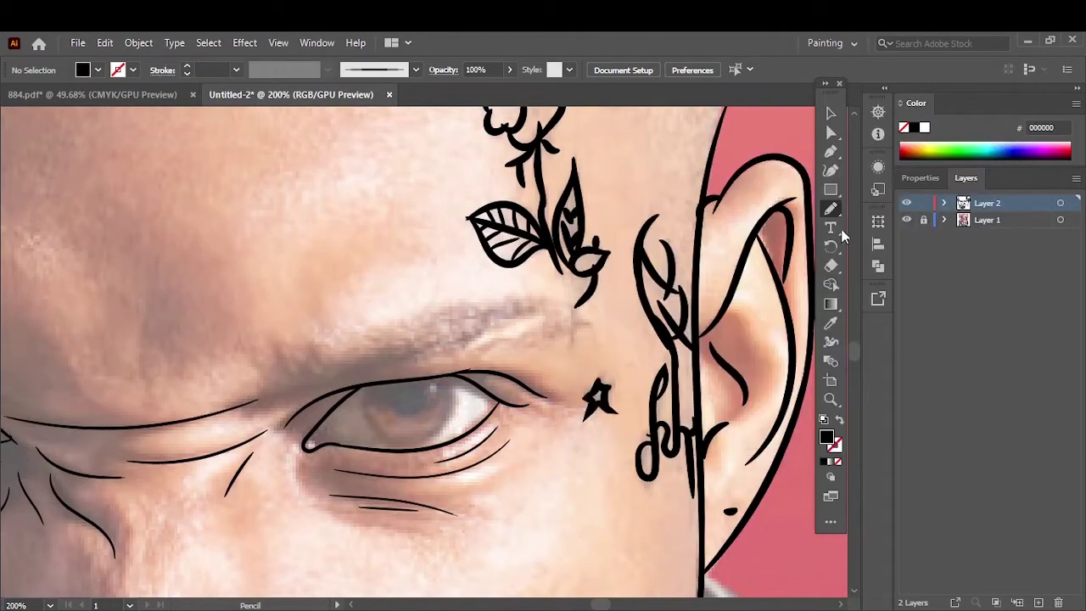
- Trace a closed outline around the first eyebrow so it fills solid black
{"action": "scroll", "coordinate": [420, 338], "scroll_direction": "up", "scroll_amount": 1}
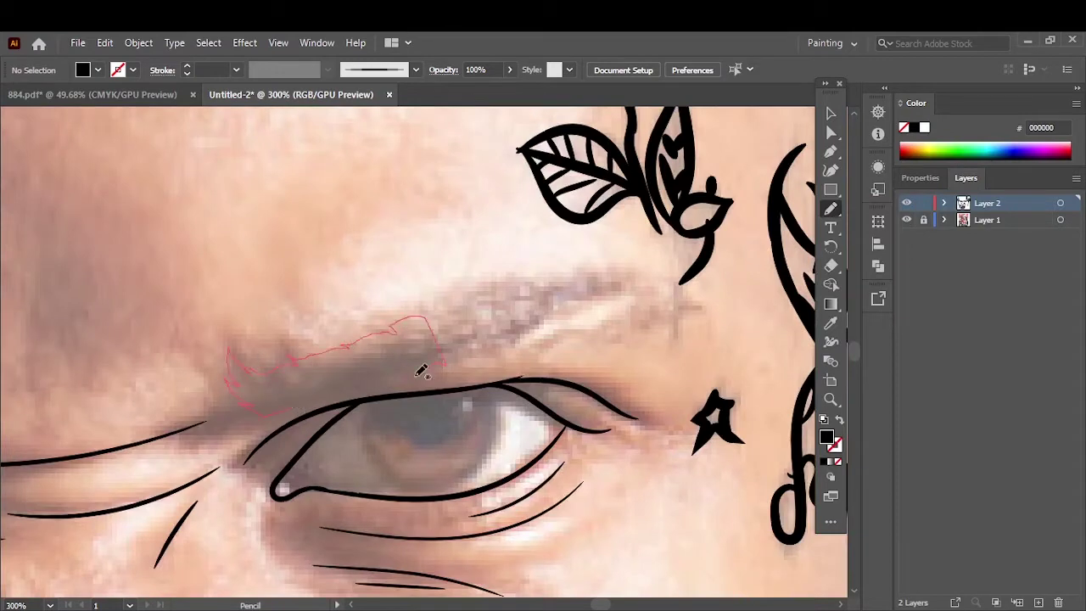
{"action": "left_click_drag", "start_coordinate": [296, 401], "coordinate": [241, 399]}
{"action": "left_click_drag", "start_coordinate": [397, 321], "coordinate": [498, 277]}
{"action": "mouse_move", "coordinate": [639, 264]}
{"action": "left_mouse_down"}
{"action": "mouse_move", "coordinate": [498, 340]}
{"action": "mouse_move", "coordinate": [400, 324]}
{"action": "left_mouse_up"}
{"action": "left_click_drag", "start_coordinate": [627, 307], "coordinate": [604, 330]}
{"action": "left_click_drag", "start_coordinate": [653, 280], "coordinate": [655, 280]}
{"action": "key", "text": "ctrl+0"}
- Trace the other eyebrow's hairy outline into a large filled black shape
{"action": "left_click", "coordinate": [907, 220]}
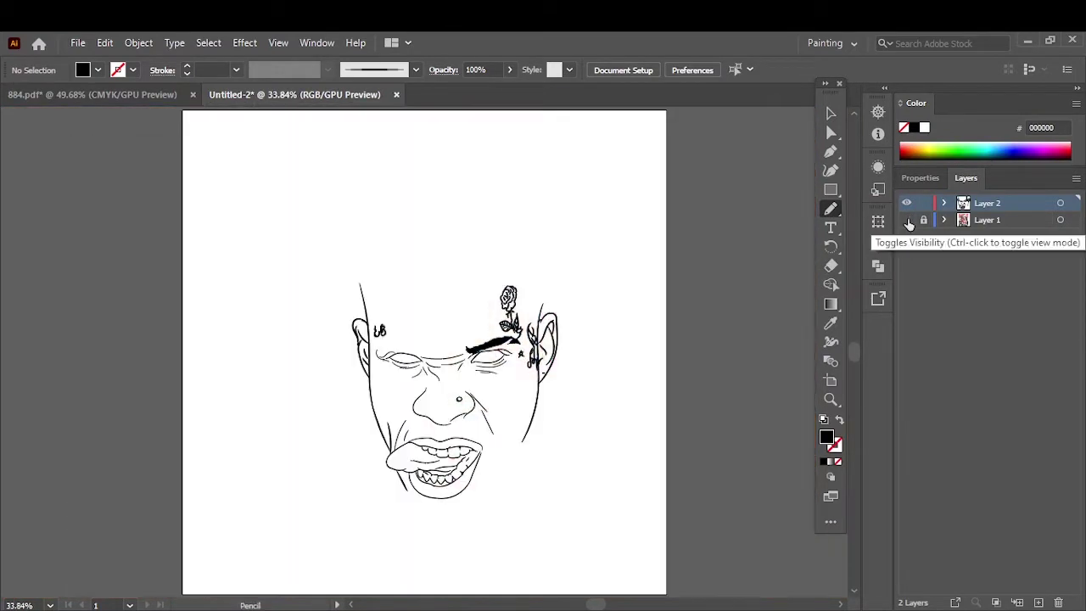
{"action": "left_click", "coordinate": [906, 220]}
{"action": "scroll", "coordinate": [426, 331], "scroll_direction": "up", "scroll_amount": 5}
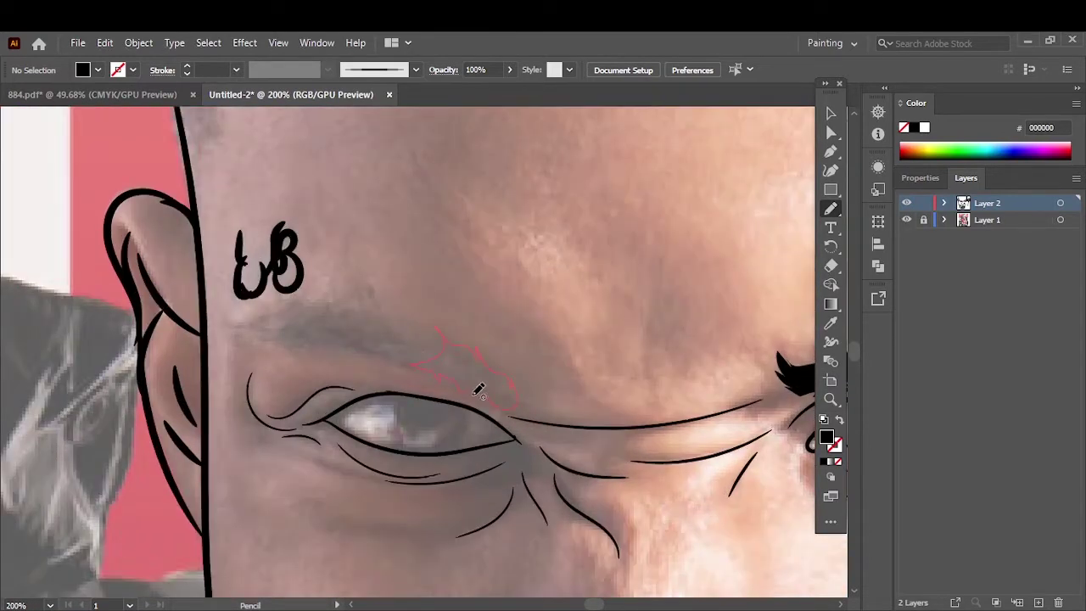
{"action": "left_click_drag", "start_coordinate": [479, 389], "coordinate": [437, 328]}
{"action": "left_click_drag", "start_coordinate": [437, 328], "coordinate": [393, 308]}
{"action": "left_click_drag", "start_coordinate": [341, 345], "coordinate": [320, 331]}
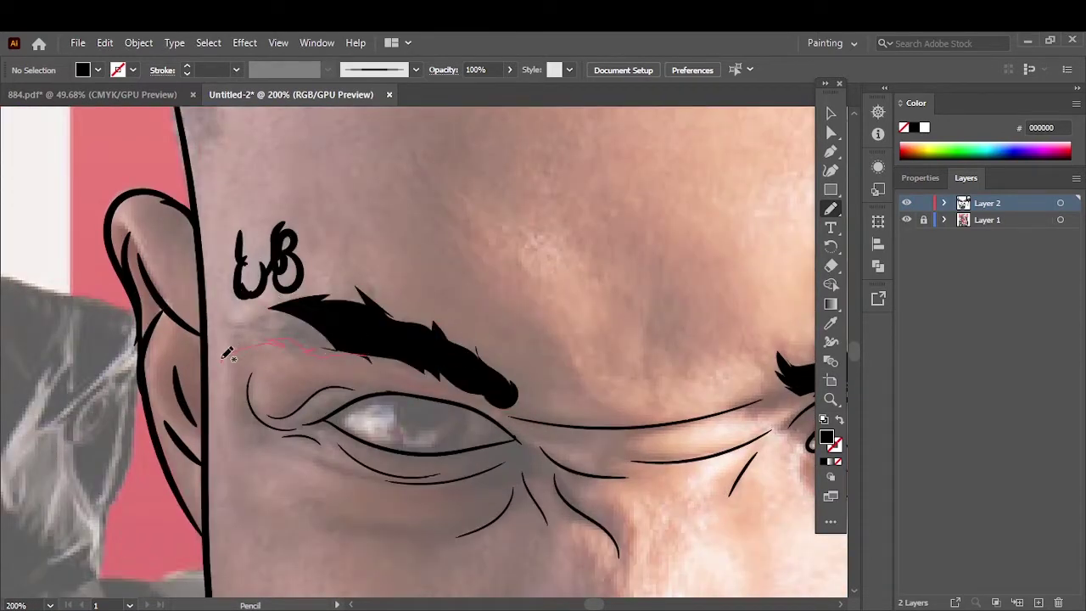
{"action": "left_click_drag", "start_coordinate": [227, 355], "coordinate": [227, 354]}
{"action": "key", "text": "ctrl+0"}
- Close the colour panel and add a stroke along the eye's upper curve
{"action": "right_click", "coordinate": [915, 103]}
{"action": "left_click", "coordinate": [932, 121]}
{"action": "scroll", "coordinate": [569, 332], "scroll_direction": "up", "scroll_amount": 5}
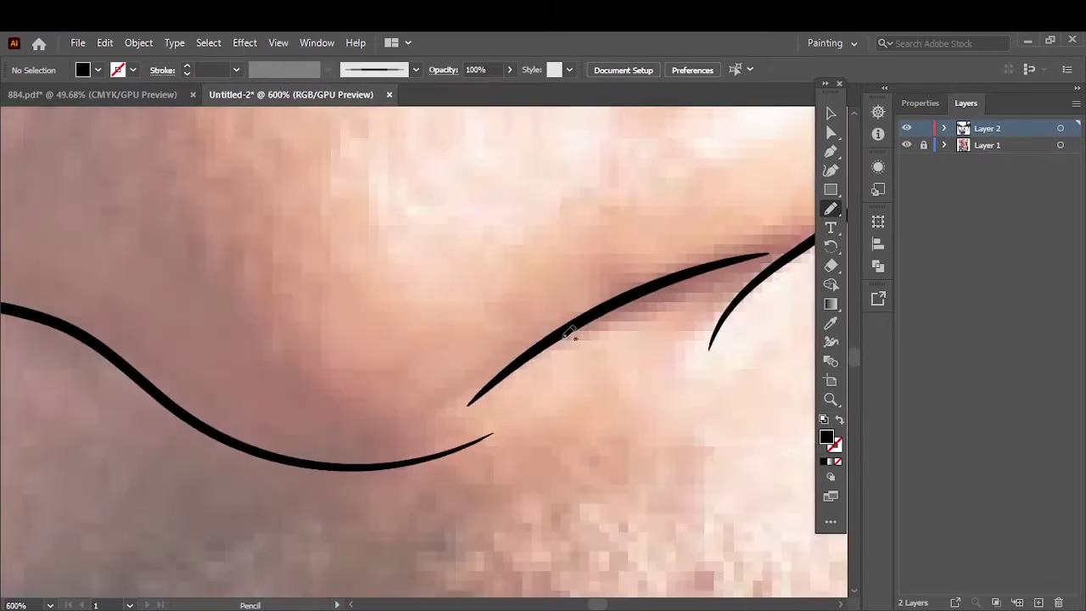
{"action": "left_click_drag", "start_coordinate": [568, 333], "coordinate": [738, 261]}
{"action": "key", "text": "ctrl+0"}
{"action": "scroll", "coordinate": [371, 273], "scroll_direction": "up", "scroll_amount": 5}
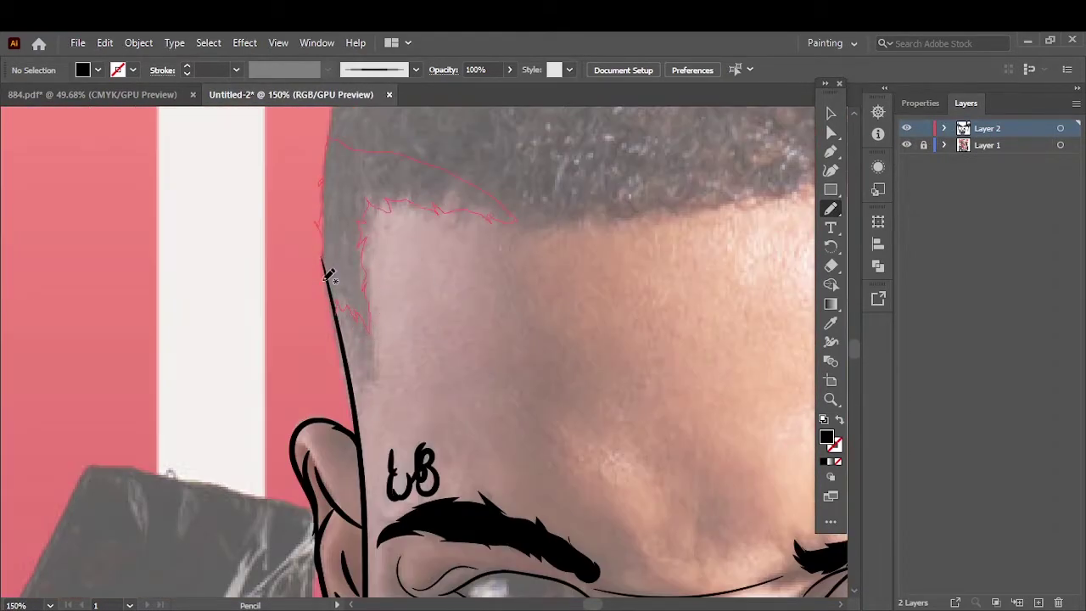
- Trace the hairline above the forehead into the first black-filled hair shape
{"action": "left_click_drag", "start_coordinate": [325, 277], "coordinate": [324, 276]}
{"action": "key", "text": "ctrl+0"}
{"action": "scroll", "coordinate": [386, 360], "scroll_direction": "up", "scroll_amount": 4}
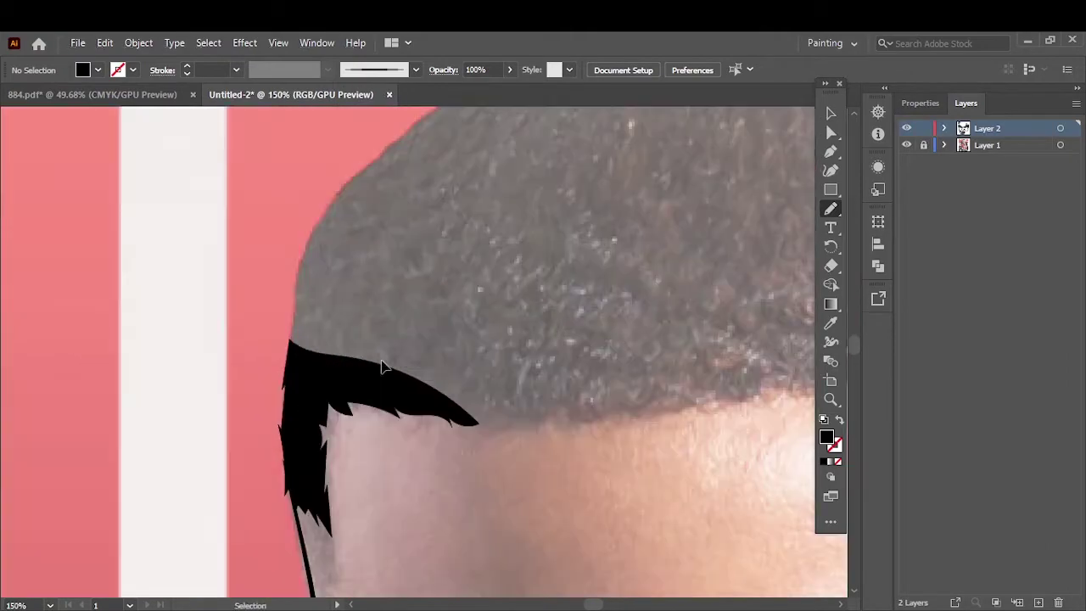
{"action": "scroll", "coordinate": [416, 356], "scroll_direction": "down", "scroll_amount": 1}
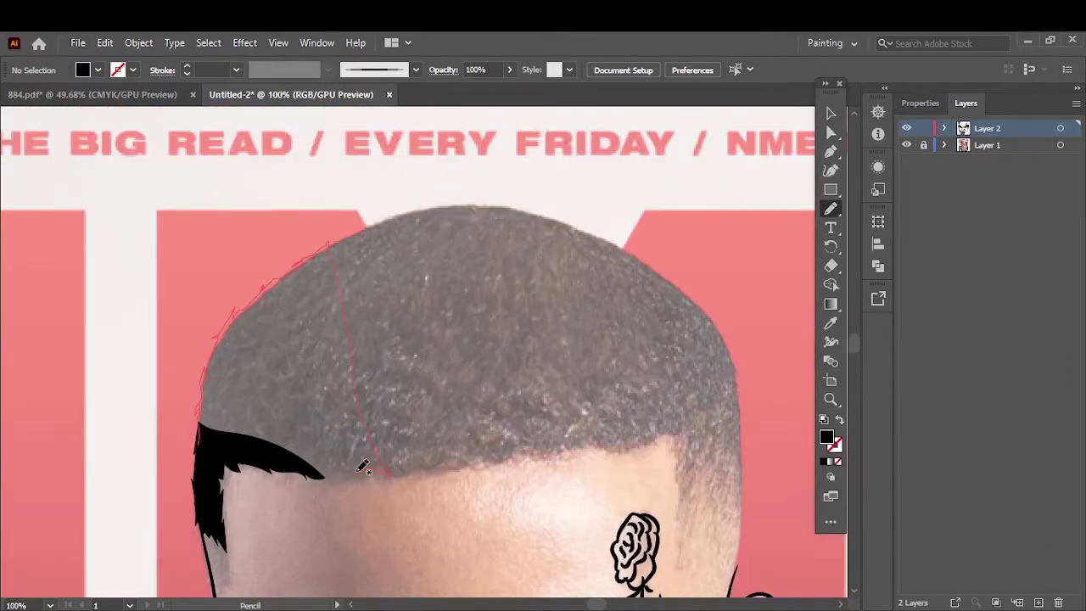
{"action": "left_click_drag", "start_coordinate": [362, 467], "coordinate": [388, 475]}
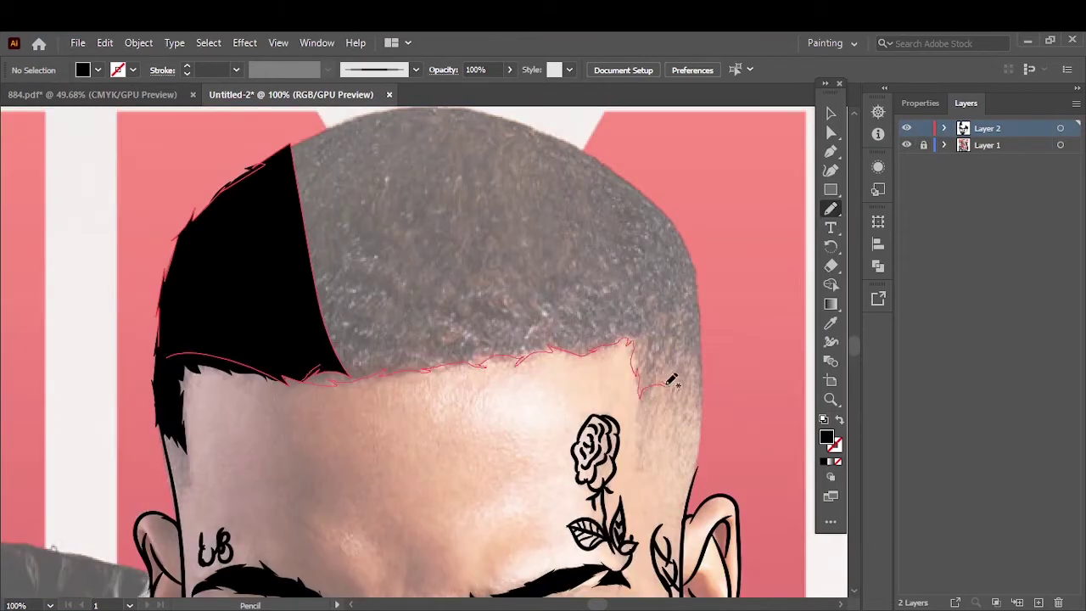
- Fill the forehead hairline, the grey scalp area and the right hair edge black
{"action": "left_click_drag", "start_coordinate": [643, 180], "coordinate": [594, 153]}
{"action": "scroll", "coordinate": [594, 153], "scroll_direction": "up", "scroll_amount": 5}
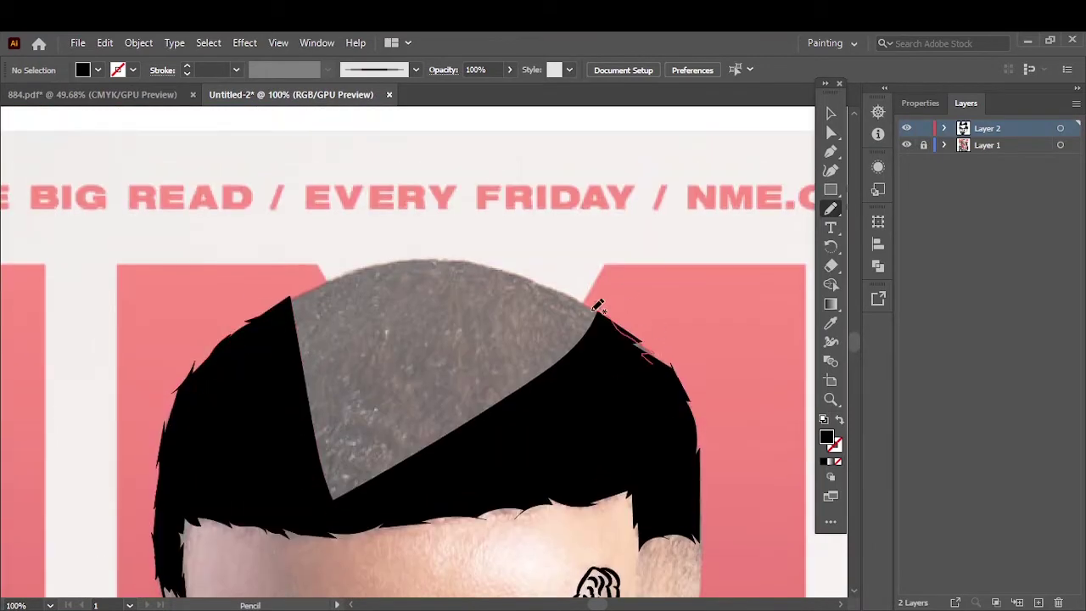
{"action": "left_click_drag", "start_coordinate": [457, 253], "coordinate": [671, 373]}
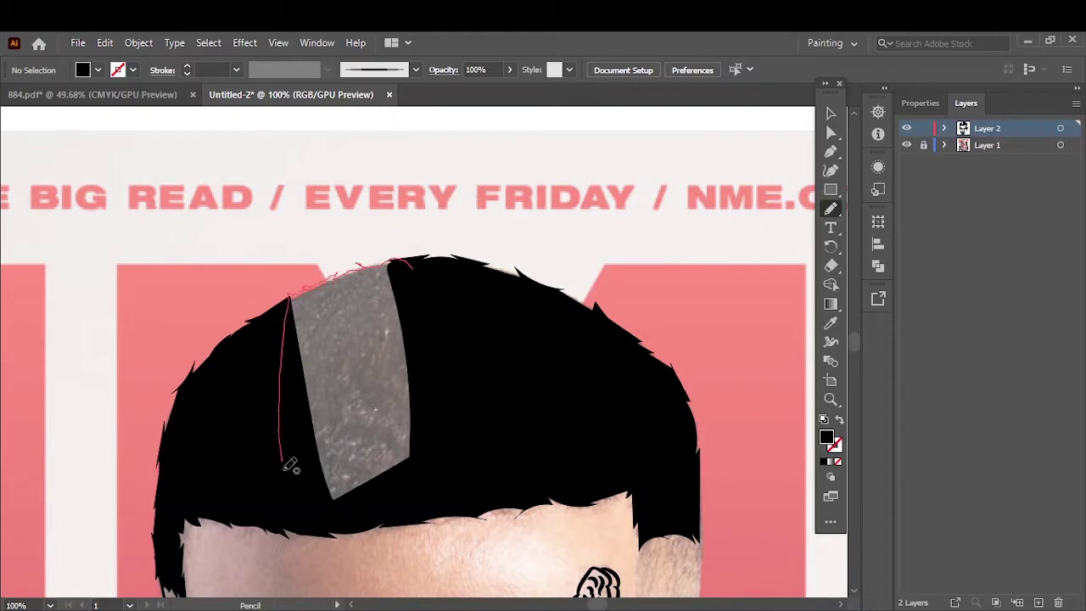
{"action": "left_click_drag", "start_coordinate": [377, 267], "coordinate": [293, 467]}
{"action": "left_click_drag", "start_coordinate": [580, 291], "coordinate": [539, 276]}
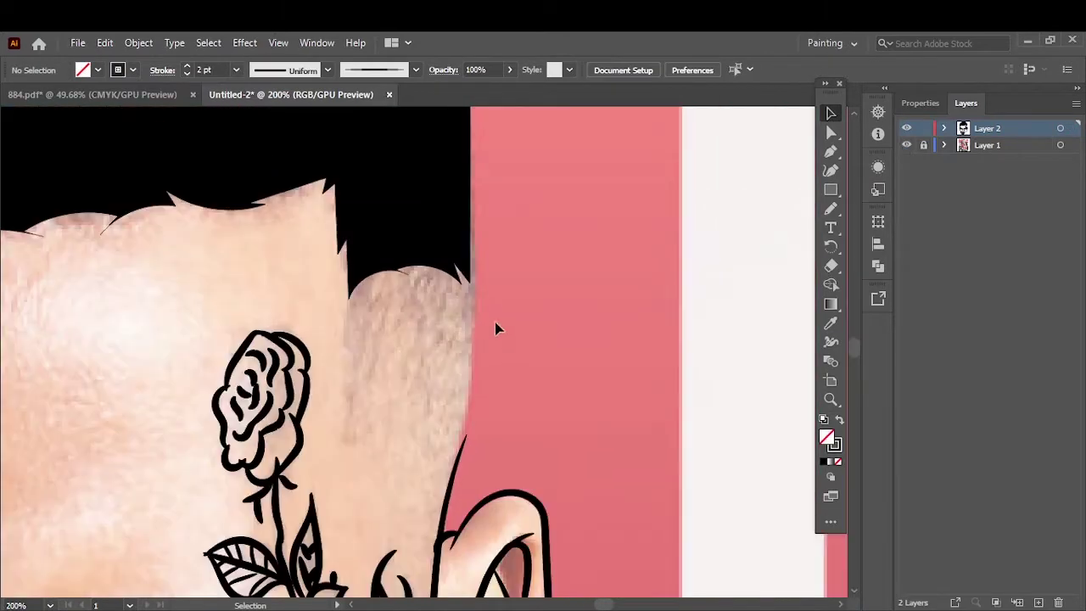
- Add a thin brush stroke down the hair edge and set the fill colour to black
{"action": "key", "text": "b"}
{"action": "left_click_drag", "start_coordinate": [468, 153], "coordinate": [472, 273]}
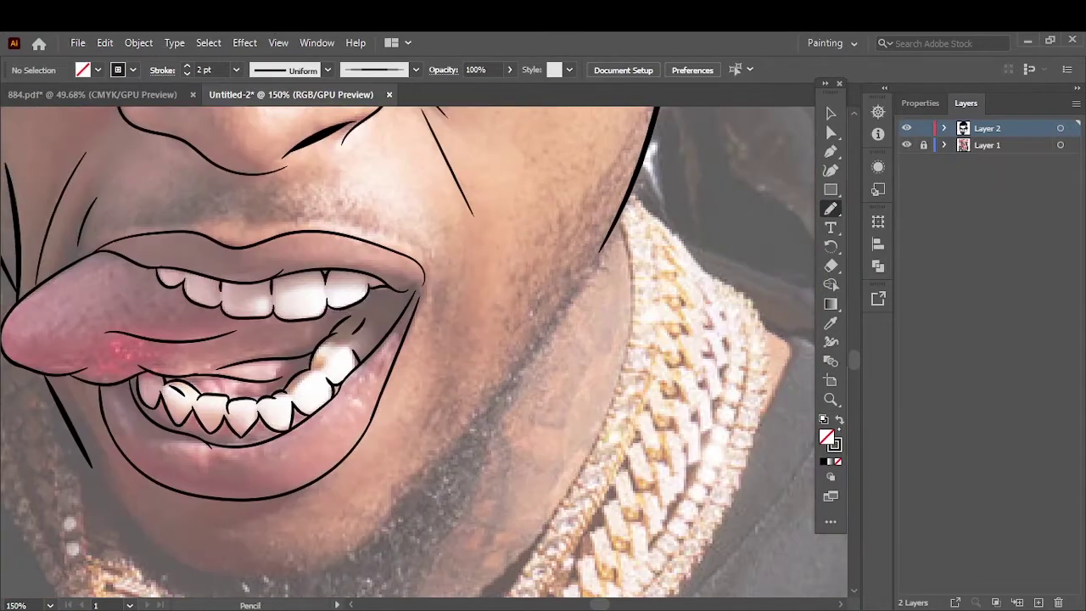
{"action": "double_click", "coordinate": [827, 437]}
{"action": "left_click", "coordinate": [957, 211]}
- Draw the black beard along the jaw, below it, past the chin and along the left jaw
{"action": "mouse_move", "coordinate": [607, 238]}
{"action": "left_mouse_down"}
{"action": "mouse_move", "coordinate": [570, 294]}
{"action": "mouse_move", "coordinate": [671, 331]}
{"action": "left_mouse_up"}
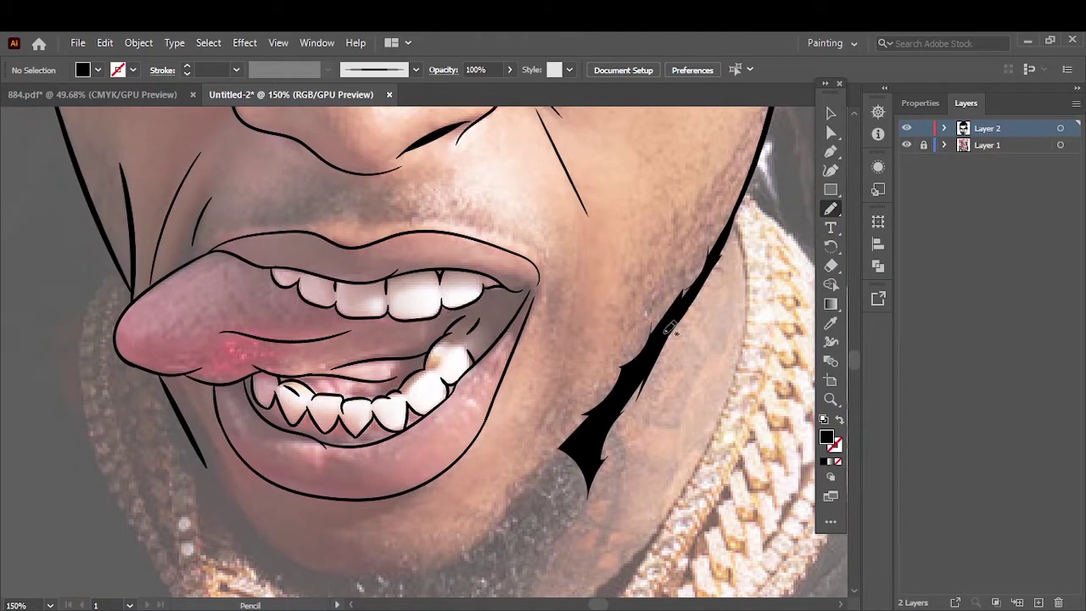
{"action": "left_click_drag", "start_coordinate": [566, 548], "coordinate": [582, 484]}
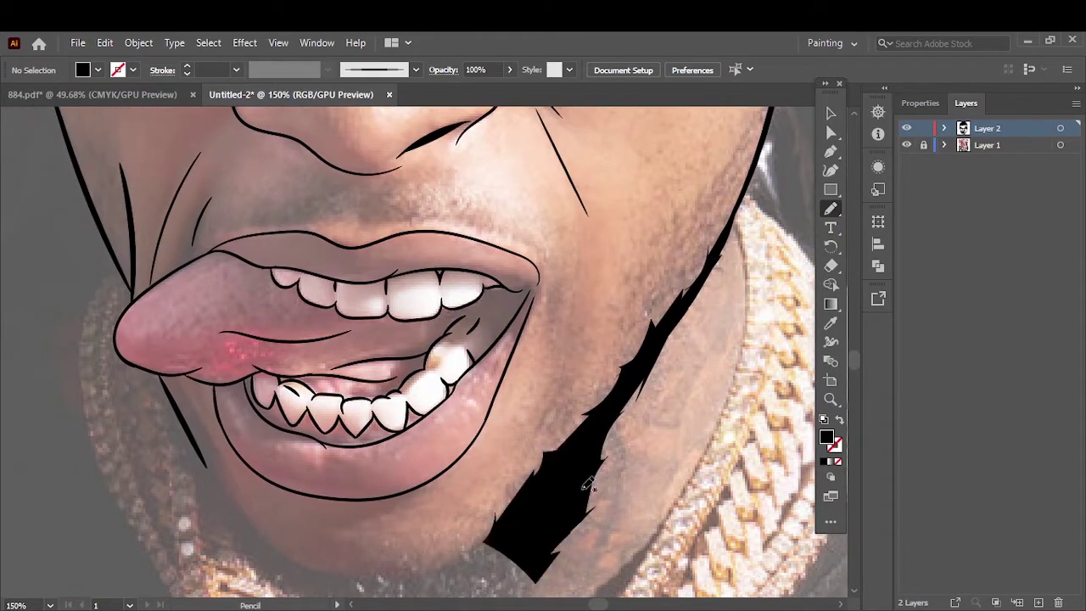
{"action": "scroll", "coordinate": [535, 518], "scroll_direction": "up", "scroll_amount": 1}
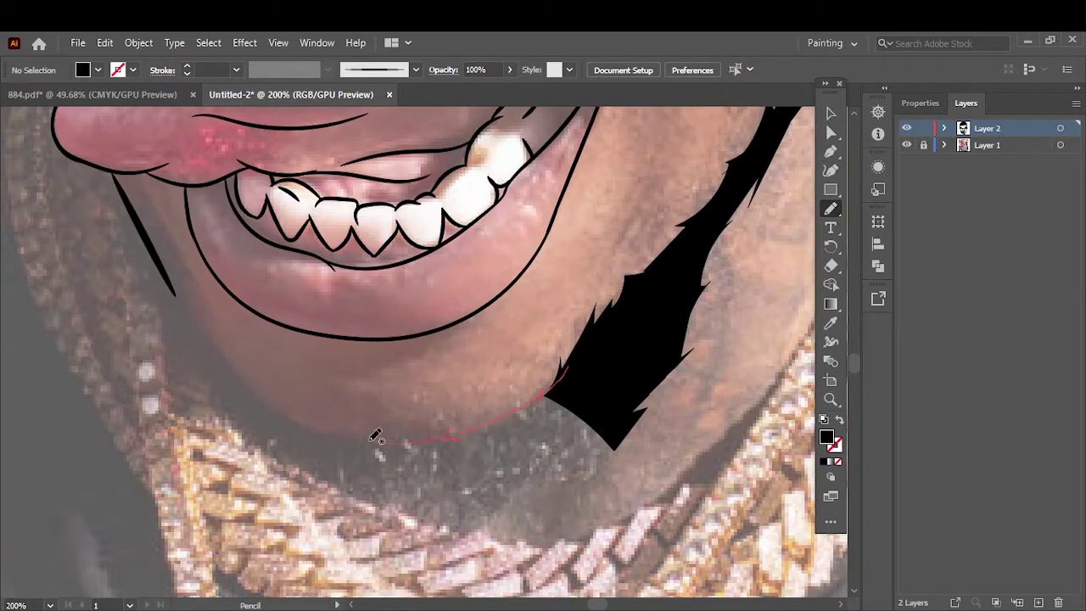
{"action": "left_click_drag", "start_coordinate": [506, 497], "coordinate": [625, 323]}
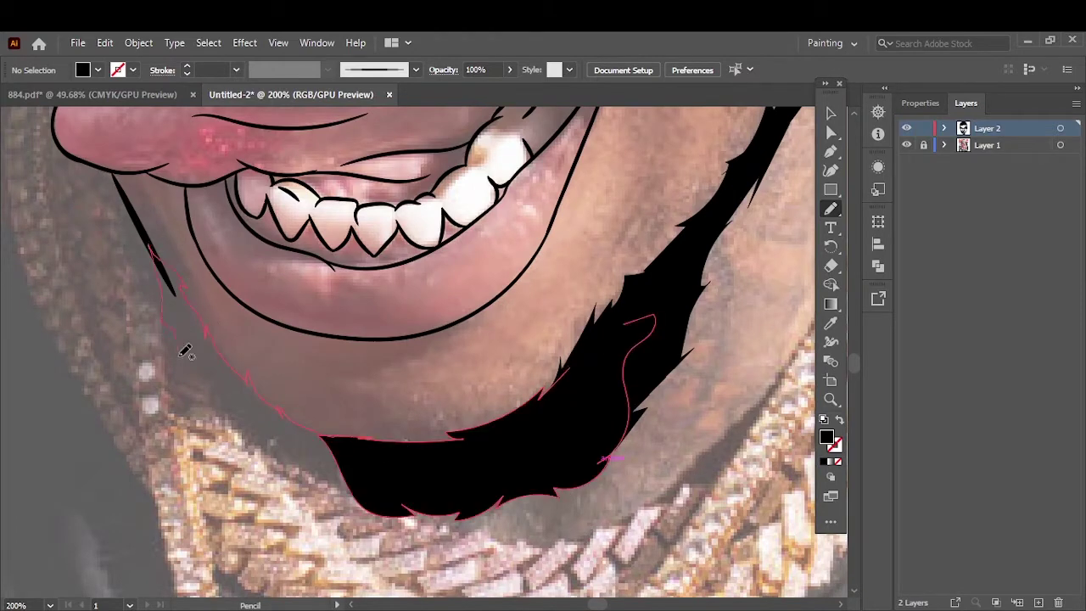
{"action": "left_click_drag", "start_coordinate": [361, 512], "coordinate": [348, 505]}
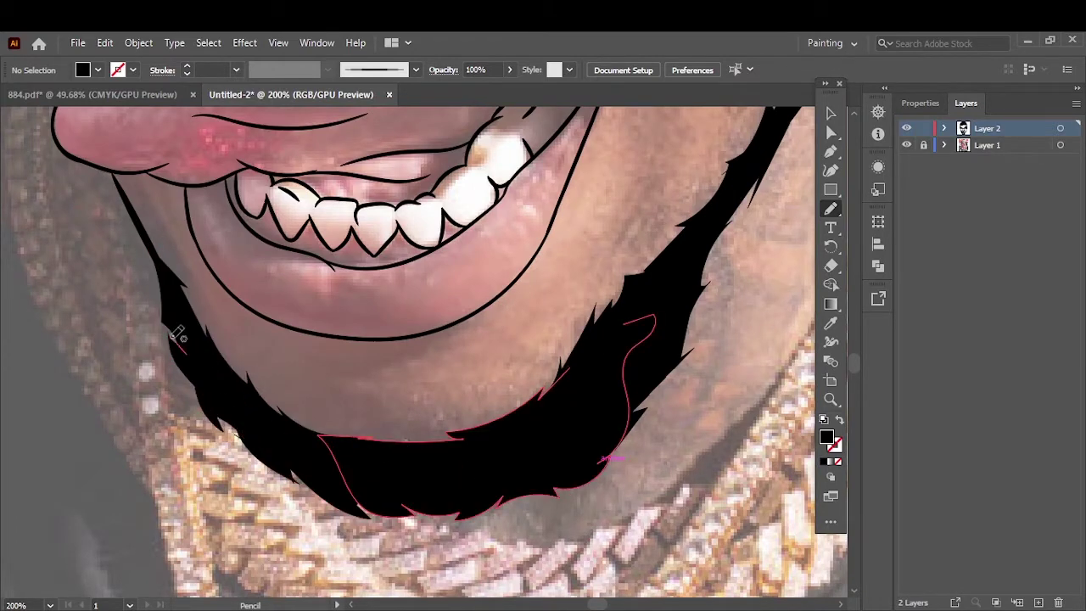
- Compare the finished beard against the reference photo by toggling its visibility
{"action": "key", "text": "ctrl+0"}
{"action": "left_click", "coordinate": [907, 146]}
{"action": "left_click", "coordinate": [907, 145]}
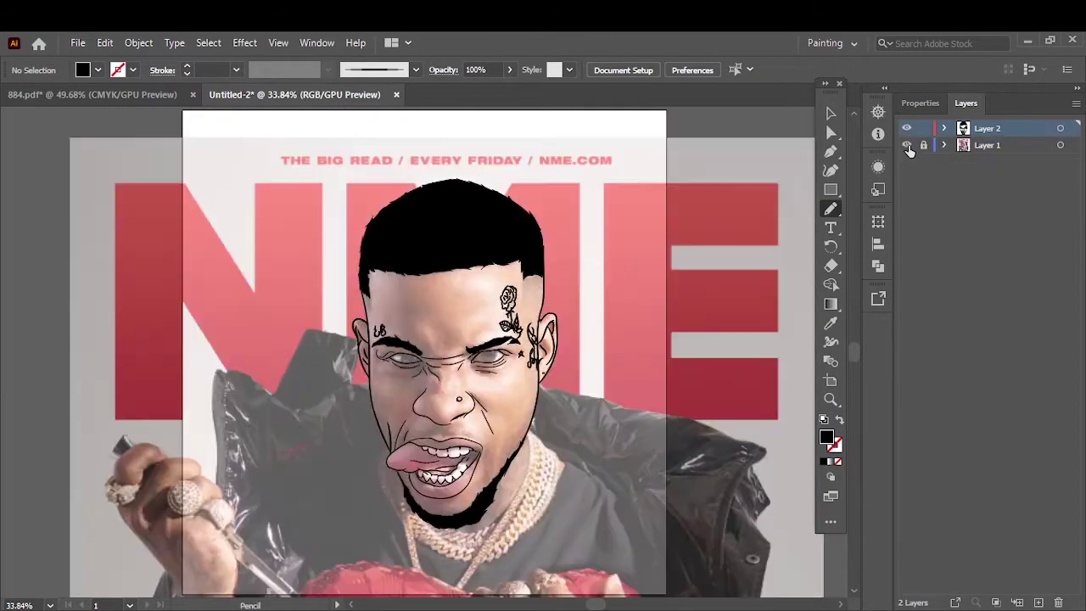
{"action": "left_click", "coordinate": [906, 145]}
{"action": "left_click", "coordinate": [906, 145]}
- Draw curly 0.5 pt Paintbrush hair strokes along the beard's upper edge
{"action": "scroll", "coordinate": [640, 332], "scroll_direction": "up", "scroll_amount": 5}
{"action": "scroll", "coordinate": [639, 332], "scroll_direction": "up", "scroll_amount": 1}
{"action": "key", "text": "b"}
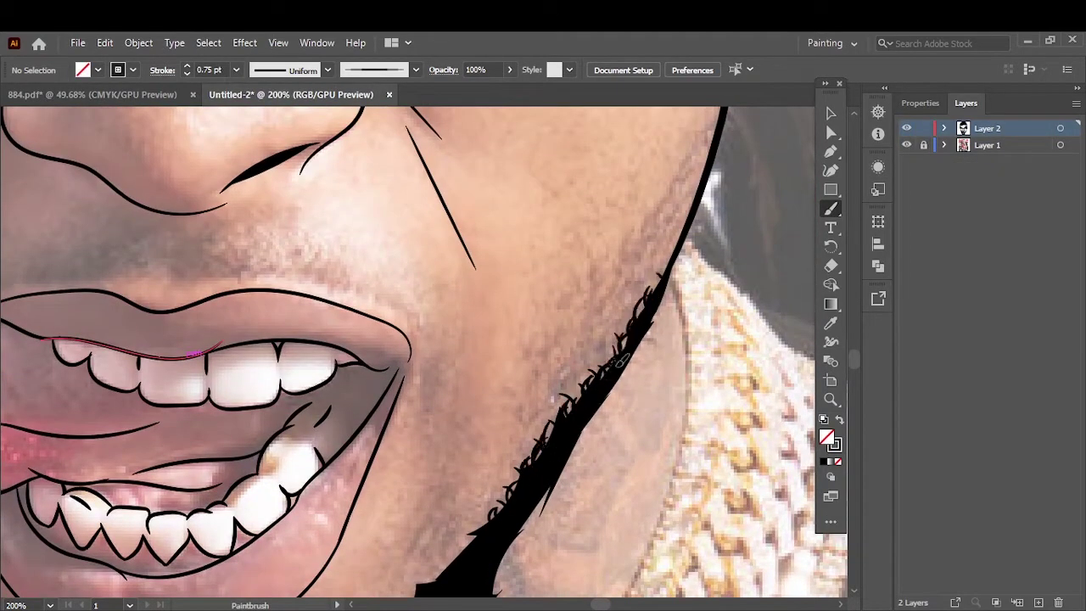
{"action": "left_click", "coordinate": [236, 70]}
{"action": "left_click", "coordinate": [255, 106]}
{"action": "left_click_drag", "start_coordinate": [544, 427], "coordinate": [616, 325]}
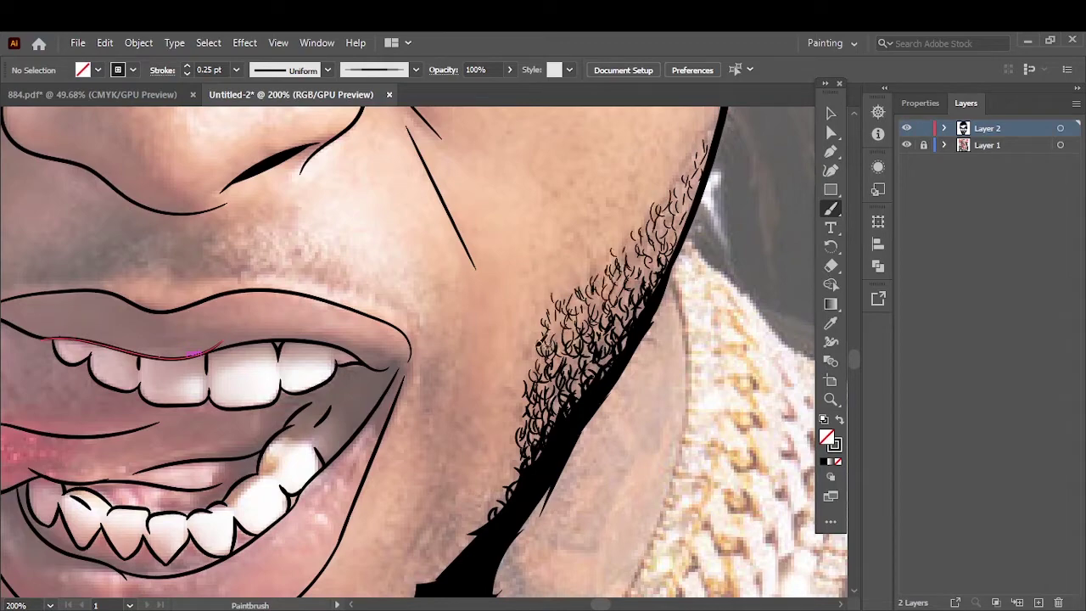
- Fill out the beard's lower edge with 0.75 pt brush strokes
{"action": "key", "text": "ctrl+0"}
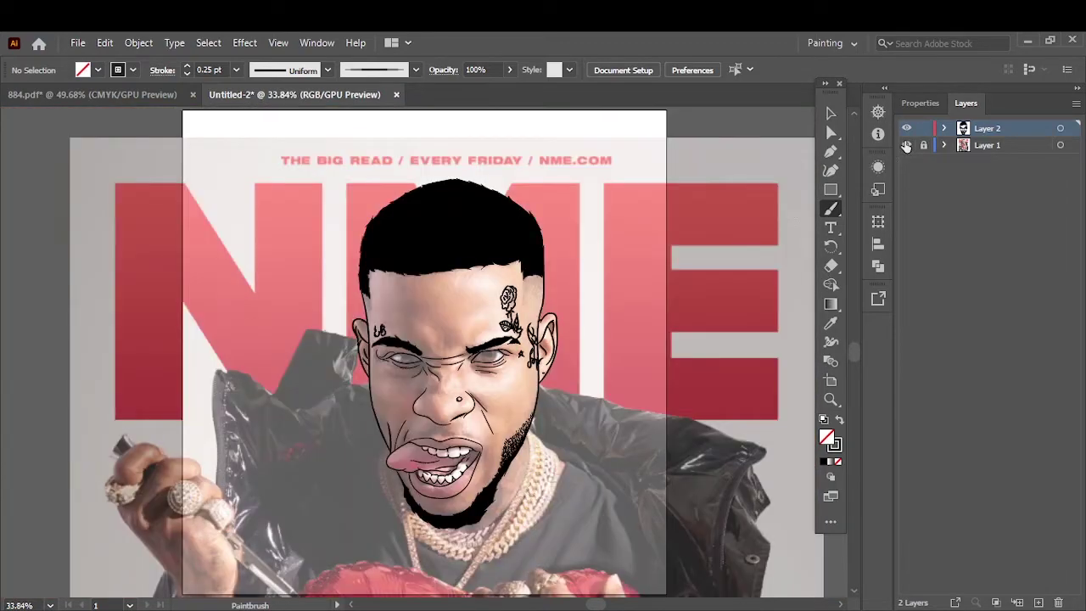
{"action": "scroll", "coordinate": [488, 505], "scroll_direction": "up", "scroll_amount": 5}
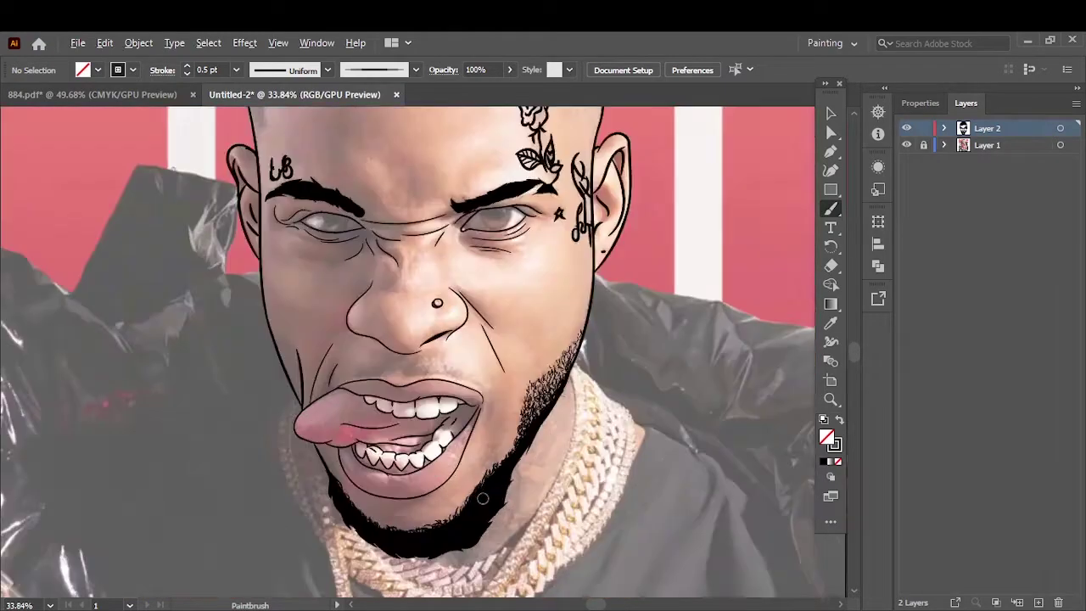
{"action": "left_click", "coordinate": [236, 70]}
{"action": "left_click", "coordinate": [271, 110]}
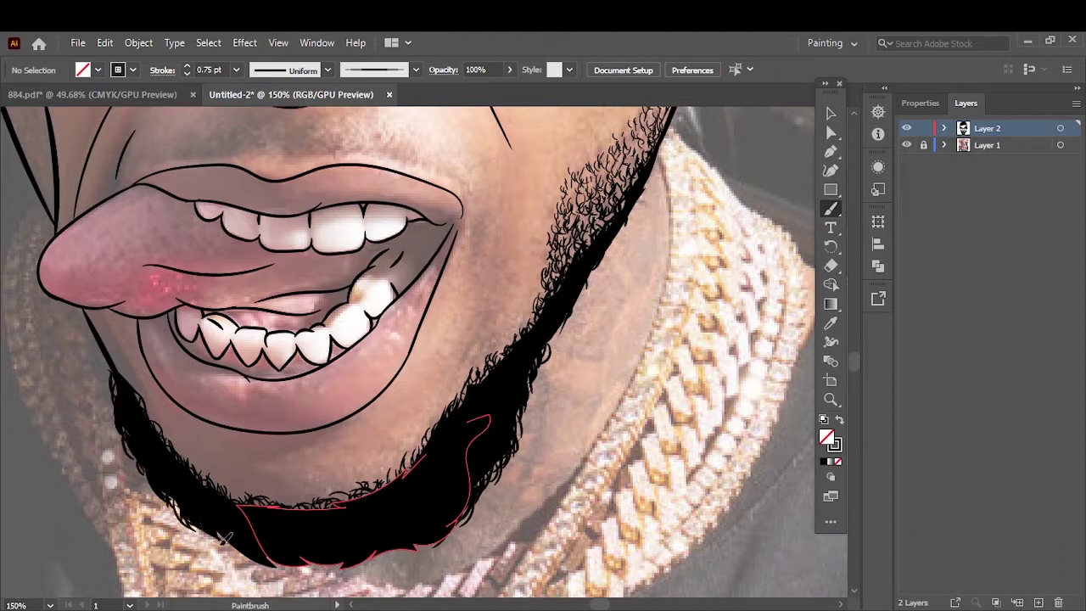
{"action": "left_click_drag", "start_coordinate": [246, 550], "coordinate": [243, 552]}
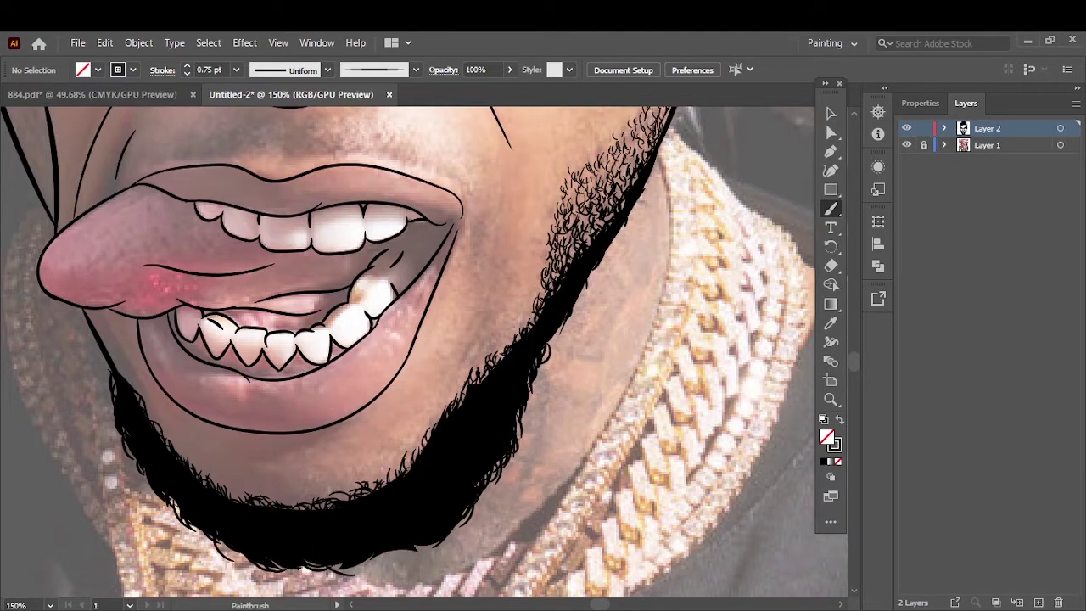
- Fit the artboard and briefly hide the reference photo to check the drawing
{"action": "key", "text": "ctrl+0"}
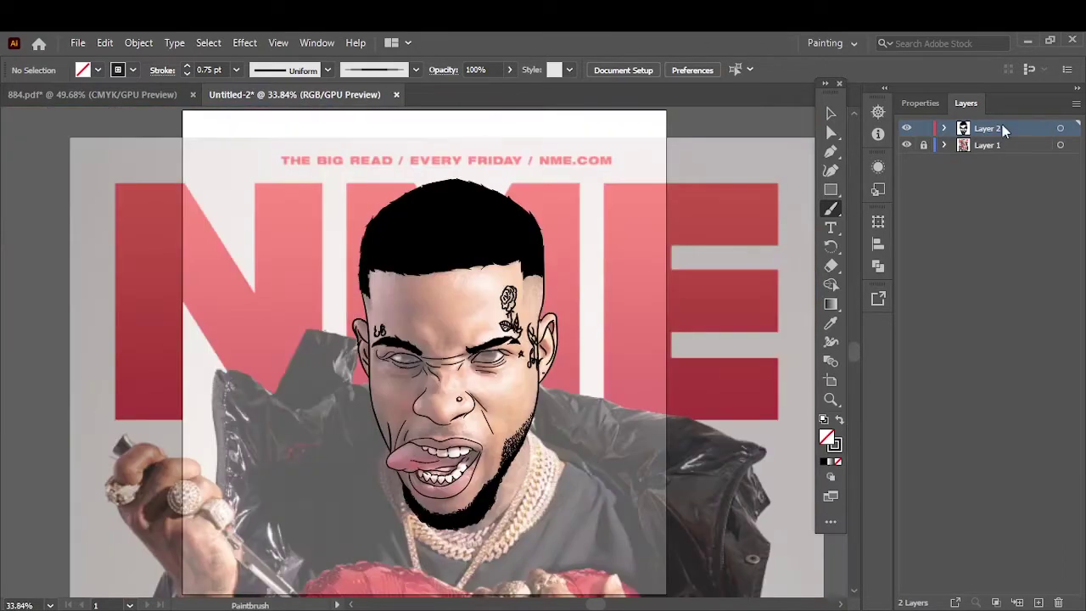
{"action": "left_click", "coordinate": [906, 145]}
{"action": "left_click", "coordinate": [906, 145]}
{"action": "scroll", "coordinate": [473, 197], "scroll_direction": "up", "scroll_amount": 5}
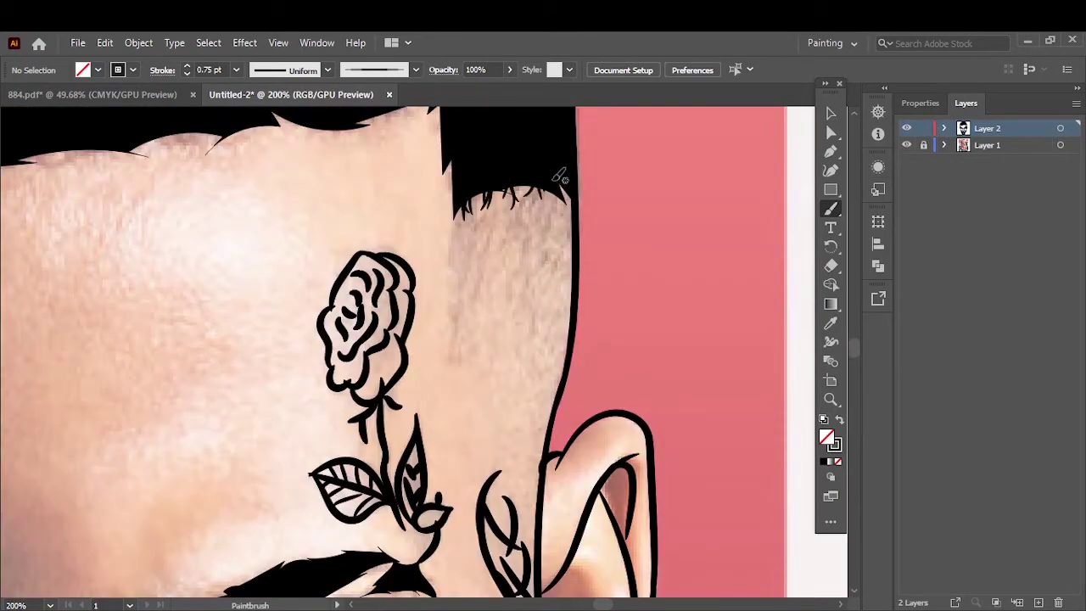
- Draw curly hair strands above the ear, thinning the brush to 0.25 pt
{"action": "mouse_move", "coordinate": [475, 195]}
{"action": "left_mouse_down"}
{"action": "mouse_move", "coordinate": [459, 231]}
{"action": "mouse_move", "coordinate": [572, 202]}
{"action": "left_mouse_up"}
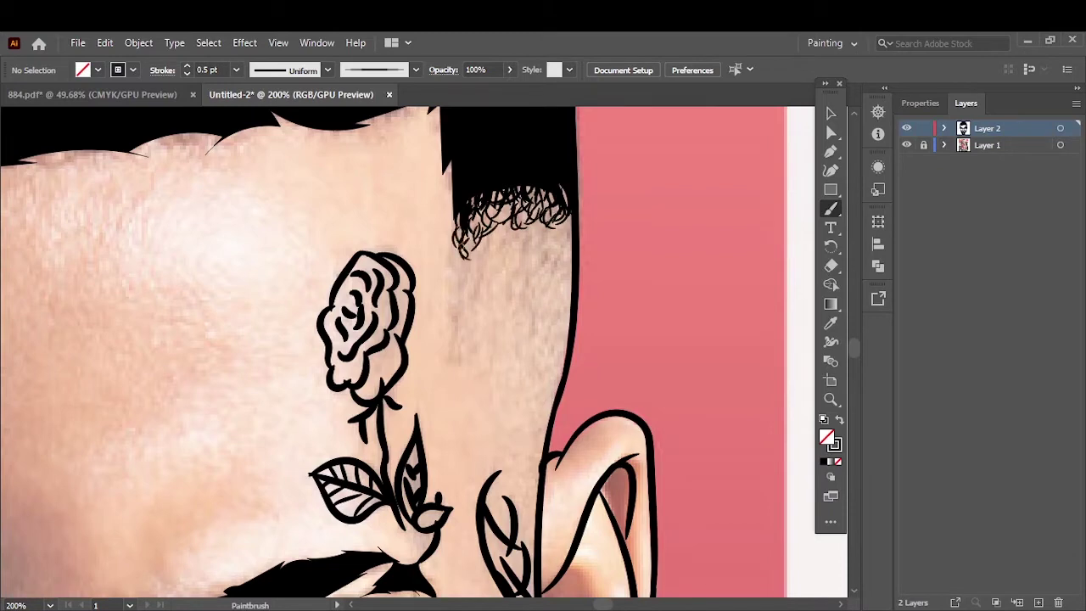
{"action": "left_click_drag", "start_coordinate": [459, 242], "coordinate": [556, 225]}
{"action": "left_click", "coordinate": [236, 69]}
{"action": "left_click", "coordinate": [255, 87]}
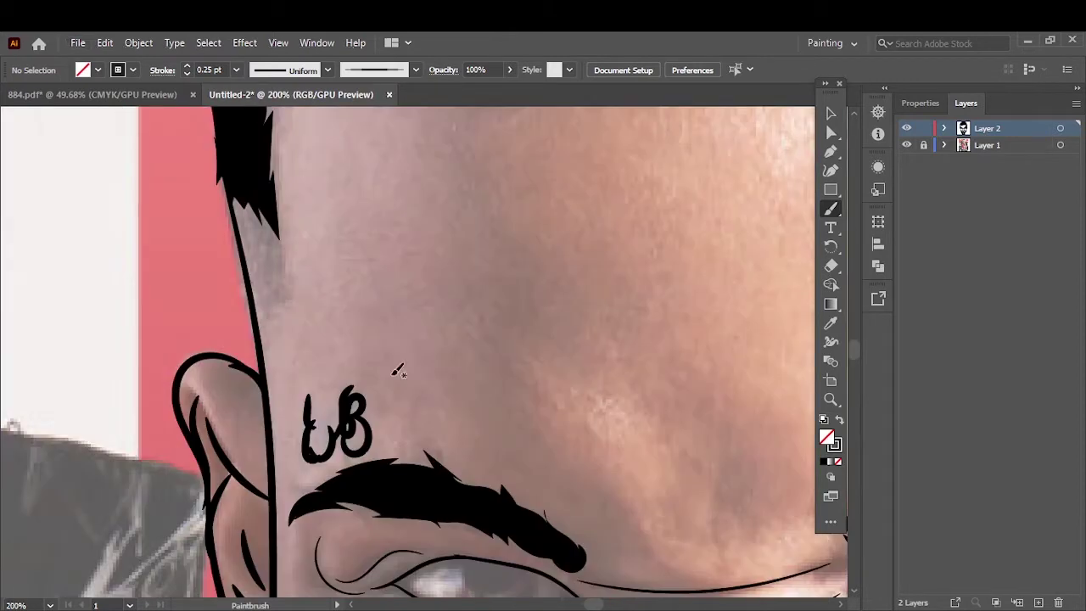
{"action": "left_click", "coordinate": [236, 70]}
{"action": "left_click", "coordinate": [254, 132]}
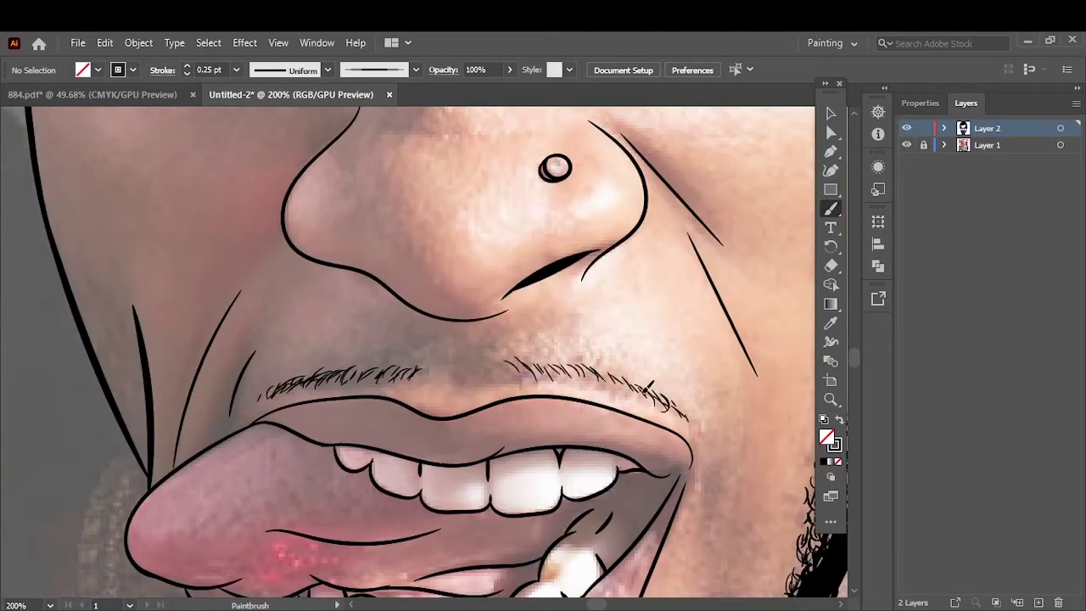
{"action": "key", "text": "ctrl+0"}
- Nudge the orange rectangle's blue colour balance after checking the line art
{"action": "left_click", "coordinate": [906, 144]}
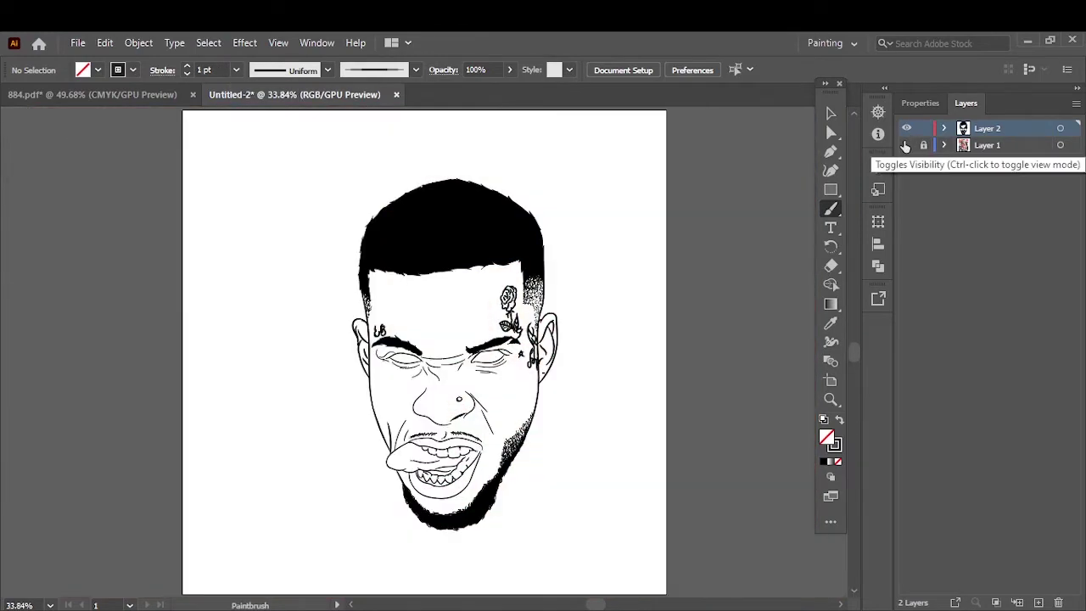
{"action": "left_click", "coordinate": [906, 144]}
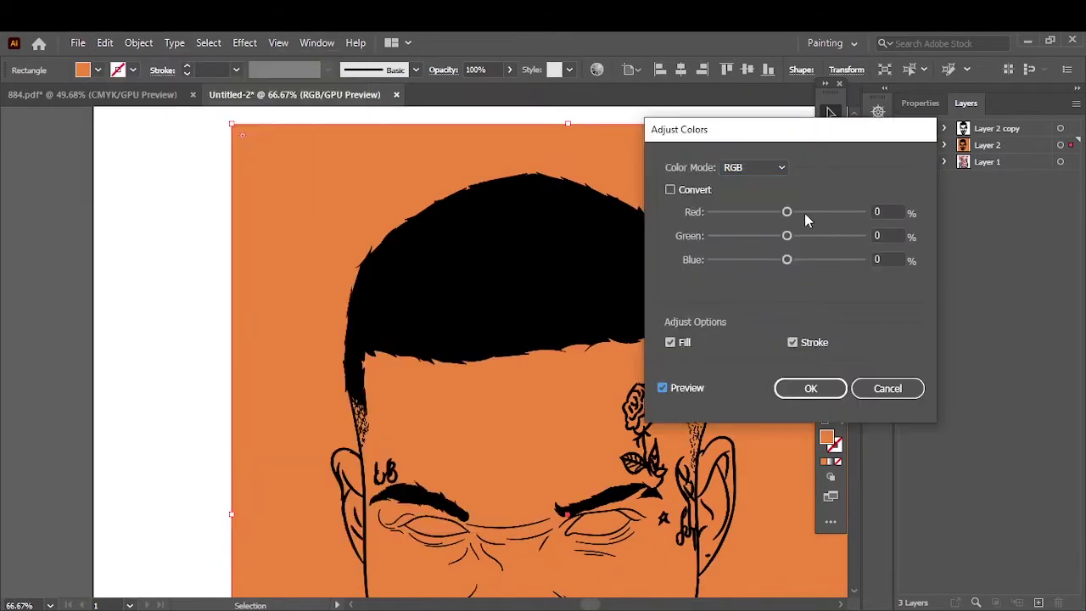
{"action": "left_click_drag", "start_coordinate": [788, 263], "coordinate": [785, 266]}
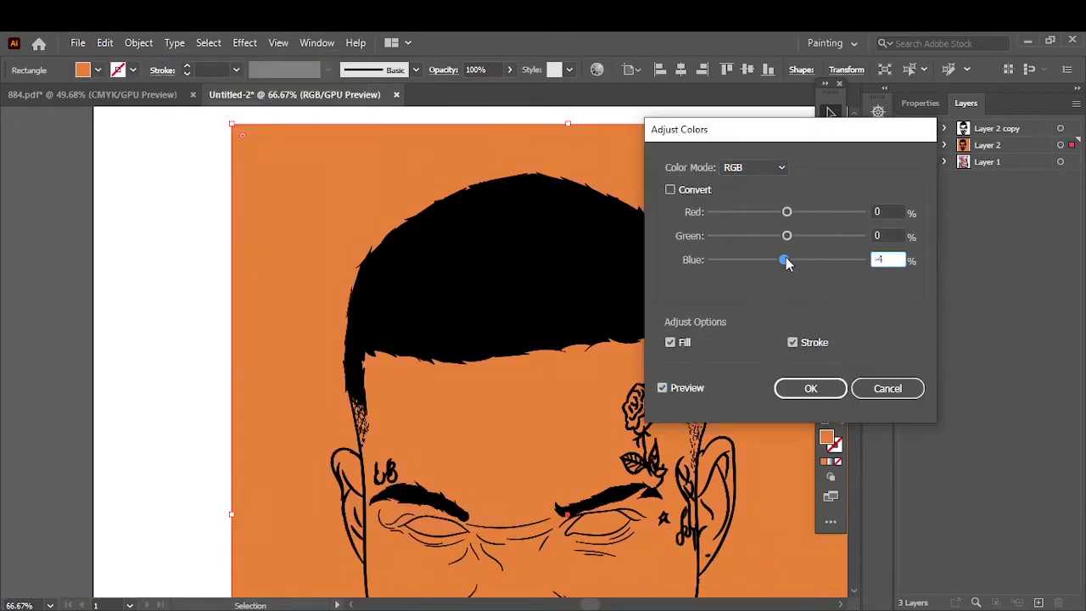
{"action": "left_click", "coordinate": [810, 387]}
- Send the orange rectangle behind the portrait line art
{"action": "key", "text": "ctrl+minus"}
{"action": "key", "text": "ctrl+minus"}
{"action": "right_click", "coordinate": [582, 264]}
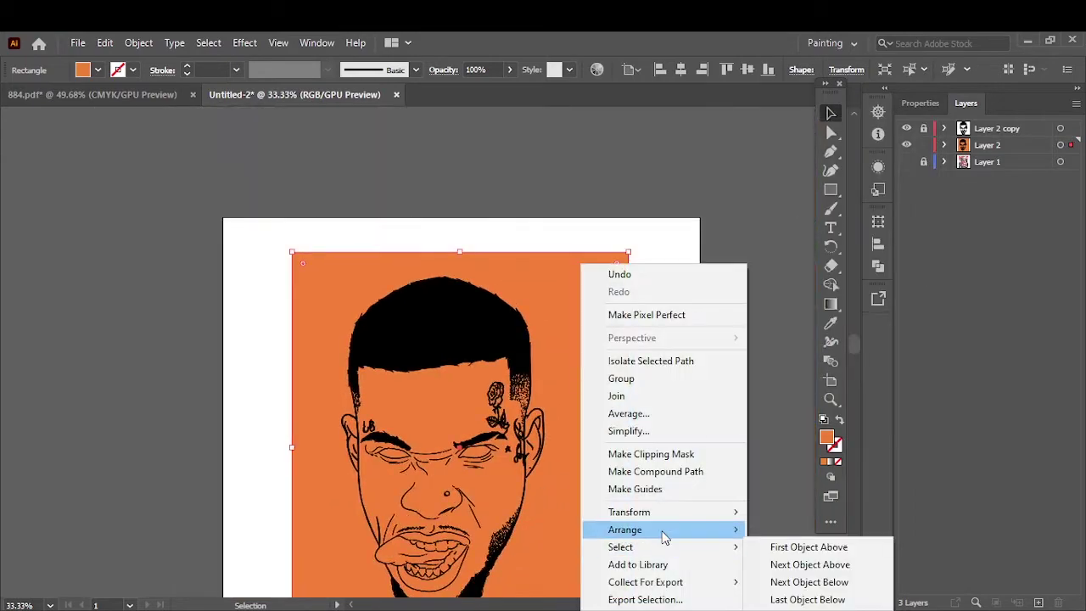
{"action": "key", "text": "Escape"}
{"action": "left_click", "coordinate": [679, 303]}
{"action": "key", "text": "ctrl+minus"}
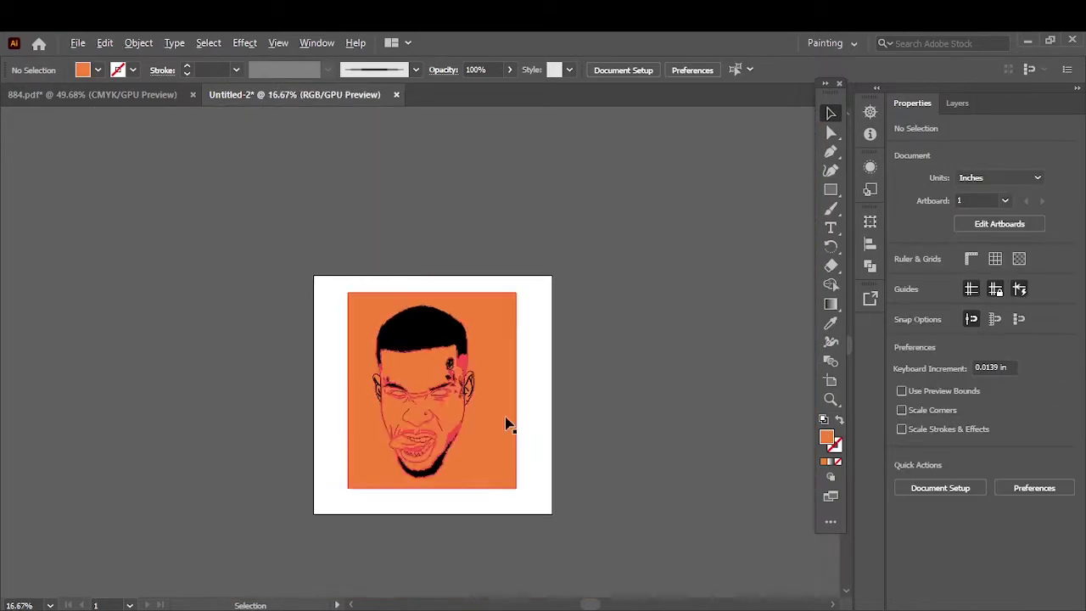
{"action": "key", "text": "ctrl+plus"}
{"action": "key", "text": "ctrl+plus"}
{"action": "key", "text": "ctrl+plus"}
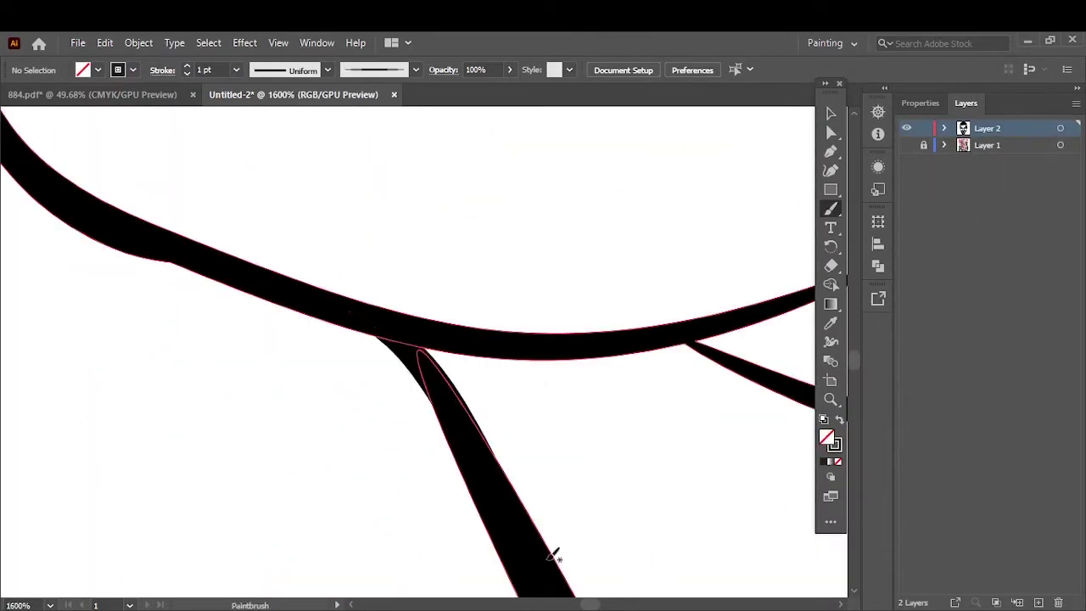
- Select the face line art and duplicate the line-art layer
{"action": "scroll", "coordinate": [594, 455], "scroll_direction": "up", "scroll_amount": 2}
{"action": "scroll", "coordinate": [623, 359], "scroll_direction": "up", "scroll_amount": 3}
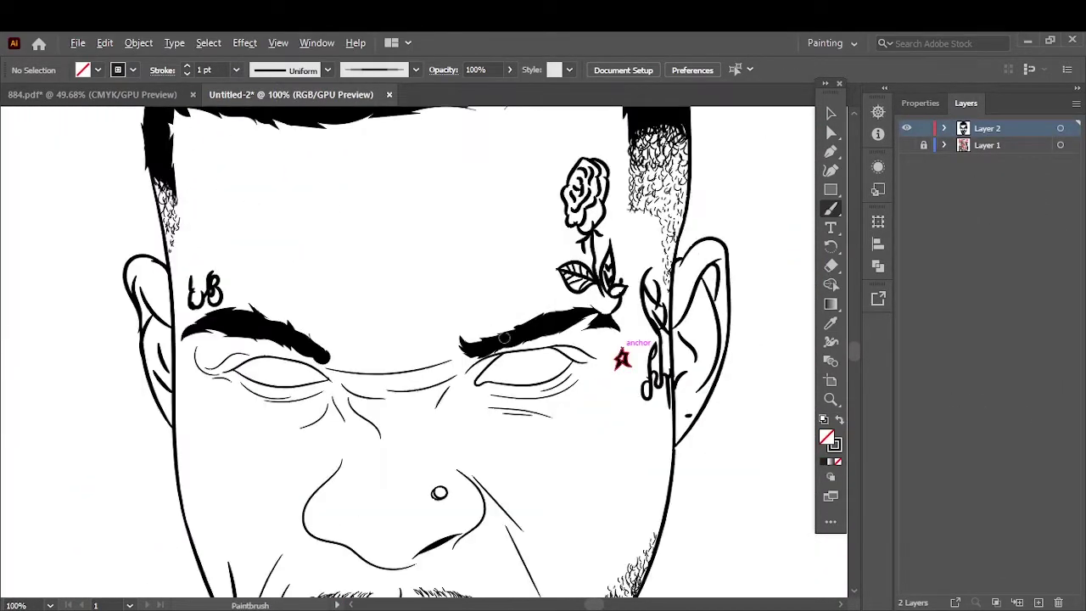
{"action": "scroll", "coordinate": [497, 448], "scroll_direction": "up", "scroll_amount": 3}
{"action": "scroll", "coordinate": [519, 218], "scroll_direction": "up", "scroll_amount": 2}
{"action": "scroll", "coordinate": [519, 217], "scroll_direction": "down", "scroll_amount": 5}
{"action": "scroll", "coordinate": [331, 343], "scroll_direction": "up", "scroll_amount": 4}
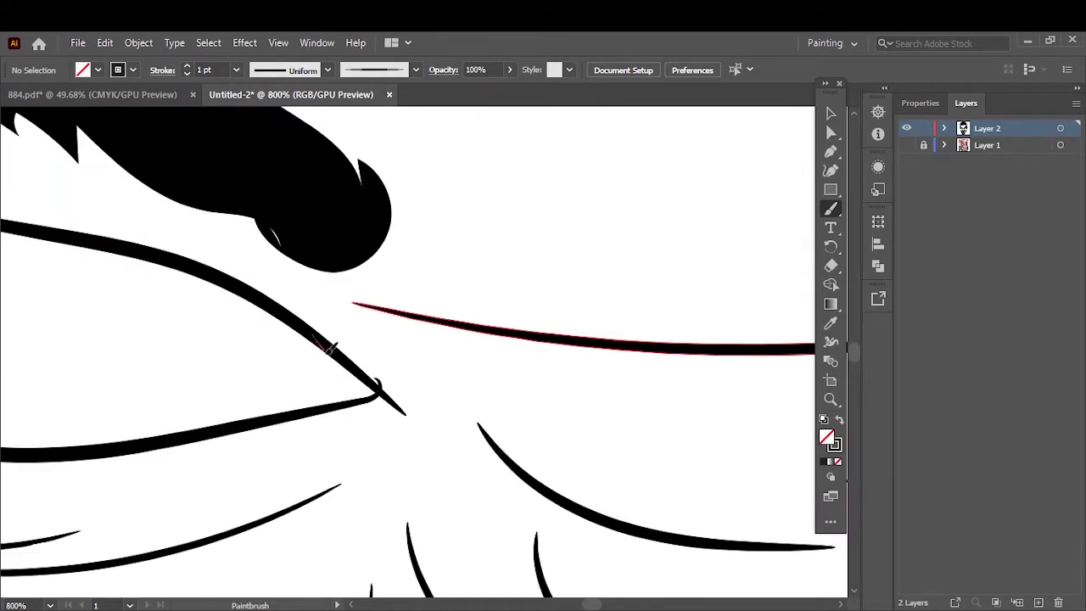
{"action": "scroll", "coordinate": [286, 331], "scroll_direction": "up", "scroll_amount": 1}
{"action": "key", "text": "ctrl+0"}
{"action": "left_click", "coordinate": [831, 113]}
{"action": "left_click", "coordinate": [473, 399]}
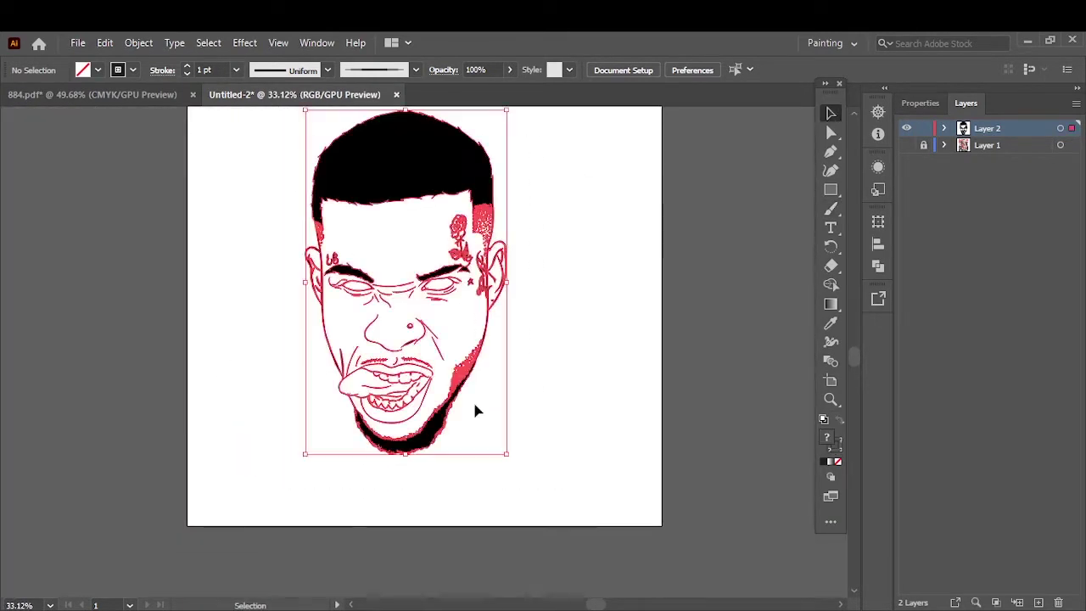
{"action": "left_click", "coordinate": [712, 345]}
{"action": "left_click", "coordinate": [958, 103]}
{"action": "left_click_drag", "start_coordinate": [968, 126], "coordinate": [1001, 150]}
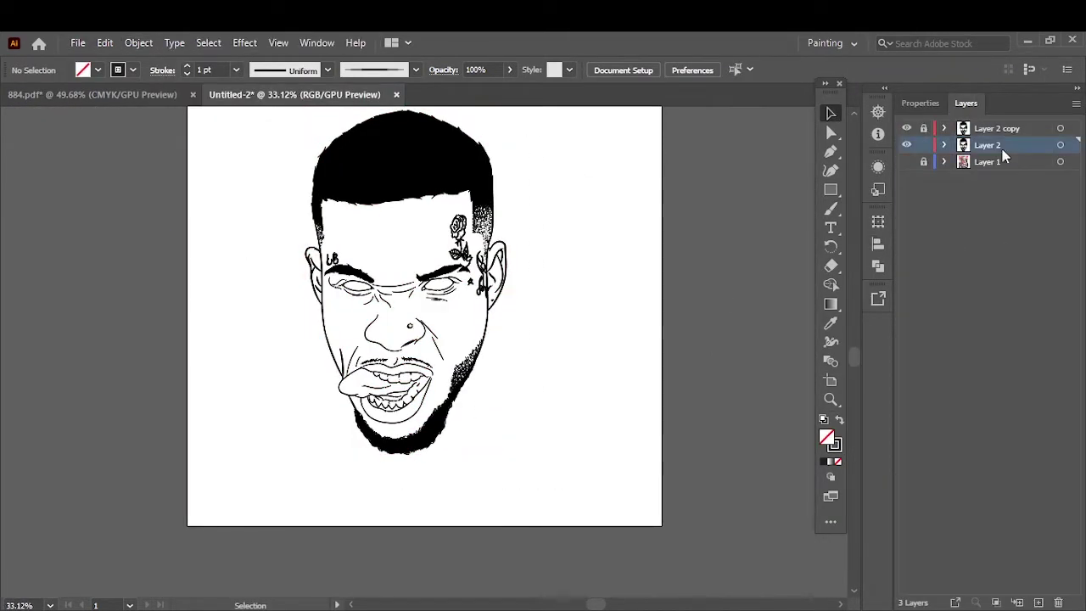
- Draw a rectangle filled #E07F2F covering the artboard
{"action": "double_click", "coordinate": [823, 419]}
{"action": "type", "text": "E07F2F"}
{"action": "key", "text": "Return"}
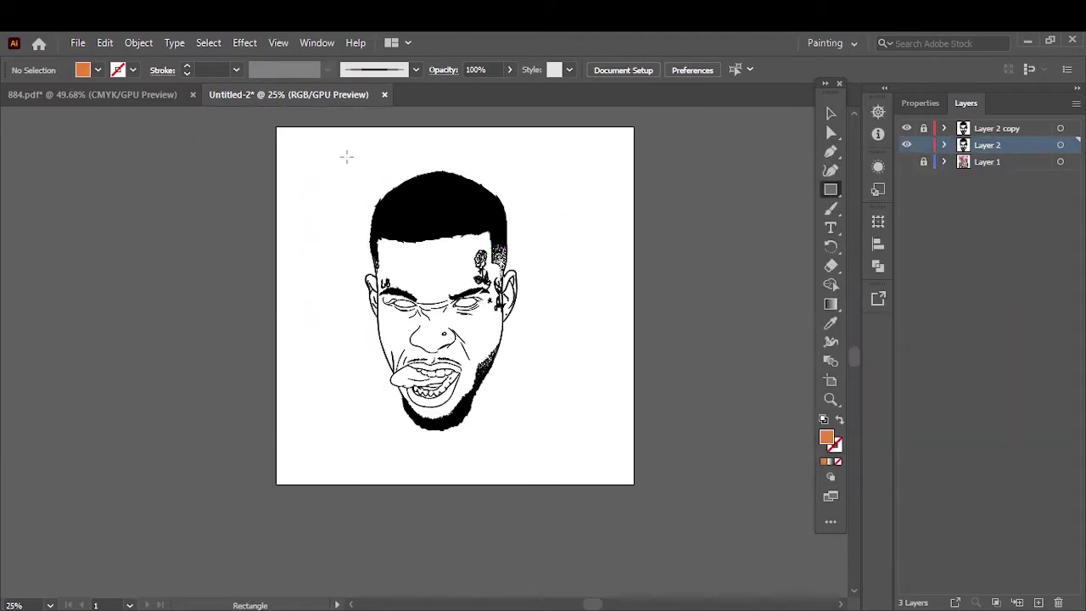
{"action": "left_click_drag", "start_coordinate": [272, 123], "coordinate": [641, 488]}
- Fine-tune the orange rectangle with Edit Colors > Adjust Color Balance
{"action": "left_click", "coordinate": [116, 49]}
{"action": "left_click", "coordinate": [442, 358]}
{"action": "left_click_drag", "start_coordinate": [786, 259], "coordinate": [790, 212]}
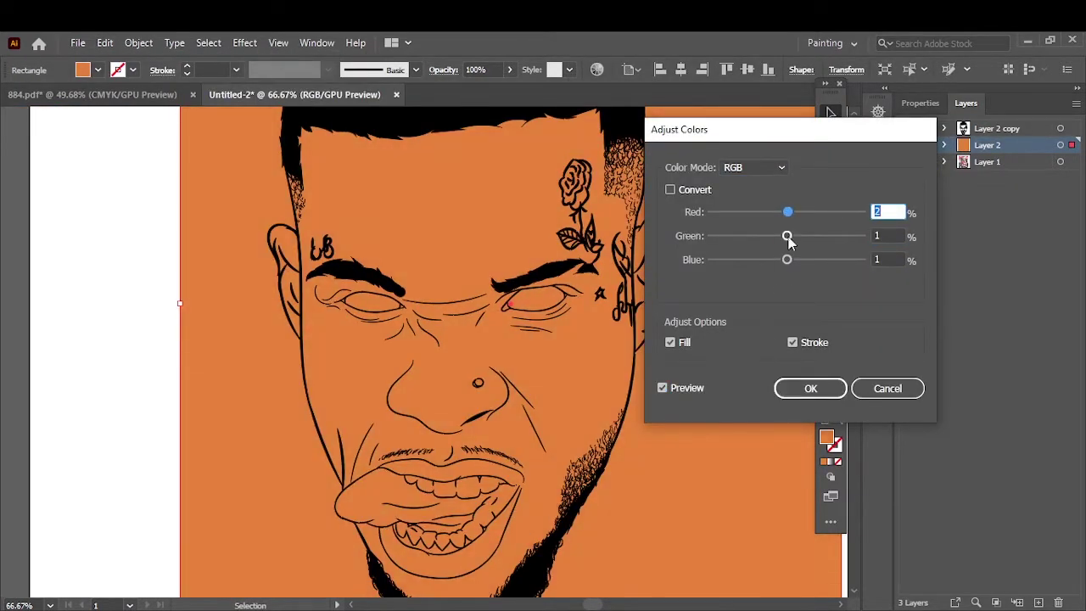
{"action": "left_click", "coordinate": [811, 388]}
- Send the orange rectangle behind the face and trim it to the face outline
{"action": "right_click", "coordinate": [662, 260]}
{"action": "left_click", "coordinate": [858, 583]}
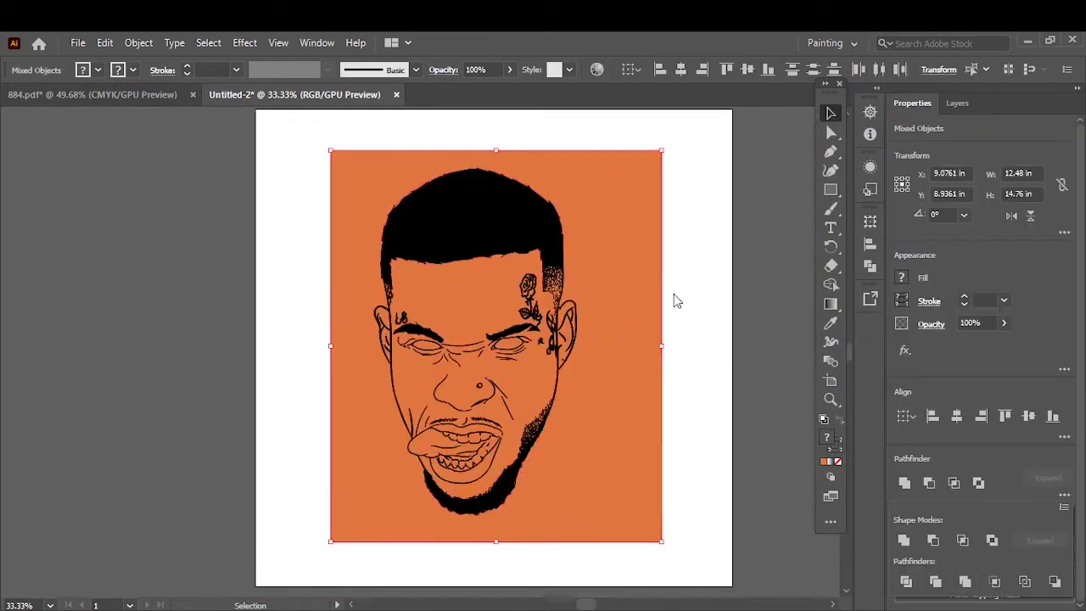
{"action": "left_click", "coordinate": [616, 260]}
{"action": "key", "text": "Delete"}
{"action": "left_click", "coordinate": [966, 103]}
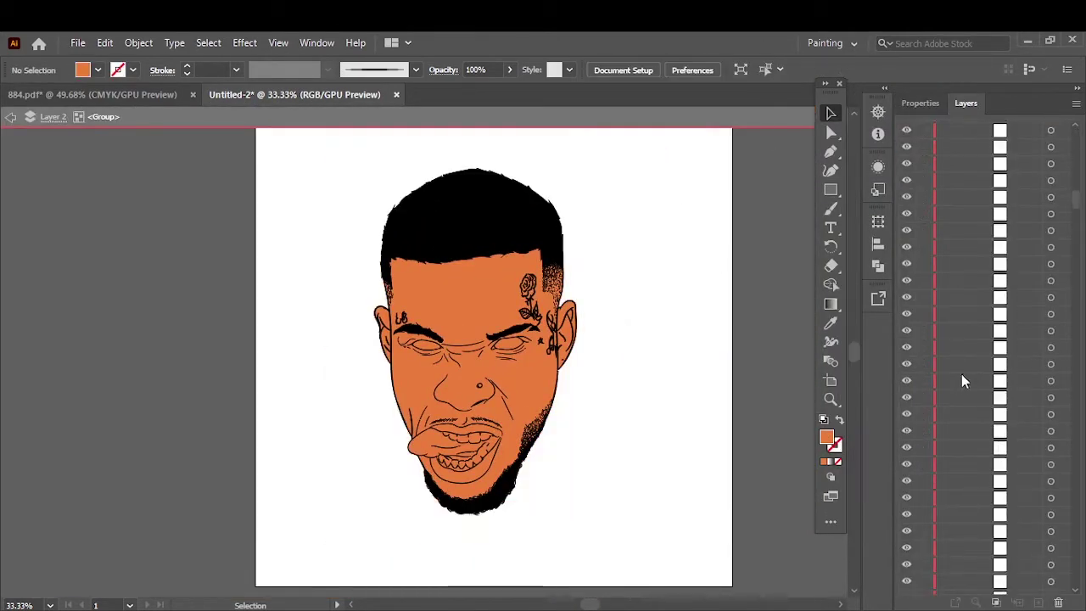
- Lock the face outline paths and fill the eye white light grey EAEAEA
{"action": "left_click", "coordinate": [1049, 197]}
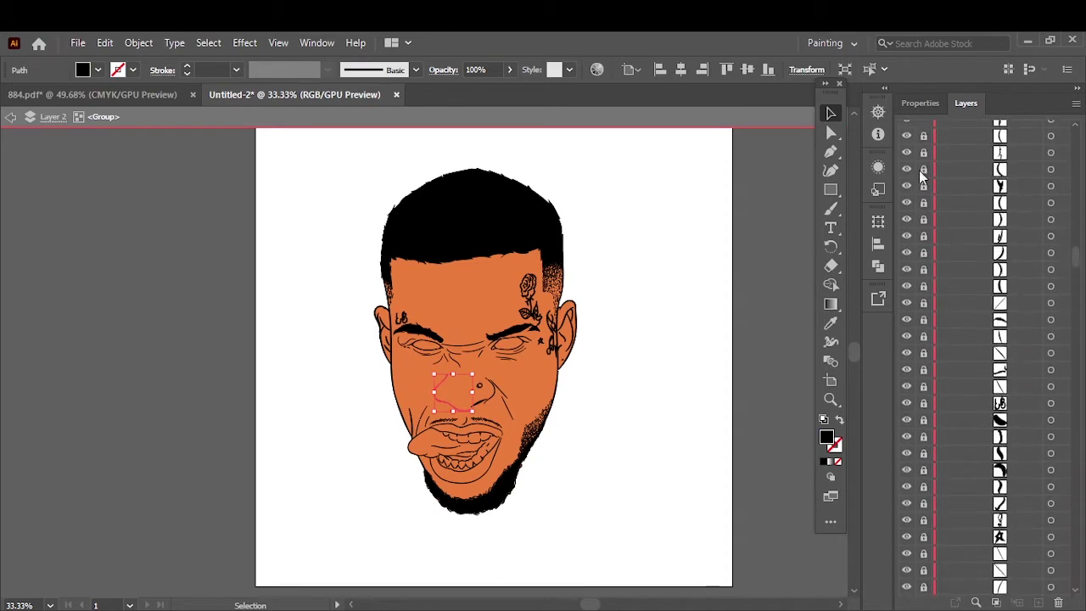
{"action": "left_click_drag", "start_coordinate": [924, 175], "coordinate": [916, 227]}
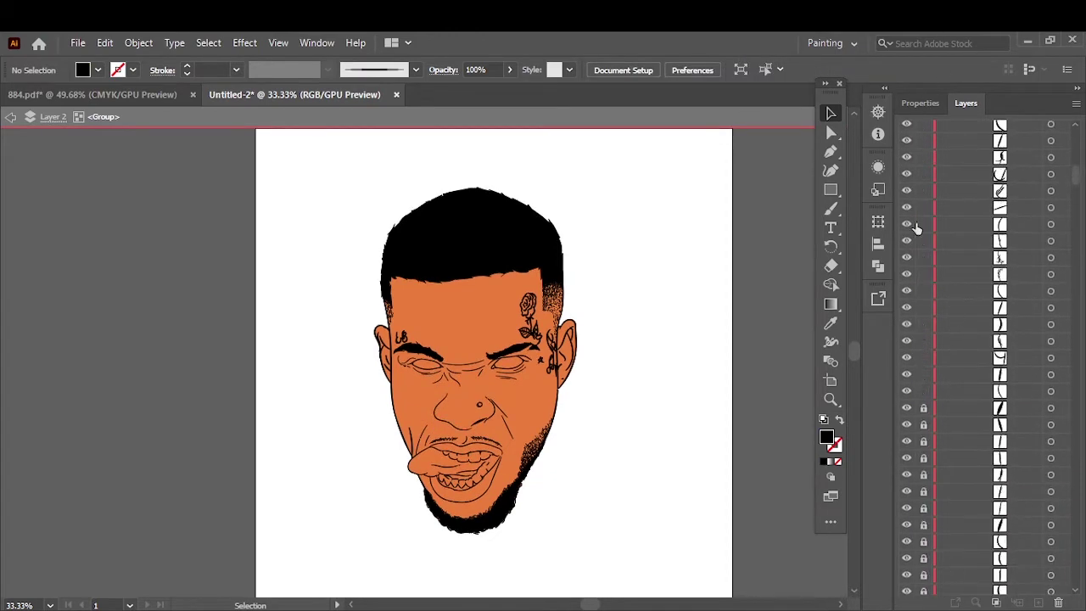
{"action": "key", "text": "ctrl+plus"}
{"action": "key", "text": "ctrl+plus"}
{"action": "key", "text": "ctrl+plus"}
{"action": "left_click", "coordinate": [169, 303]}
{"action": "double_click", "coordinate": [826, 437]}
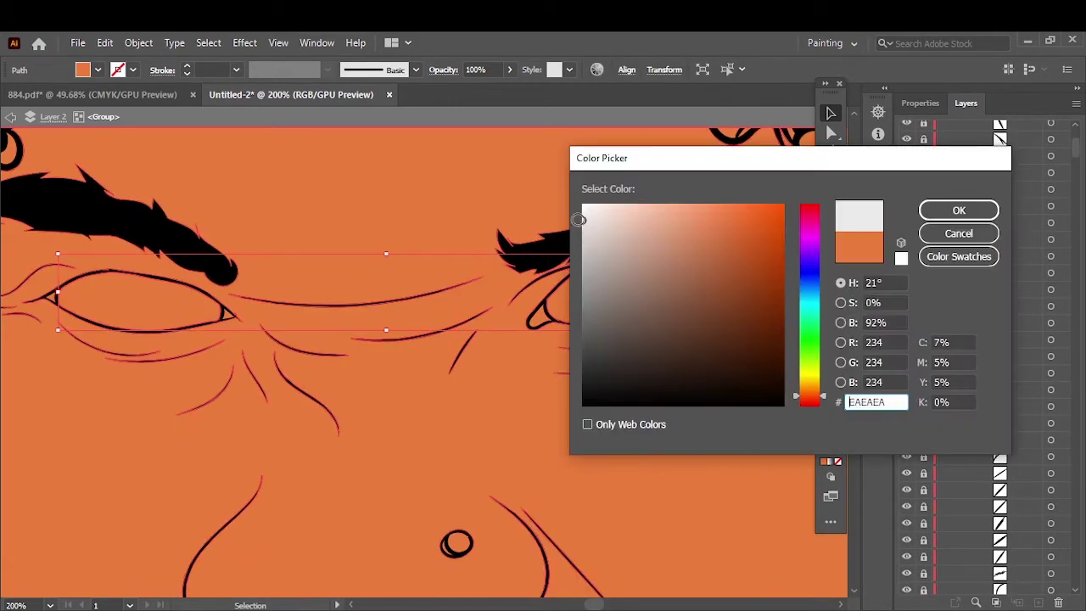
{"action": "left_click", "coordinate": [942, 209]}
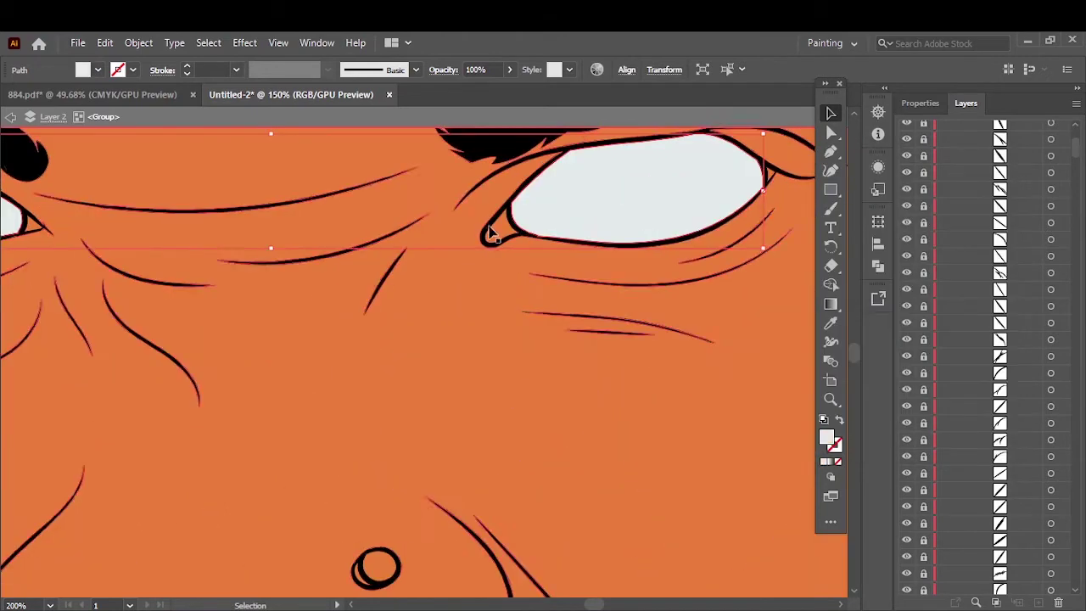
- Fill the eye's inner corner red, then deselect and collapse the face group
{"action": "left_click", "coordinate": [489, 234]}
{"action": "double_click", "coordinate": [827, 438]}
{"action": "left_click", "coordinate": [975, 210]}
{"action": "key", "text": "ctrl+plus"}
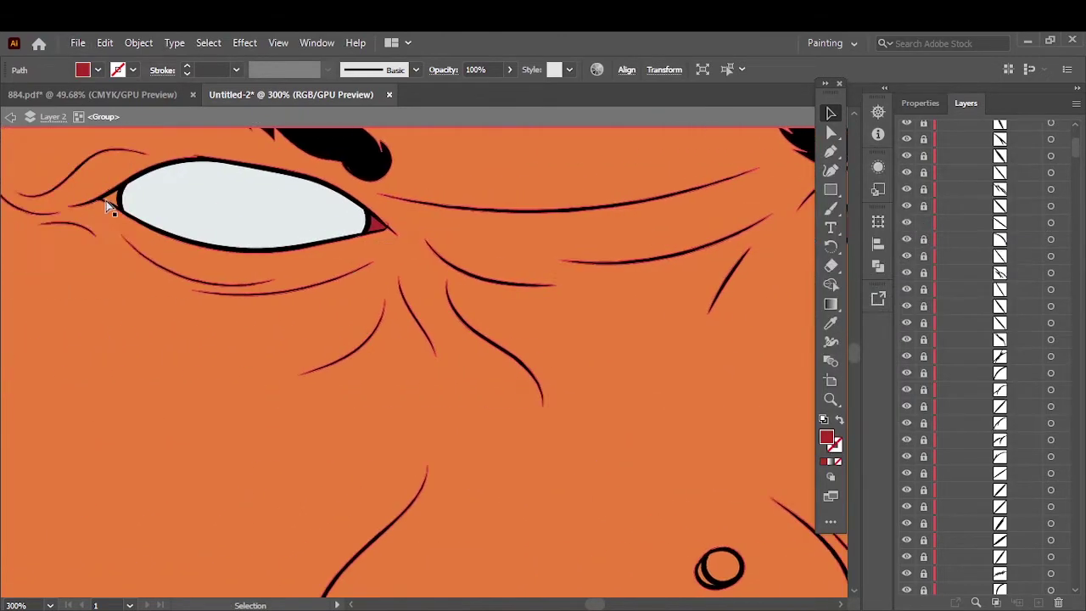
{"action": "key", "text": "ctrl+minus"}
{"action": "key", "text": "ctrl+minus"}
{"action": "key", "text": "ctrl+minus"}
{"action": "key", "text": "ctrl+minus"}
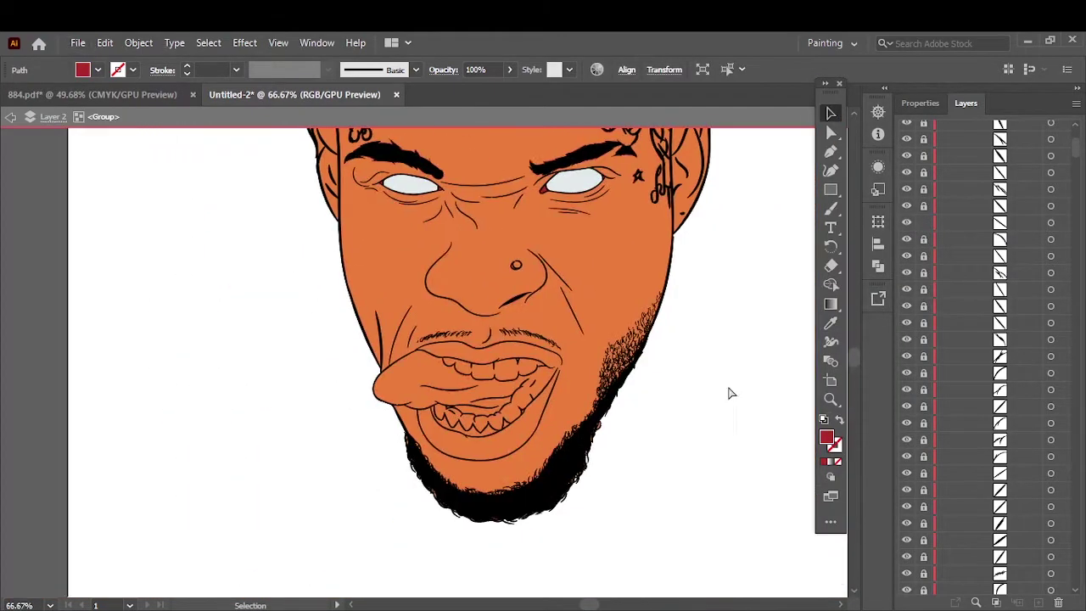
{"action": "left_click", "coordinate": [731, 393]}
{"action": "key", "text": "ctrl+0"}
{"action": "left_click", "coordinate": [943, 128]}
- Trace the dark gap at the mouth corner with the Pencil and fill it black
{"action": "left_click", "coordinate": [906, 146]}
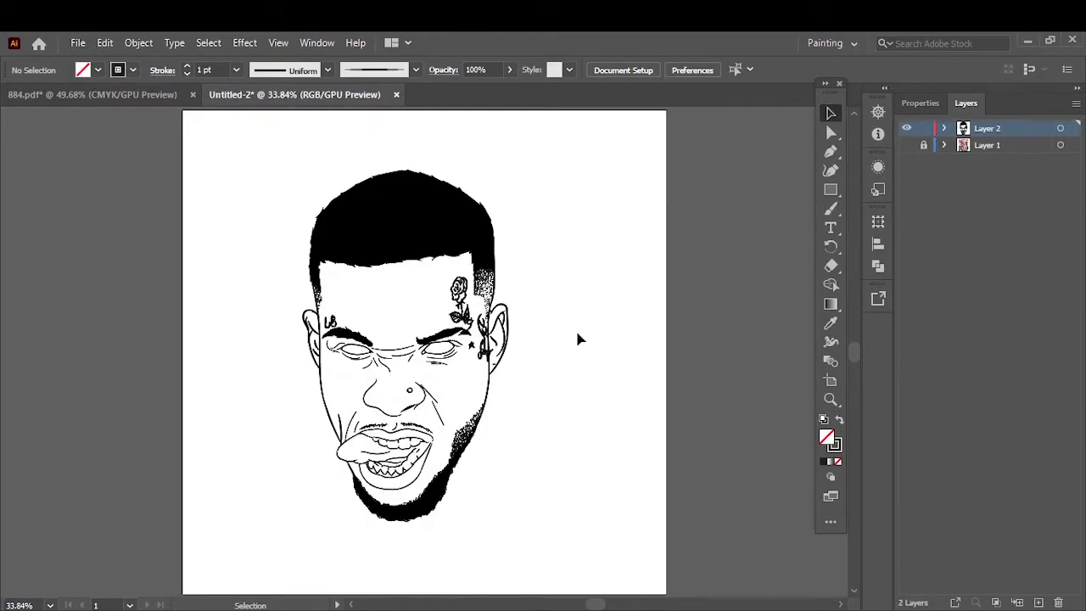
{"action": "scroll", "coordinate": [442, 441], "scroll_direction": "up", "scroll_amount": 10}
{"action": "left_click", "coordinate": [906, 145]}
{"action": "key", "text": "n"}
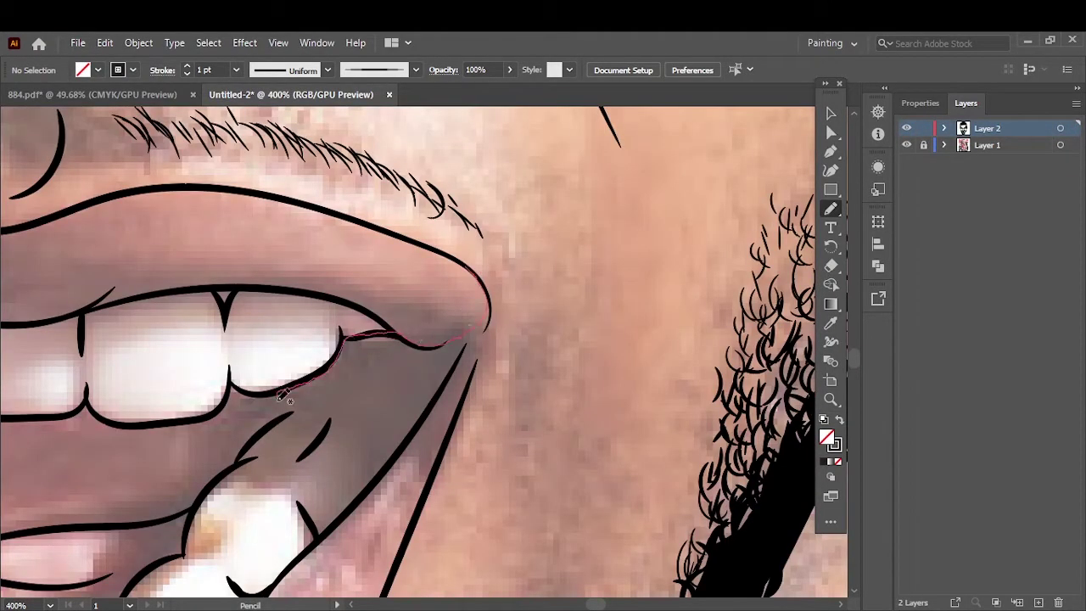
{"action": "left_click_drag", "start_coordinate": [465, 411], "coordinate": [463, 408]}
{"action": "key", "text": "v"}
{"action": "key", "text": "shift+x"}
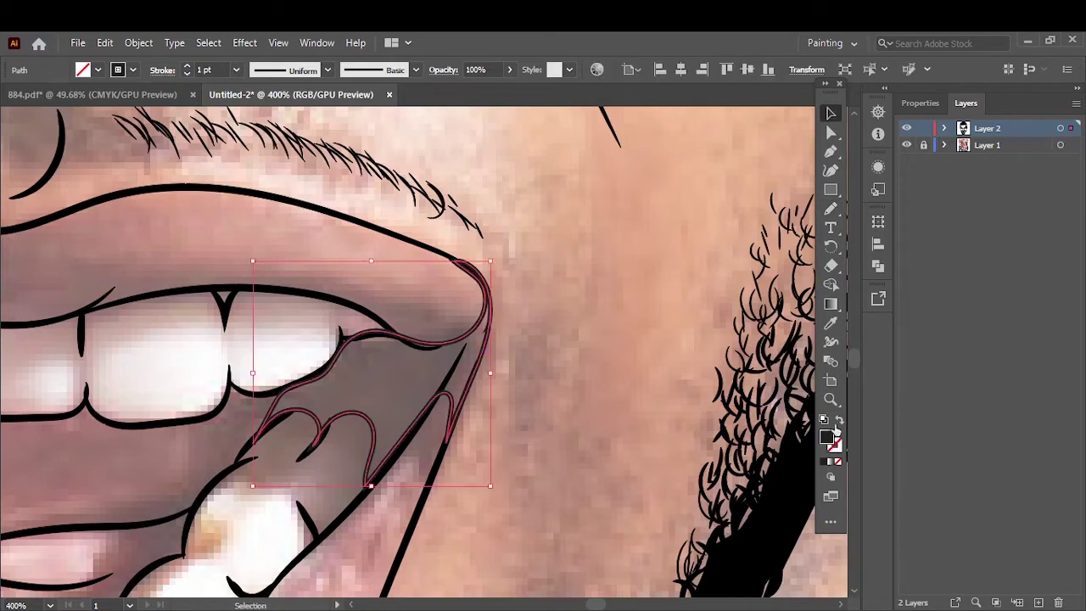
- Draw black shapes filling the gaps between mouth shapes and beside the lower tooth
{"action": "key", "text": "ctrl+plus"}
{"action": "key", "text": "n"}
{"action": "left_click_drag", "start_coordinate": [560, 272], "coordinate": [293, 247]}
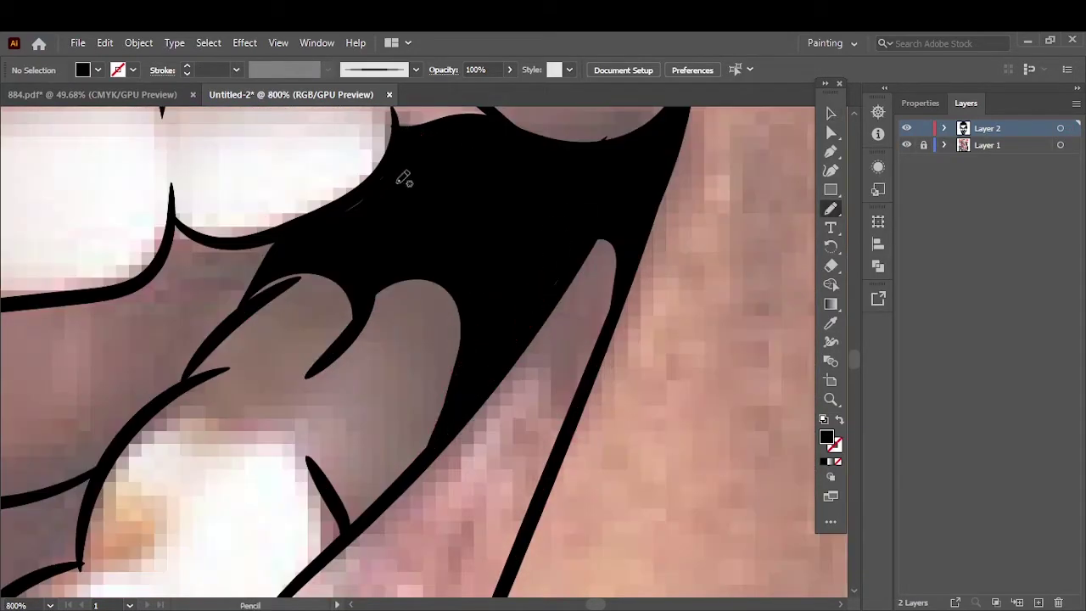
{"action": "key", "text": "ctrl+minus"}
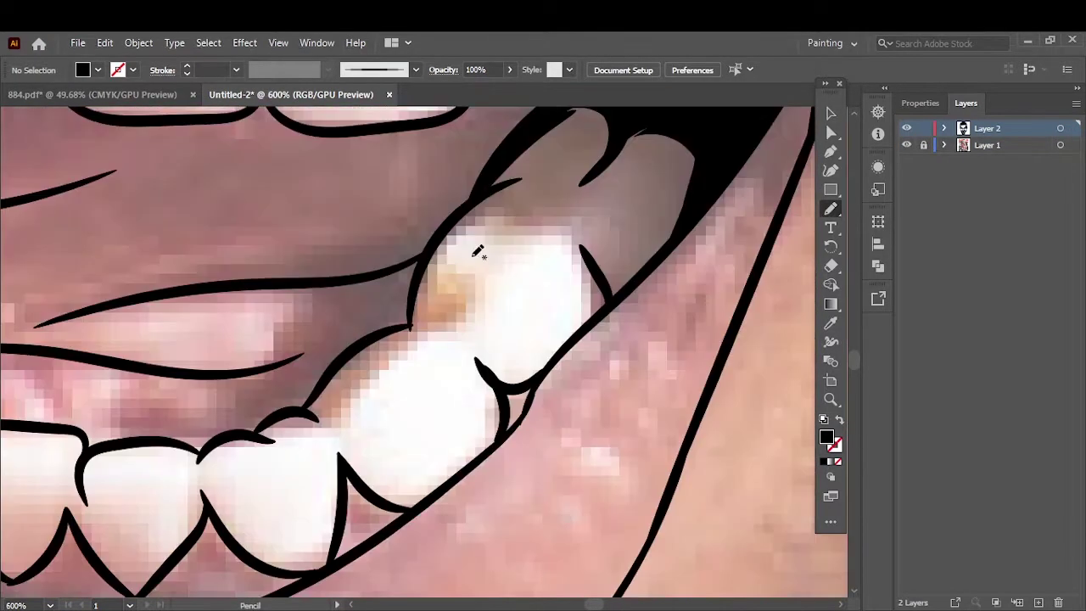
{"action": "left_click_drag", "start_coordinate": [421, 263], "coordinate": [343, 276]}
{"action": "key", "text": "ctrl+0"}
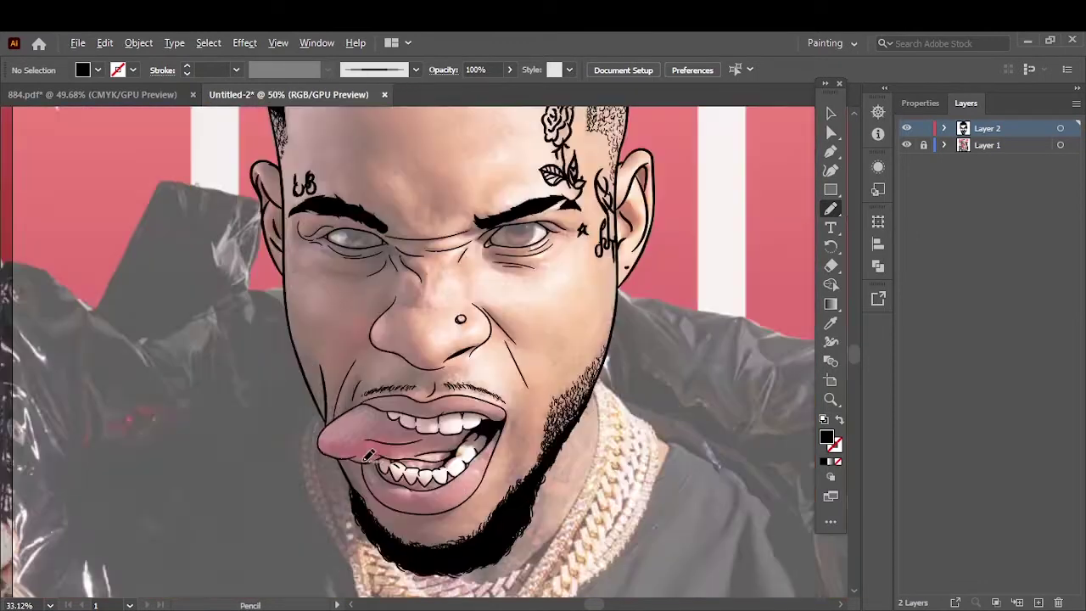
- Add a dark crease across the tongue and lip shading, then hide the reference photo
{"action": "key", "text": "ctrl+plus"}
{"action": "key", "text": "ctrl+plus"}
{"action": "key", "text": "ctrl+plus"}
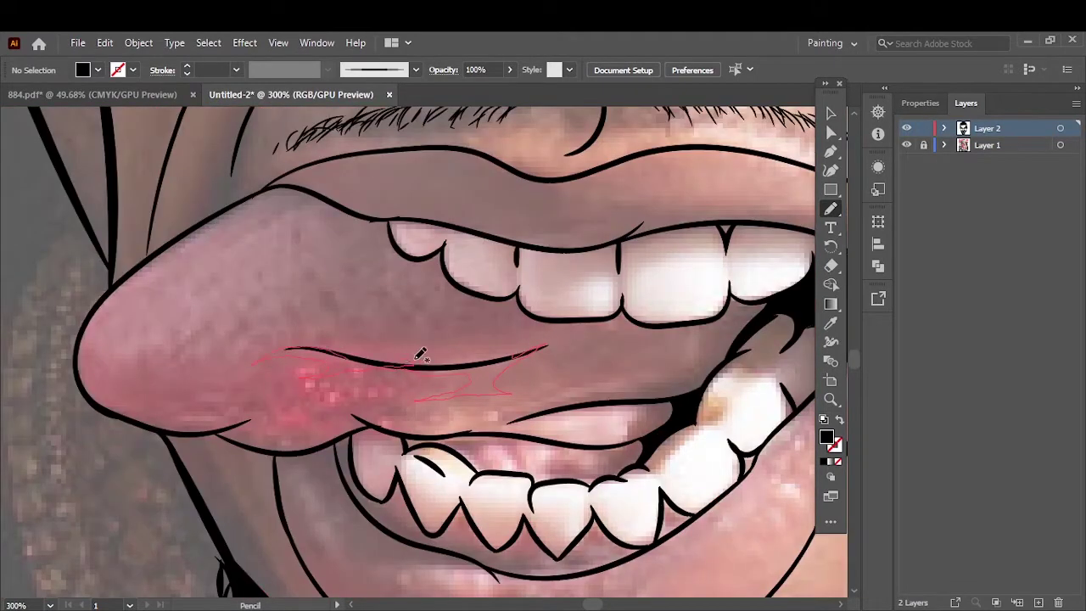
{"action": "left_click_drag", "start_coordinate": [420, 355], "coordinate": [255, 363]}
{"action": "left_click_drag", "start_coordinate": [97, 407], "coordinate": [138, 420]}
{"action": "left_click_drag", "start_coordinate": [295, 450], "coordinate": [299, 450]}
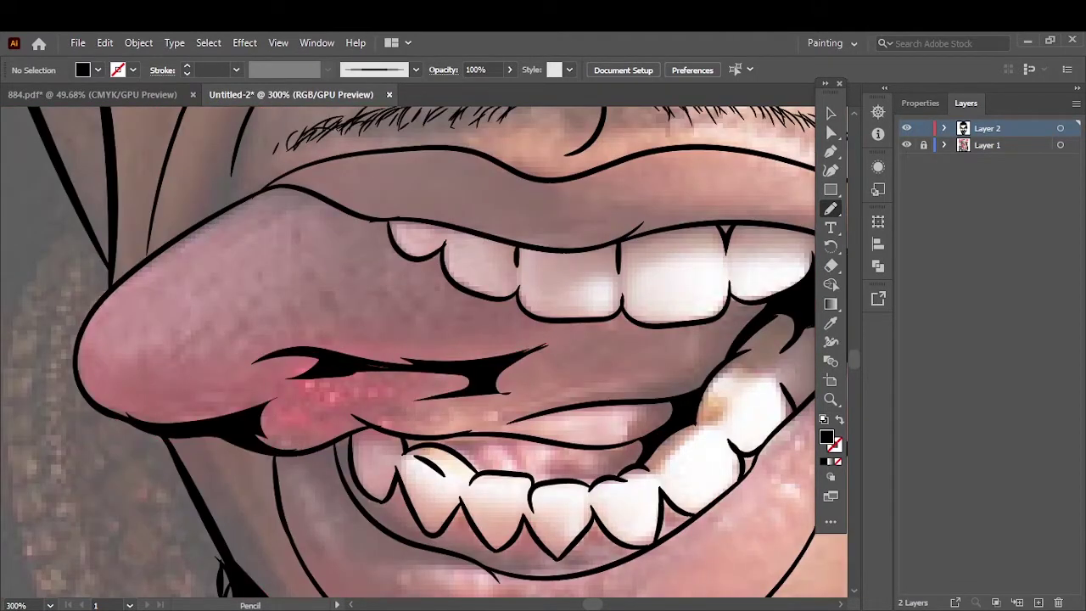
{"action": "key", "text": "ctrl+0"}
{"action": "left_click", "coordinate": [907, 145]}
{"action": "left_click", "coordinate": [831, 113]}
- Duplicate the line-art layer and lock the copy
{"action": "key", "text": "ctrl+a"}
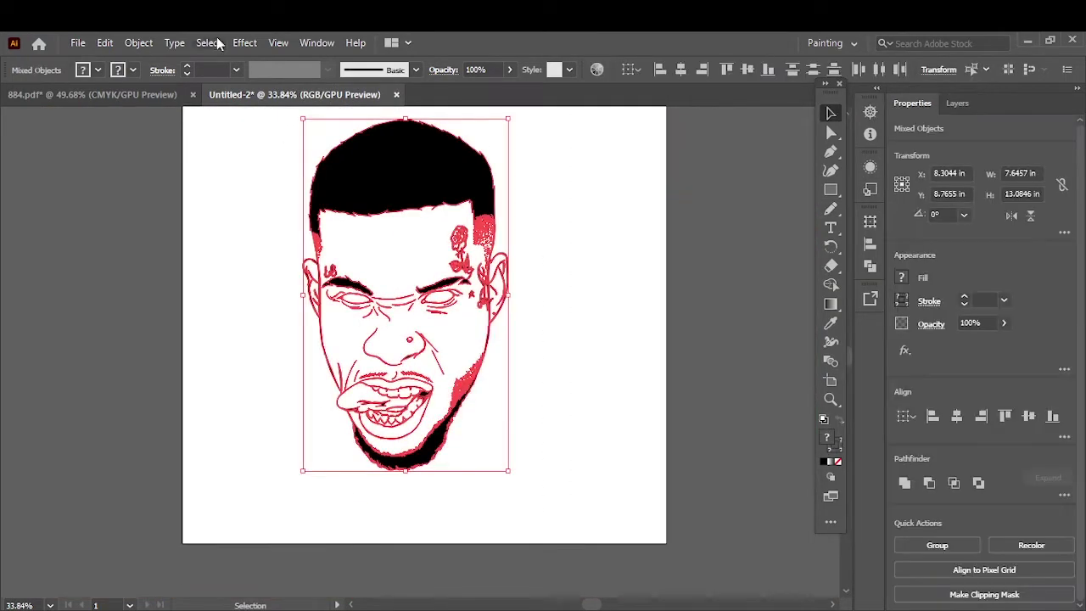
{"action": "key", "text": "shift+ctrl+a"}
{"action": "left_click", "coordinate": [831, 189]}
{"action": "left_click", "coordinate": [924, 128]}
- Draw an orange-filled rectangle covering the whole portrait
{"action": "left_click_drag", "start_coordinate": [246, 136], "coordinate": [615, 569]}
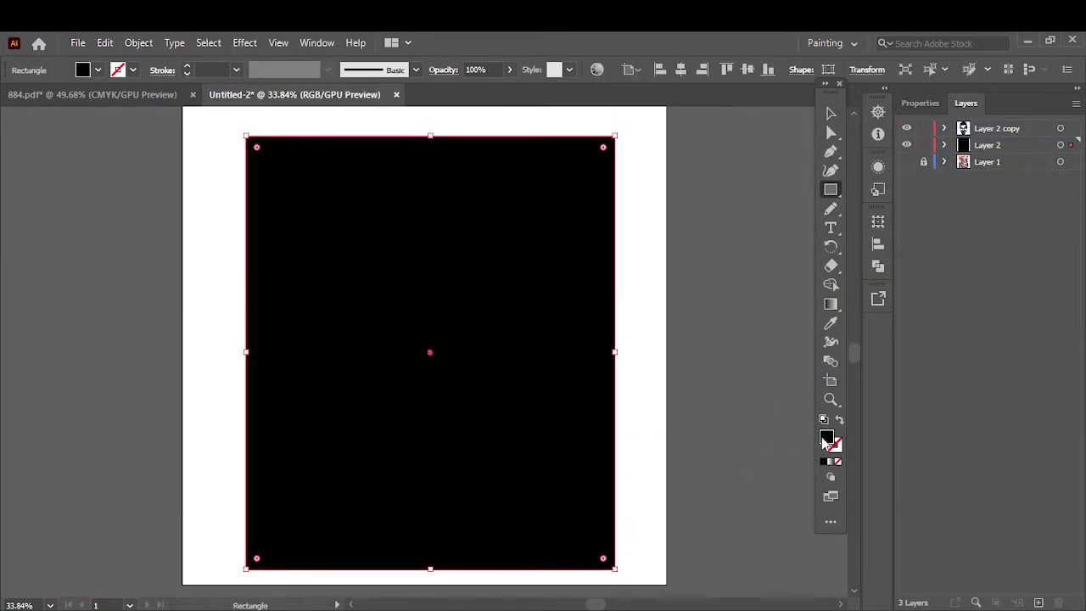
{"action": "double_click", "coordinate": [827, 438]}
{"action": "left_click", "coordinate": [718, 226]}
{"action": "left_click", "coordinate": [960, 209]}
{"action": "key", "text": "v"}
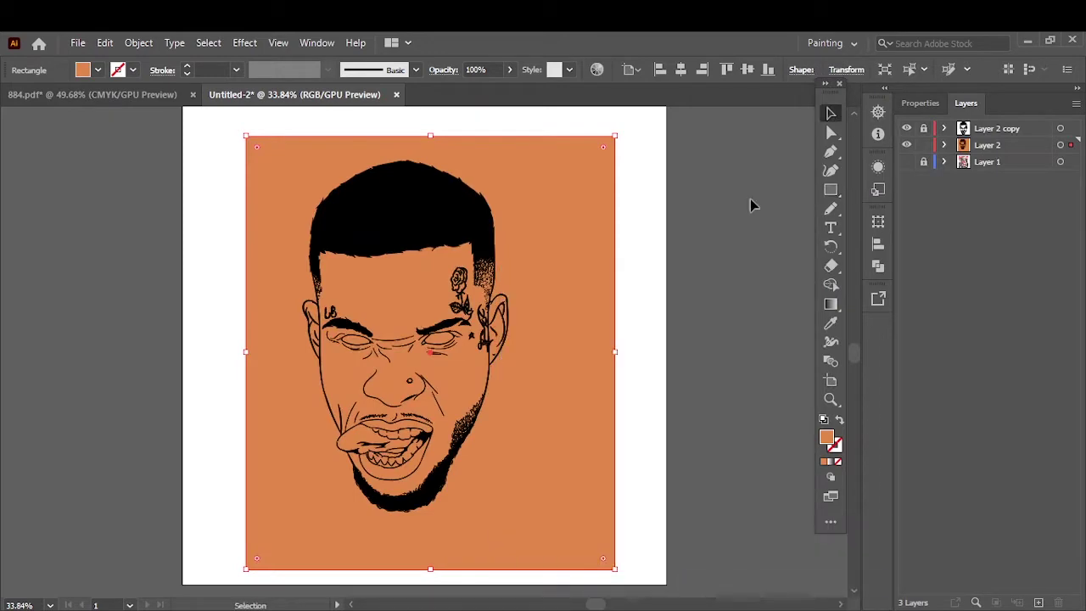
{"action": "key", "text": "ctrl+1"}
- Darken the orange slightly with Edit Colors > Adjust Colors using a -4 value
{"action": "left_click", "coordinate": [104, 42]}
{"action": "left_click", "coordinate": [425, 341]}
{"action": "key", "text": "shift+Tab"}
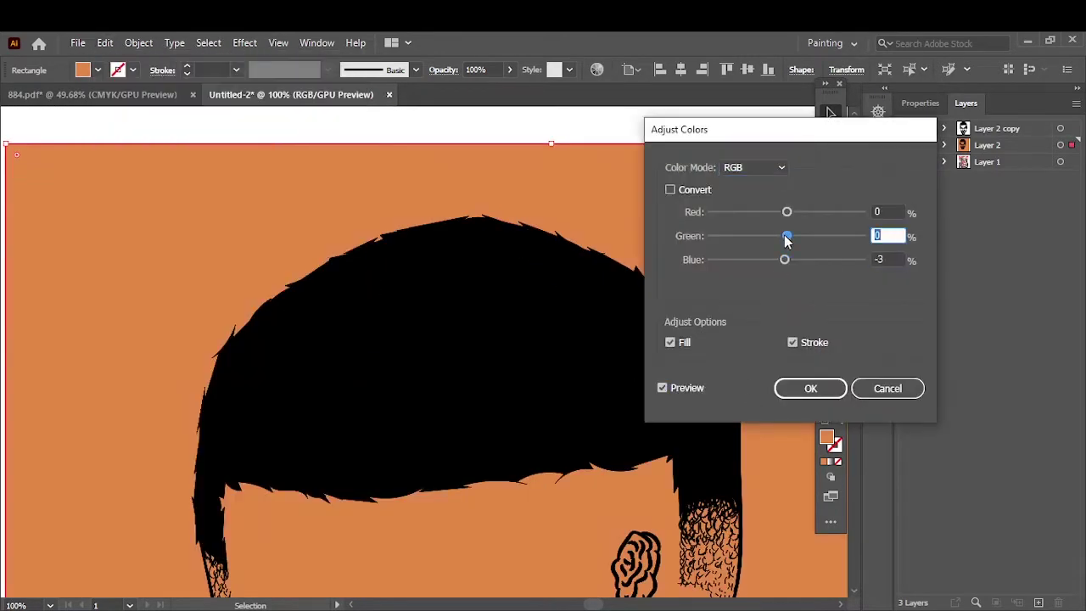
{"action": "type", "text": "-4"}
{"action": "key", "text": "shift+Tab"}
{"action": "left_click", "coordinate": [786, 392]}
{"action": "key", "text": "ctrl+0"}
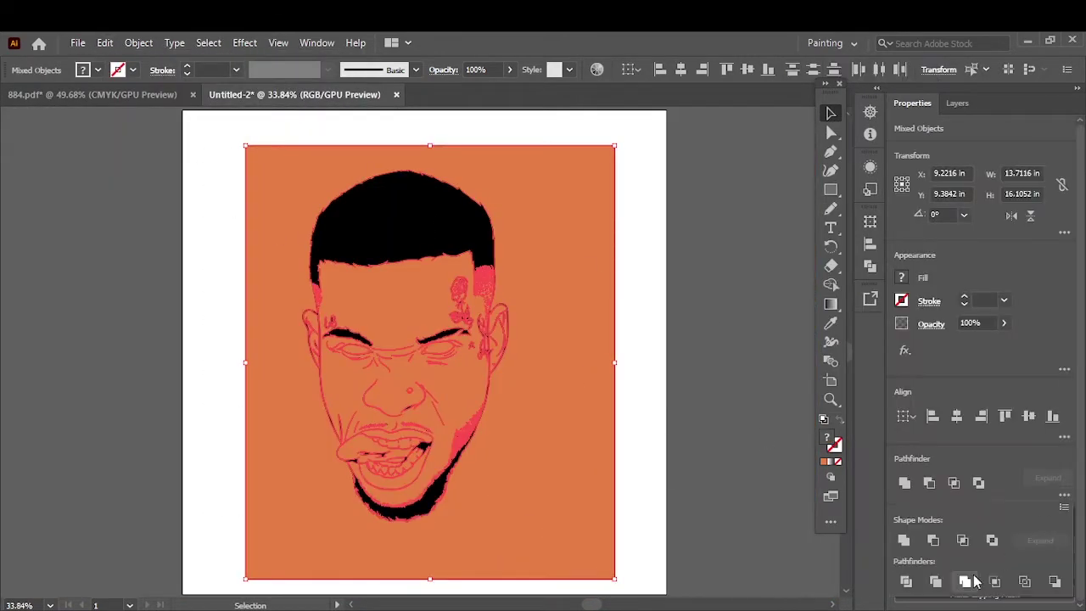
- Enter the line art group and lock its paths in the Layers panel
{"action": "double_click", "coordinate": [577, 235]}
{"action": "left_click_drag", "start_coordinate": [922, 164], "coordinate": [904, 587]}
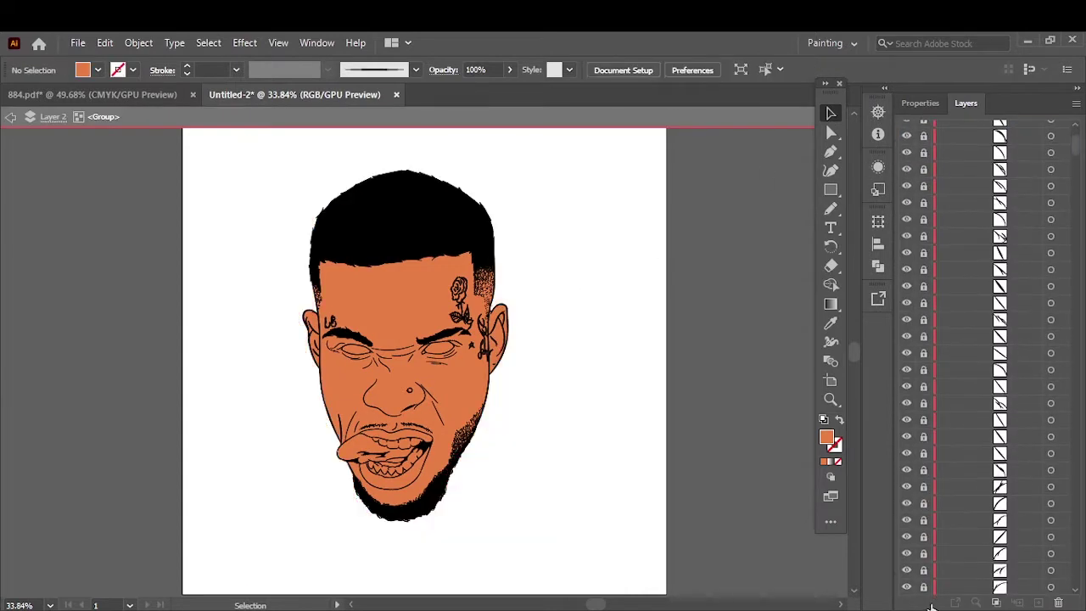
{"action": "scroll", "coordinate": [955, 437], "scroll_direction": "down", "scroll_amount": 5}
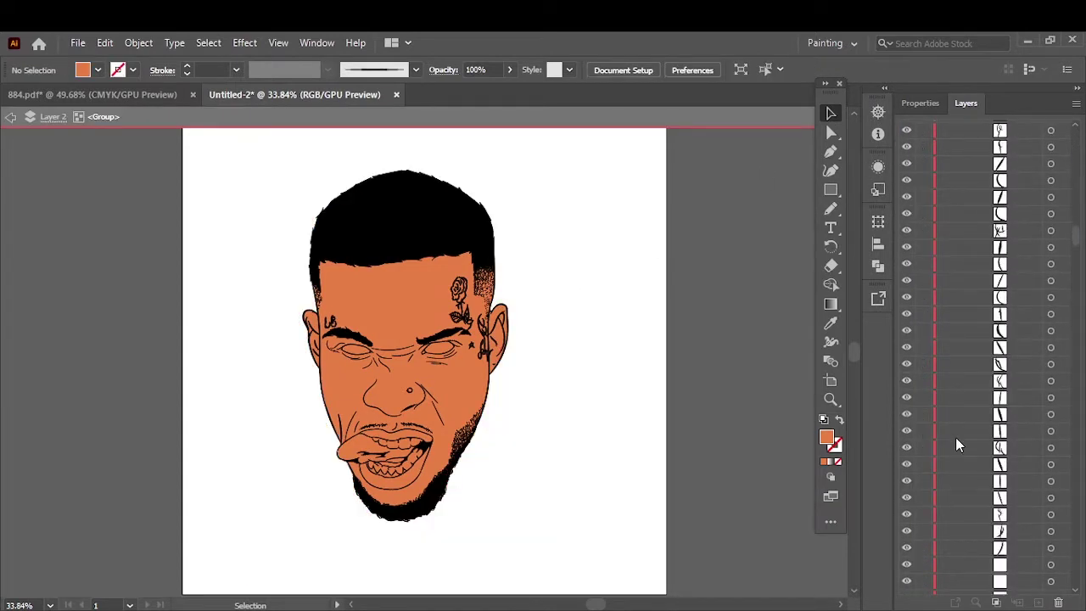
{"action": "scroll", "coordinate": [956, 437], "scroll_direction": "down", "scroll_amount": 5}
{"action": "scroll", "coordinate": [976, 356], "scroll_direction": "up", "scroll_amount": 10}
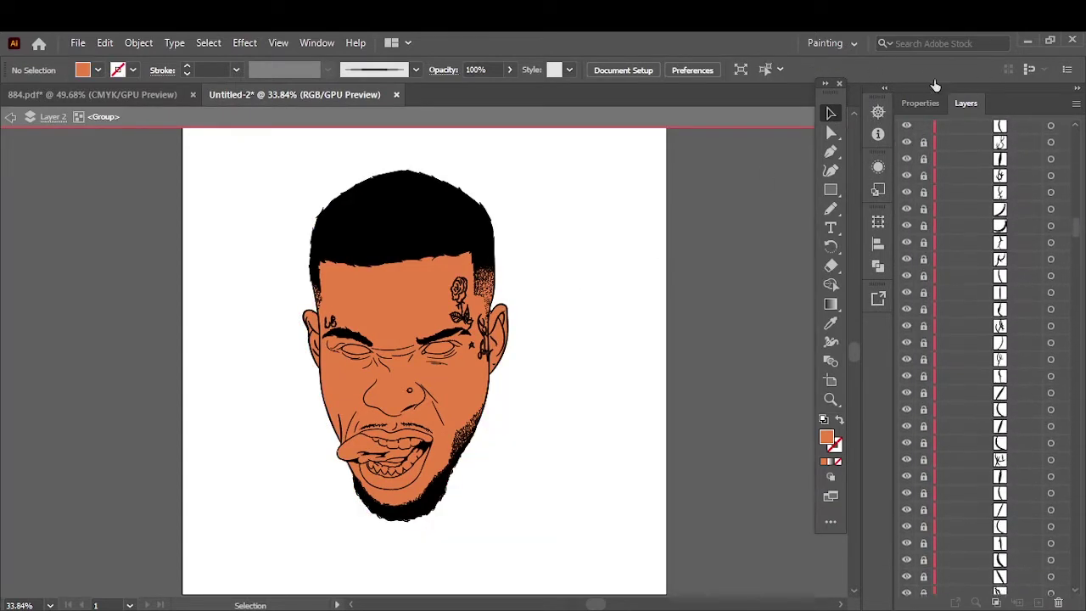
- Fill the left eye shape with the pale blue eye colour
{"action": "scroll", "coordinate": [446, 380], "scroll_direction": "up", "scroll_amount": 5}
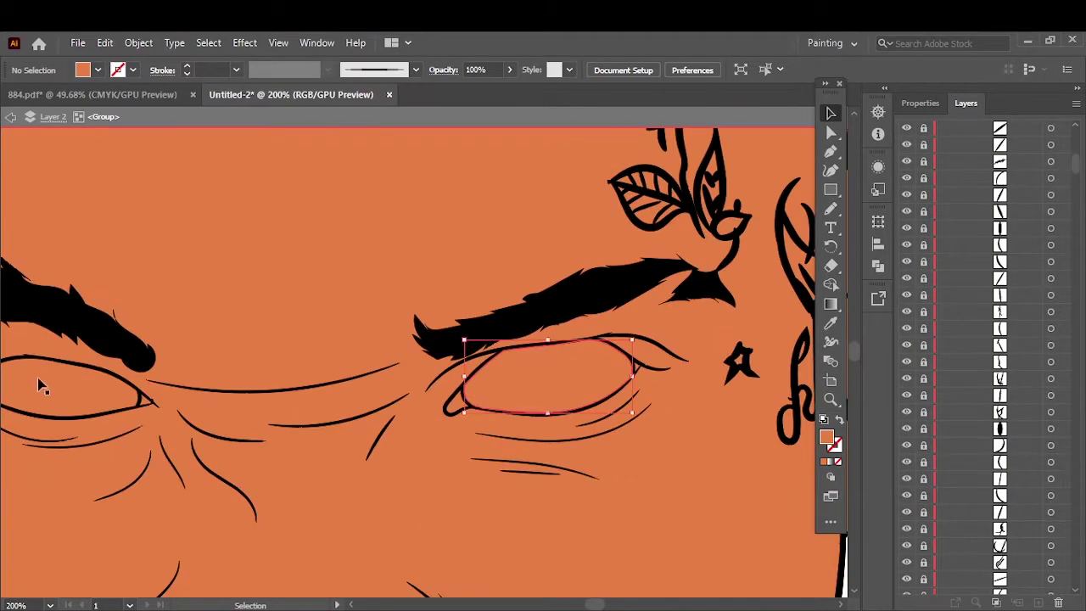
{"action": "left_click", "coordinate": [39, 381]}
{"action": "double_click", "coordinate": [825, 437]}
{"action": "type", "text": "D8EAEA"}
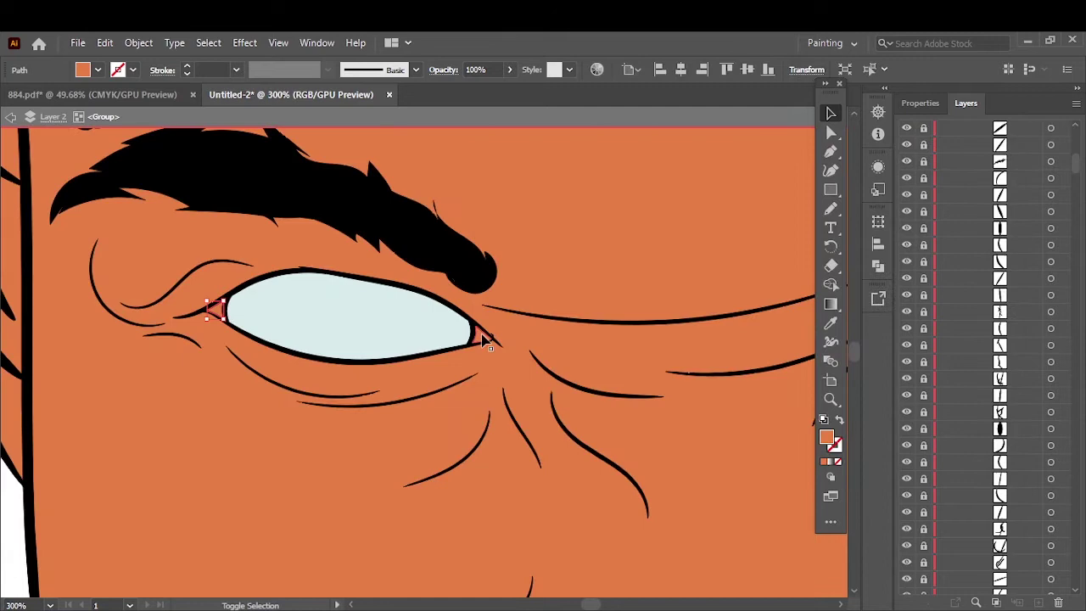
{"action": "scroll", "coordinate": [425, 340], "scroll_direction": "right", "scroll_amount": 5}
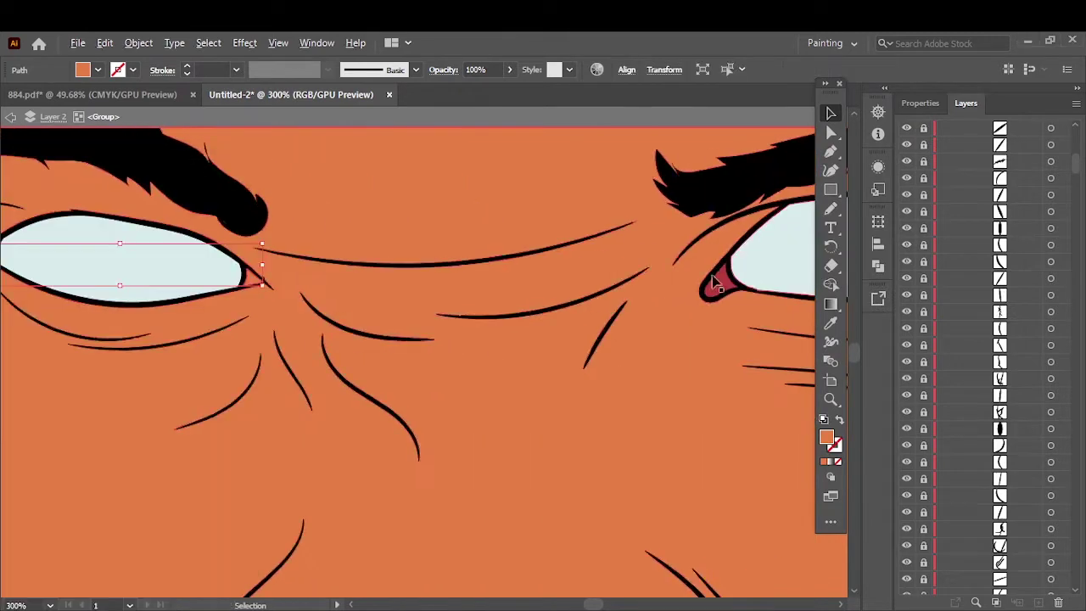
{"action": "scroll", "coordinate": [650, 249], "scroll_direction": "up", "scroll_amount": 3}
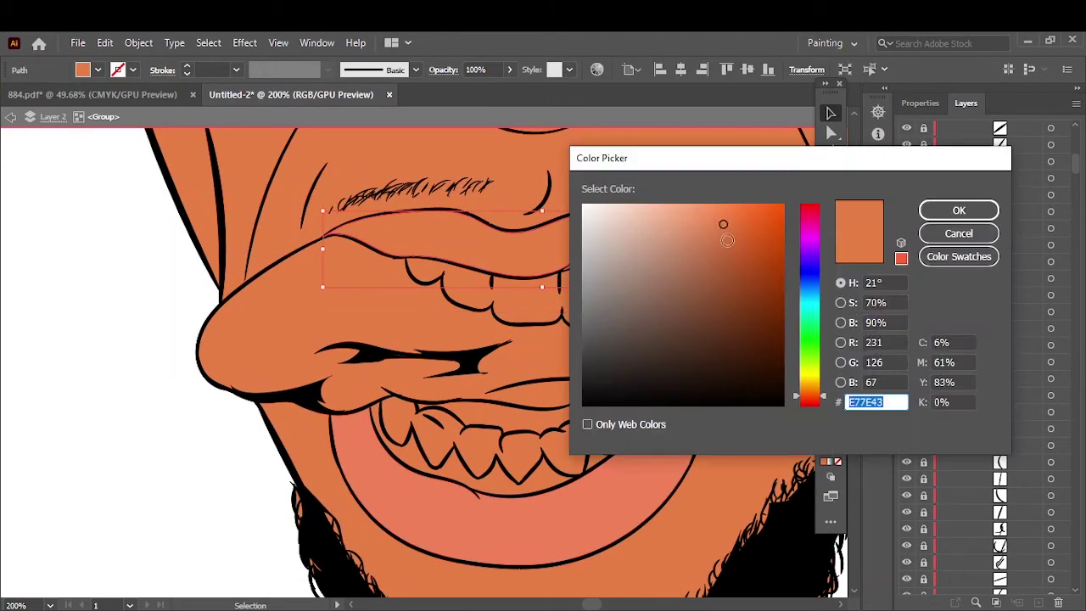
- Apply a darker lip colour and sample the tongue colour onto the gums
{"action": "left_click", "coordinate": [937, 217]}
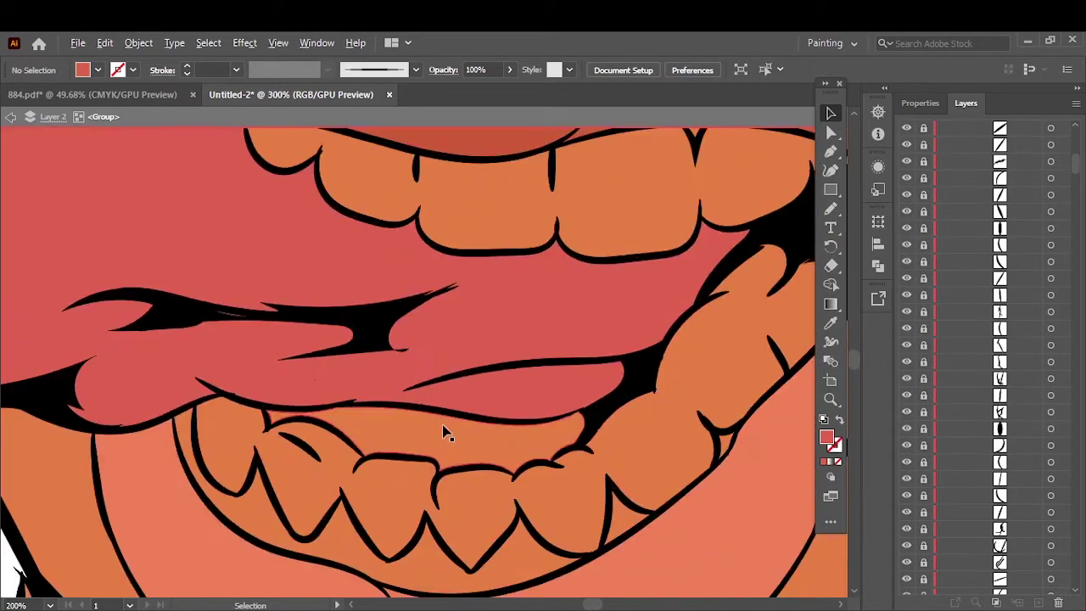
{"action": "key", "text": "Return"}
{"action": "scroll", "coordinate": [424, 340], "scroll_direction": "down", "scroll_amount": 2}
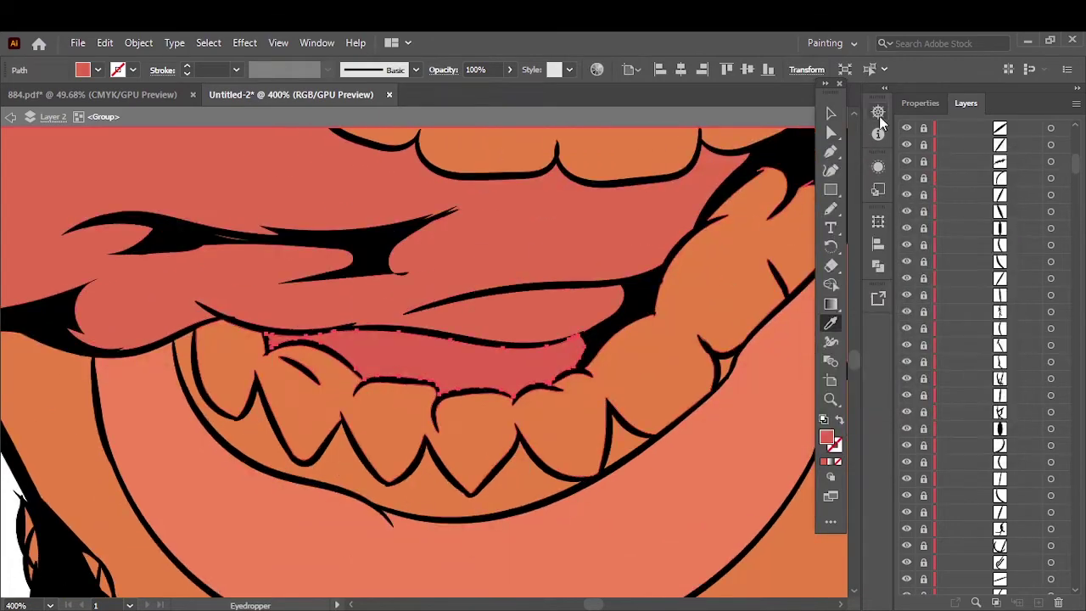
{"action": "left_click", "coordinate": [518, 496]}
- Set the gum fill to a deep red (E25050)
{"action": "double_click", "coordinate": [826, 462]}
{"action": "left_click_drag", "start_coordinate": [806, 380], "coordinate": [810, 403]}
{"action": "type", "text": "CC2E2E"}
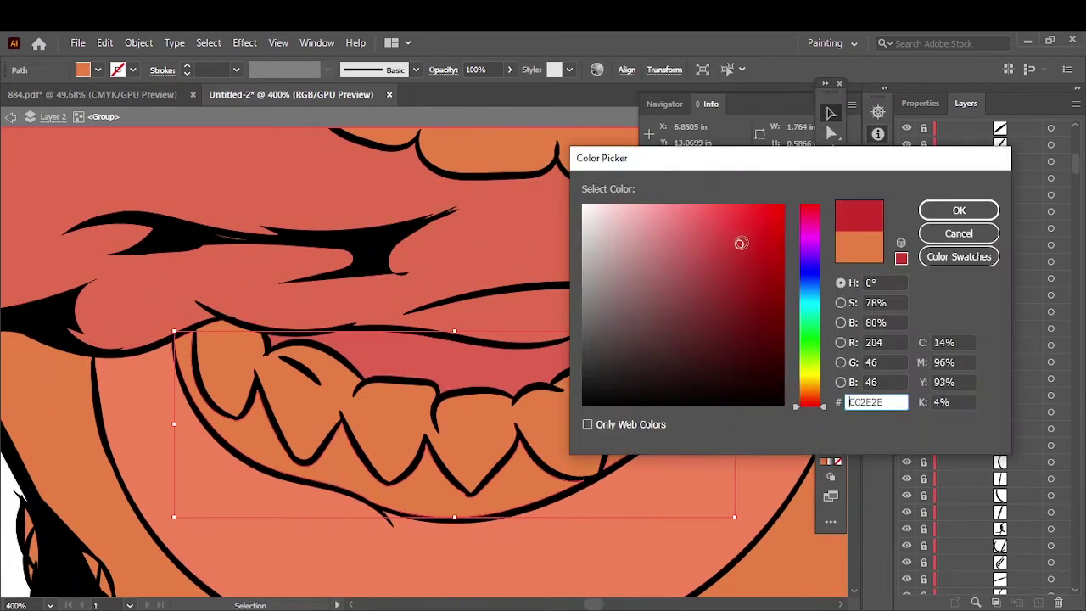
{"action": "key", "text": "Return"}
{"action": "double_click", "coordinate": [826, 437]}
{"action": "key", "text": "Return"}
{"action": "double_click", "coordinate": [826, 437]}
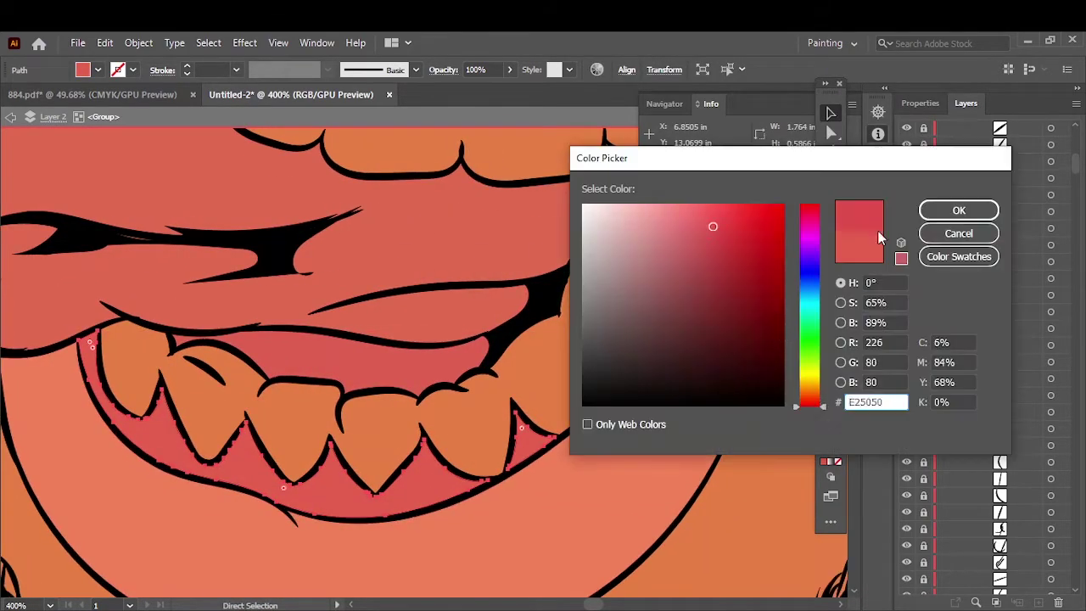
{"action": "key", "text": "Return"}
- Fill the teeth white
{"action": "scroll", "coordinate": [575, 255], "scroll_direction": "up", "scroll_amount": 3}
{"action": "scroll", "coordinate": [510, 376], "scroll_direction": "up", "scroll_amount": 2, "text": "alt"}
{"action": "scroll", "coordinate": [550, 271], "scroll_direction": "down", "scroll_amount": 3, "text": "alt"}
{"action": "double_click", "coordinate": [826, 437]}
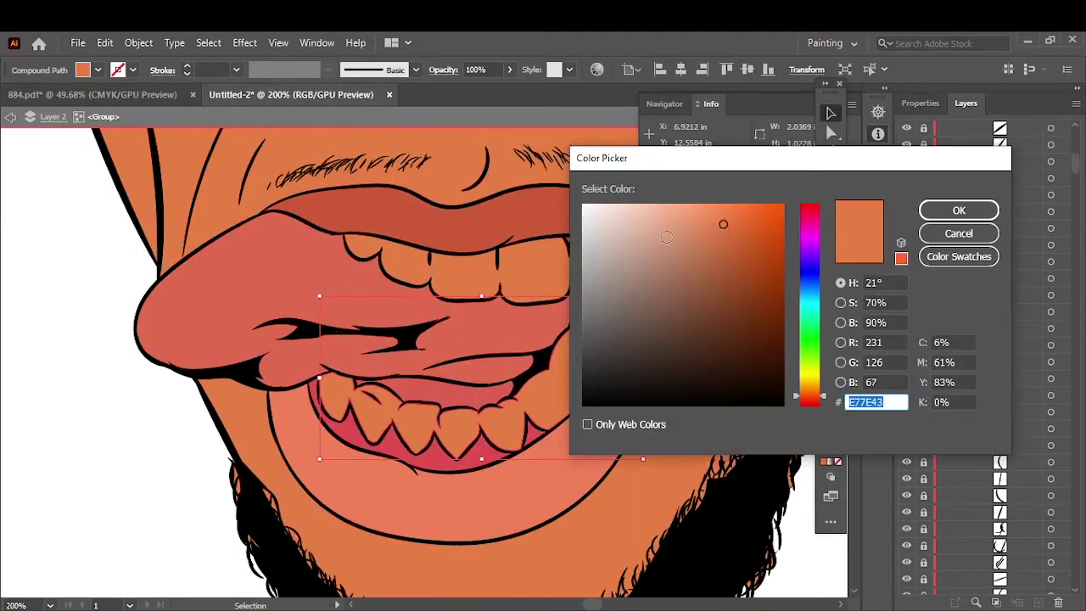
{"action": "left_click", "coordinate": [582, 223]}
{"action": "key", "text": "Return"}
- Select the stray beard pieces on the right with Direct Selection, then fit the face in view
{"action": "key", "text": "a"}
{"action": "scroll", "coordinate": [183, 466], "scroll_direction": "down", "scroll_amount": 5}
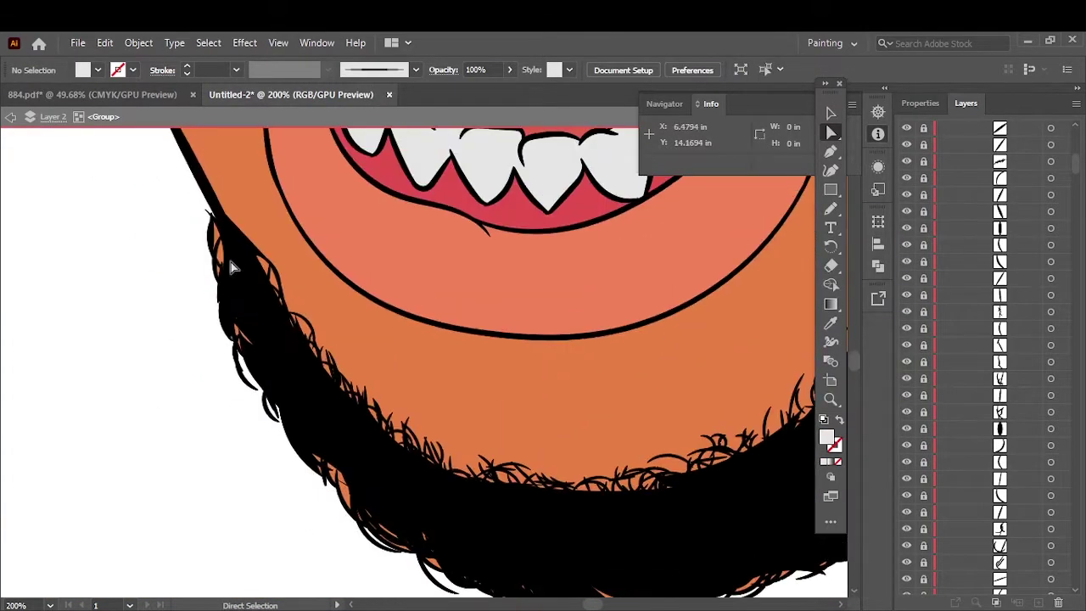
{"action": "left_click", "coordinate": [233, 303]}
{"action": "scroll", "coordinate": [461, 509], "scroll_direction": "up", "scroll_amount": 2, "text": "alt"}
{"action": "left_click_drag", "start_coordinate": [268, 473], "coordinate": [430, 480]}
{"action": "scroll", "coordinate": [431, 479], "scroll_direction": "up", "scroll_amount": 3}
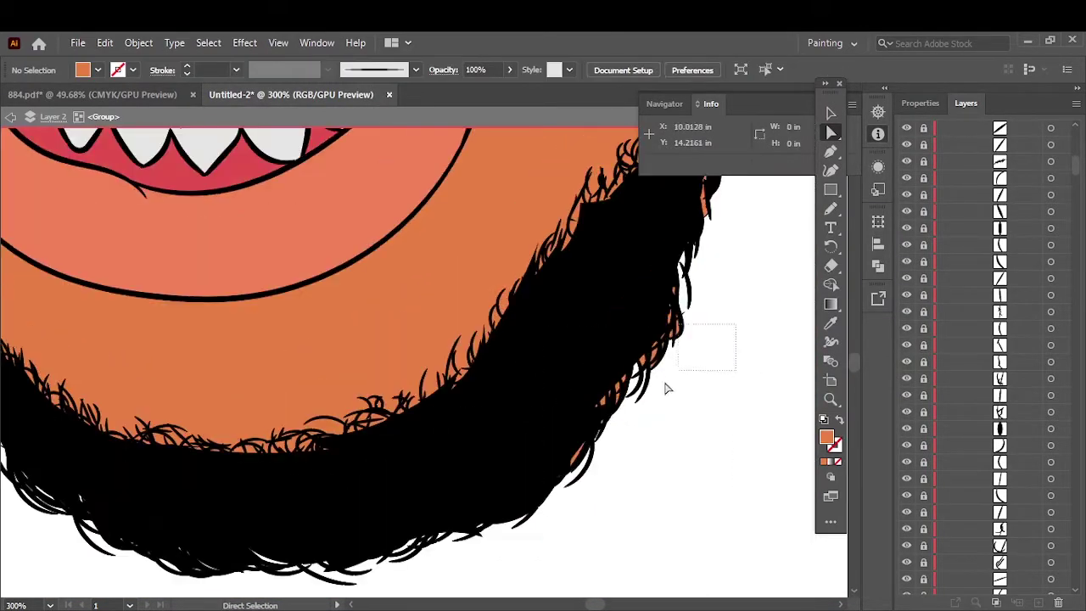
{"action": "scroll", "coordinate": [667, 382], "scroll_direction": "up", "scroll_amount": 2}
{"action": "left_click_drag", "start_coordinate": [716, 311], "coordinate": [553, 524]}
{"action": "scroll", "coordinate": [708, 458], "scroll_direction": "up", "scroll_amount": 2}
{"action": "scroll", "coordinate": [711, 459], "scroll_direction": "down", "scroll_amount": 1, "text": "alt"}
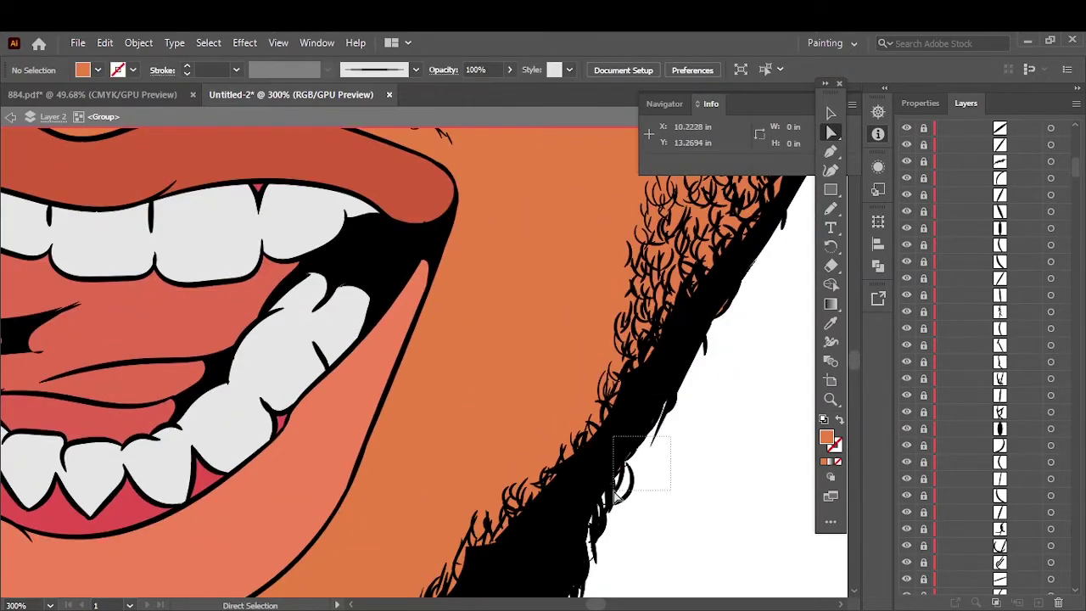
{"action": "scroll", "coordinate": [712, 459], "scroll_direction": "down", "scroll_amount": 2, "text": "alt"}
{"action": "scroll", "coordinate": [553, 376], "scroll_direction": "up", "scroll_amount": 5, "text": "alt"}
{"action": "key", "text": "ctrl+0"}
- Exit isolation mode, duplicate the colour layer and hide the original
{"action": "key", "text": "v"}
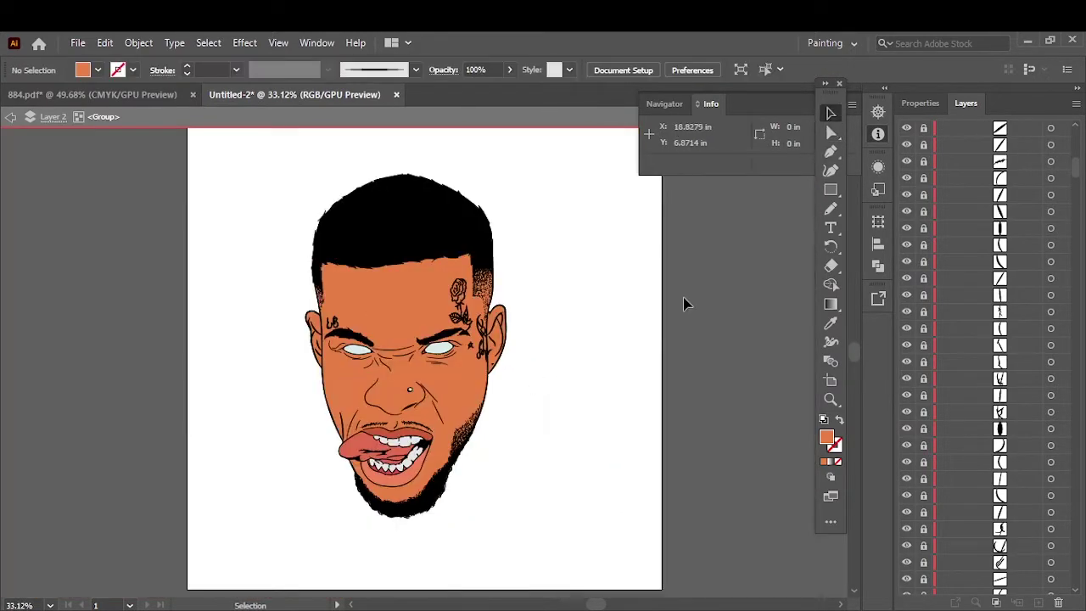
{"action": "double_click", "coordinate": [684, 303]}
{"action": "left_click_drag", "start_coordinate": [987, 145], "coordinate": [1040, 604]}
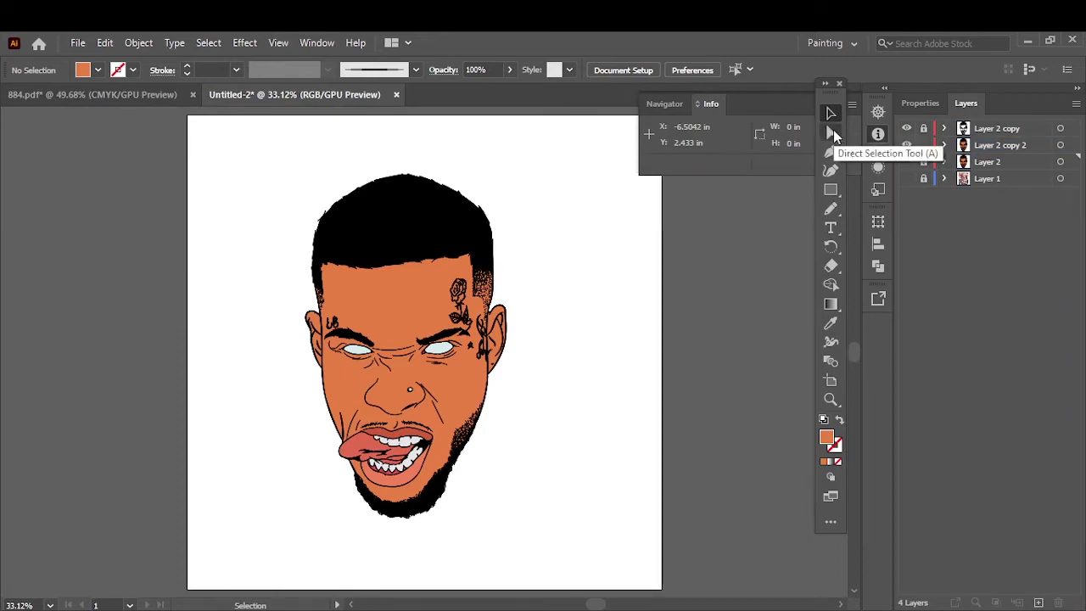
{"action": "left_click", "coordinate": [831, 132]}
- Select the orange skin pieces by the ear, cheeks and chin in the copy
{"action": "scroll", "coordinate": [461, 274], "scroll_direction": "up", "scroll_amount": 3, "text": "alt"}
{"action": "left_click_drag", "start_coordinate": [461, 275], "coordinate": [639, 478]}
{"action": "left_click_drag", "start_coordinate": [171, 379], "coordinate": [66, 429]}
{"action": "scroll", "coordinate": [106, 412], "scroll_direction": "down", "scroll_amount": 2, "text": "alt"}
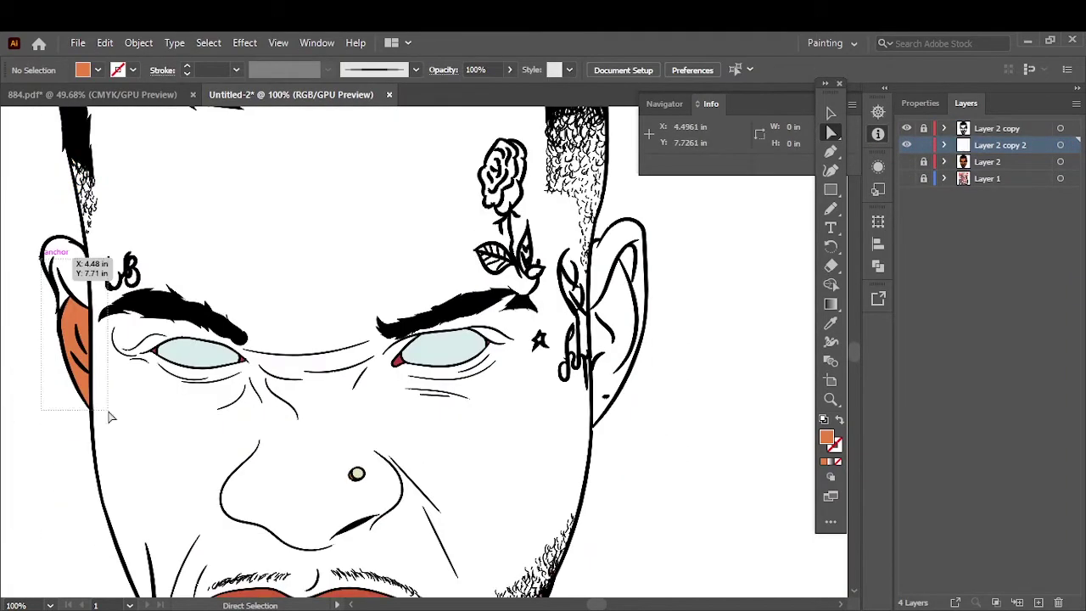
{"action": "scroll", "coordinate": [214, 411], "scroll_direction": "up", "scroll_amount": 5, "text": "alt"}
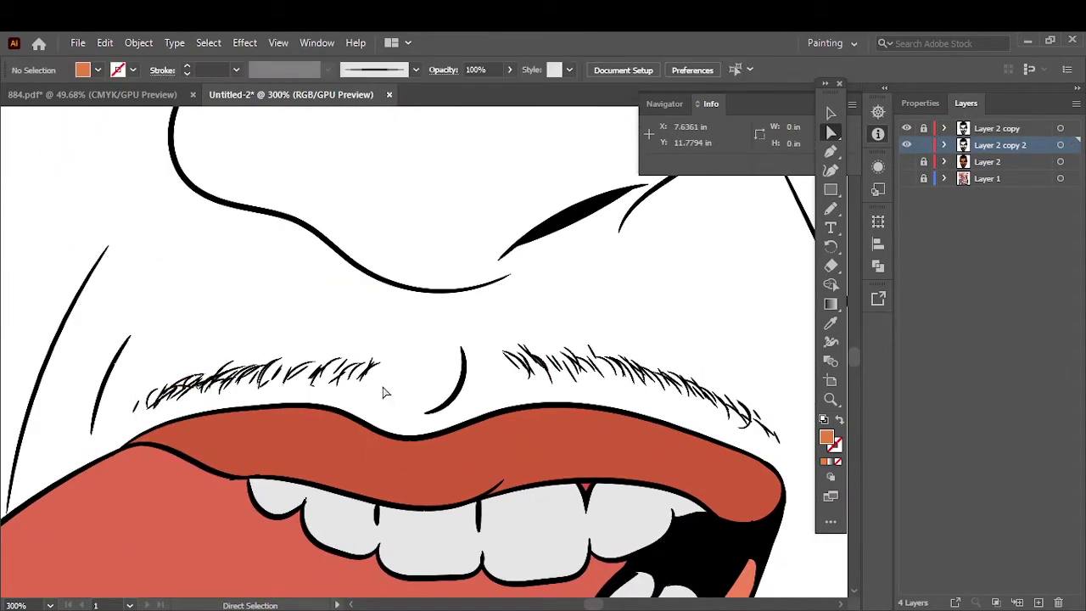
{"action": "scroll", "coordinate": [382, 388], "scroll_direction": "down", "scroll_amount": 3, "text": "alt"}
{"action": "scroll", "coordinate": [383, 387], "scroll_direction": "down", "scroll_amount": 2}
{"action": "left_click_drag", "start_coordinate": [525, 393], "coordinate": [468, 461]}
{"action": "scroll", "coordinate": [286, 449], "scroll_direction": "up", "scroll_amount": 3, "text": "alt"}
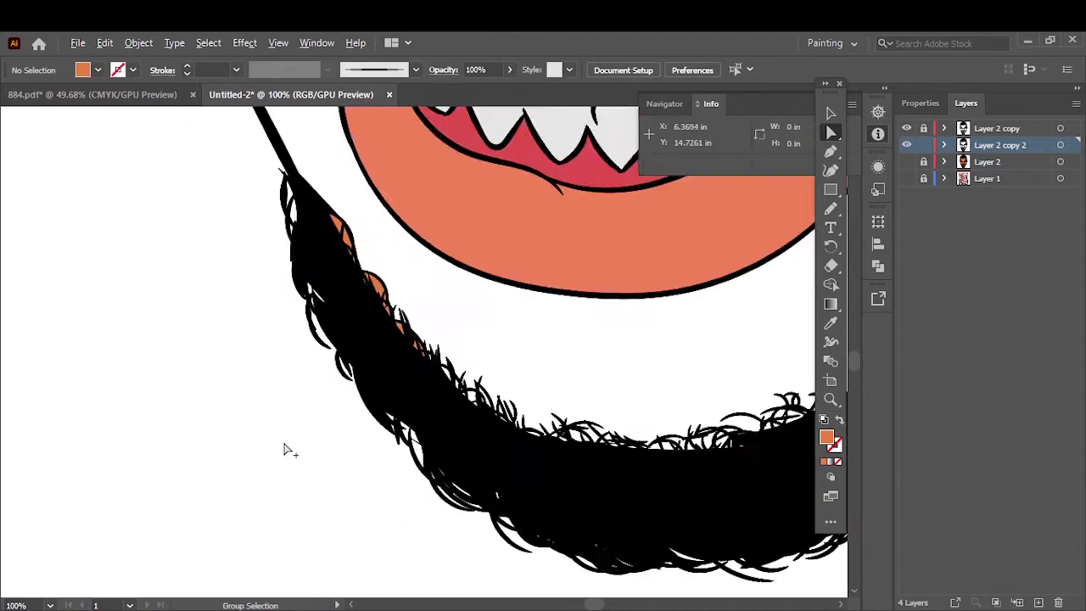
{"action": "scroll", "coordinate": [286, 449], "scroll_direction": "up", "scroll_amount": 2, "text": "alt"}
- Save the document as tory.ai and show the original colour layer again
{"action": "key", "text": "ctrl+o"}
{"action": "left_click", "coordinate": [727, 389]}
{"action": "key", "text": "ctrl+shift+s"}
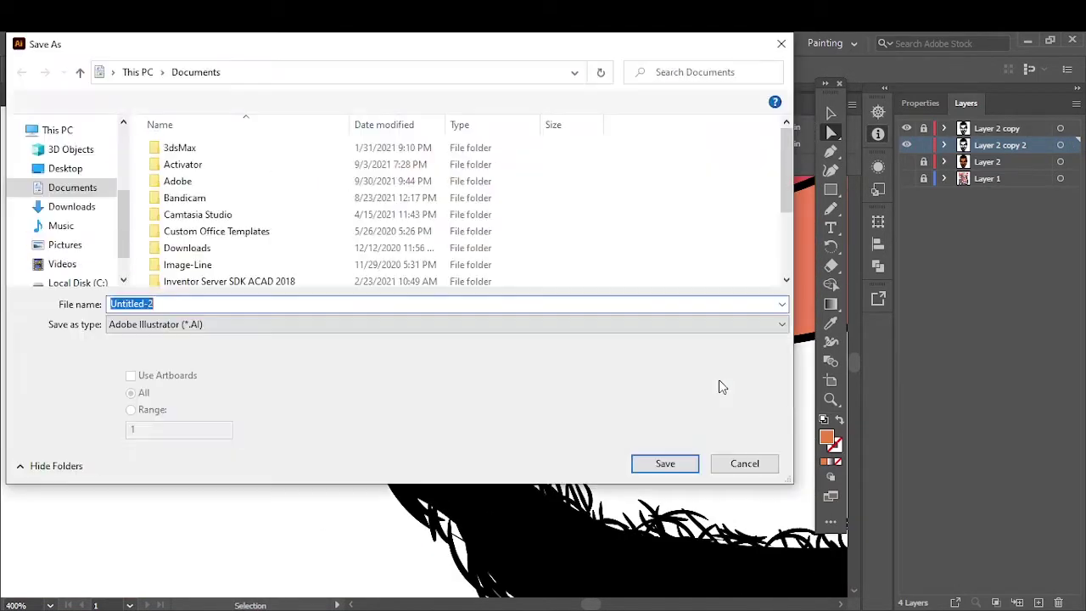
{"action": "key", "text": "Escape"}
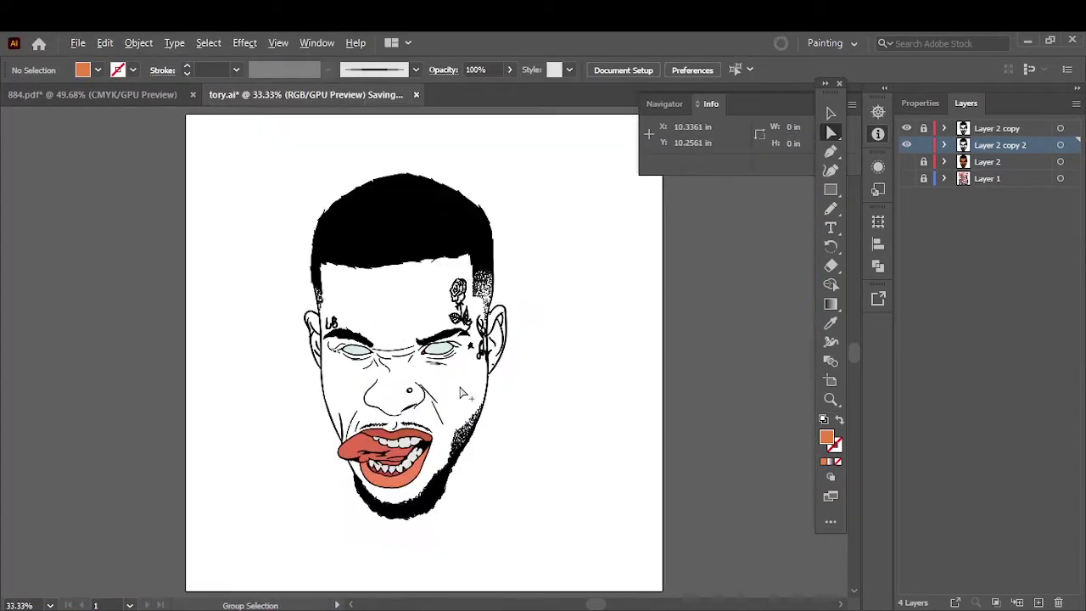
{"action": "left_click", "coordinate": [907, 178]}
- Show the reference photo, set an orange fill, and hide the orange skin layer
{"action": "left_click", "coordinate": [907, 195]}
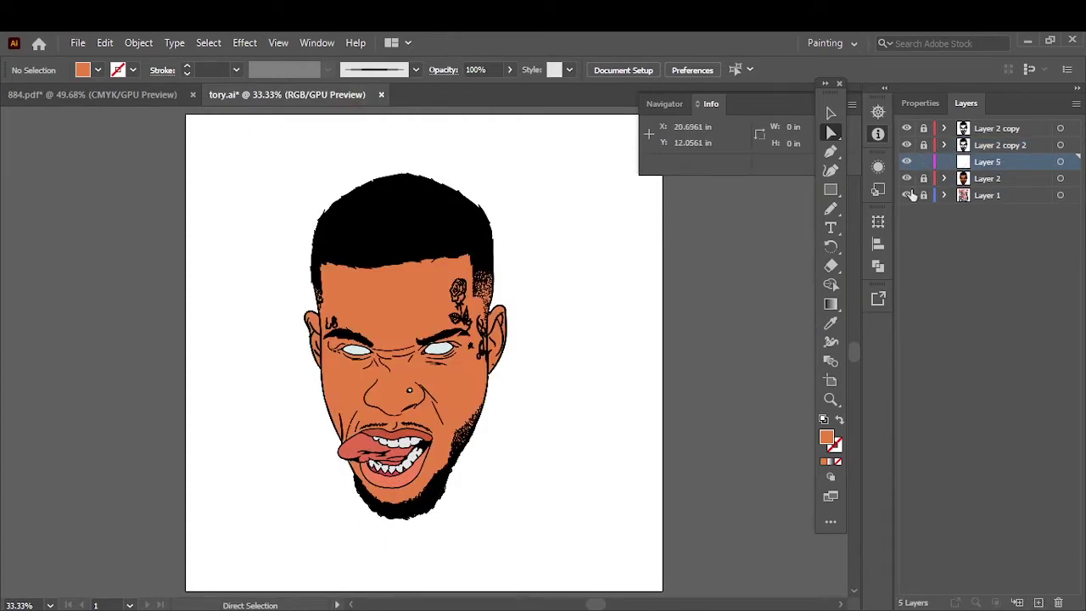
{"action": "scroll", "coordinate": [408, 357], "scroll_direction": "up", "scroll_amount": 5, "text": "alt"}
{"action": "double_click", "coordinate": [826, 437]}
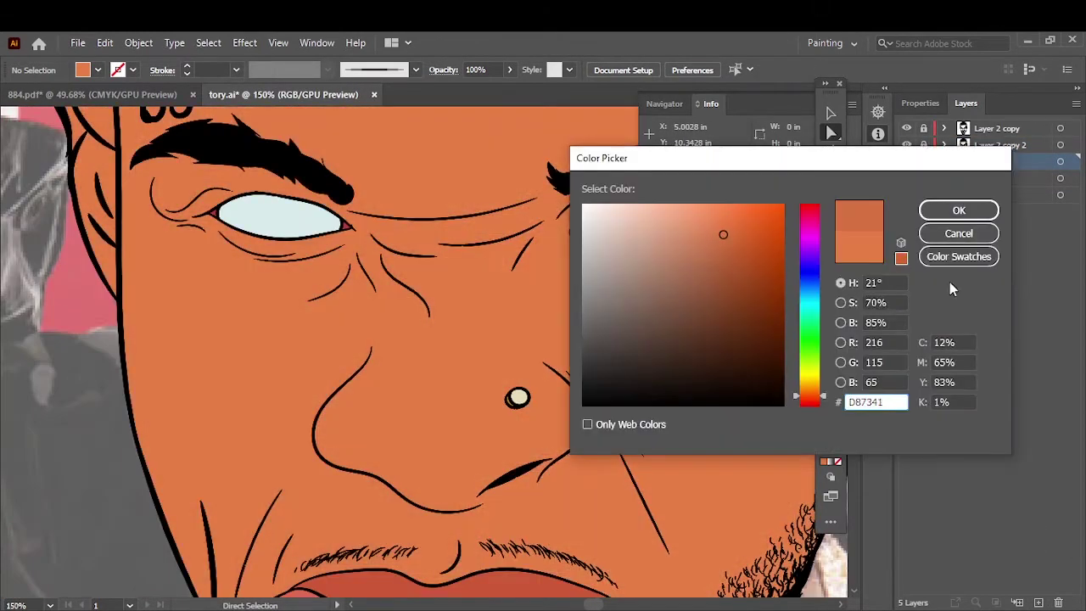
{"action": "left_click", "coordinate": [939, 211]}
- Trace orange skin shapes around the nose and beside the left eye
{"action": "scroll", "coordinate": [437, 517], "scroll_direction": "up", "scroll_amount": 3, "text": "alt"}
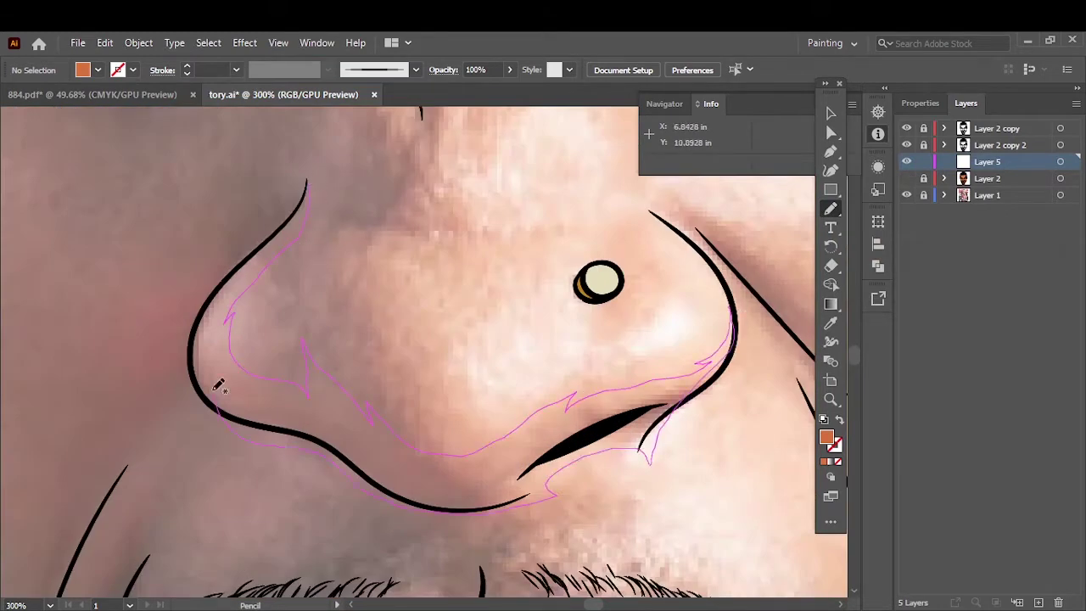
{"action": "left_click_drag", "start_coordinate": [219, 386], "coordinate": [297, 428]}
{"action": "left_click_drag", "start_coordinate": [229, 341], "coordinate": [219, 373]}
{"action": "left_click_drag", "start_coordinate": [255, 280], "coordinate": [356, 365]}
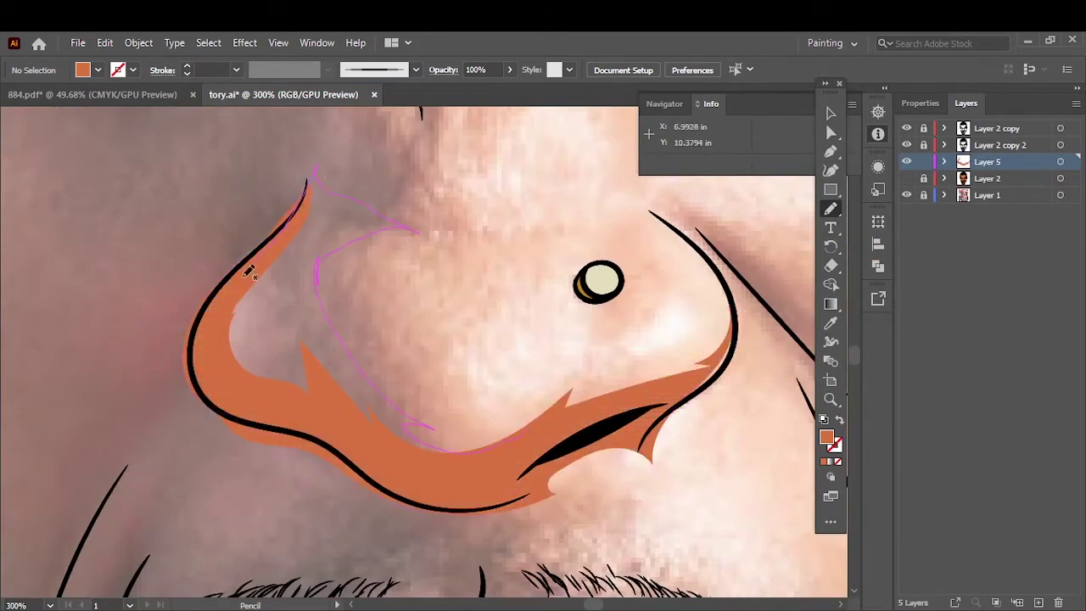
{"action": "scroll", "coordinate": [408, 425], "scroll_direction": "up", "scroll_amount": 5}
{"action": "mouse_move", "coordinate": [343, 475]}
{"action": "left_mouse_down"}
{"action": "mouse_move", "coordinate": [422, 451]}
{"action": "mouse_move", "coordinate": [409, 278]}
{"action": "left_mouse_up"}
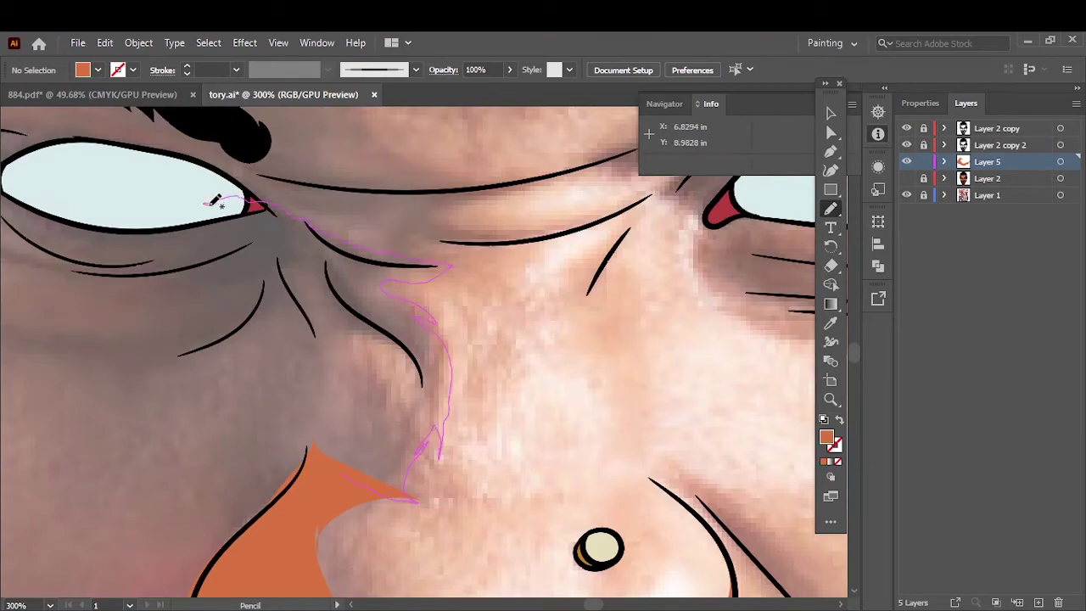
{"action": "left_click_drag", "start_coordinate": [284, 355], "coordinate": [356, 480]}
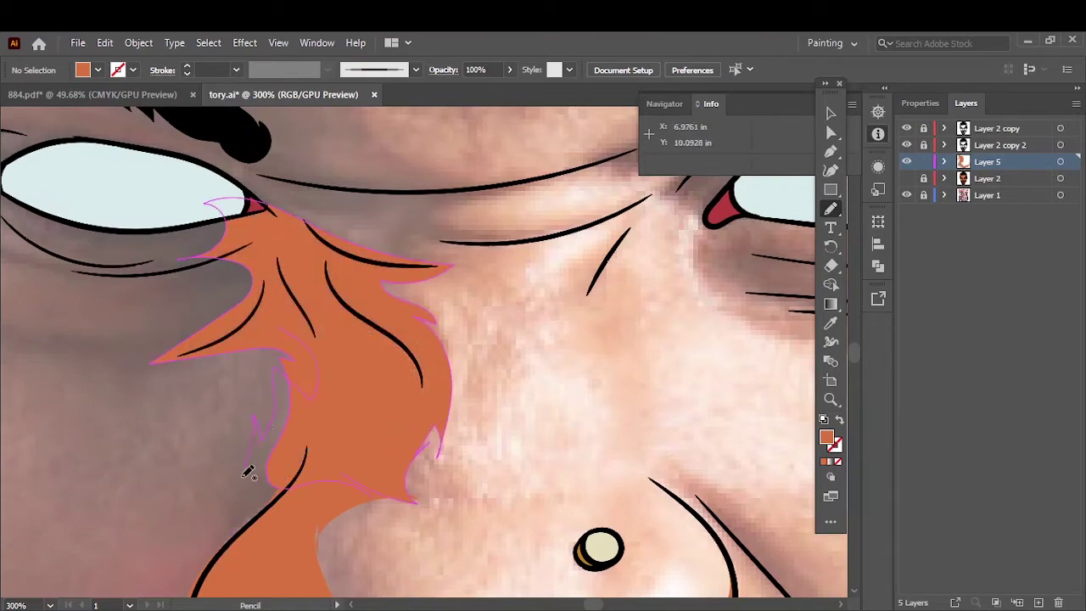
- Extend orange skin above the eyebrow and under the left eye
{"action": "key", "text": "ctrl+0"}
{"action": "left_click", "coordinate": [906, 178]}
{"action": "left_click", "coordinate": [906, 178]}
{"action": "scroll", "coordinate": [439, 416], "scroll_direction": "up", "scroll_amount": 3}
{"action": "scroll", "coordinate": [439, 416], "scroll_direction": "up", "scroll_amount": 2}
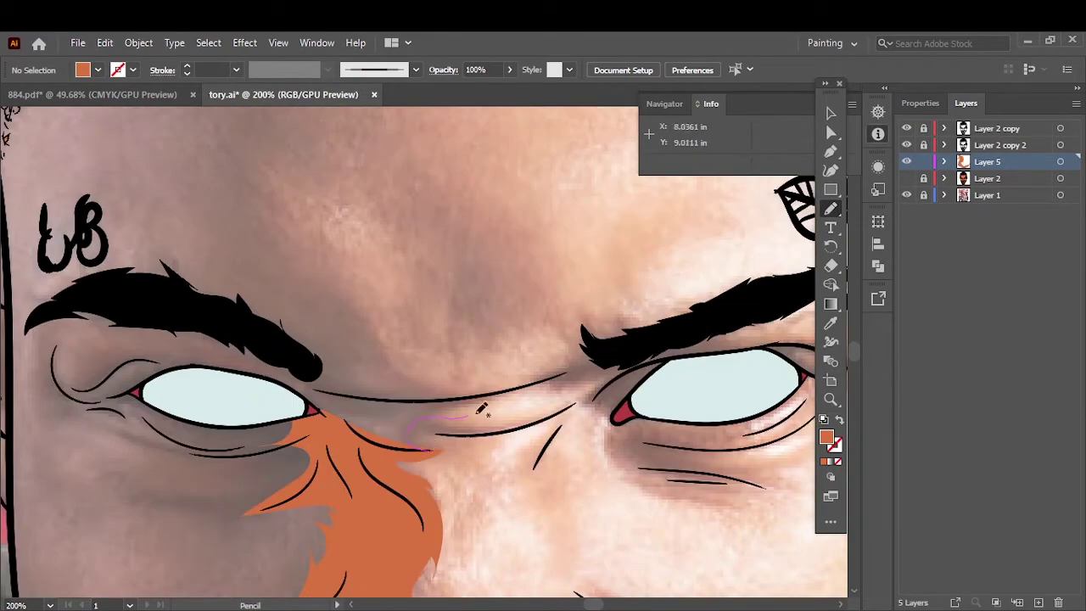
{"action": "scroll", "coordinate": [475, 399], "scroll_direction": "down", "scroll_amount": 2}
{"action": "scroll", "coordinate": [476, 382], "scroll_direction": "up", "scroll_amount": 1}
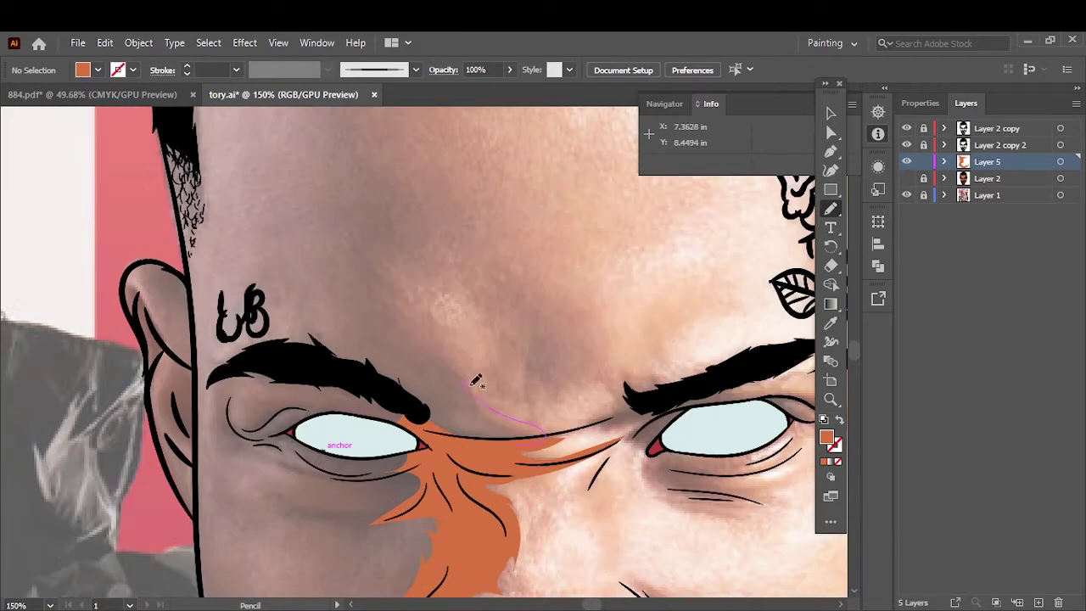
{"action": "mouse_move", "coordinate": [416, 203]}
{"action": "left_mouse_down"}
{"action": "mouse_move", "coordinate": [482, 382]}
{"action": "mouse_move", "coordinate": [225, 331]}
{"action": "left_mouse_up"}
{"action": "scroll", "coordinate": [380, 161], "scroll_direction": "down", "scroll_amount": 3}
{"action": "scroll", "coordinate": [475, 356], "scroll_direction": "up", "scroll_amount": 3}
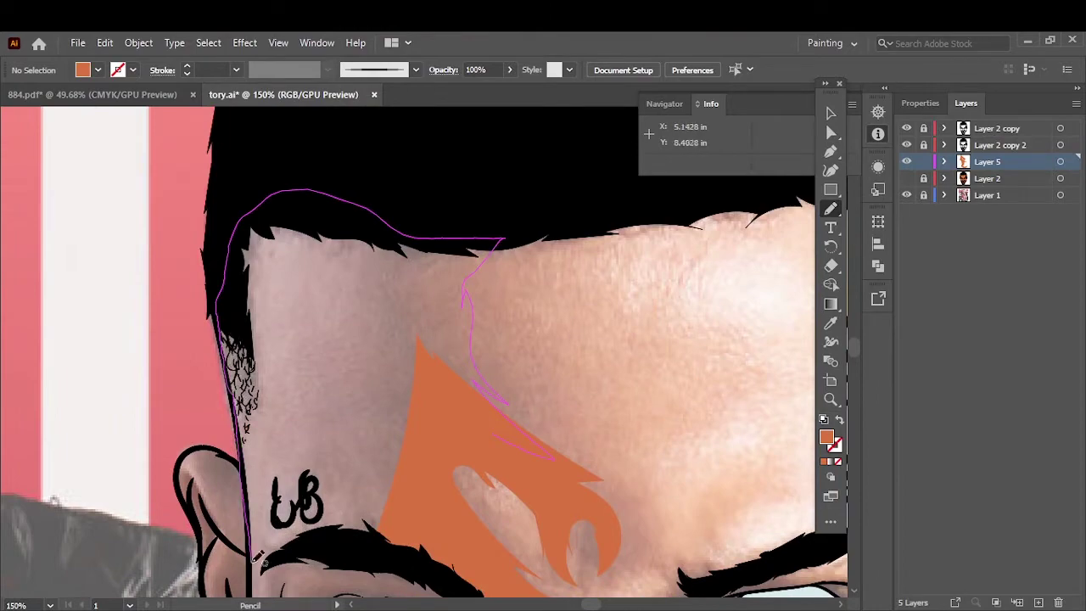
{"action": "scroll", "coordinate": [259, 556], "scroll_direction": "down", "scroll_amount": 5}
{"action": "scroll", "coordinate": [360, 381], "scroll_direction": "up", "scroll_amount": 1}
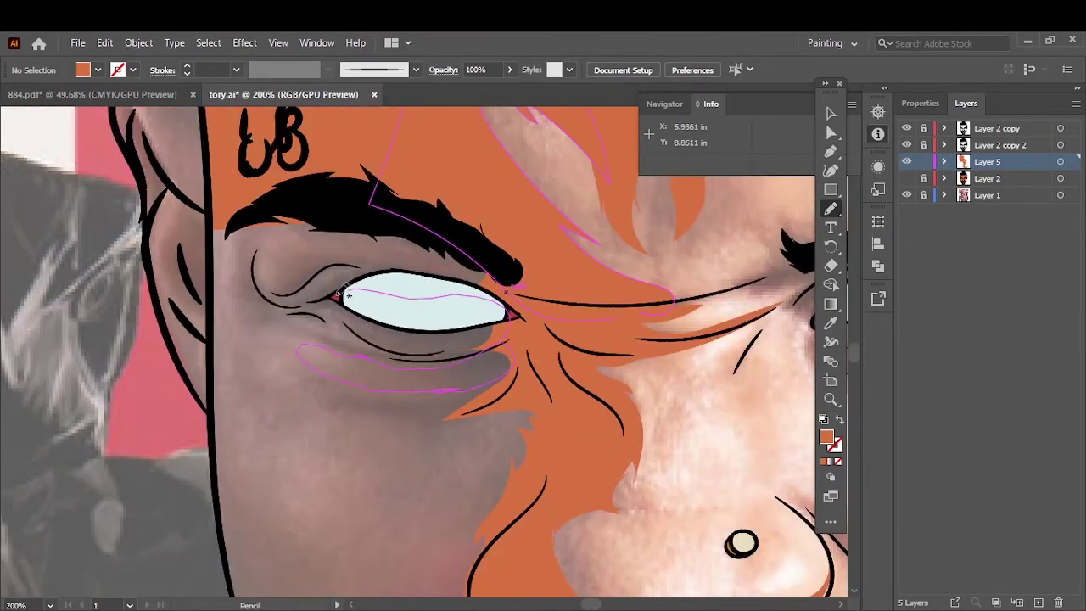
{"action": "left_click_drag", "start_coordinate": [416, 419], "coordinate": [492, 376]}
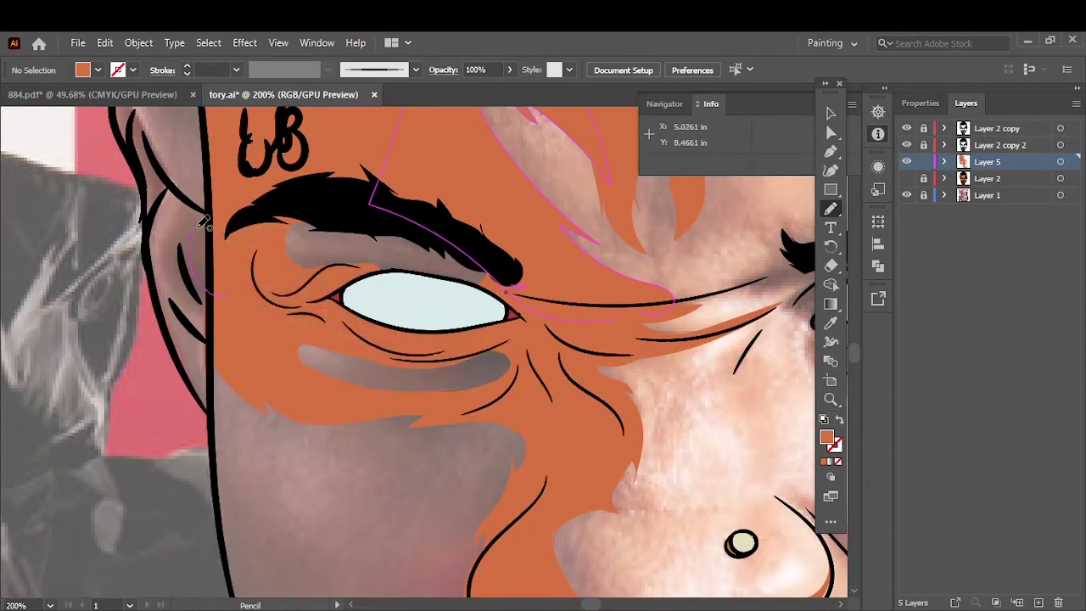
- Draw orange skin shapes on the left cheek, beside the nose and along the jawline
{"action": "scroll", "coordinate": [220, 357], "scroll_direction": "up", "scroll_amount": 3}
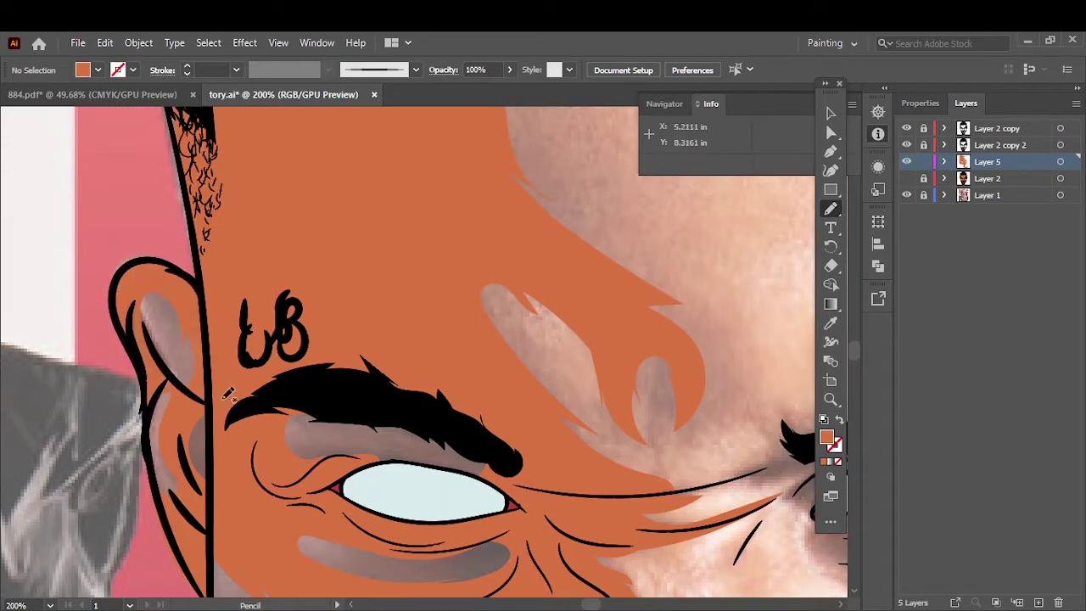
{"action": "key", "text": "ctrl+0"}
{"action": "scroll", "coordinate": [350, 387], "scroll_direction": "up", "scroll_amount": 5}
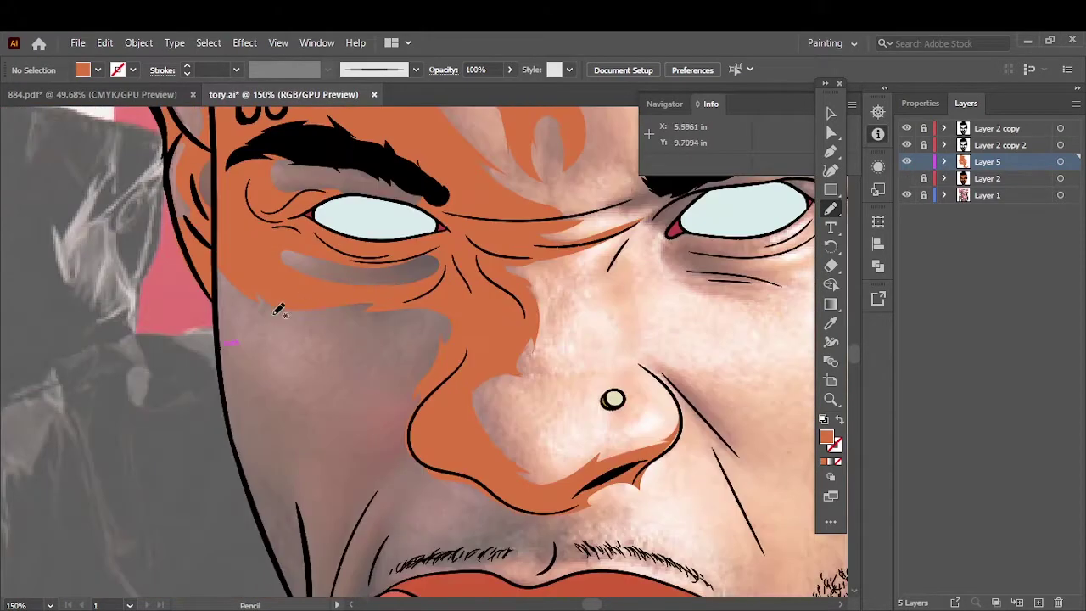
{"action": "mouse_move", "coordinate": [367, 304]}
{"action": "left_mouse_down"}
{"action": "mouse_move", "coordinate": [365, 374]}
{"action": "mouse_move", "coordinate": [255, 339]}
{"action": "left_mouse_up"}
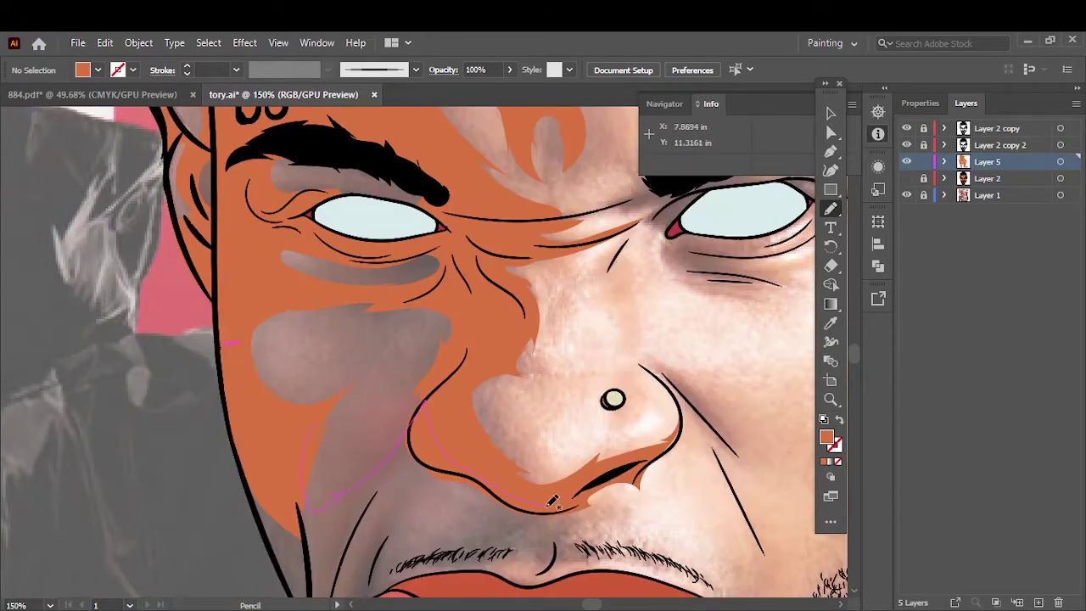
{"action": "left_click_drag", "start_coordinate": [423, 402], "coordinate": [538, 567]}
{"action": "scroll", "coordinate": [384, 410], "scroll_direction": "up", "scroll_amount": 2}
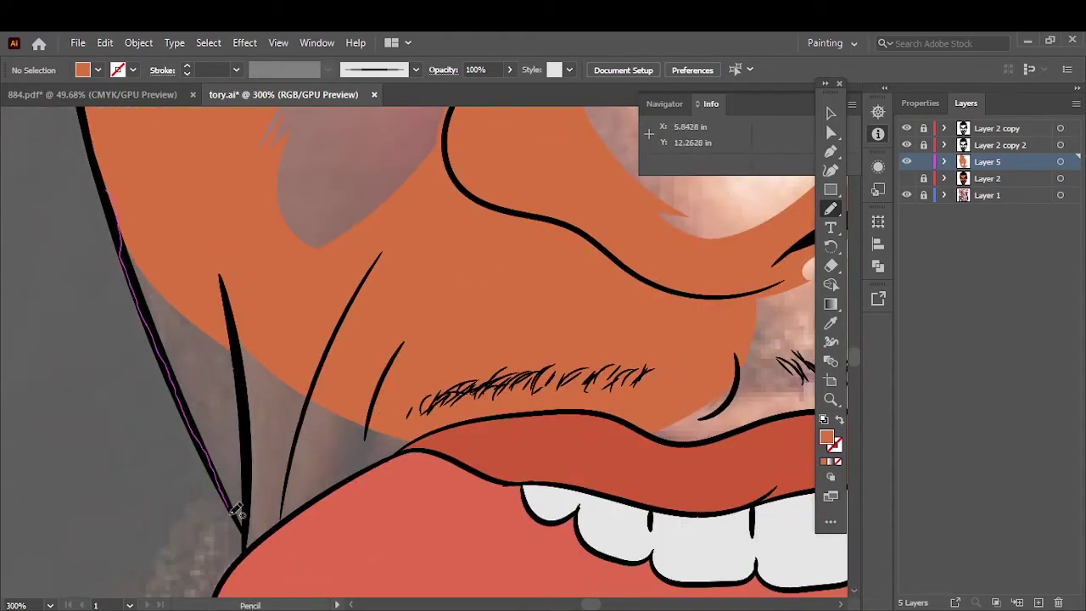
{"action": "left_click_drag", "start_coordinate": [119, 212], "coordinate": [242, 520]}
- Add skin shapes by the nose bridge, above the right eyebrow, under the right eye and around the mouth
{"action": "scroll", "coordinate": [395, 242], "scroll_direction": "down", "scroll_amount": 3}
{"action": "scroll", "coordinate": [394, 242], "scroll_direction": "up", "scroll_amount": 3}
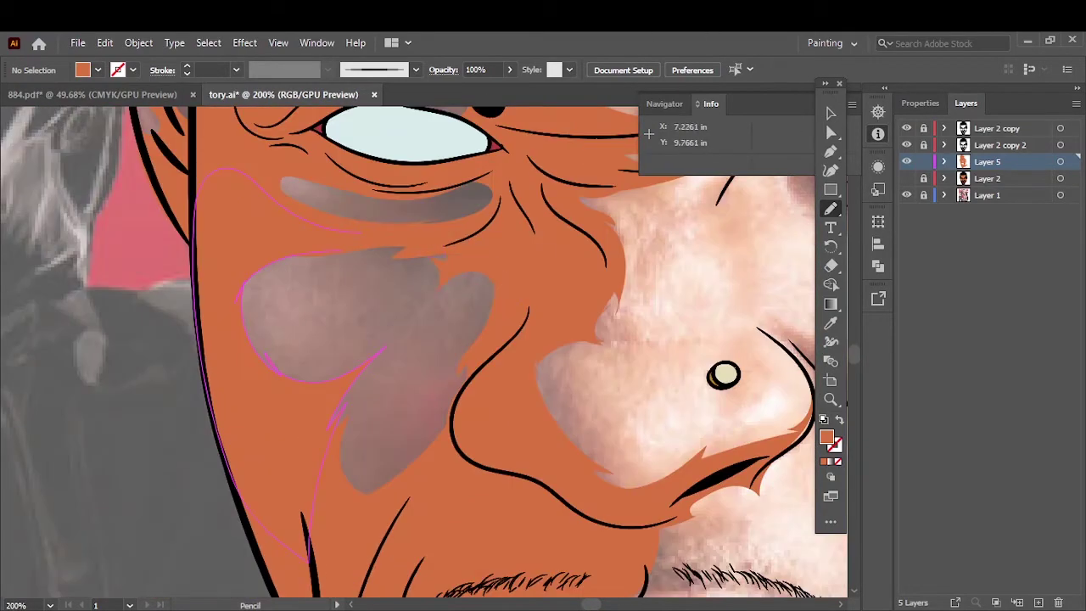
{"action": "scroll", "coordinate": [436, 286], "scroll_direction": "down", "scroll_amount": 3}
{"action": "scroll", "coordinate": [305, 350], "scroll_direction": "up", "scroll_amount": 3}
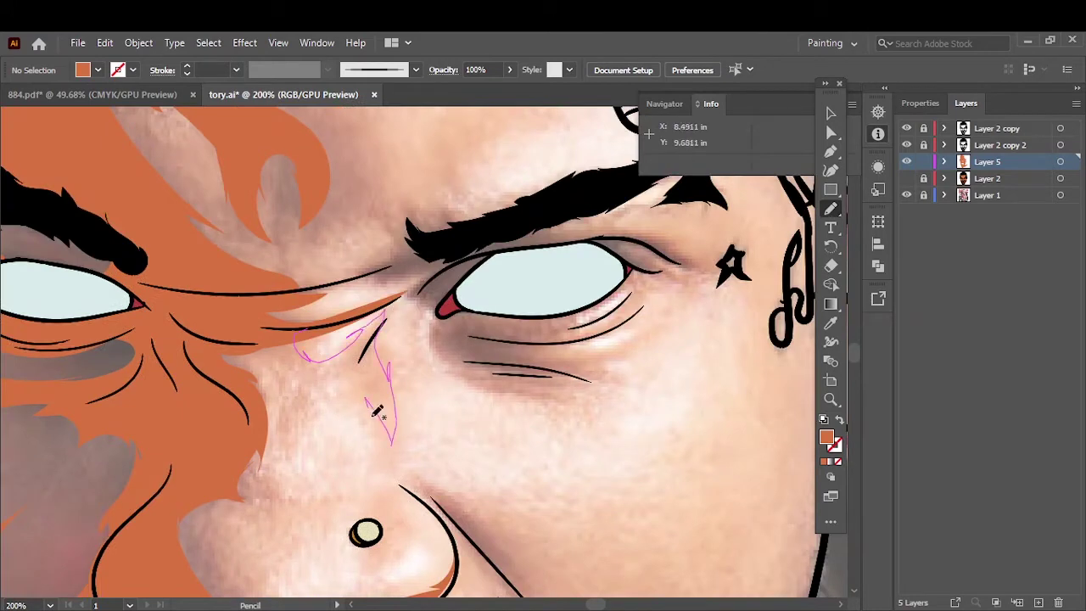
{"action": "left_click_drag", "start_coordinate": [378, 412], "coordinate": [383, 418]}
{"action": "scroll", "coordinate": [452, 373], "scroll_direction": "up", "scroll_amount": 3}
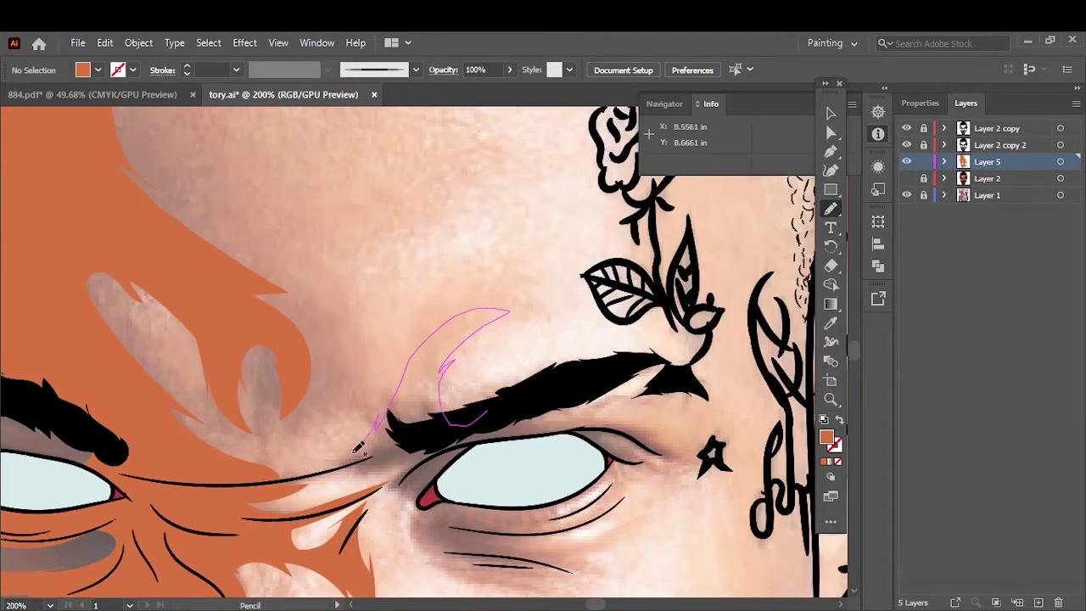
{"action": "left_click_drag", "start_coordinate": [381, 483], "coordinate": [384, 480]}
{"action": "left_click_drag", "start_coordinate": [485, 440], "coordinate": [459, 486]}
{"action": "left_click_drag", "start_coordinate": [486, 575], "coordinate": [373, 499]}
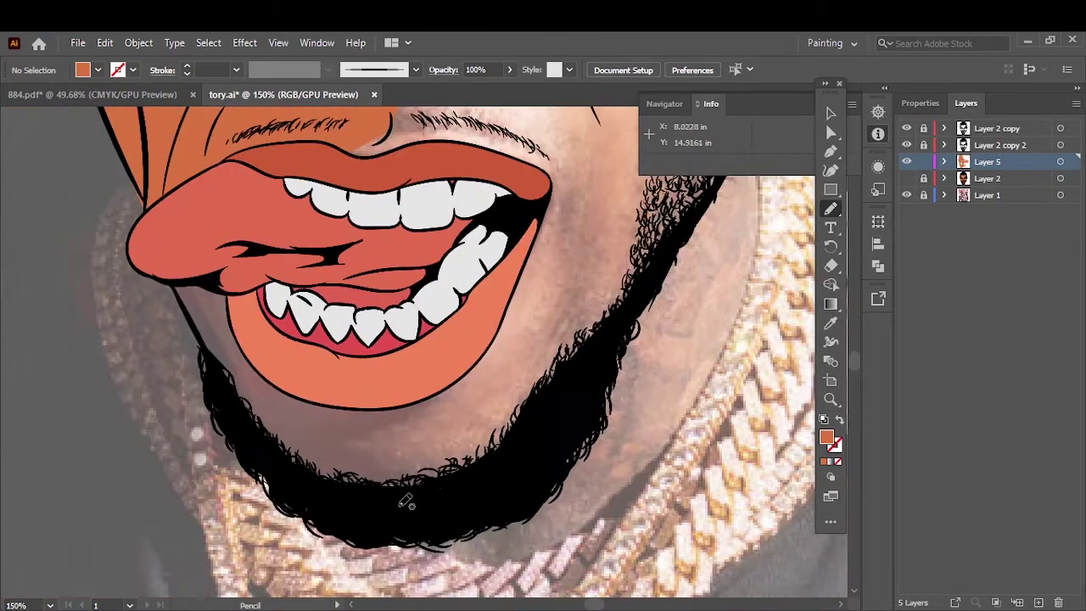
{"action": "left_click_drag", "start_coordinate": [178, 283], "coordinate": [176, 281]}
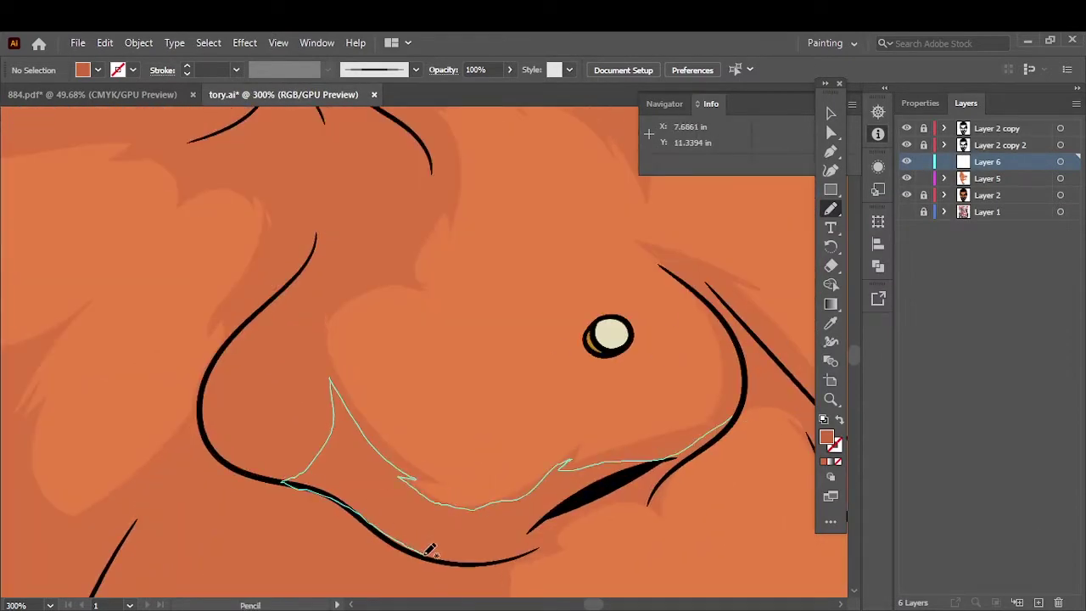
- Draw shading shapes under and beside the nose and down the cheek
{"action": "left_click_drag", "start_coordinate": [431, 550], "coordinate": [538, 552]}
{"action": "left_click_drag", "start_coordinate": [326, 459], "coordinate": [233, 316]}
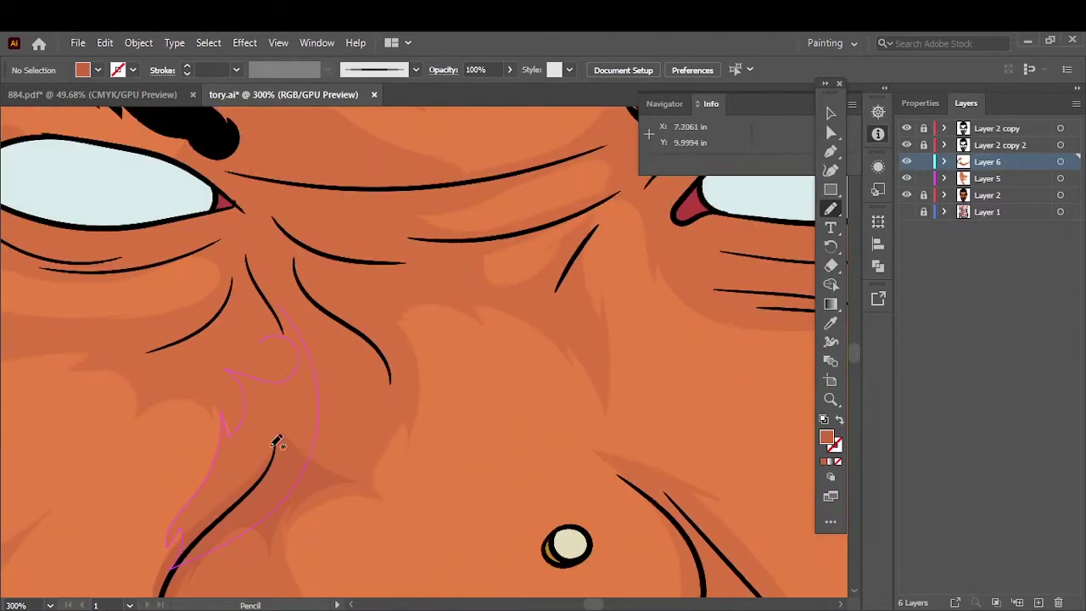
{"action": "left_click_drag", "start_coordinate": [303, 459], "coordinate": [407, 388]}
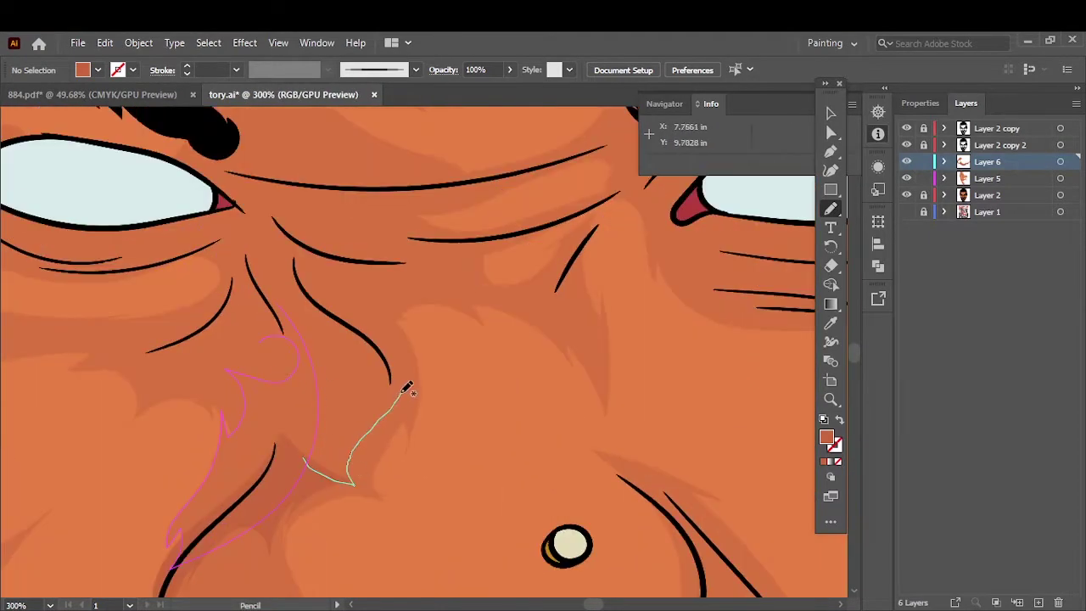
{"action": "left_click_drag", "start_coordinate": [277, 203], "coordinate": [288, 212]}
{"action": "left_click_drag", "start_coordinate": [293, 458], "coordinate": [297, 323]}
{"action": "left_click_drag", "start_coordinate": [280, 246], "coordinate": [323, 467]}
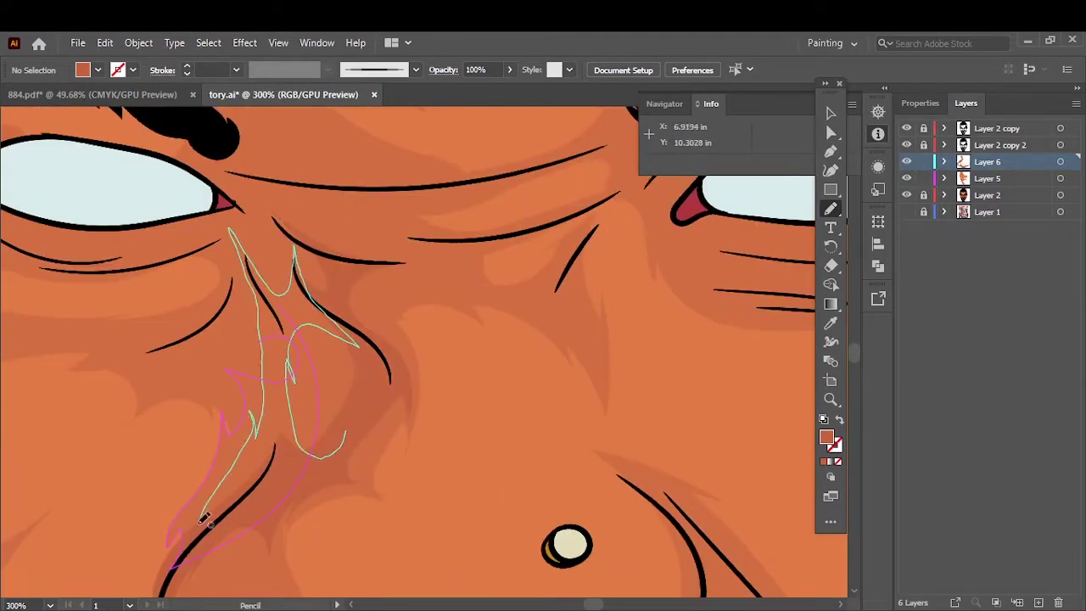
{"action": "left_click_drag", "start_coordinate": [182, 543], "coordinate": [237, 430]}
{"action": "key", "text": "ctrl+0"}
{"action": "key", "text": "v"}
{"action": "scroll", "coordinate": [577, 435], "scroll_direction": "up", "scroll_amount": 5}
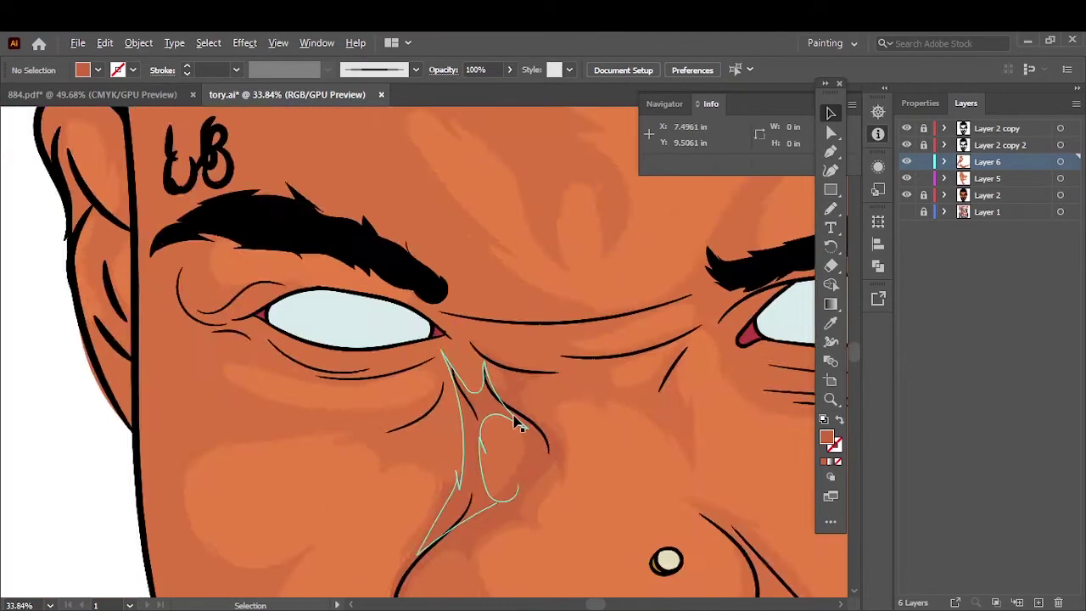
{"action": "key", "text": "n"}
- Shade the eye crease, the wrinkles and lower eyelid, and the skin beside the nose bridge
{"action": "left_click_drag", "start_coordinate": [500, 468], "coordinate": [587, 413]}
{"action": "left_click_drag", "start_coordinate": [331, 240], "coordinate": [332, 243]}
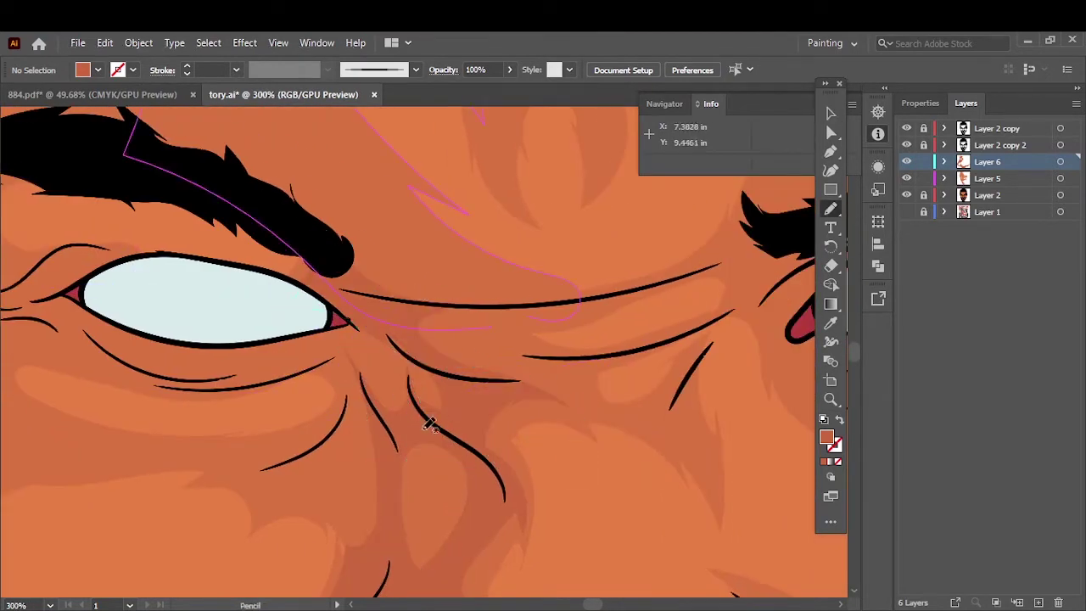
{"action": "left_click_drag", "start_coordinate": [424, 417], "coordinate": [374, 319]}
{"action": "key", "text": "ctrl+0"}
{"action": "scroll", "coordinate": [497, 538], "scroll_direction": "up", "scroll_amount": 4}
{"action": "mouse_move", "coordinate": [552, 501]}
{"action": "left_mouse_down"}
{"action": "mouse_move", "coordinate": [452, 365]}
{"action": "mouse_move", "coordinate": [335, 376]}
{"action": "left_mouse_up"}
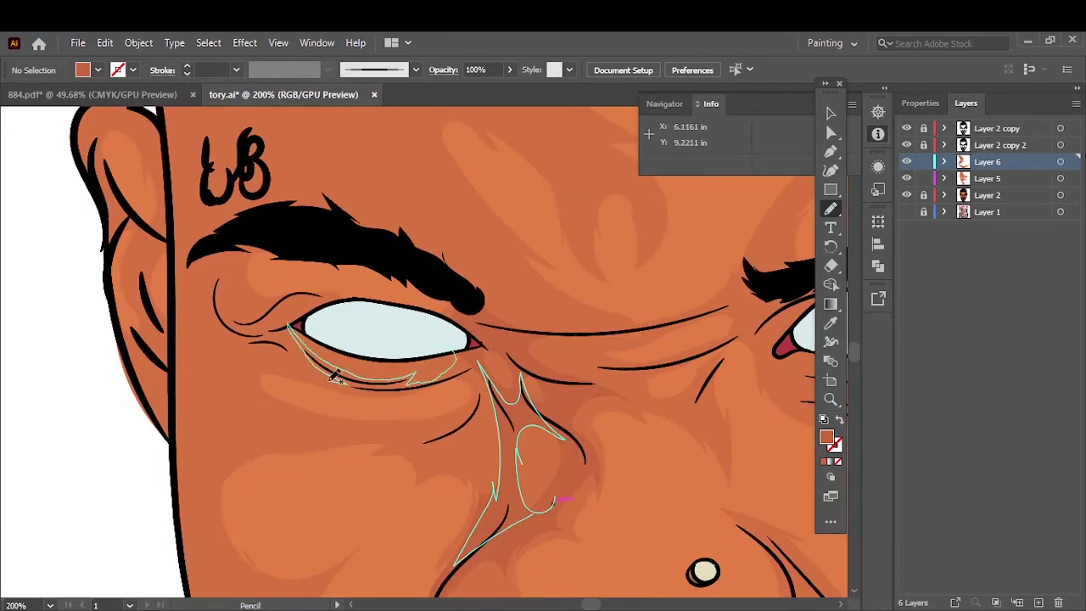
{"action": "left_click_drag", "start_coordinate": [461, 371], "coordinate": [365, 437]}
{"action": "mouse_move", "coordinate": [500, 449]}
{"action": "left_mouse_down"}
{"action": "mouse_move", "coordinate": [443, 466]}
{"action": "mouse_move", "coordinate": [231, 383]}
{"action": "left_mouse_up"}
- Shade the skin beneath the eyebrow and along the forehead hairline
{"action": "key", "text": "ctrl+minus"}
{"action": "key", "text": "ctrl+plus"}
{"action": "key", "text": "ctrl+plus"}
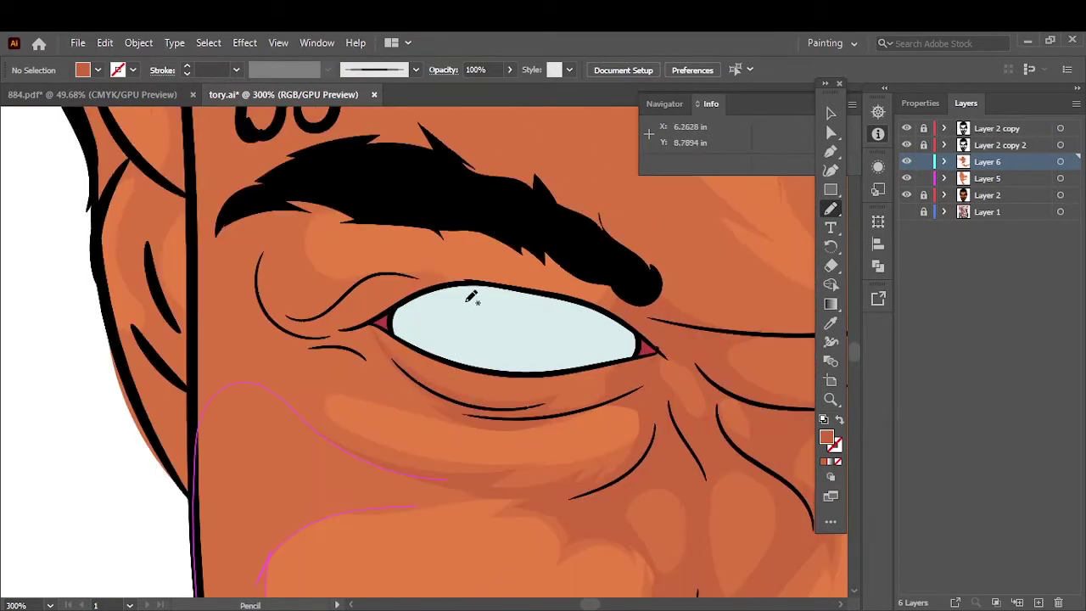
{"action": "key", "text": "ctrl+minus"}
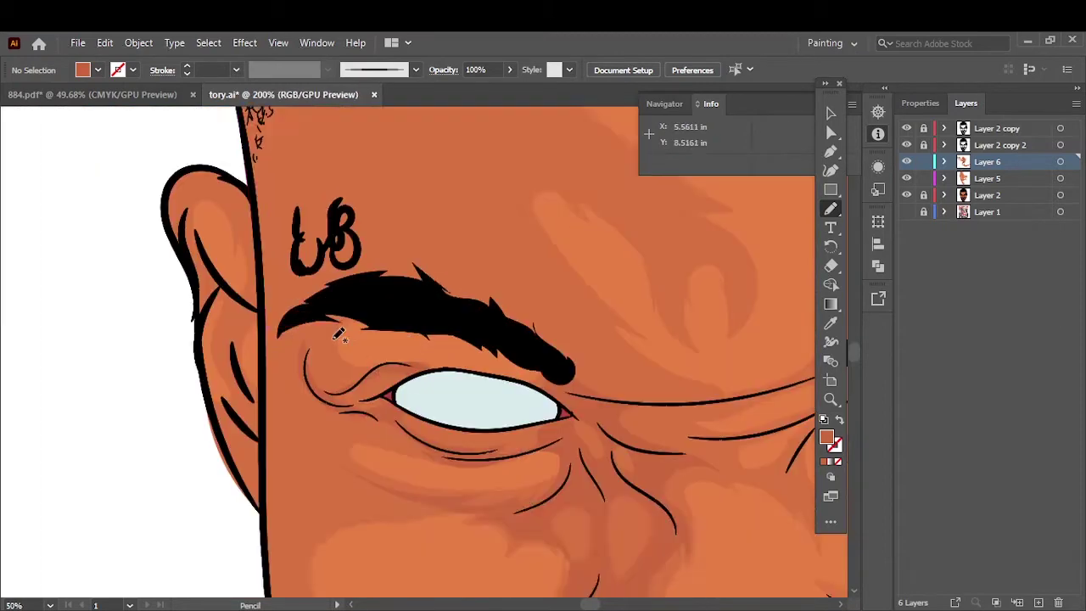
{"action": "left_click_drag", "start_coordinate": [381, 392], "coordinate": [292, 441]}
{"action": "scroll", "coordinate": [424, 443], "scroll_direction": "up", "scroll_amount": 3}
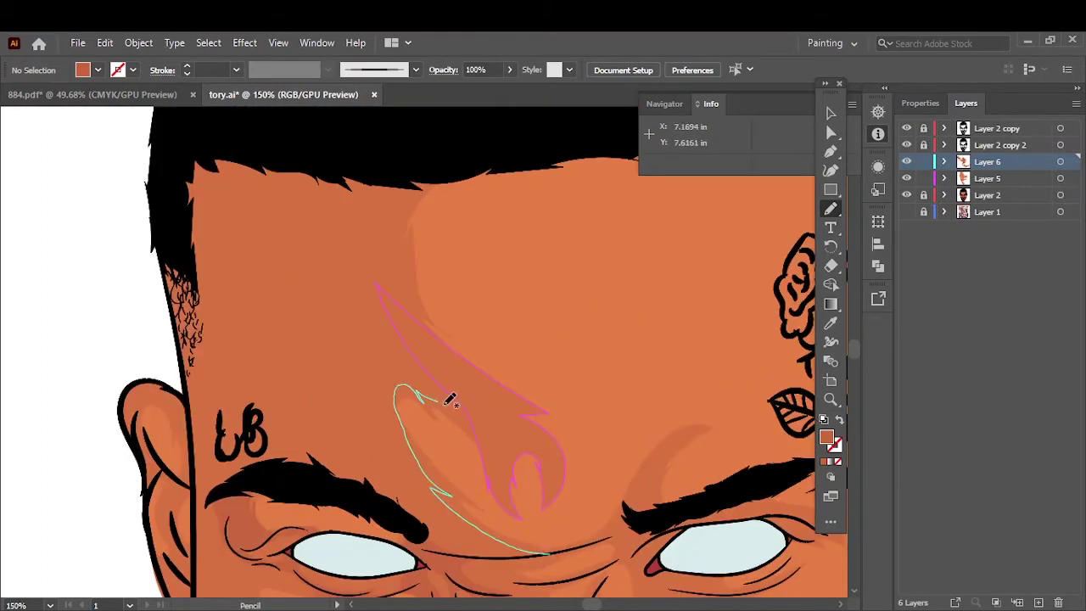
{"action": "left_click_drag", "start_coordinate": [528, 404], "coordinate": [166, 185]}
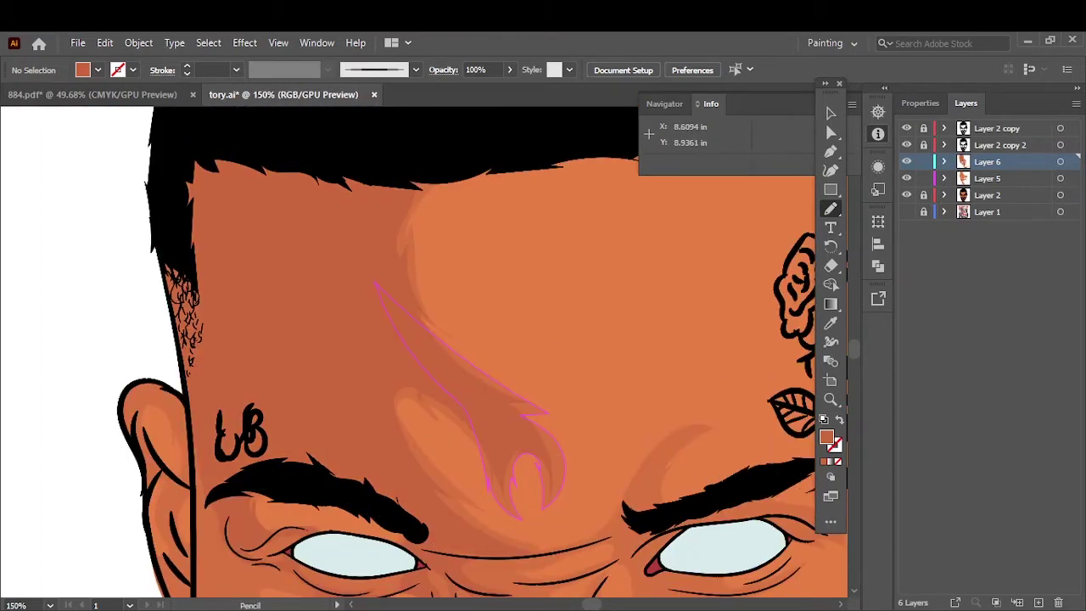
{"action": "key", "text": "ctrl+0"}
- Compare the shading against the original photo, then shade the skin beside the eye
{"action": "left_click", "coordinate": [906, 211]}
{"action": "left_click", "coordinate": [906, 161]}
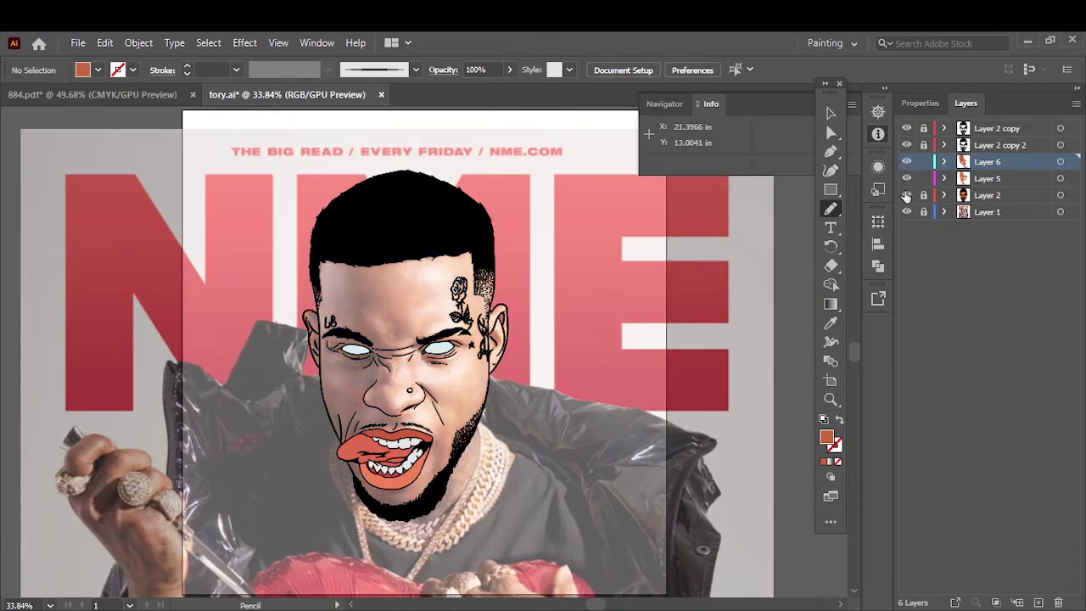
{"action": "left_click", "coordinate": [906, 211]}
{"action": "key", "text": "ctrl+plus"}
{"action": "key", "text": "ctrl+plus"}
{"action": "key", "text": "ctrl+plus"}
{"action": "mouse_move", "coordinate": [413, 298]}
{"action": "left_mouse_down"}
{"action": "mouse_move", "coordinate": [353, 176]}
{"action": "mouse_move", "coordinate": [444, 323]}
{"action": "left_mouse_up"}
{"action": "scroll", "coordinate": [444, 323], "scroll_direction": "up", "scroll_amount": 2}
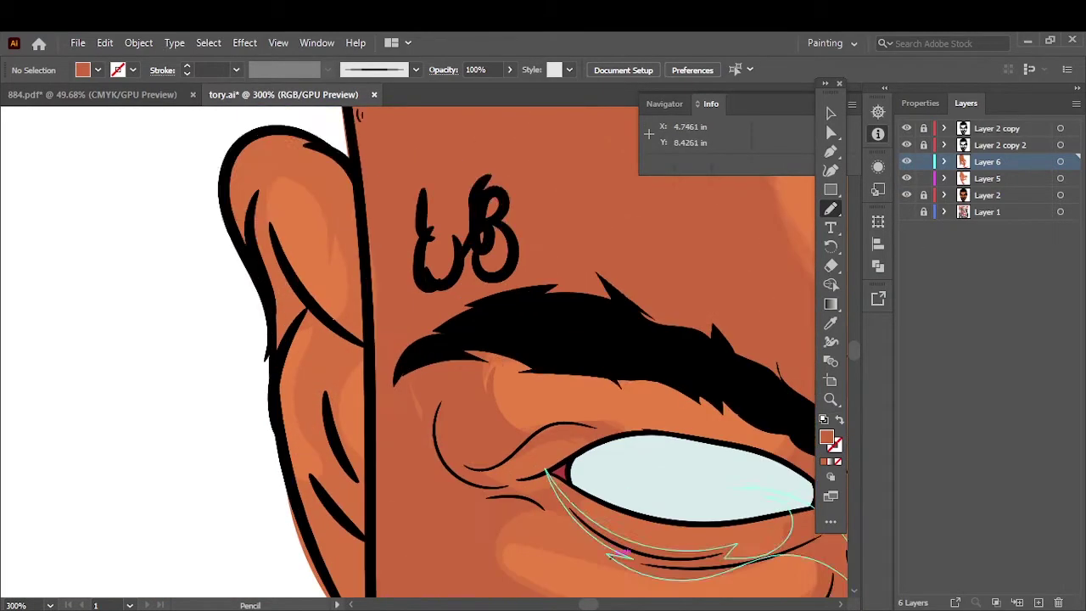
{"action": "scroll", "coordinate": [622, 552], "scroll_direction": "down", "scroll_amount": 3}
{"action": "mouse_move", "coordinate": [365, 471]}
{"action": "left_mouse_down"}
{"action": "mouse_move", "coordinate": [374, 386]}
{"action": "mouse_move", "coordinate": [274, 258]}
{"action": "left_mouse_up"}
{"action": "scroll", "coordinate": [373, 386], "scroll_direction": "up", "scroll_amount": 5}
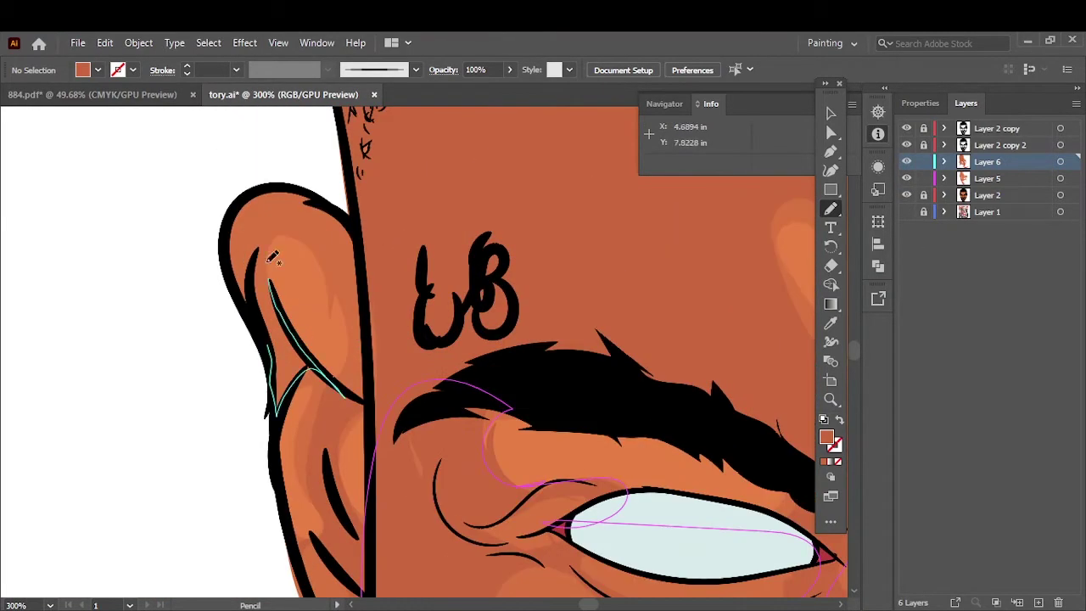
- Draw lighter highlight shapes along the ear, the left cheek and the jaw
{"action": "left_click_drag", "start_coordinate": [315, 315], "coordinate": [286, 230]}
{"action": "key", "text": "ctrl+0"}
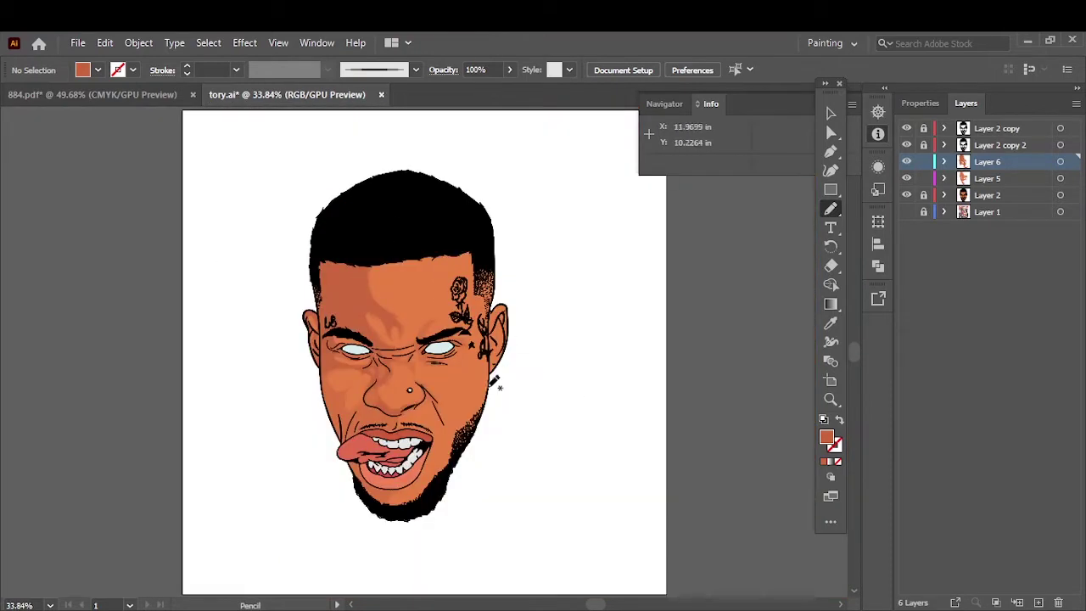
{"action": "key", "text": "ctrl+plus"}
{"action": "key", "text": "ctrl+plus"}
{"action": "key", "text": "ctrl+plus"}
{"action": "left_click_drag", "start_coordinate": [413, 175], "coordinate": [280, 306]}
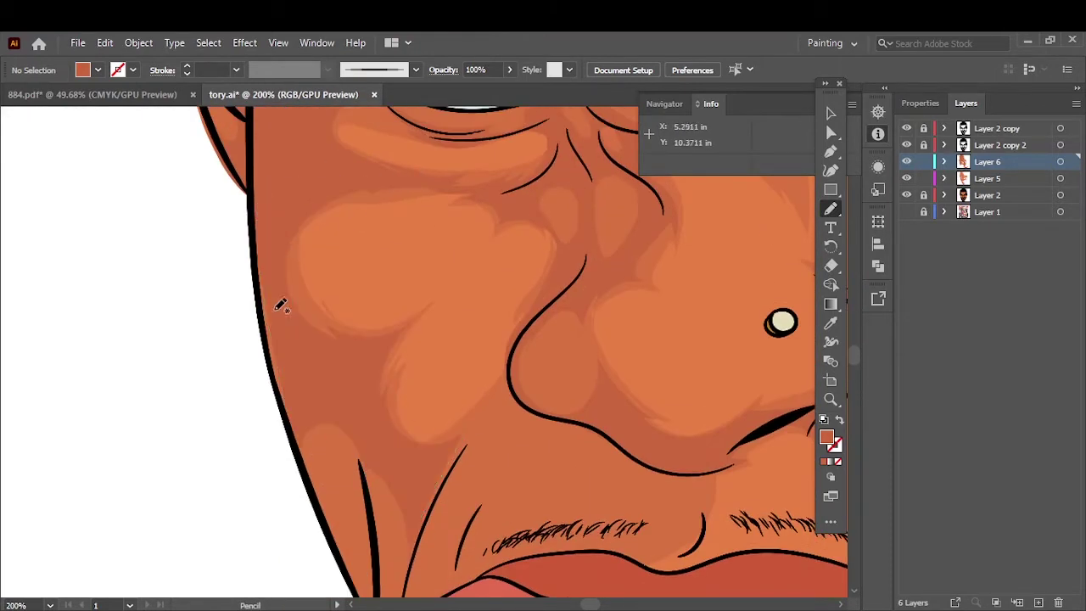
{"action": "key", "text": "ctrl+plus"}
{"action": "scroll", "coordinate": [280, 305], "scroll_direction": "down", "scroll_amount": 5}
{"action": "mouse_move", "coordinate": [219, 183]}
{"action": "left_mouse_down"}
{"action": "mouse_move", "coordinate": [287, 454]}
{"action": "mouse_move", "coordinate": [398, 577]}
{"action": "left_mouse_up"}
- Draw highlight shapes around the cheek and from the nostril toward the upper lip
{"action": "key", "text": "ctrl+0"}
{"action": "key", "text": "v"}
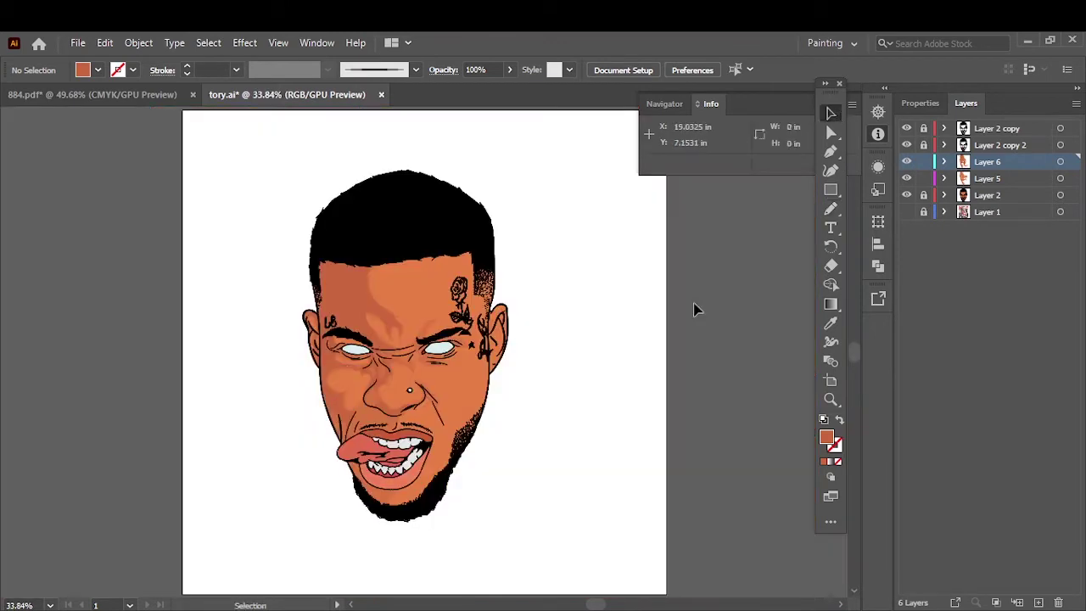
{"action": "key", "text": "ctrl+plus"}
{"action": "key", "text": "ctrl+plus"}
{"action": "key", "text": "ctrl+plus"}
{"action": "key", "text": "n"}
{"action": "scroll", "coordinate": [174, 370], "scroll_direction": "up", "scroll_amount": 3}
{"action": "mouse_move", "coordinate": [174, 369]}
{"action": "left_mouse_down"}
{"action": "mouse_move", "coordinate": [248, 276]}
{"action": "mouse_move", "coordinate": [351, 291]}
{"action": "left_mouse_up"}
{"action": "left_click_drag", "start_coordinate": [319, 299], "coordinate": [458, 399]}
{"action": "key", "text": "ctrl+0"}
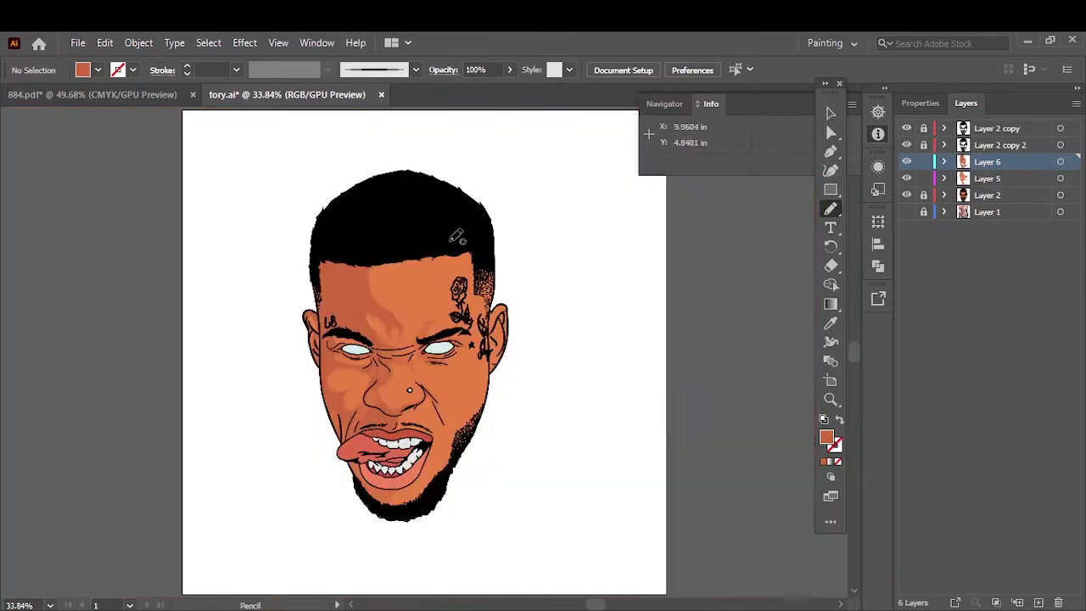
- Draw a highlight along the cheek and chin and view the whole artboard
{"action": "key", "text": "ctrl+plus"}
{"action": "key", "text": "ctrl+plus"}
{"action": "key", "text": "ctrl+plus"}
{"action": "left_click_drag", "start_coordinate": [299, 246], "coordinate": [467, 436]}
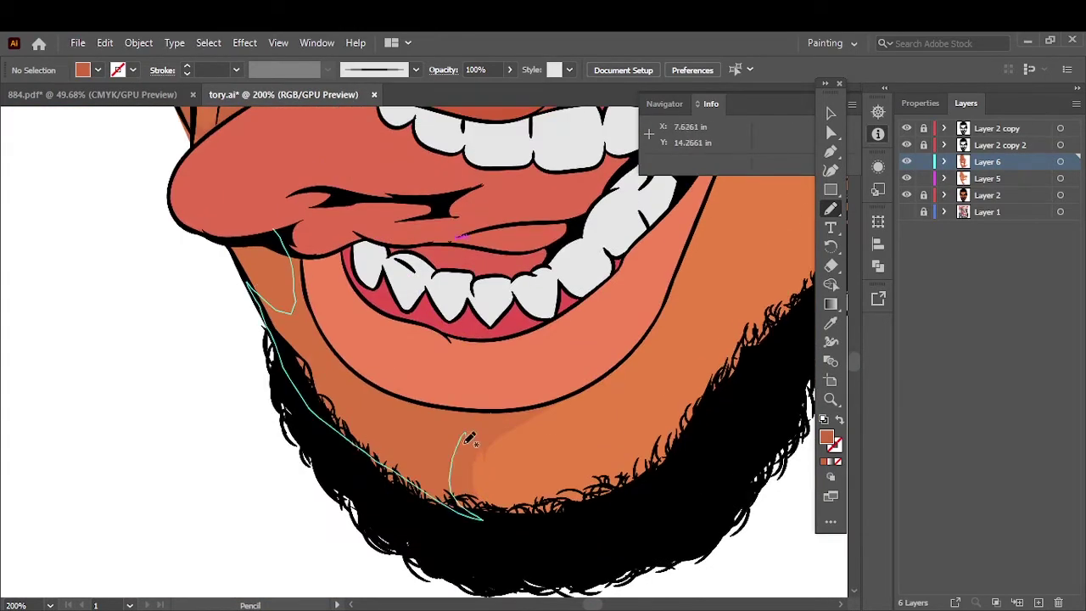
{"action": "key", "text": "ctrl+0"}
{"action": "key", "text": "ctrl+plus"}
{"action": "key", "text": "v"}
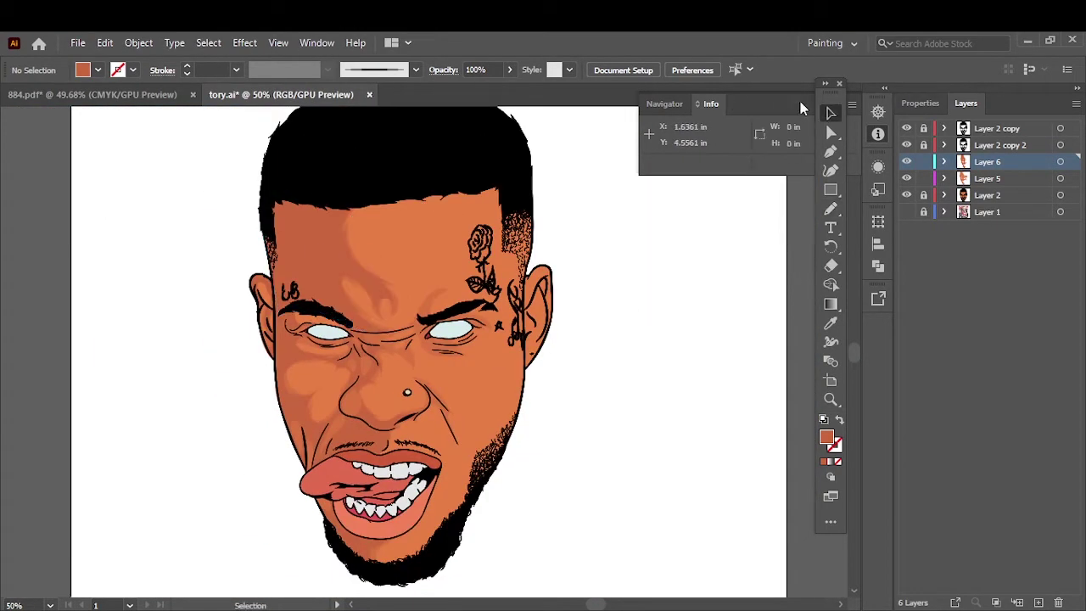
{"action": "key", "text": "ctrl+0"}
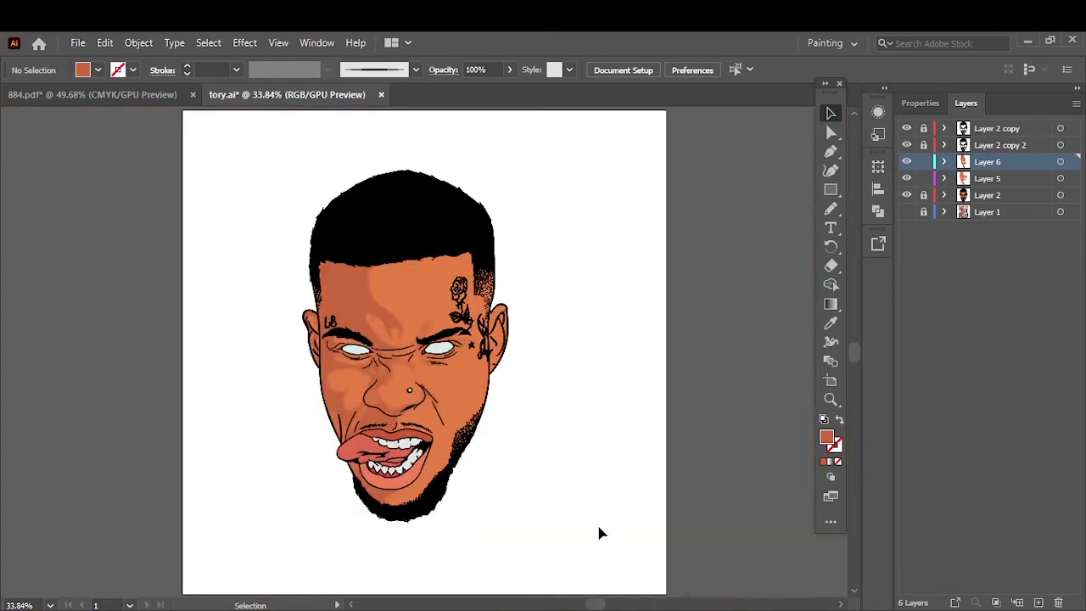
- Add Layer 7 above Layer 2 with an orange fill, showing the photo and hiding Layer 2
{"action": "left_click", "coordinate": [987, 196]}
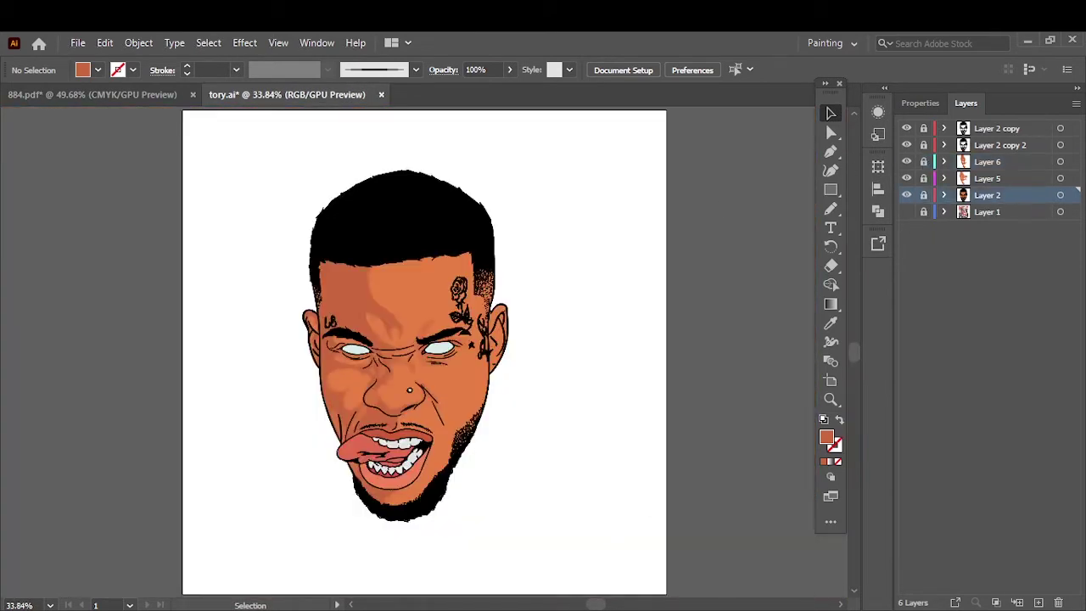
{"action": "key", "text": "ctrl+l"}
{"action": "key", "text": "ctrl+plus"}
{"action": "key", "text": "ctrl+plus"}
{"action": "key", "text": "ctrl+plus"}
{"action": "key", "text": "n"}
{"action": "double_click", "coordinate": [826, 437]}
{"action": "key", "text": "Return"}
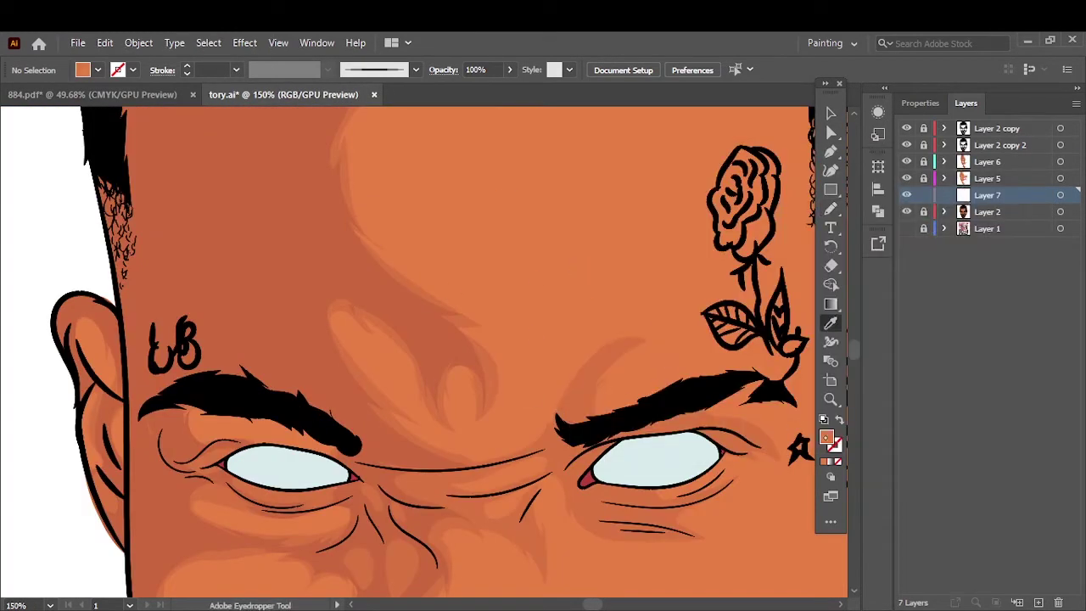
{"action": "double_click", "coordinate": [827, 437]}
{"action": "key", "text": "Return"}
{"action": "left_click", "coordinate": [906, 228]}
{"action": "left_click", "coordinate": [907, 212]}
{"action": "key", "text": "ctrl+minus"}
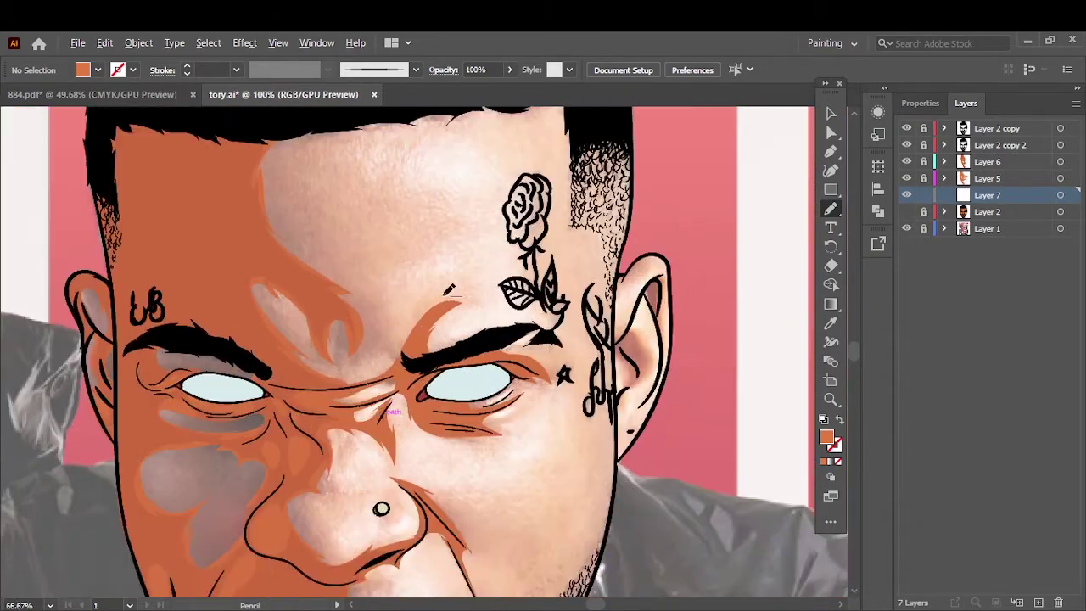
- Trace orange skin shapes over the left forehead and around the cheek and nostril
{"action": "left_click_drag", "start_coordinate": [467, 251], "coordinate": [390, 420]}
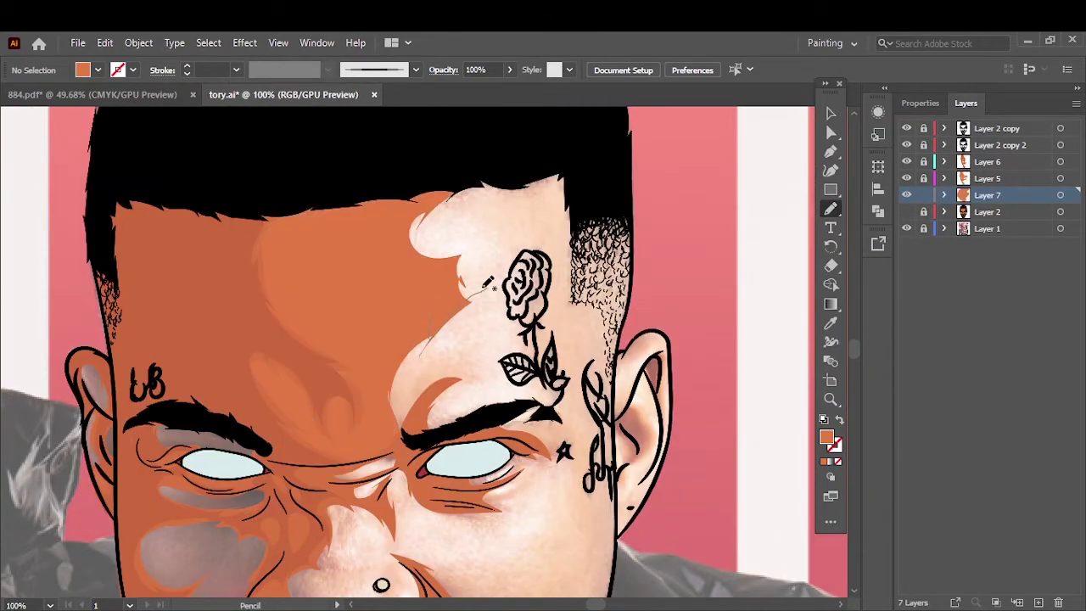
{"action": "scroll", "coordinate": [340, 382], "scroll_direction": "down", "scroll_amount": 2}
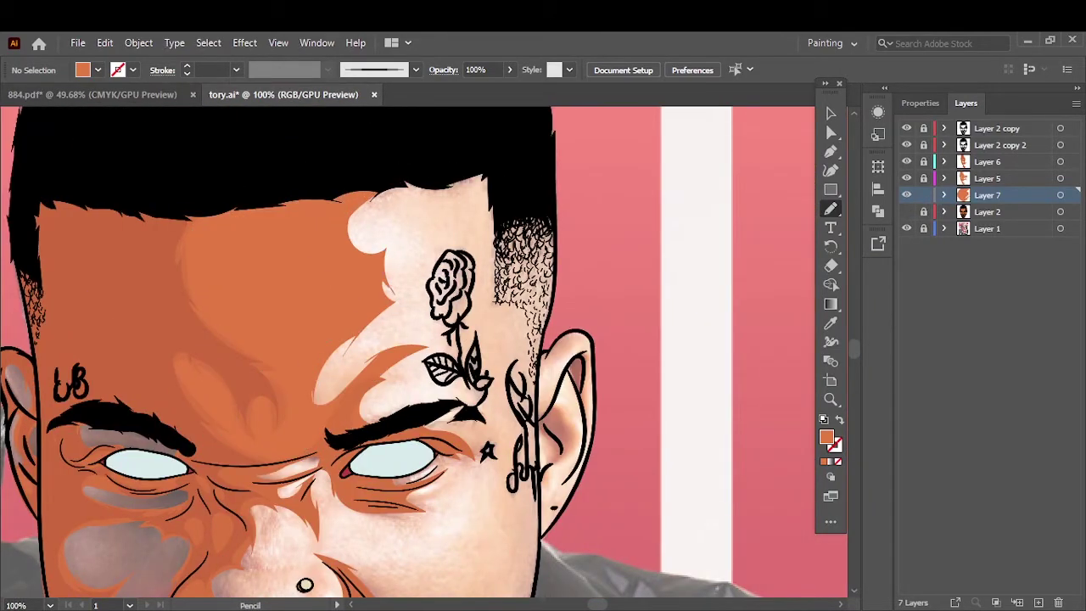
{"action": "key", "text": "ctrl+plus"}
{"action": "left_click_drag", "start_coordinate": [205, 368], "coordinate": [332, 309]}
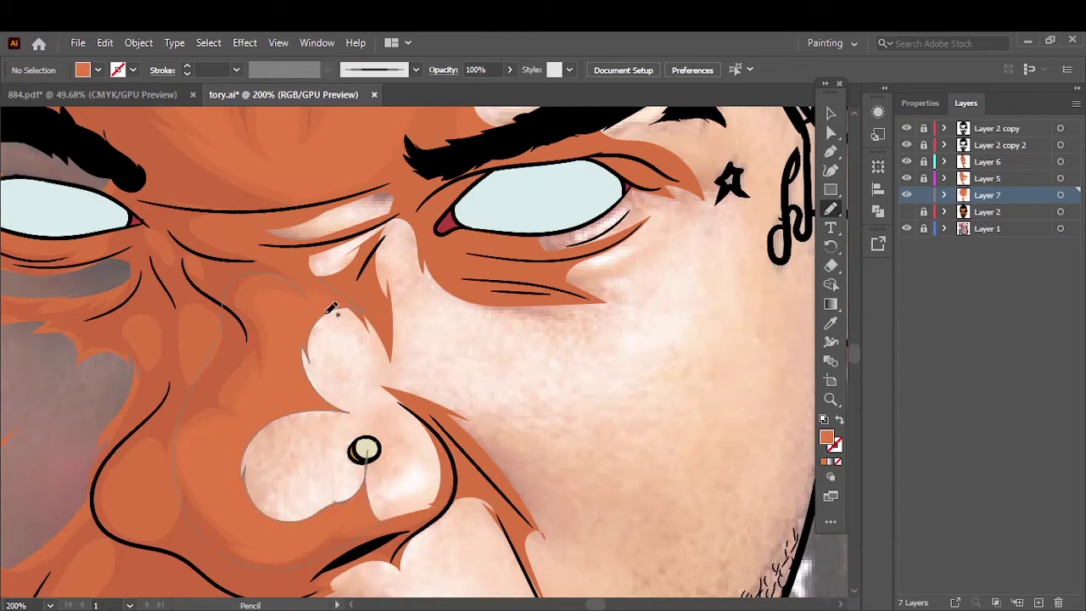
{"action": "left_click_drag", "start_coordinate": [419, 288], "coordinate": [306, 349]}
{"action": "left_click_drag", "start_coordinate": [439, 459], "coordinate": [374, 501]}
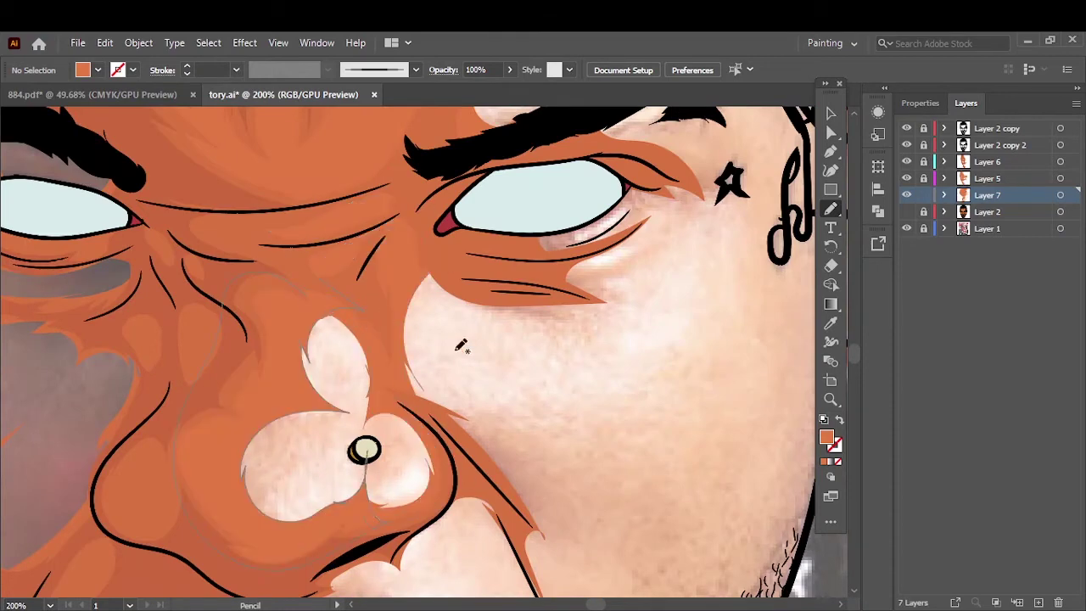
{"action": "key", "text": "ctrl+0"}
{"action": "left_click", "coordinate": [906, 228]}
{"action": "left_click", "coordinate": [907, 228]}
- Trace and close an orange skin shape along the upper forehead
{"action": "scroll", "coordinate": [458, 473], "scroll_direction": "up", "scroll_amount": 3}
{"action": "scroll", "coordinate": [459, 475], "scroll_direction": "up", "scroll_amount": 2}
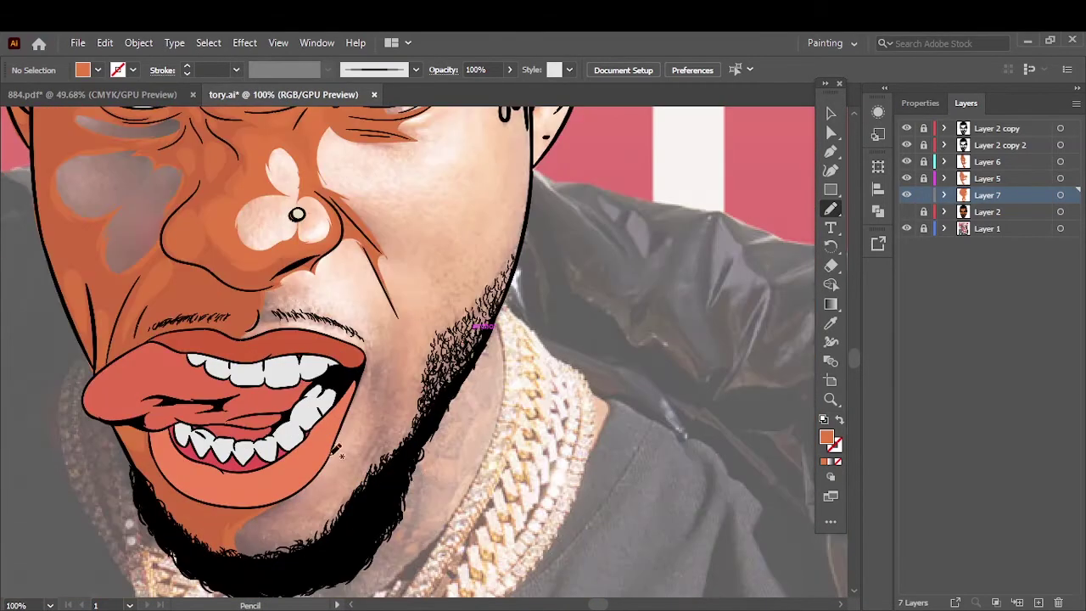
{"action": "scroll", "coordinate": [472, 326], "scroll_direction": "up", "scroll_amount": 5}
{"action": "scroll", "coordinate": [472, 326], "scroll_direction": "right", "scroll_amount": 3}
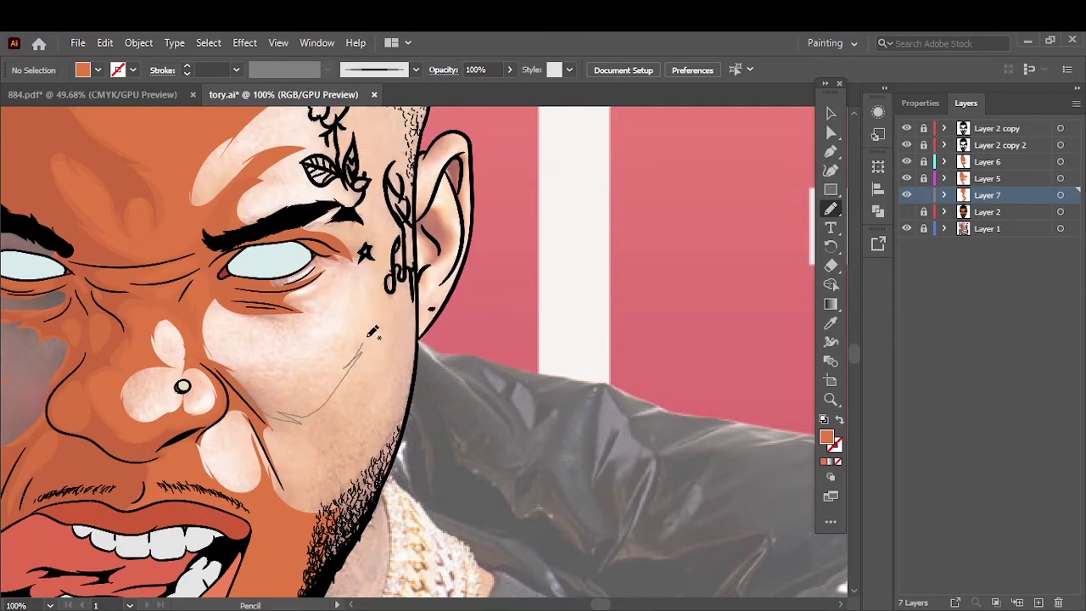
{"action": "scroll", "coordinate": [396, 472], "scroll_direction": "up", "scroll_amount": 5}
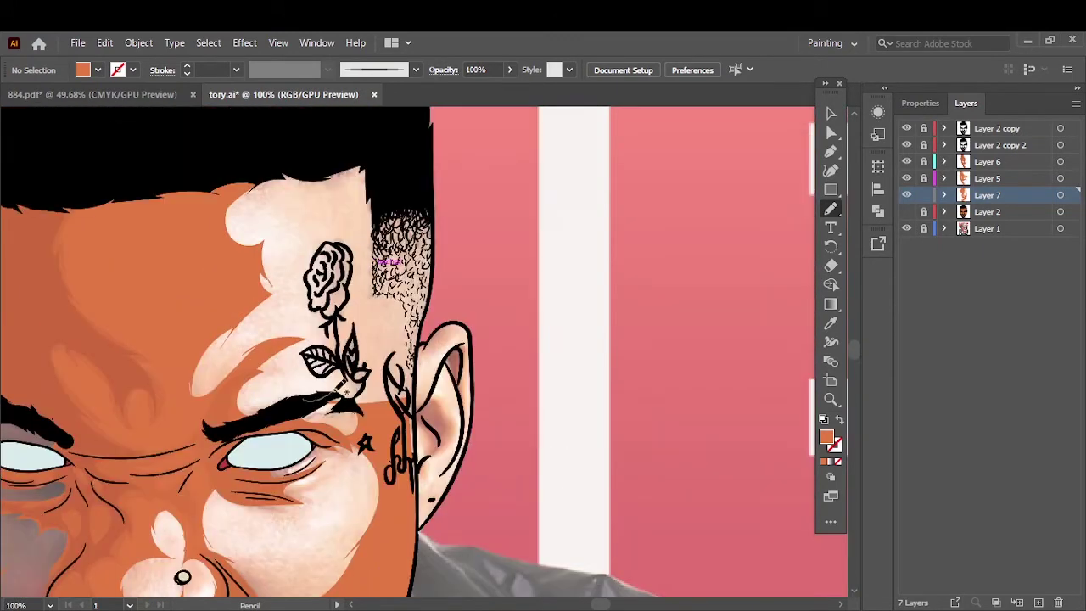
{"action": "left_click_drag", "start_coordinate": [337, 246], "coordinate": [368, 136]}
{"action": "left_click_drag", "start_coordinate": [422, 410], "coordinate": [415, 338]}
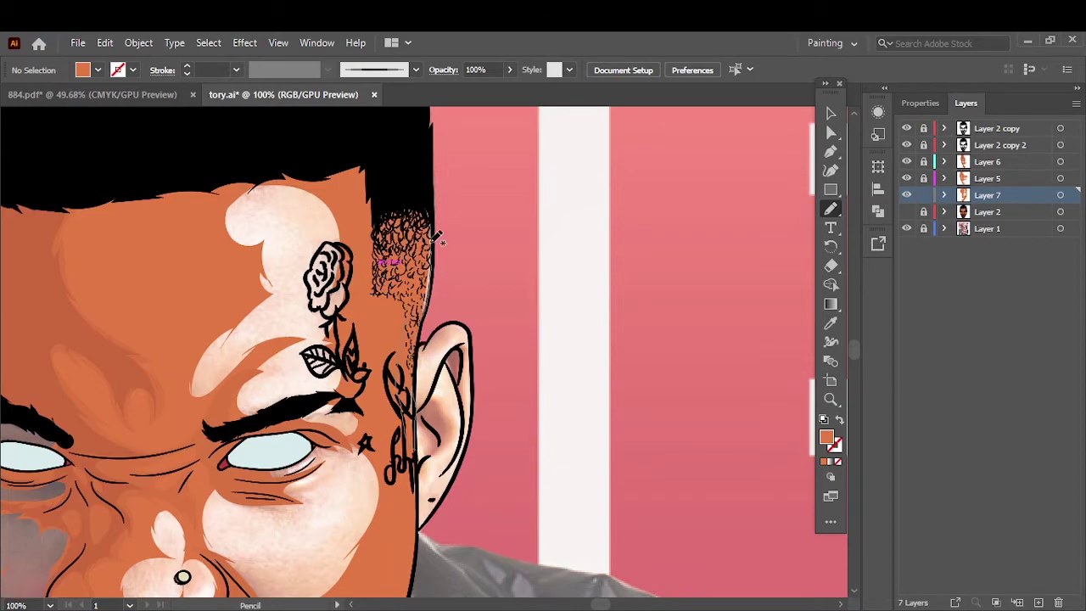
- Hide the reference photo layer and check the whole artboard
{"action": "key", "text": "ctrl+0"}
{"action": "left_click", "coordinate": [906, 228]}
{"action": "key", "text": "v"}
{"action": "key", "text": "ctrl+1"}
{"action": "scroll", "coordinate": [636, 497], "scroll_direction": "up", "scroll_amount": 3}
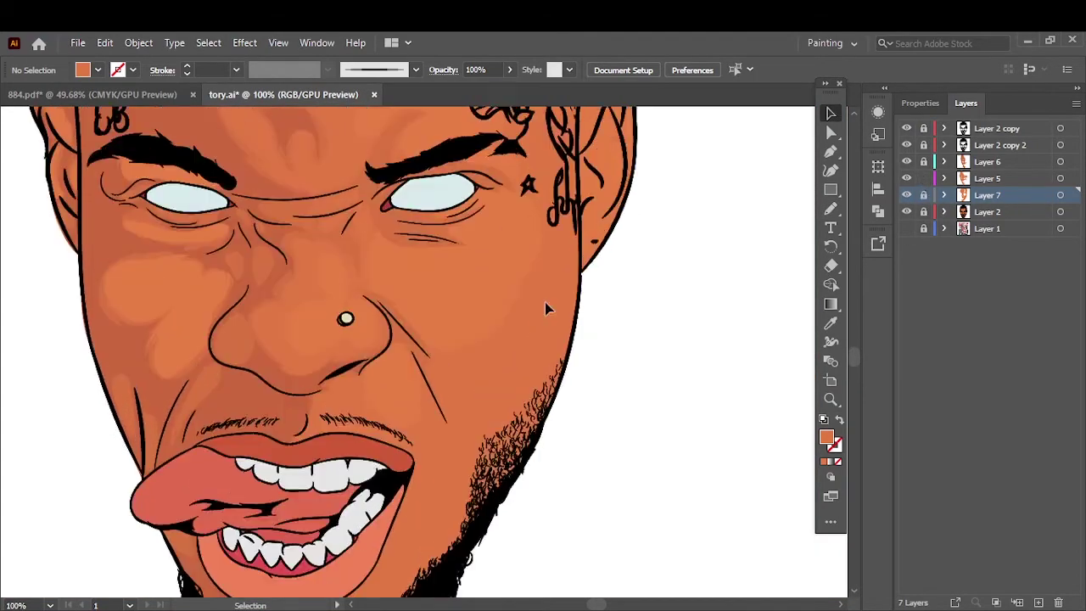
{"action": "key", "text": "ctrl+0"}
- Make Layer 5 active and pan around the artboard to view the face
{"action": "left_click", "coordinate": [1043, 178]}
{"action": "key", "text": "n"}
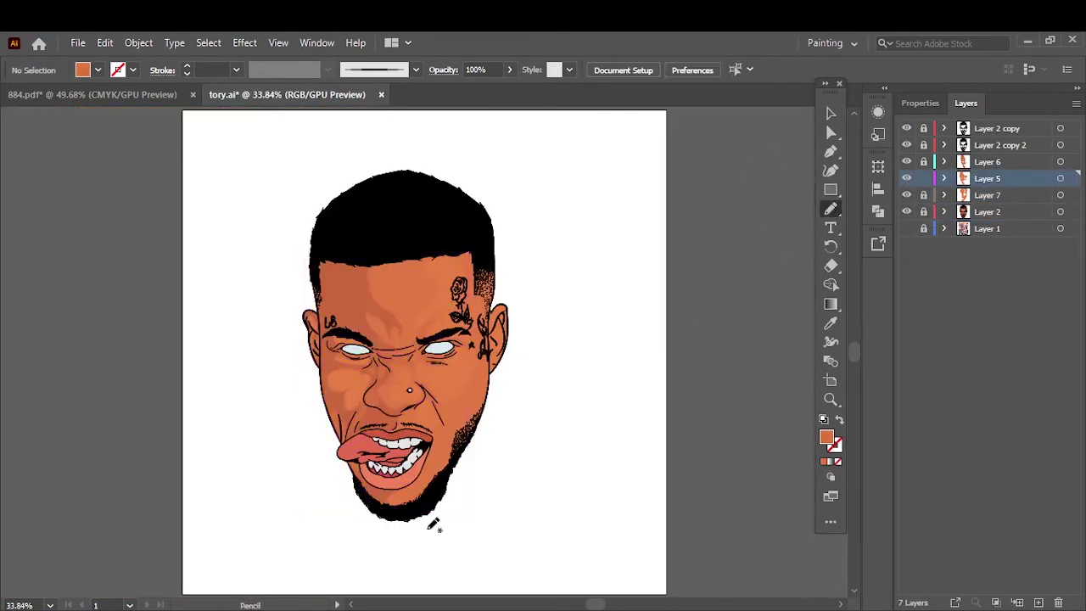
{"action": "scroll", "coordinate": [434, 525], "scroll_direction": "up", "scroll_amount": 4}
{"action": "scroll", "coordinate": [422, 331], "scroll_direction": "up", "scroll_amount": 4}
{"action": "scroll", "coordinate": [422, 331], "scroll_direction": "right", "scroll_amount": 2}
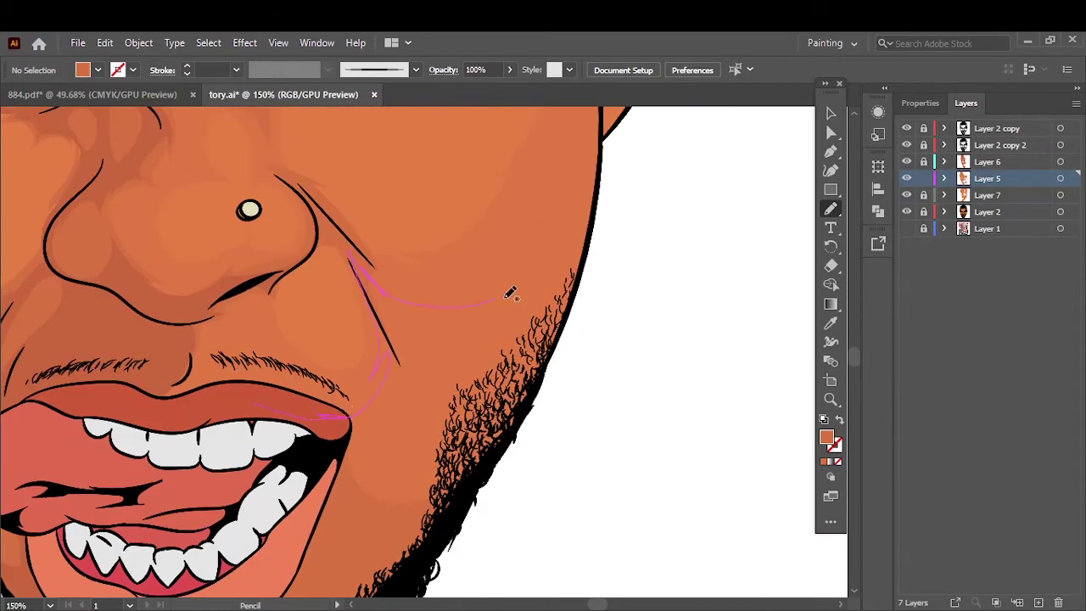
{"action": "key", "text": "ctrl+0"}
{"action": "scroll", "coordinate": [200, 482], "scroll_direction": "up", "scroll_amount": 4}
{"action": "key", "text": "ctrl+0"}
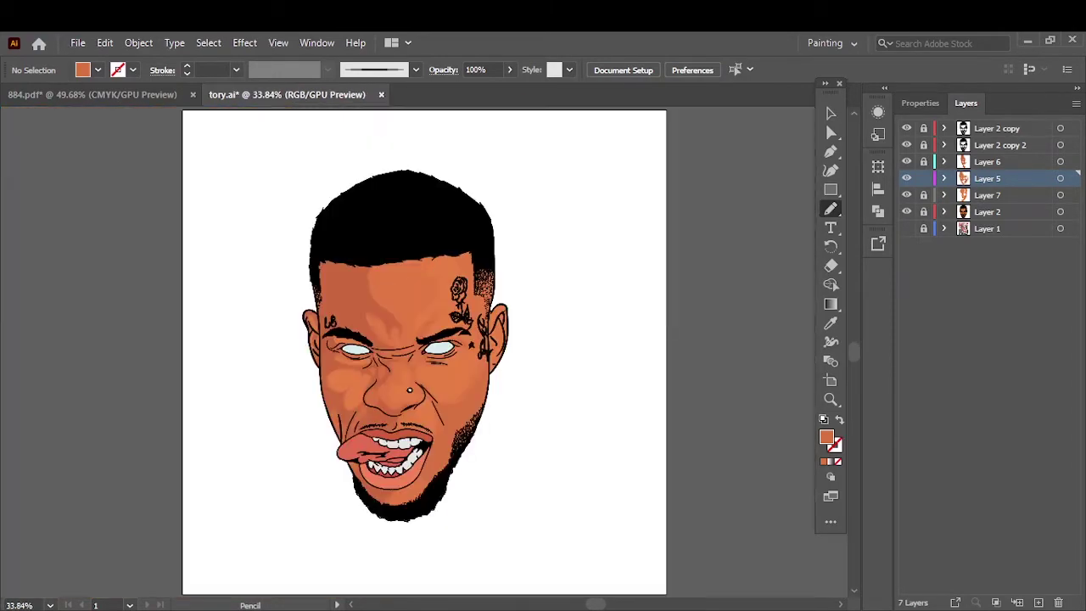
{"action": "scroll", "coordinate": [501, 346], "scroll_direction": "up", "scroll_amount": 1}
{"action": "scroll", "coordinate": [501, 345], "scroll_direction": "up", "scroll_amount": 4}
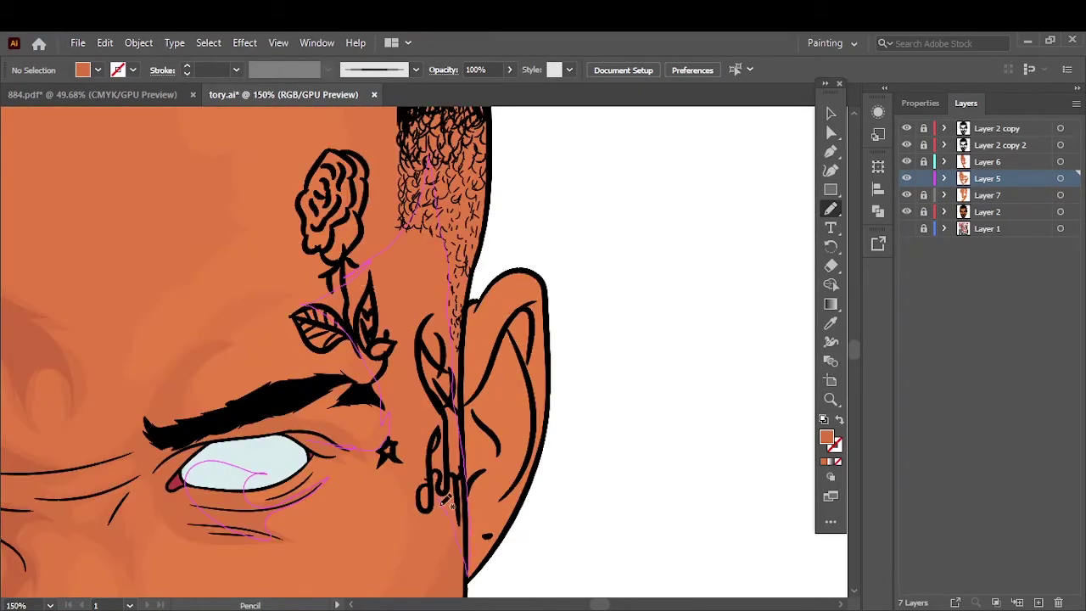
{"action": "key", "text": "ctrl+0"}
{"action": "scroll", "coordinate": [448, 405], "scroll_direction": "up", "scroll_amount": 4}
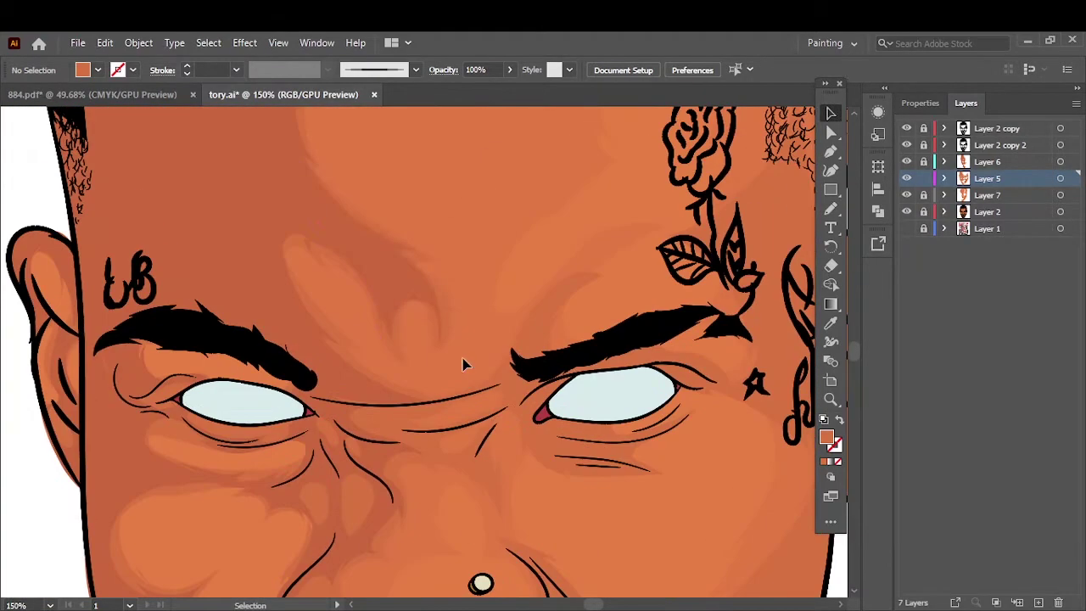
{"action": "key", "text": "n"}
{"action": "key", "text": "ctrl+0"}
- Show the reference photo, lock the orange skin layer, and make Layer 6 active
{"action": "left_click", "coordinate": [827, 117]}
{"action": "scroll", "coordinate": [494, 364], "scroll_direction": "up", "scroll_amount": 5}
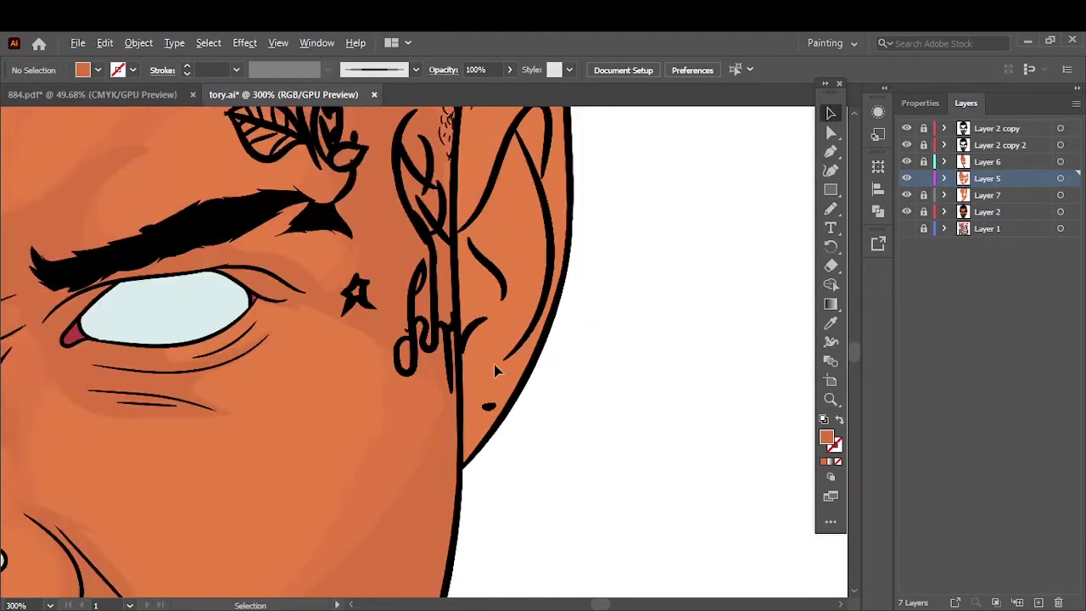
{"action": "scroll", "coordinate": [596, 326], "scroll_direction": "down", "scroll_amount": 2}
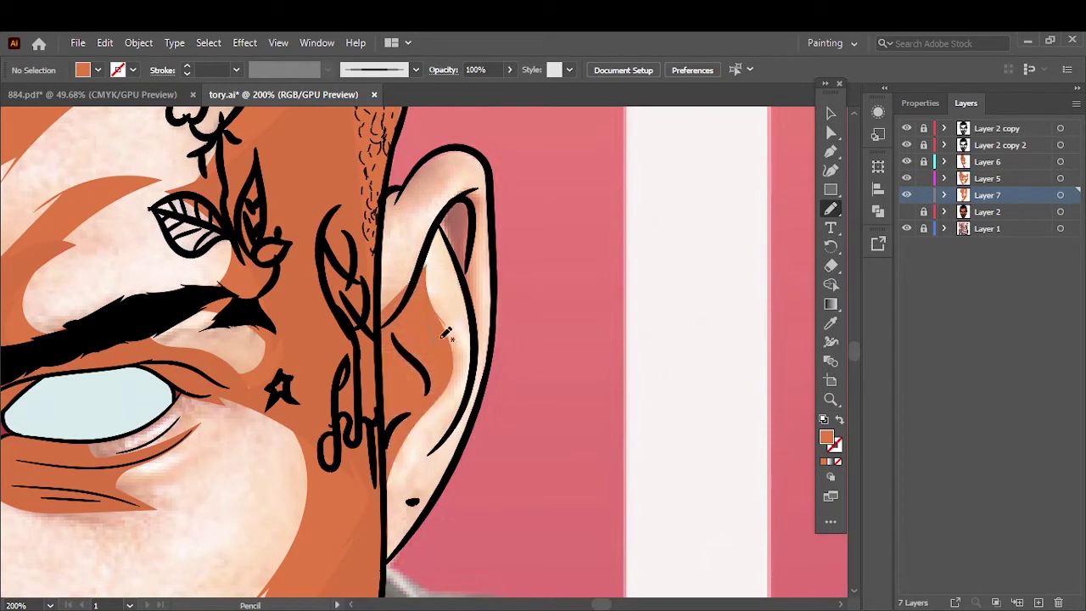
{"action": "left_click", "coordinate": [924, 195]}
{"action": "left_click", "coordinate": [987, 178]}
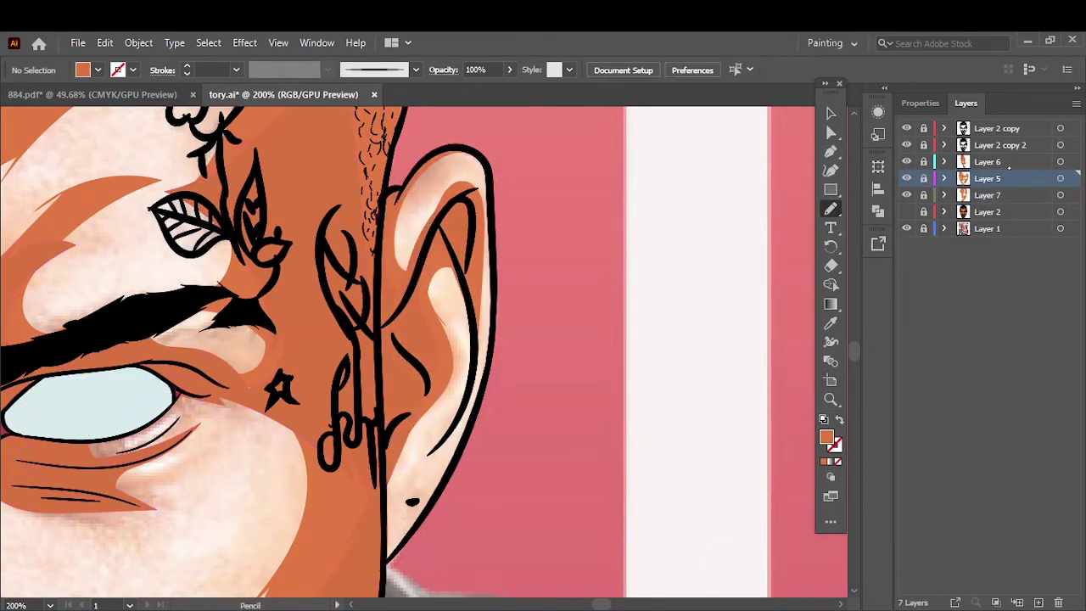
{"action": "left_click", "coordinate": [993, 161]}
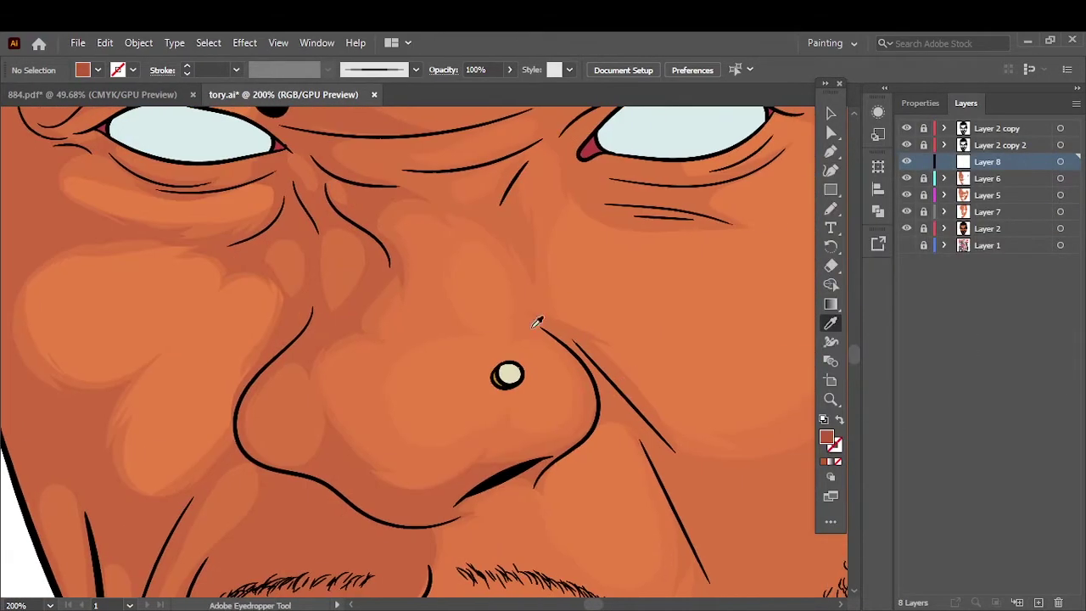
- Draw dark shadow shapes along the lower nose and beside the nostril
{"action": "key", "text": "n"}
{"action": "left_click_drag", "start_coordinate": [496, 467], "coordinate": [342, 447]}
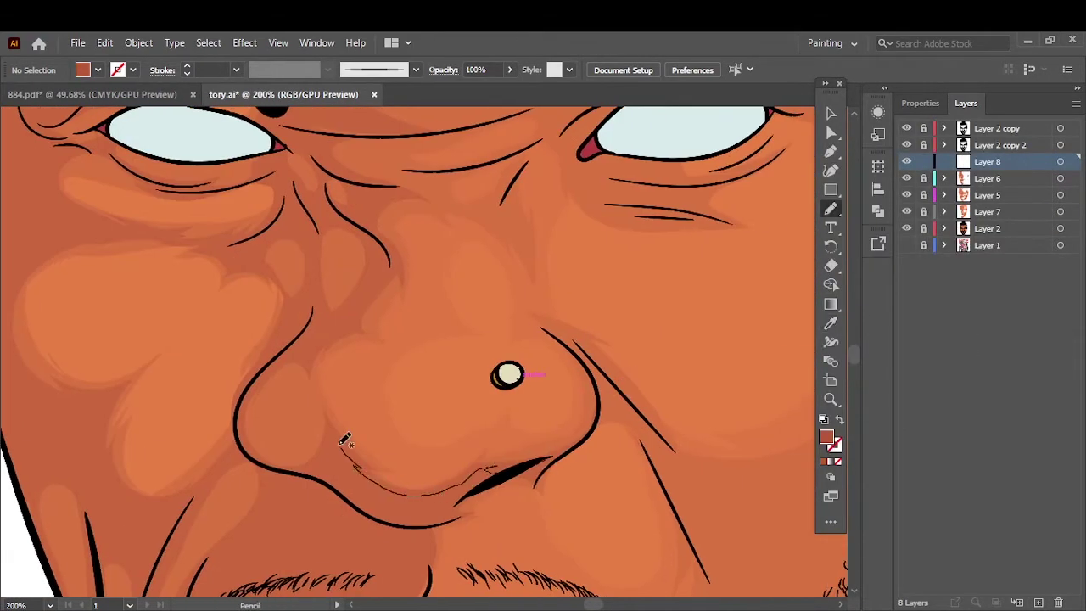
{"action": "left_click_drag", "start_coordinate": [467, 503], "coordinate": [475, 497]}
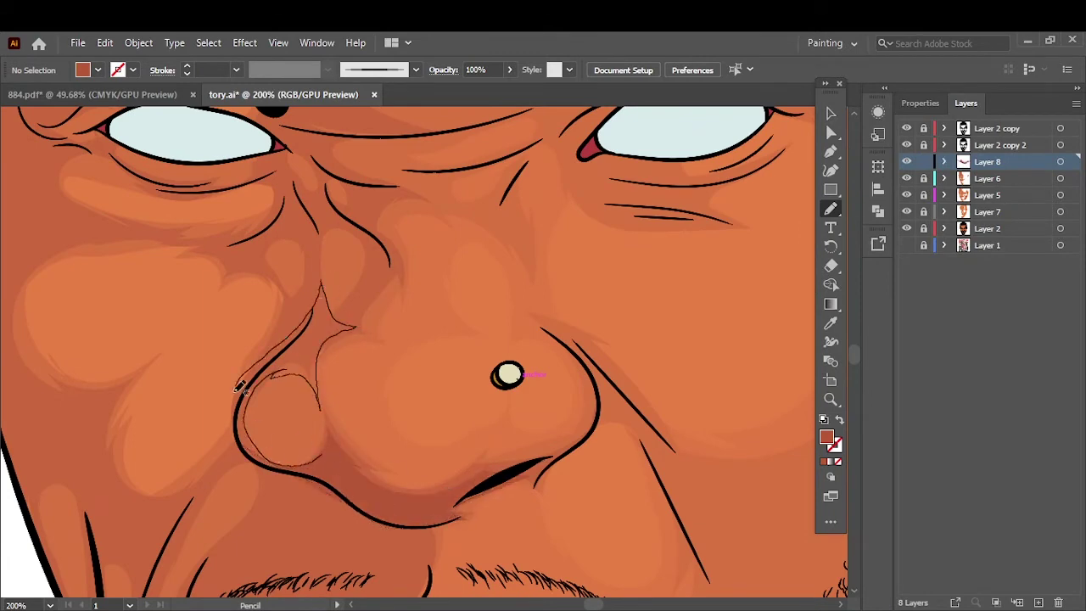
{"action": "left_click_drag", "start_coordinate": [240, 387], "coordinate": [241, 389]}
{"action": "key", "text": "ctrl+0"}
- Add further dark shading shapes around and on the nose
{"action": "key", "text": "ctrl+plus"}
{"action": "key", "text": "ctrl+plus"}
{"action": "key", "text": "ctrl+plus"}
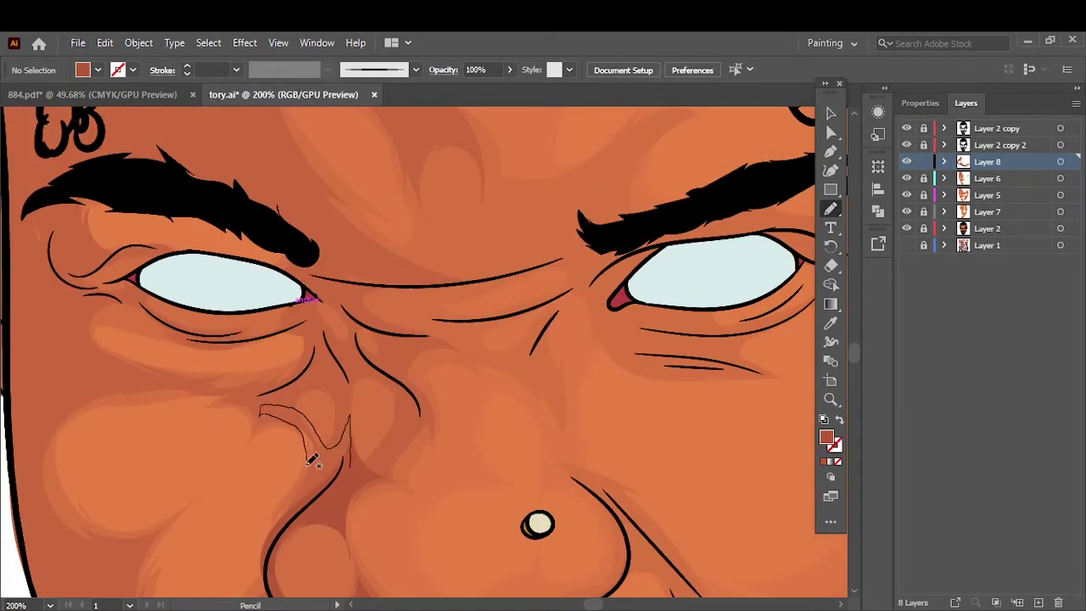
{"action": "left_click_drag", "start_coordinate": [312, 460], "coordinate": [314, 462]}
{"action": "left_click_drag", "start_coordinate": [344, 443], "coordinate": [350, 450]}
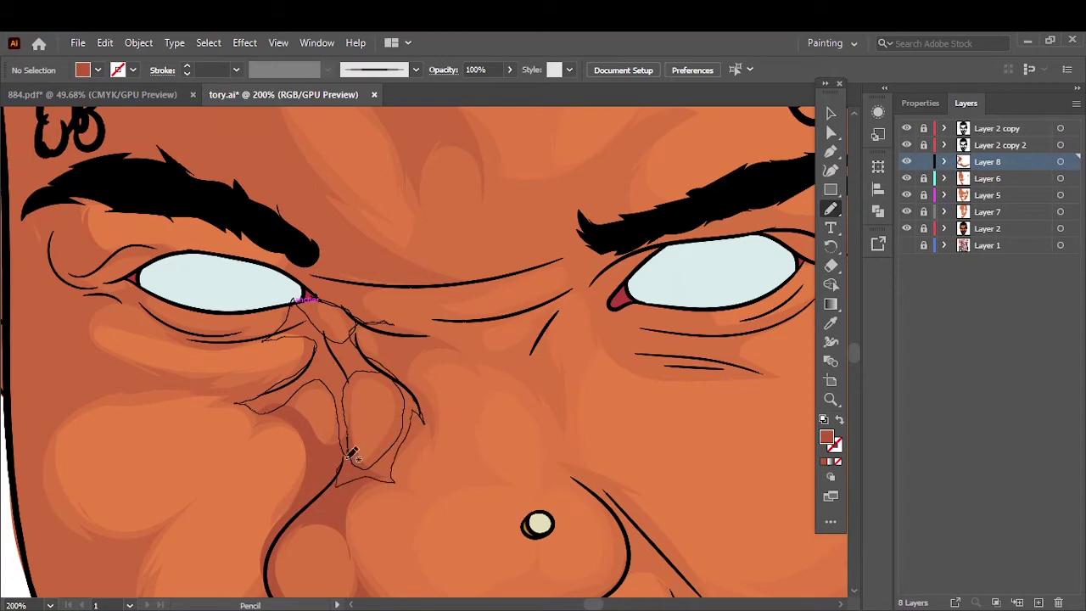
{"action": "left_click_drag", "start_coordinate": [405, 388], "coordinate": [413, 422]}
{"action": "key", "text": "ctrl+0"}
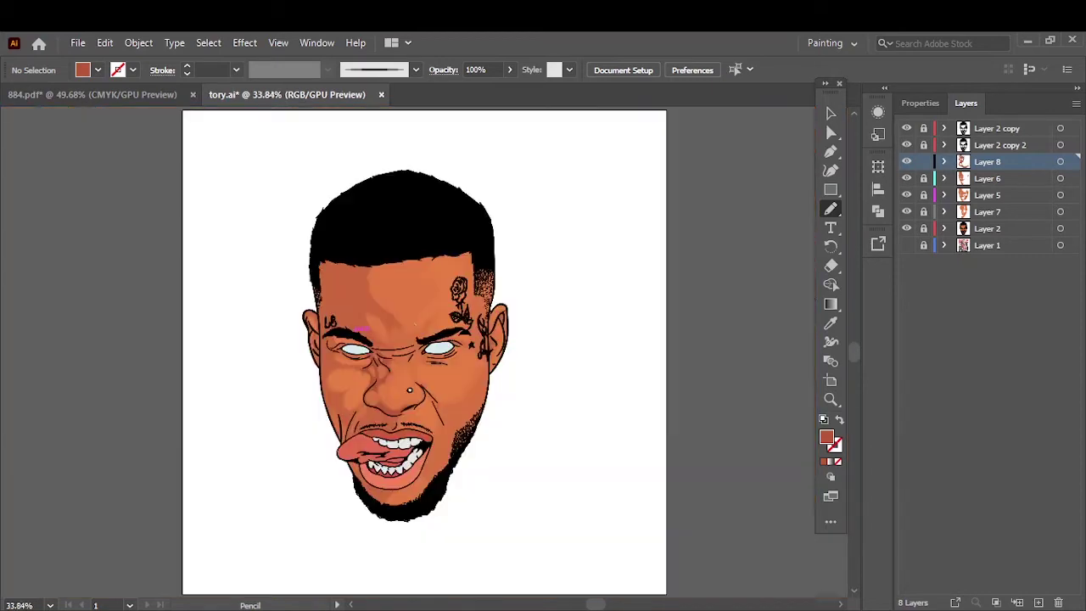
{"action": "scroll", "coordinate": [379, 411], "scroll_direction": "up", "scroll_amount": 7}
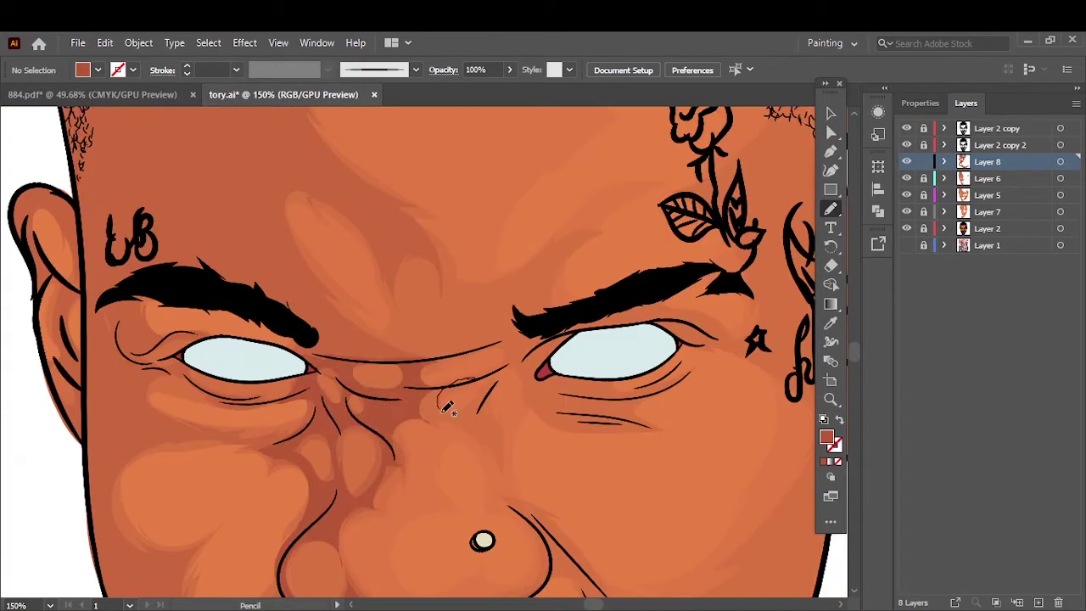
{"action": "key", "text": "ctrl"}
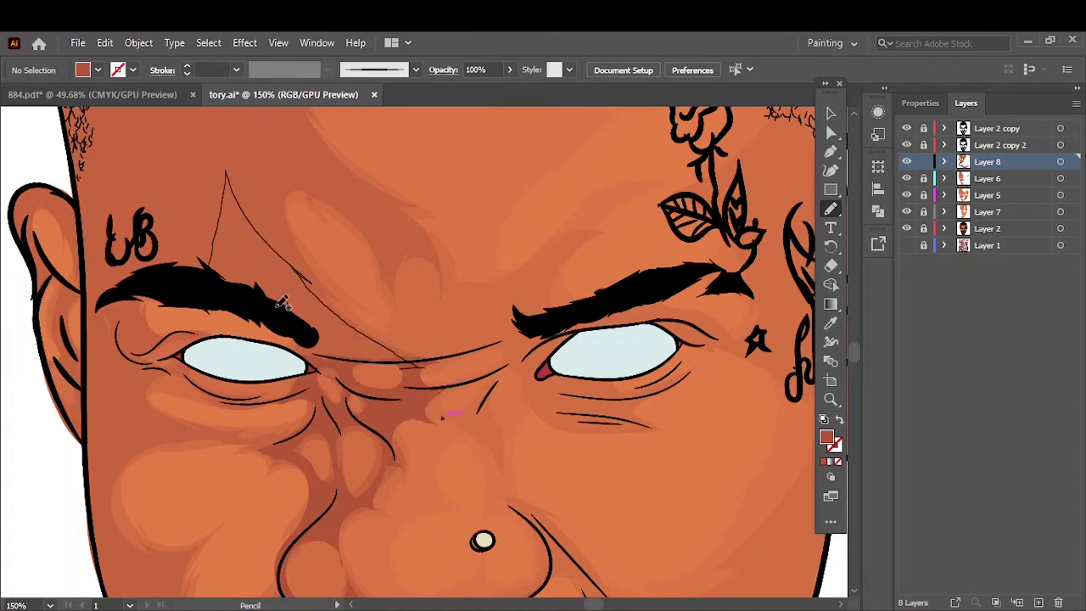
{"action": "key", "text": "ctrl+0"}
{"action": "scroll", "coordinate": [419, 234], "scroll_direction": "up", "scroll_amount": 7}
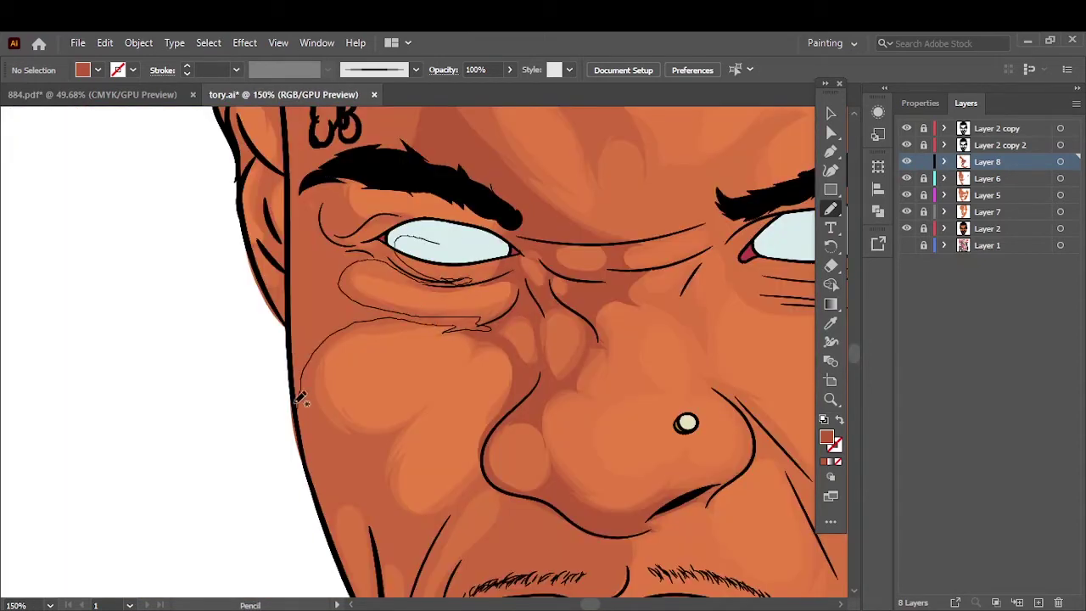
{"action": "scroll", "coordinate": [360, 211], "scroll_direction": "up", "scroll_amount": 2}
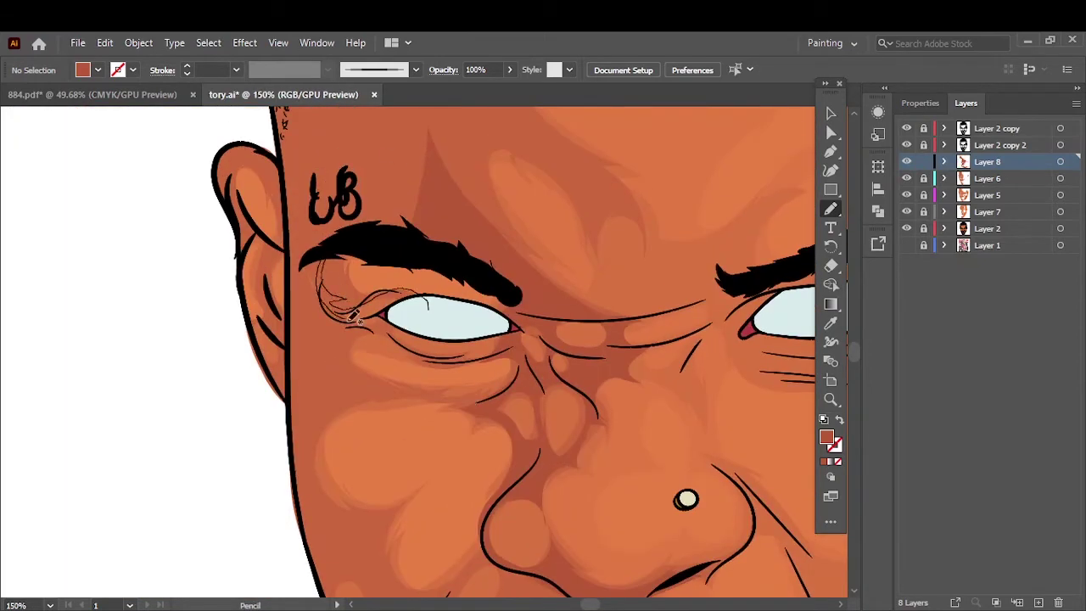
- Shade the wrinkles beside and under the left eye
{"action": "left_click_drag", "start_coordinate": [430, 286], "coordinate": [425, 296]}
{"action": "left_click_drag", "start_coordinate": [318, 271], "coordinate": [353, 334]}
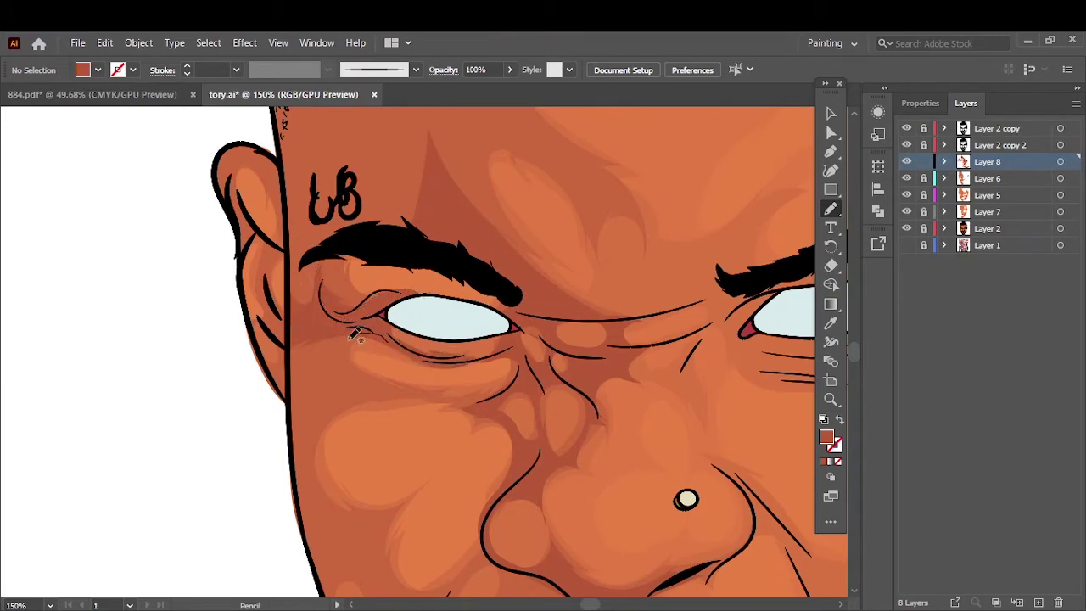
{"action": "scroll", "coordinate": [417, 331], "scroll_direction": "up", "scroll_amount": 3}
{"action": "scroll", "coordinate": [370, 475], "scroll_direction": "up", "scroll_amount": 3}
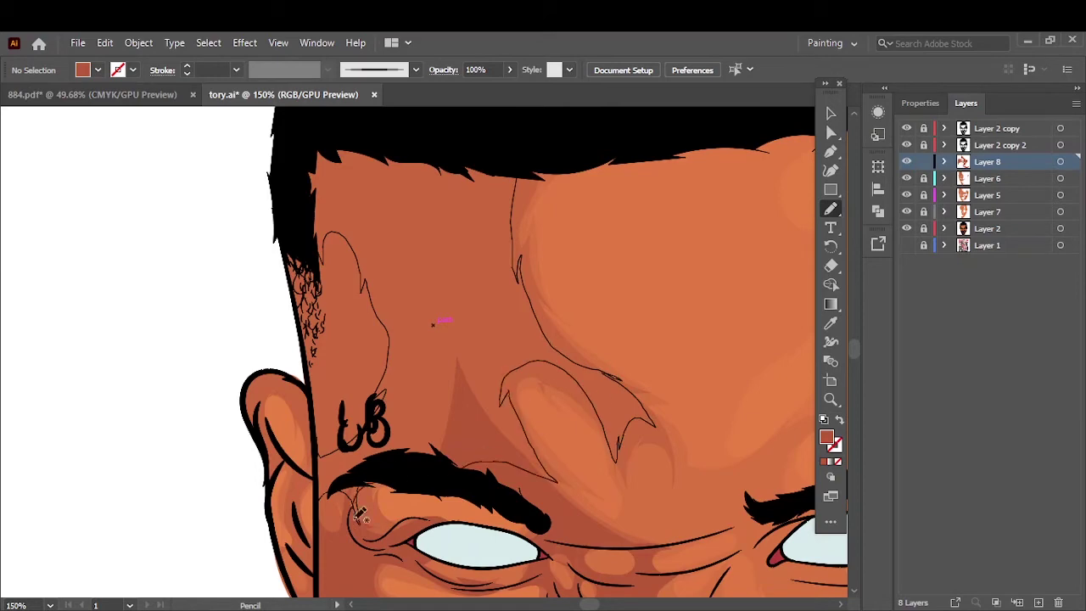
- Shade the brow, the forehead and the cheek beside the mouth
{"action": "left_click_drag", "start_coordinate": [619, 450], "coordinate": [543, 465]}
{"action": "left_click_drag", "start_coordinate": [574, 497], "coordinate": [575, 346]}
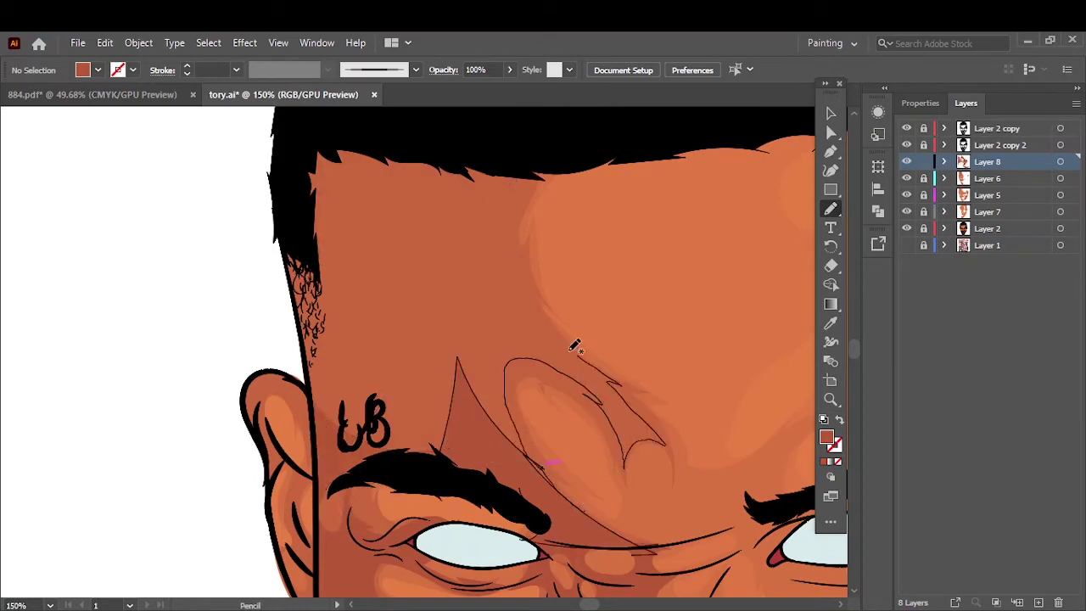
{"action": "left_click_drag", "start_coordinate": [582, 504], "coordinate": [586, 507]}
{"action": "scroll", "coordinate": [616, 513], "scroll_direction": "down", "scroll_amount": 10}
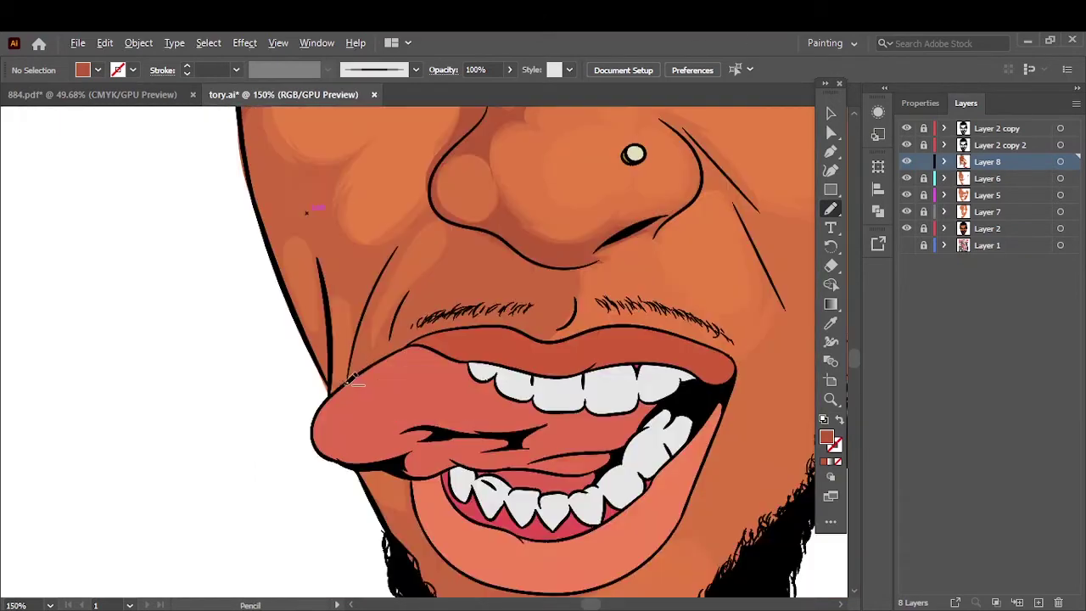
{"action": "scroll", "coordinate": [357, 268], "scroll_direction": "up", "scroll_amount": 2}
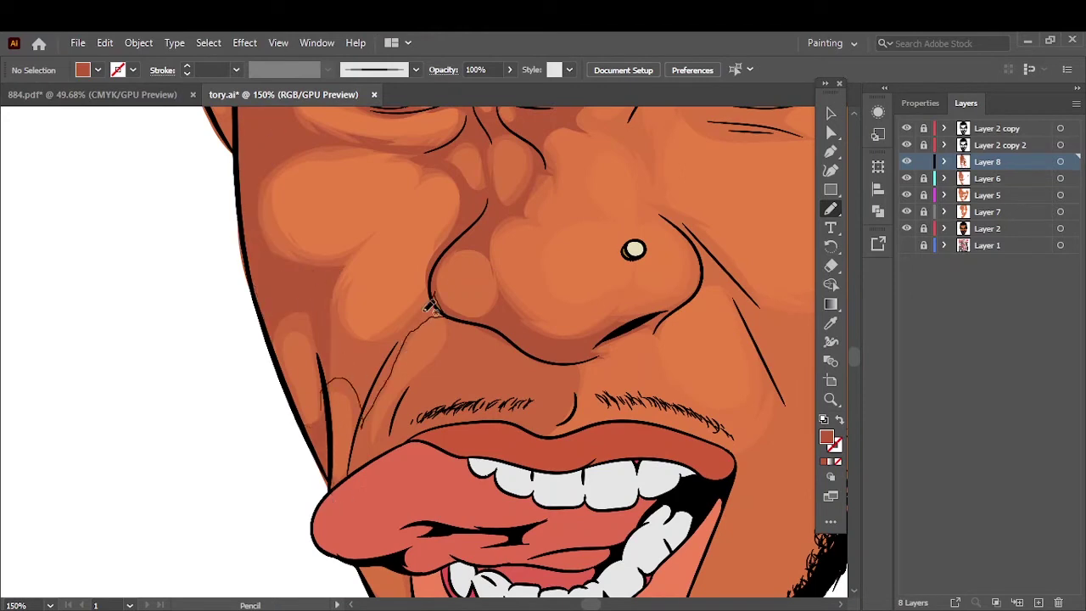
{"action": "left_click_drag", "start_coordinate": [350, 454], "coordinate": [365, 482]}
{"action": "key", "text": "ctrl+0"}
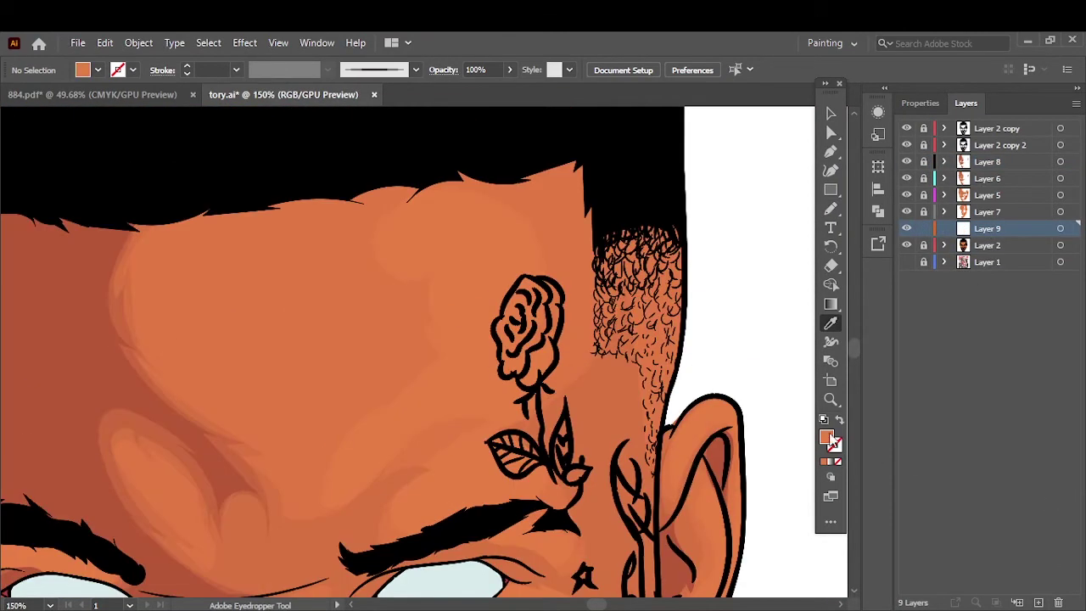
- Set a lighter orange fill for the facial highlight shapes
{"action": "double_click", "coordinate": [833, 437]}
{"action": "left_click", "coordinate": [958, 209]}
{"action": "key", "text": "n"}
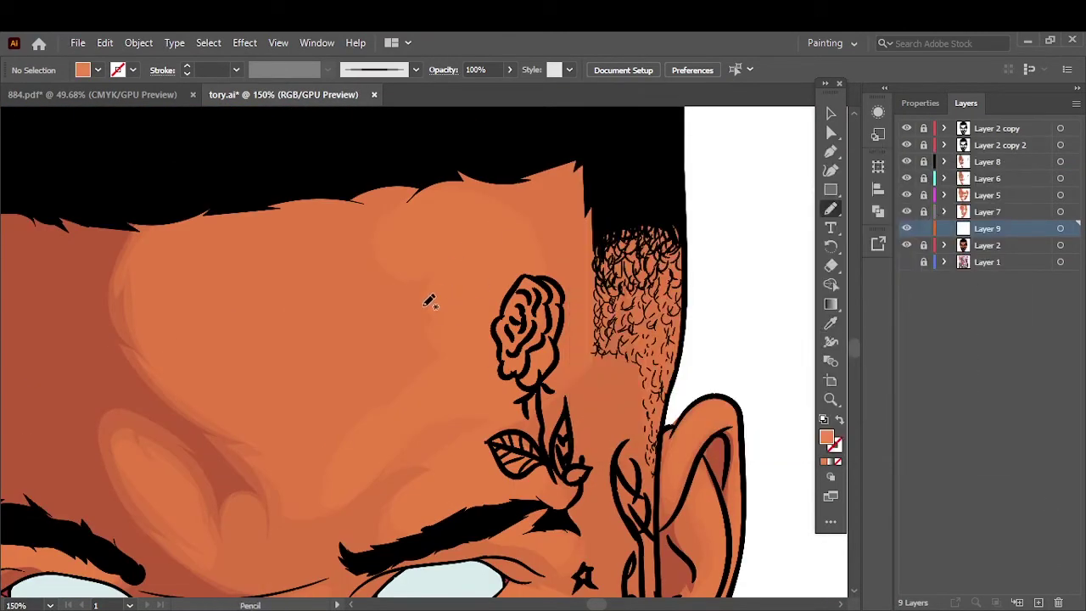
{"action": "key", "text": "ctrl+0"}
{"action": "key", "text": "ctrl+1"}
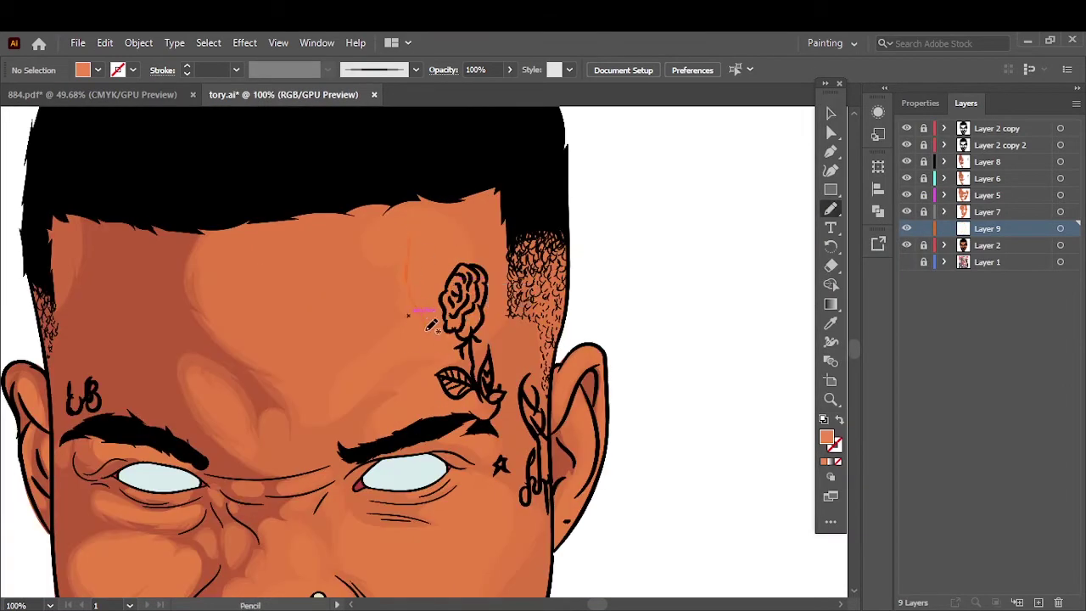
{"action": "scroll", "coordinate": [410, 465], "scroll_direction": "down", "scroll_amount": 3}
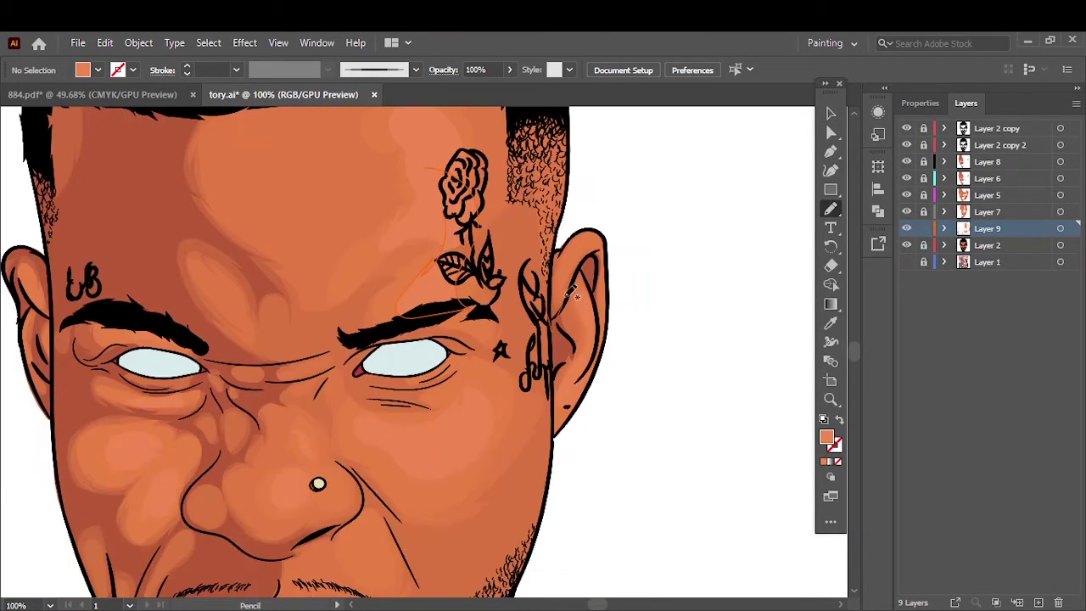
- Select all the highlight shapes on the layer and brighten them with Recolor Artwork
{"action": "key", "text": "ctrl+0"}
{"action": "key", "text": "ctrl+1"}
{"action": "key", "text": "ctrl+0"}
{"action": "key", "text": "ctrl+a"}
{"action": "scroll", "coordinate": [432, 421], "scroll_direction": "up", "scroll_amount": 3}
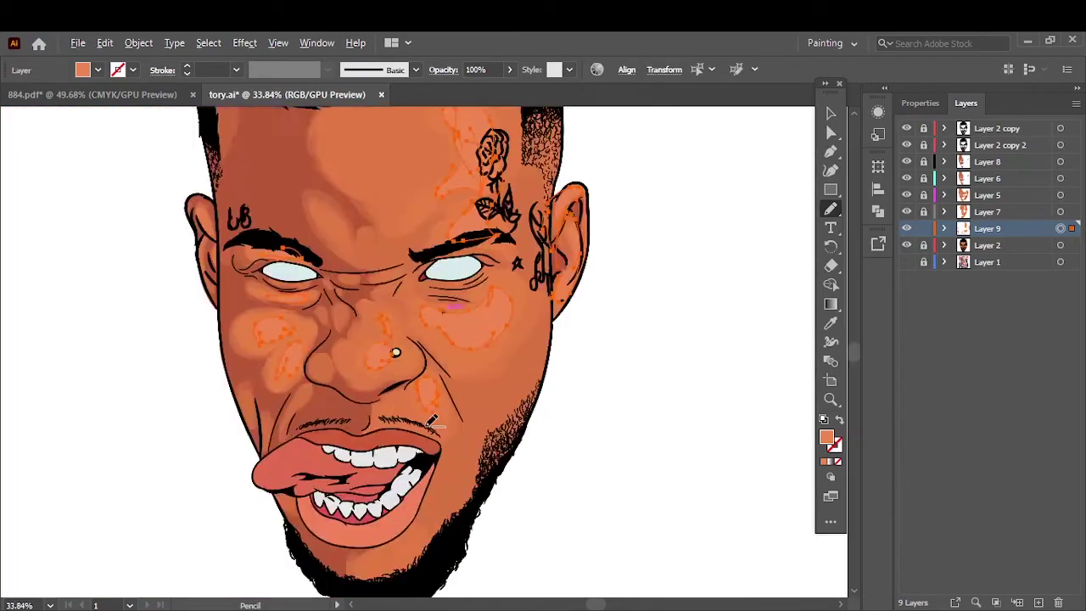
{"action": "scroll", "coordinate": [432, 421], "scroll_direction": "up", "scroll_amount": 5}
{"action": "left_click", "coordinate": [105, 42]}
{"action": "left_click", "coordinate": [407, 323]}
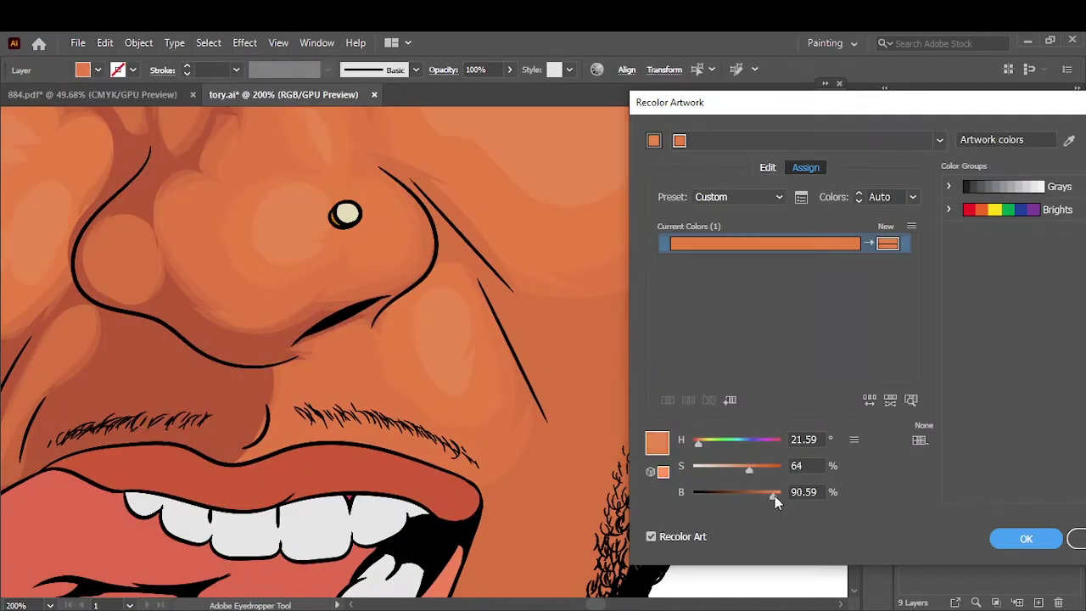
{"action": "key", "text": "Return"}
- Lighten the cheek highlight colour through Recolor Artwork
{"action": "key", "text": "ctrl+0"}
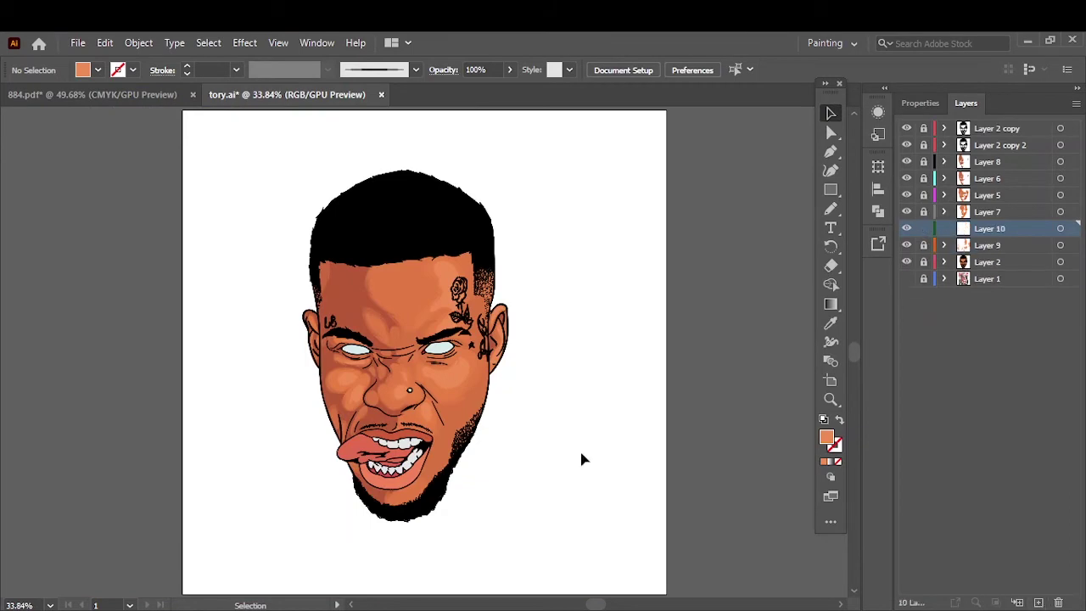
{"action": "key", "text": "ctrl+equal"}
{"action": "key", "text": "ctrl+equal"}
{"action": "key", "text": "ctrl+equal"}
{"action": "key", "text": "n"}
{"action": "left_click", "coordinate": [104, 42]}
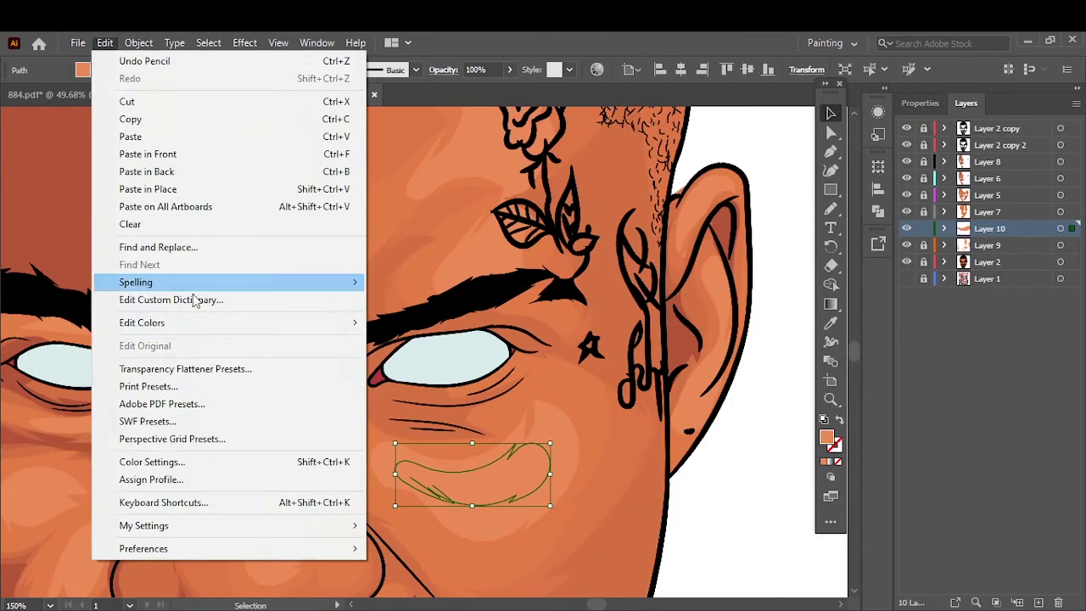
{"action": "left_click", "coordinate": [381, 330]}
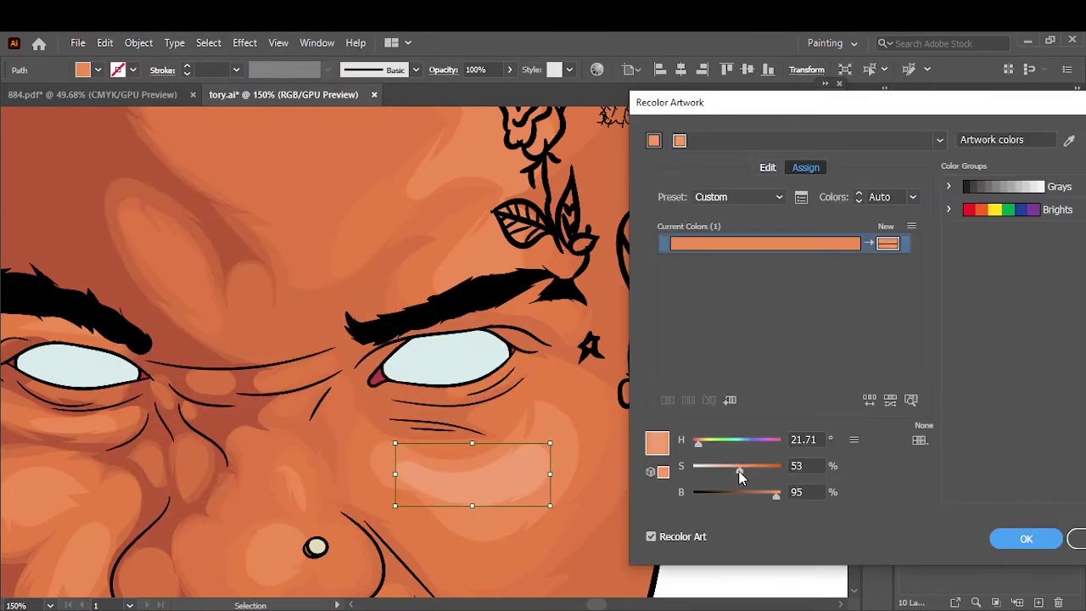
{"action": "key", "text": "Return"}
- Draw a short pale highlight stroke beside the nose
{"action": "key", "text": "ctrl+0"}
{"action": "key", "text": "ctrl+equal"}
{"action": "key", "text": "ctrl+equal"}
{"action": "key", "text": "ctrl+equal"}
{"action": "key", "text": "n"}
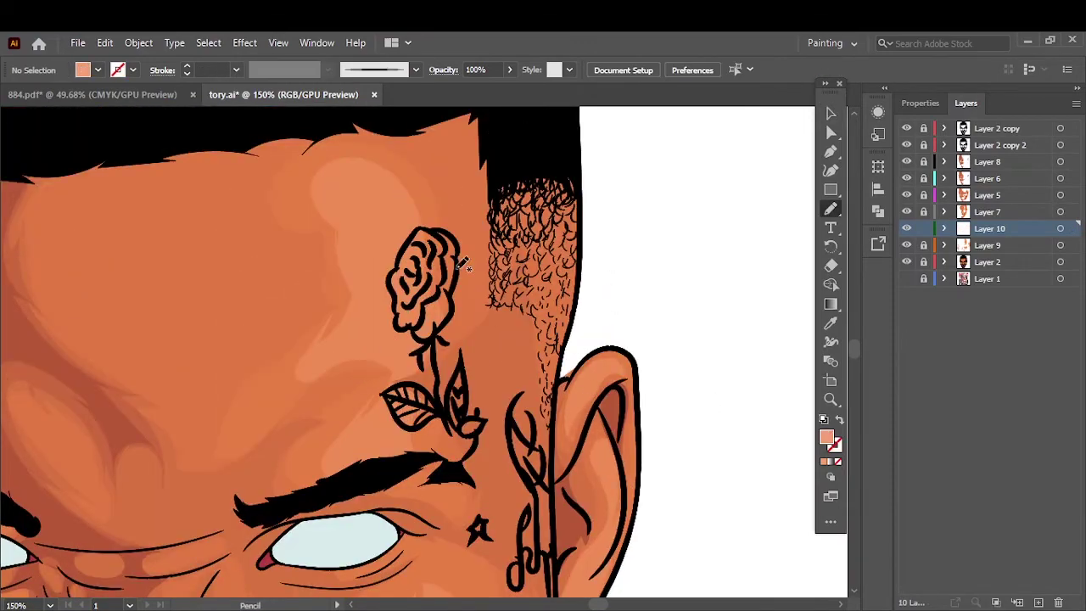
{"action": "scroll", "coordinate": [391, 399], "scroll_direction": "down", "scroll_amount": 3}
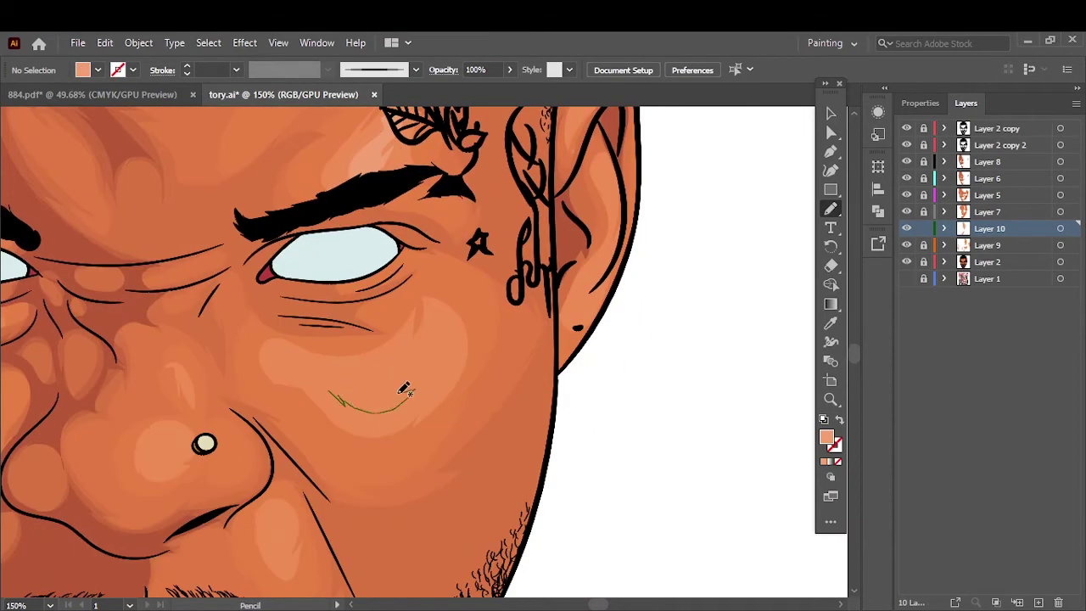
{"action": "key", "text": "ctrl+0"}
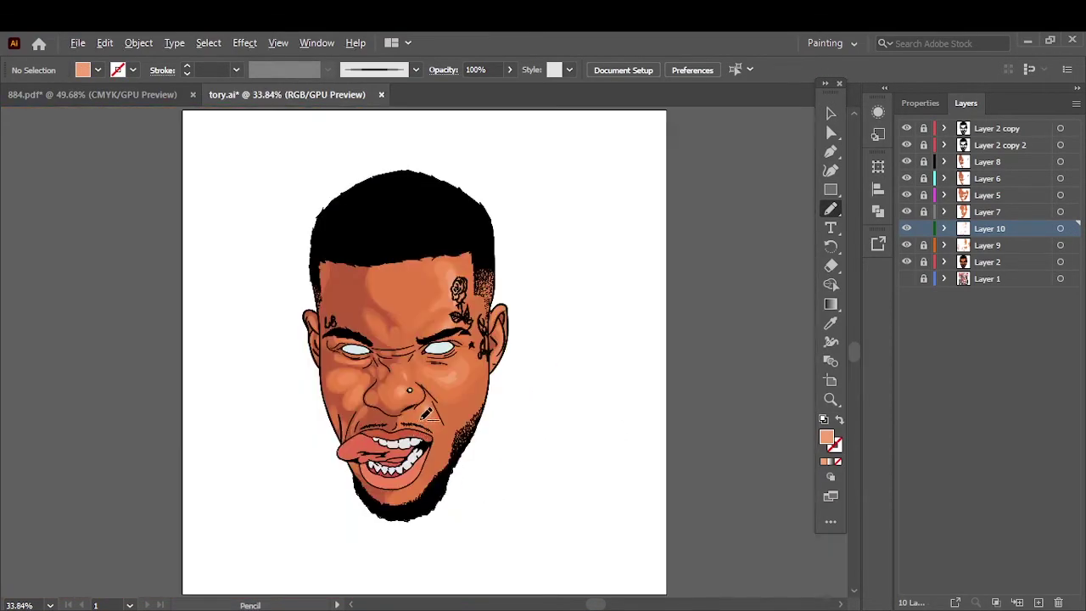
{"action": "key", "text": "ctrl+equal"}
{"action": "key", "text": "ctrl+equal"}
{"action": "key", "text": "ctrl+equal"}
{"action": "scroll", "coordinate": [260, 289], "scroll_direction": "up", "scroll_amount": 1}
{"action": "left_click_drag", "start_coordinate": [259, 288], "coordinate": [242, 339]}
{"action": "scroll", "coordinate": [262, 407], "scroll_direction": "up", "scroll_amount": 3}
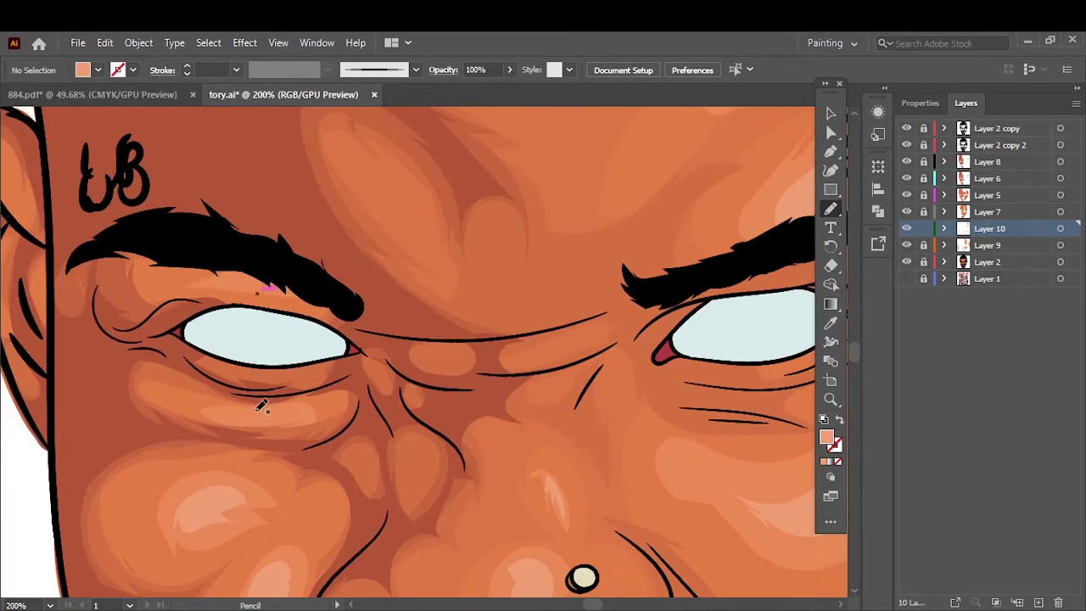
{"action": "key", "text": "ctrl+0"}
- Add a new layer for eye shading and sample the eye white's pale colour as fill
{"action": "key", "text": "ctrl+l"}
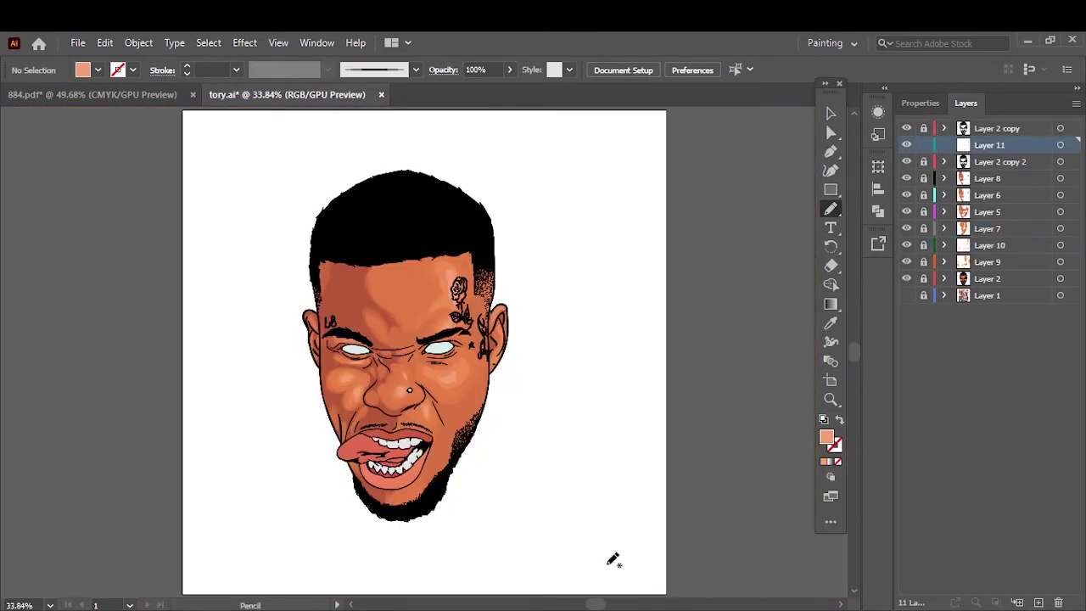
{"action": "key", "text": "ctrl+equal"}
{"action": "key", "text": "ctrl+equal"}
{"action": "key", "text": "ctrl+equal"}
{"action": "key", "text": "i"}
{"action": "left_click", "coordinate": [592, 344]}
{"action": "scroll", "coordinate": [591, 343], "scroll_direction": "up", "scroll_amount": 2}
{"action": "key", "text": "n"}
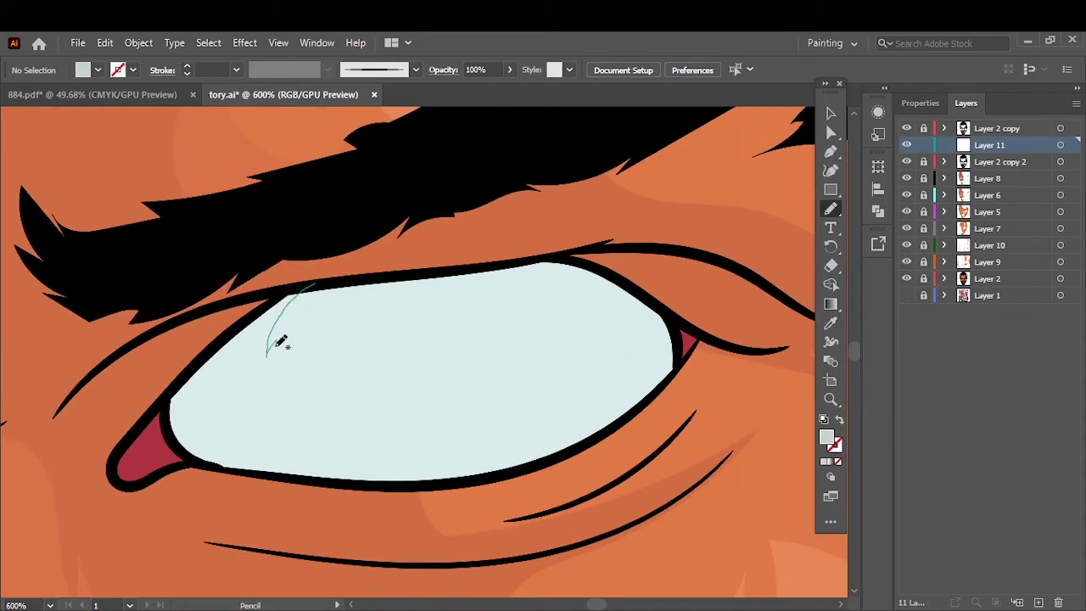
- Draw pale shadow shapes along the corners and lower lid of the eye
{"action": "left_click_drag", "start_coordinate": [287, 302], "coordinate": [289, 296]}
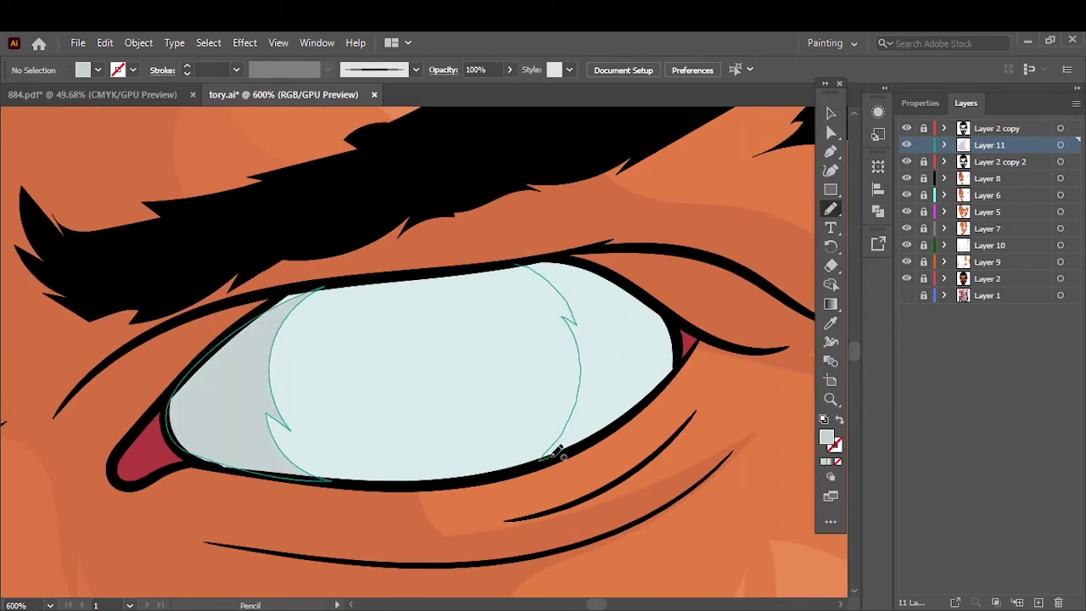
{"action": "left_click_drag", "start_coordinate": [556, 454], "coordinate": [584, 327]}
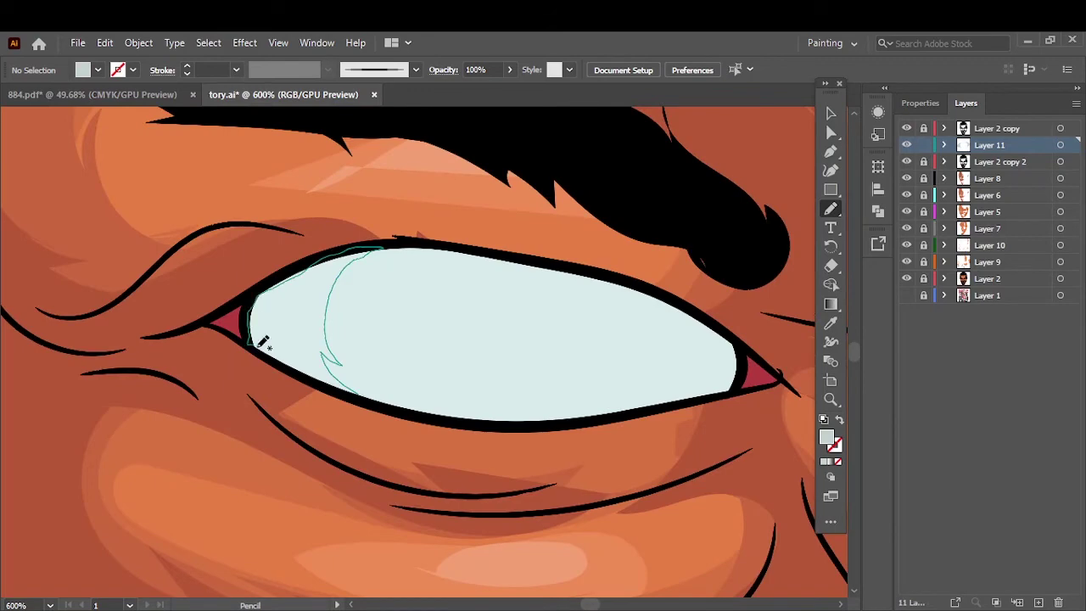
{"action": "left_click_drag", "start_coordinate": [263, 341], "coordinate": [280, 358]}
{"action": "left_click_drag", "start_coordinate": [606, 270], "coordinate": [645, 311]}
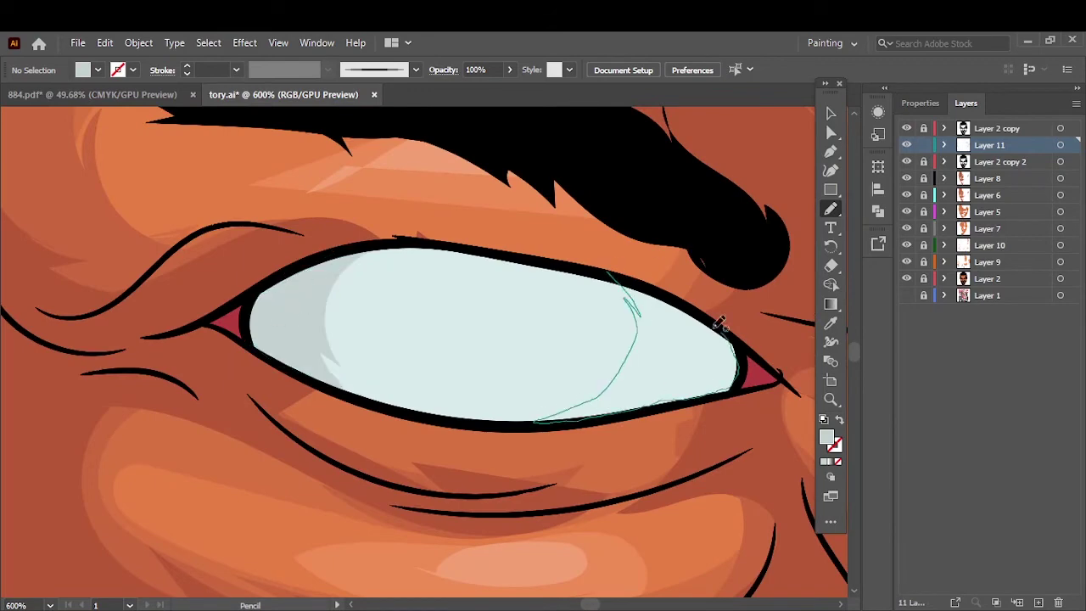
{"action": "left_click_drag", "start_coordinate": [720, 322], "coordinate": [720, 324]}
{"action": "key", "text": "ctrl+0"}
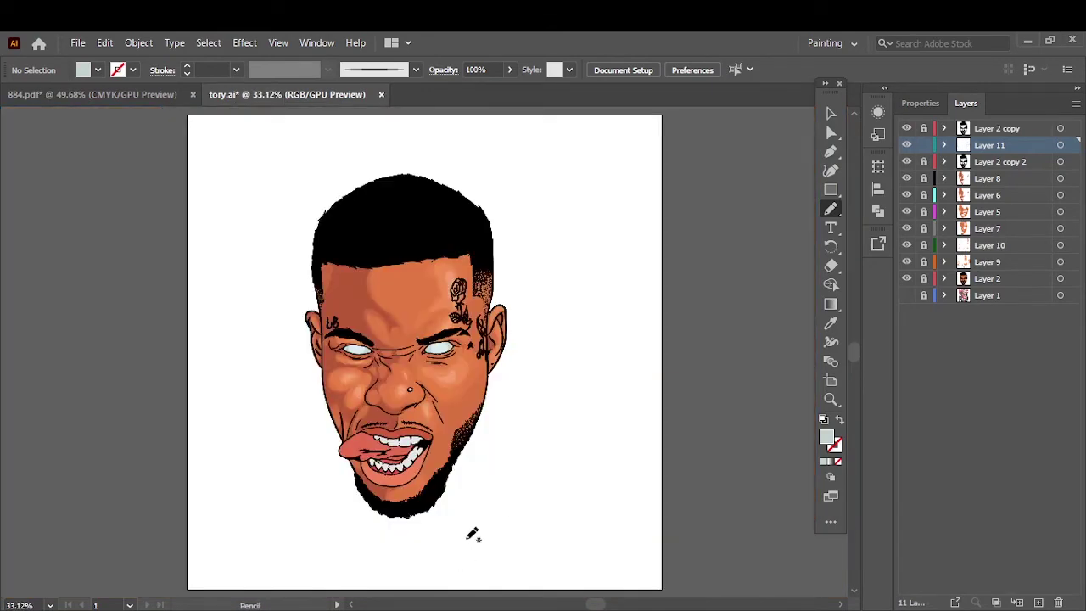
{"action": "scroll", "coordinate": [448, 458], "scroll_direction": "up", "scroll_amount": 5}
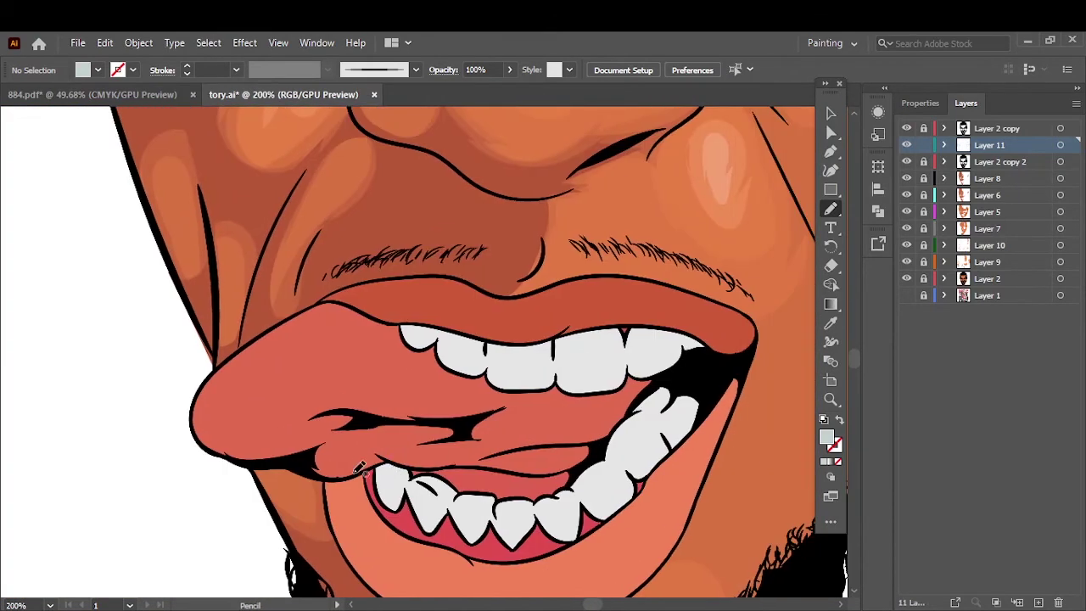
- Sample the tongue's red and change the fill to a slightly deeper red
{"action": "key", "text": "i"}
{"action": "left_click", "coordinate": [383, 402]}
{"action": "double_click", "coordinate": [826, 436]}
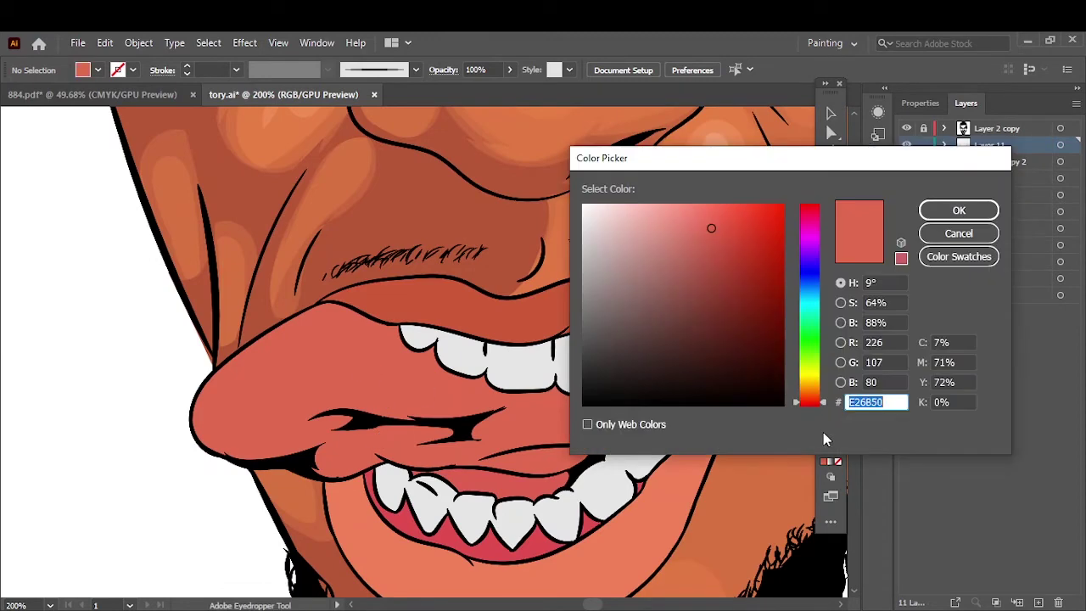
{"action": "left_click", "coordinate": [715, 234]}
{"action": "key", "text": "Return"}
{"action": "left_click", "coordinate": [831, 211]}
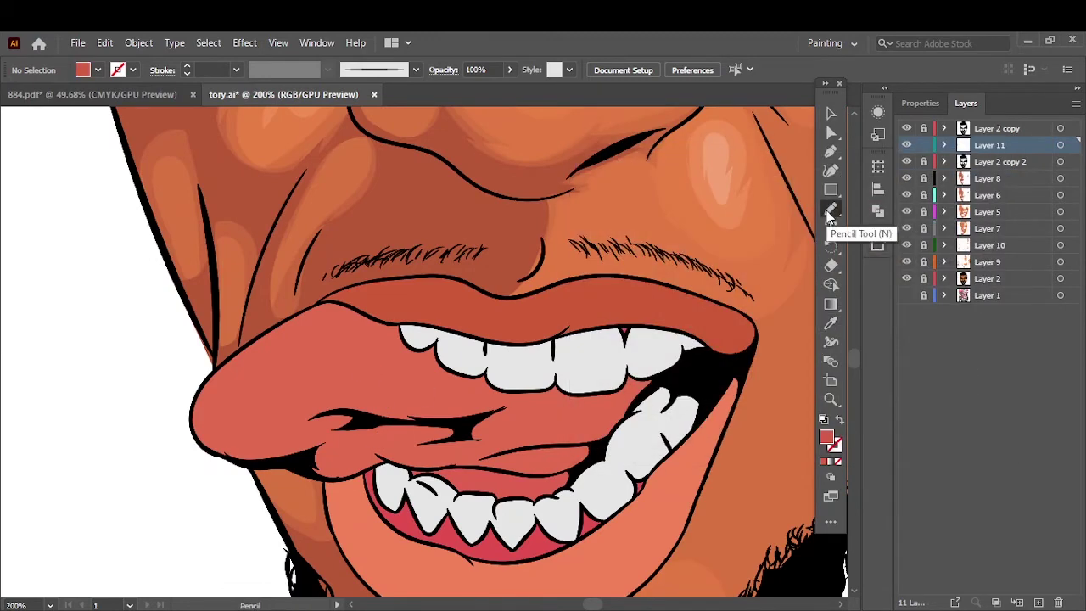
{"action": "scroll", "coordinate": [548, 458], "scroll_direction": "up", "scroll_amount": 1}
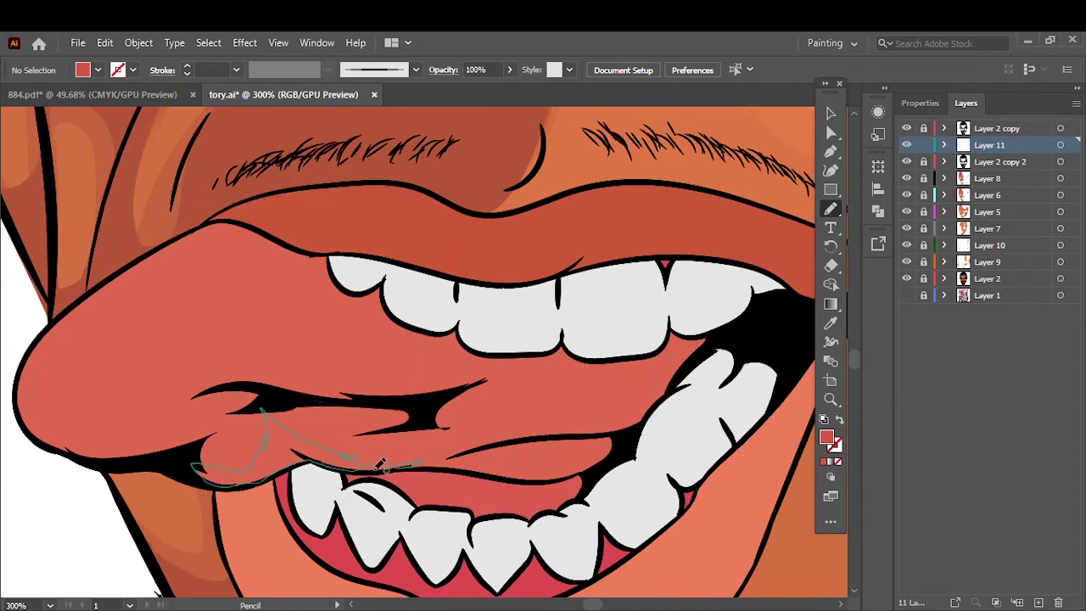
- Draw shading shapes at the tongue's tip, middle and under the upper teeth
{"action": "left_click_drag", "start_coordinate": [380, 465], "coordinate": [412, 462]}
{"action": "mouse_move", "coordinate": [246, 469]}
{"action": "left_mouse_down"}
{"action": "mouse_move", "coordinate": [257, 407]}
{"action": "mouse_move", "coordinate": [264, 455]}
{"action": "left_mouse_up"}
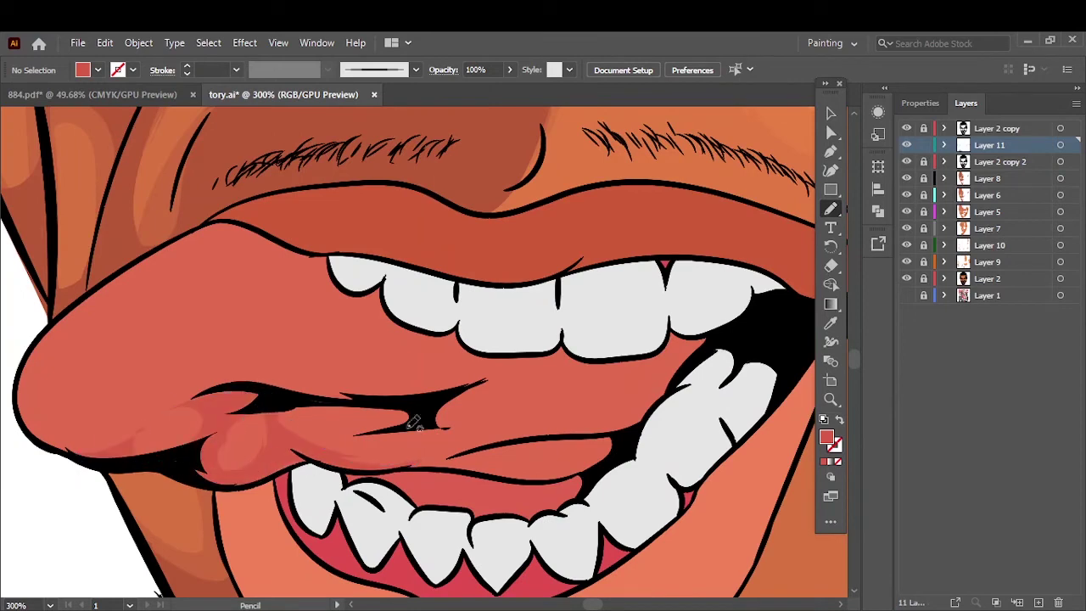
{"action": "left_click_drag", "start_coordinate": [482, 429], "coordinate": [378, 458]}
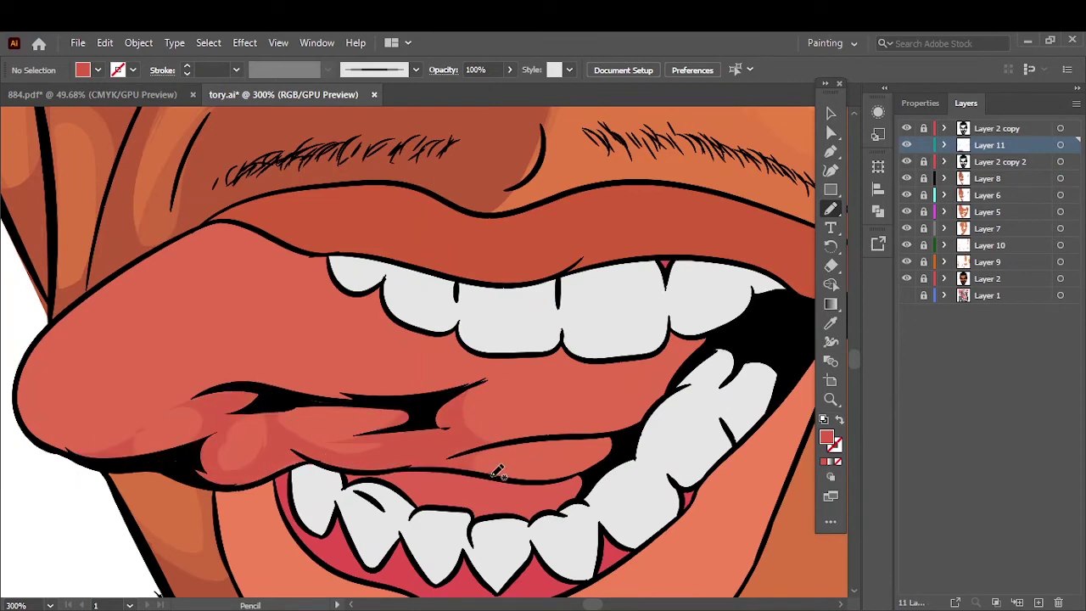
{"action": "left_click_drag", "start_coordinate": [484, 466], "coordinate": [588, 447]}
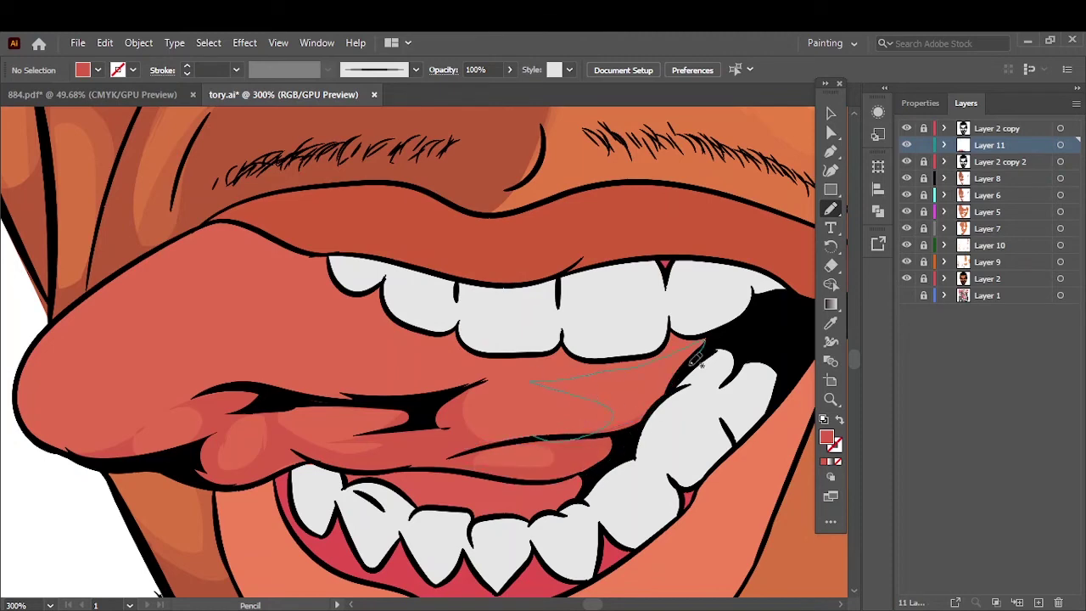
{"action": "left_click_drag", "start_coordinate": [691, 360], "coordinate": [569, 365]}
{"action": "key", "text": "ctrl+0"}
{"action": "scroll", "coordinate": [306, 357], "scroll_direction": "up", "scroll_amount": 10}
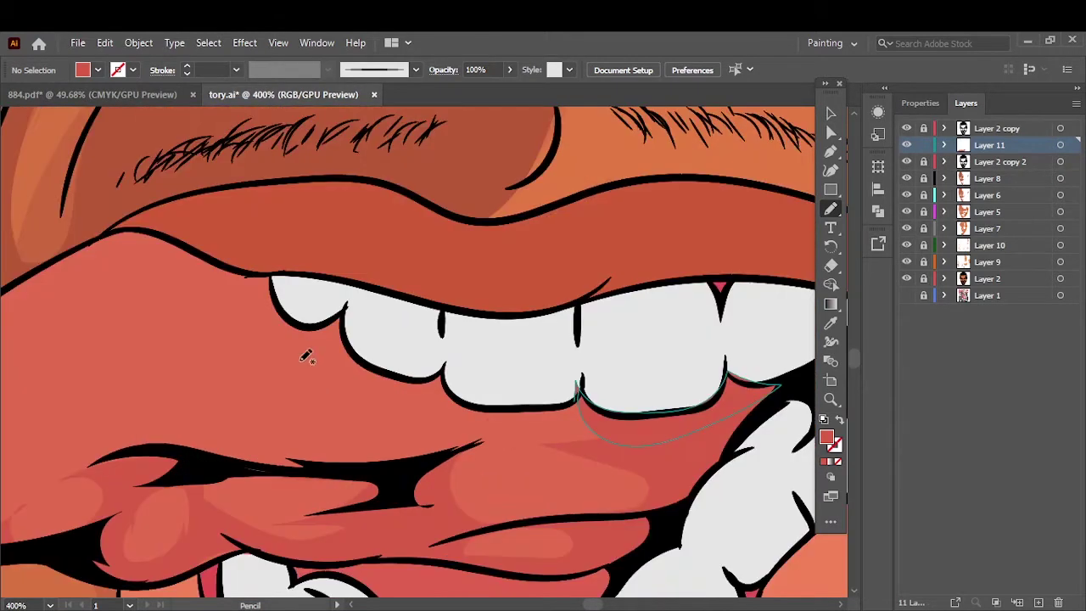
- Select the tongue shape and set a darker red C64B3E fill
{"action": "key", "text": "ctrl+a"}
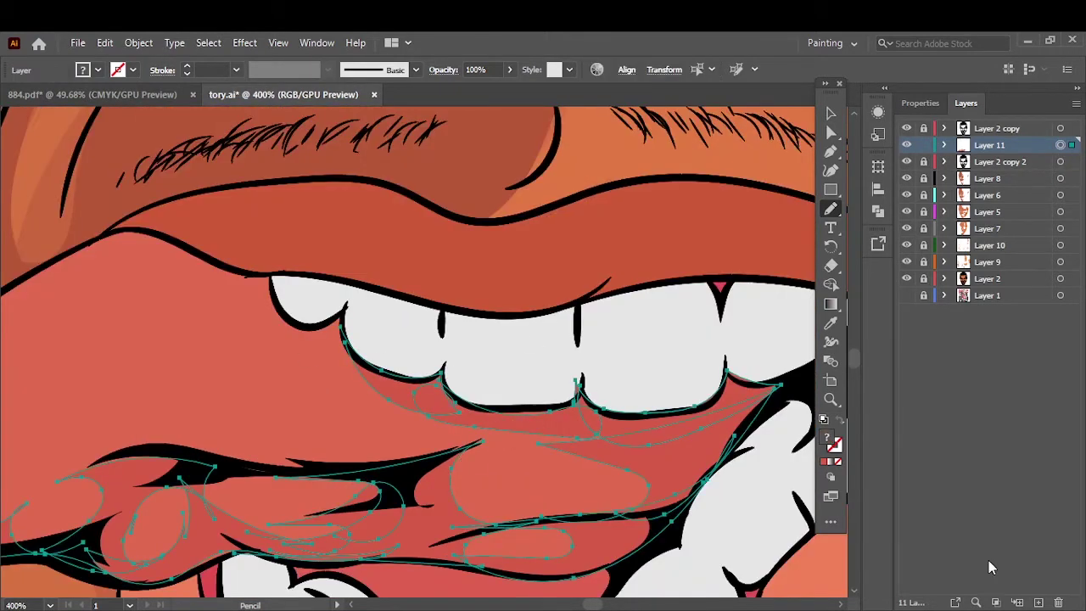
{"action": "key", "text": "ctrl+minus"}
{"action": "double_click", "coordinate": [826, 438]}
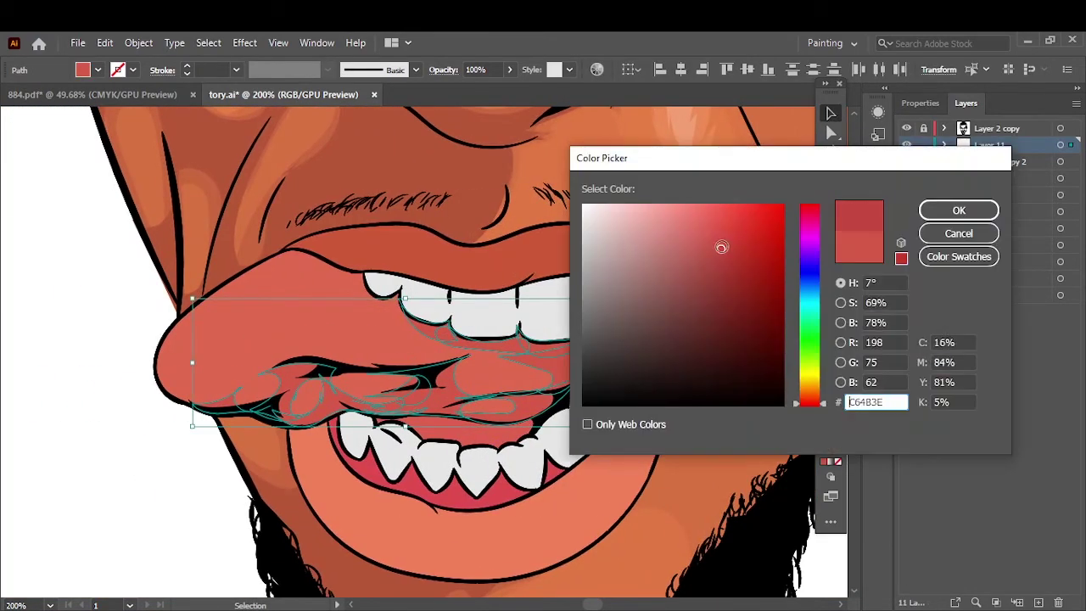
{"action": "key", "text": "Return"}
{"action": "key", "text": "ctrl+shift+a"}
{"action": "scroll", "coordinate": [683, 223], "scroll_direction": "up", "scroll_amount": 2}
{"action": "left_click", "coordinate": [212, 399]}
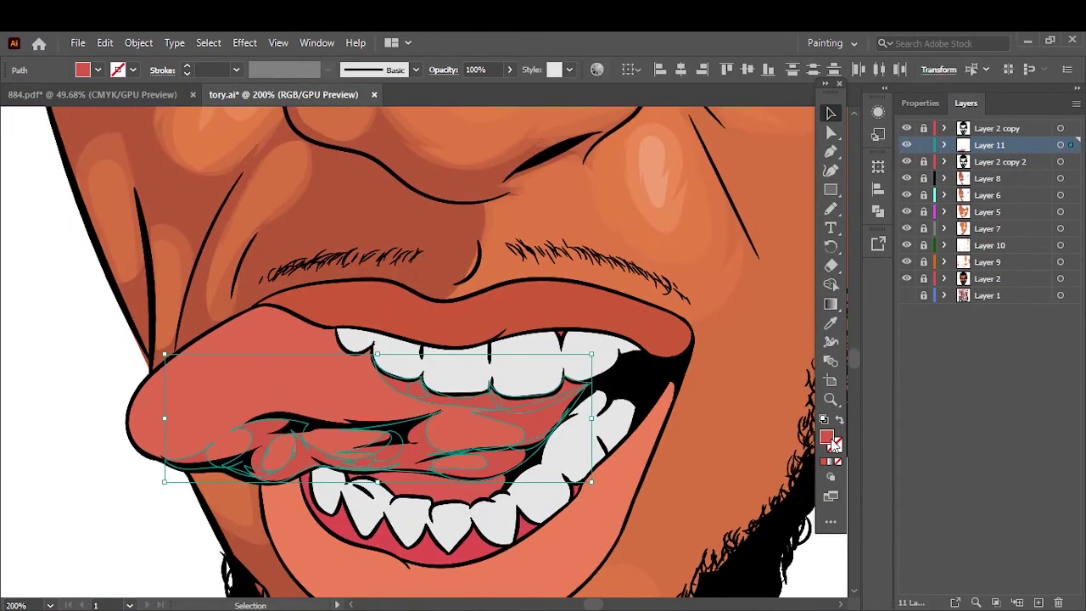
{"action": "double_click", "coordinate": [826, 438]}
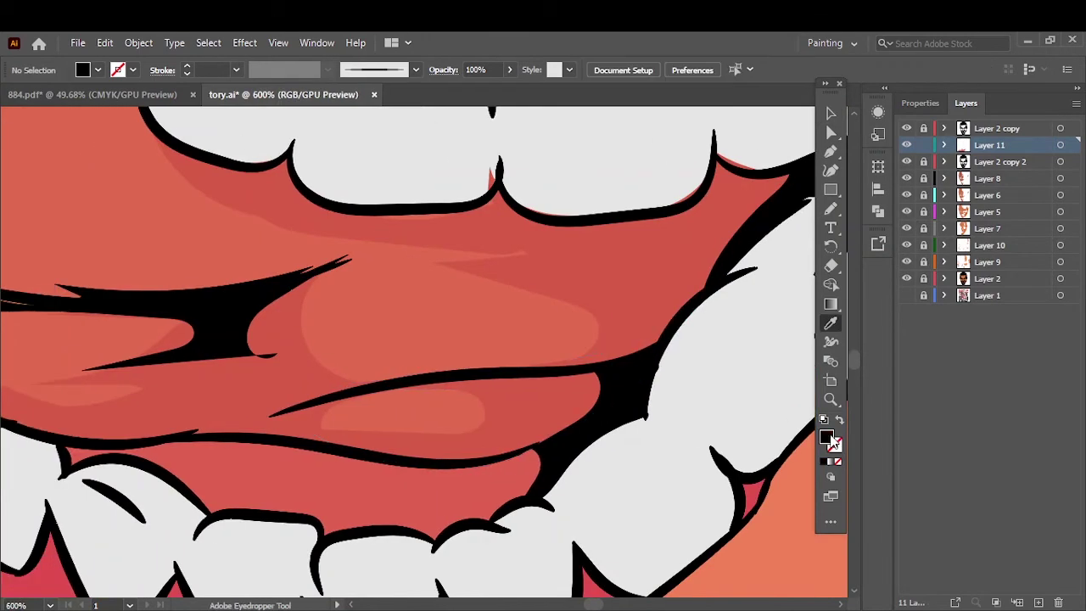
{"action": "double_click", "coordinate": [826, 438]}
{"action": "left_click", "coordinate": [888, 209]}
- Draw darker red shadow shapes under the tongue and along the lip
{"action": "key", "text": "n"}
{"action": "left_click_drag", "start_coordinate": [233, 512], "coordinate": [380, 495]}
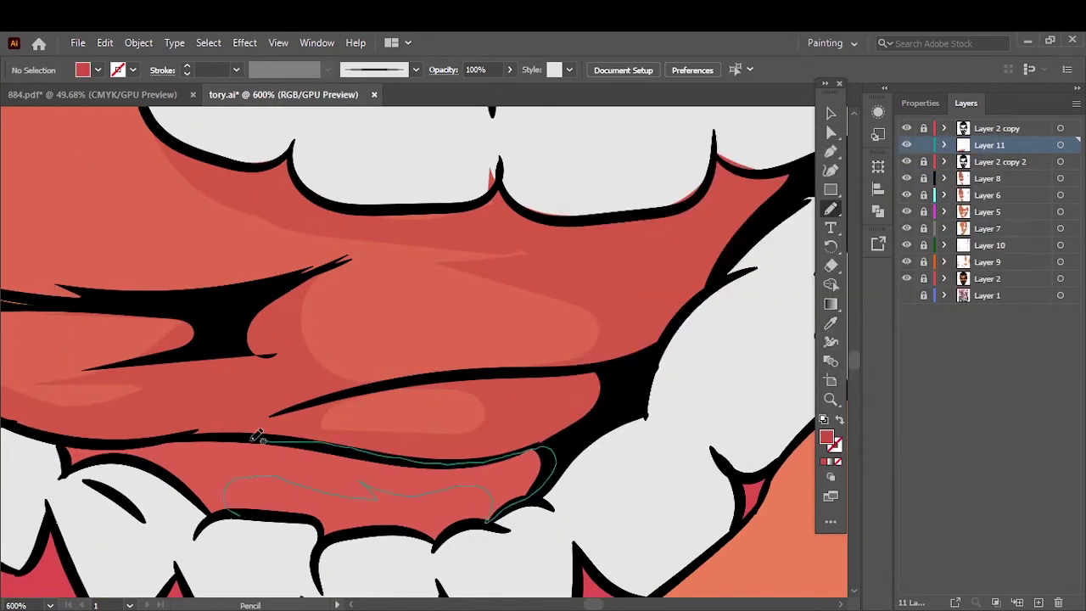
{"action": "left_click_drag", "start_coordinate": [257, 436], "coordinate": [222, 440]}
{"action": "key", "text": "ctrl+0"}
{"action": "scroll", "coordinate": [399, 450], "scroll_direction": "up", "scroll_amount": 5}
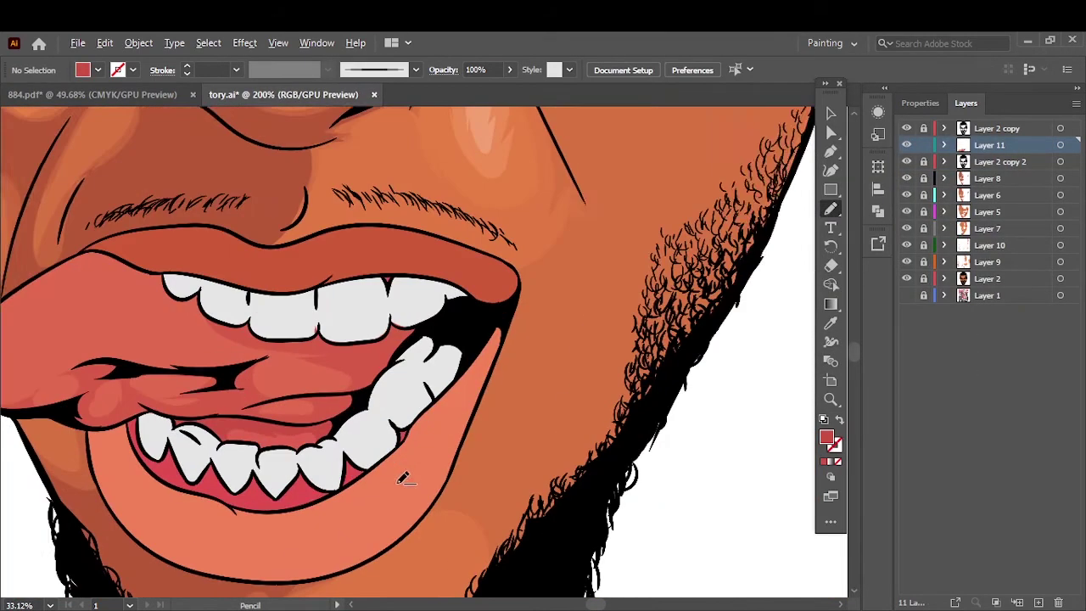
- Set the fill to light grey E5E5E5 and shade the front lower teeth
{"action": "scroll", "coordinate": [399, 458], "scroll_direction": "down", "scroll_amount": 5}
{"action": "scroll", "coordinate": [397, 471], "scroll_direction": "up", "scroll_amount": 5}
{"action": "double_click", "coordinate": [826, 438]}
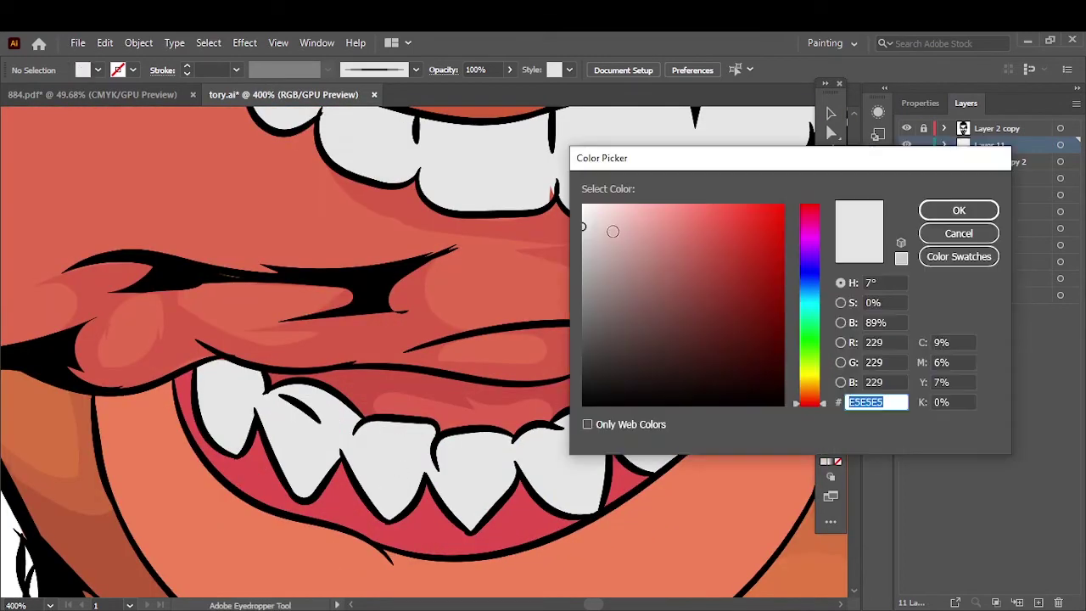
{"action": "left_click", "coordinate": [936, 208]}
{"action": "scroll", "coordinate": [182, 368], "scroll_direction": "up", "scroll_amount": 3}
{"action": "left_click_drag", "start_coordinate": [182, 369], "coordinate": [296, 416]}
{"action": "key", "text": "ctrl+z"}
{"action": "left_click_drag", "start_coordinate": [180, 343], "coordinate": [307, 392]}
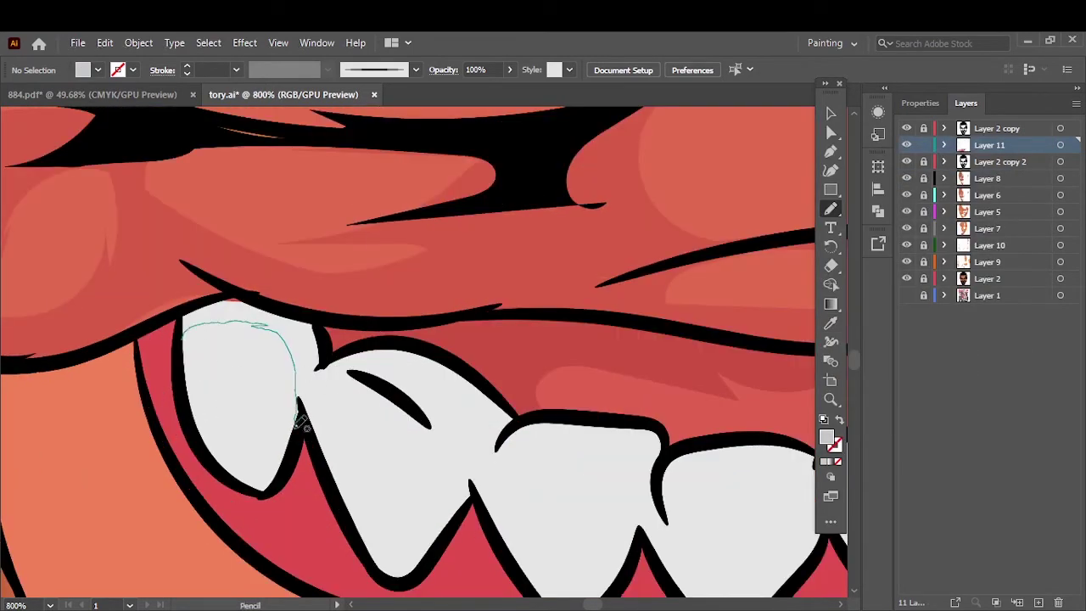
{"action": "left_click_drag", "start_coordinate": [440, 425], "coordinate": [454, 522]}
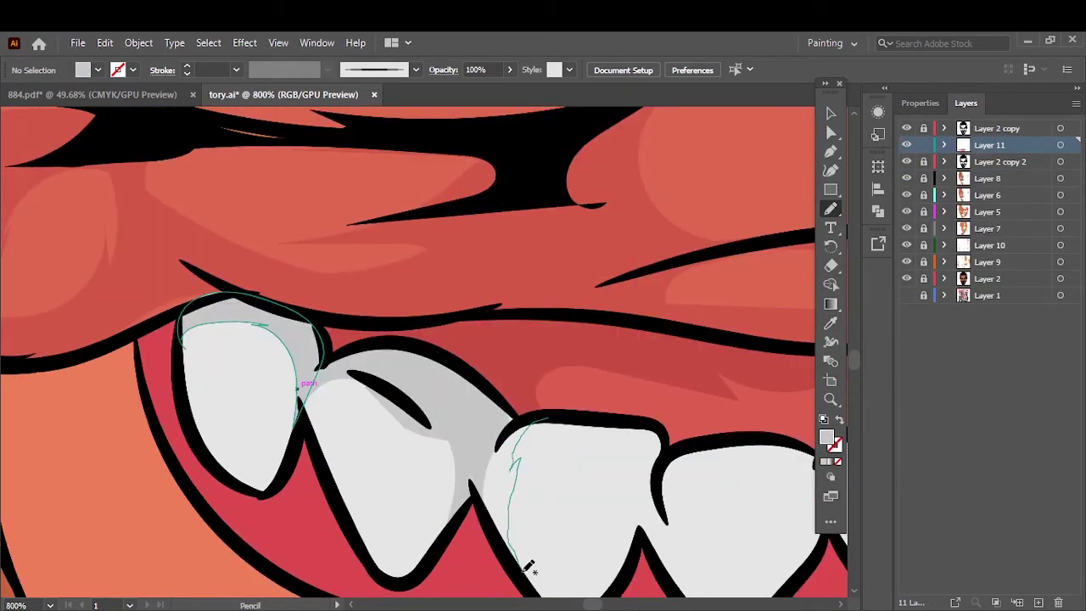
{"action": "key", "text": "ctrl+0"}
{"action": "scroll", "coordinate": [471, 462], "scroll_direction": "up", "scroll_amount": 7}
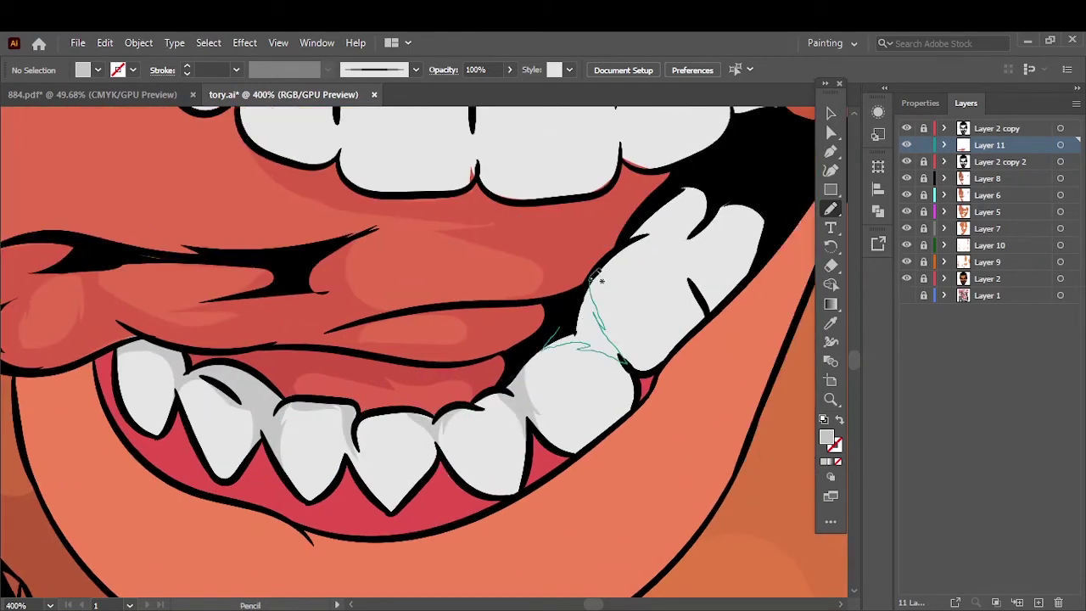
- Shade the side of a back lower tooth and the tooth above it in grey
{"action": "left_click_drag", "start_coordinate": [598, 280], "coordinate": [595, 277]}
{"action": "left_click_drag", "start_coordinate": [683, 194], "coordinate": [678, 204]}
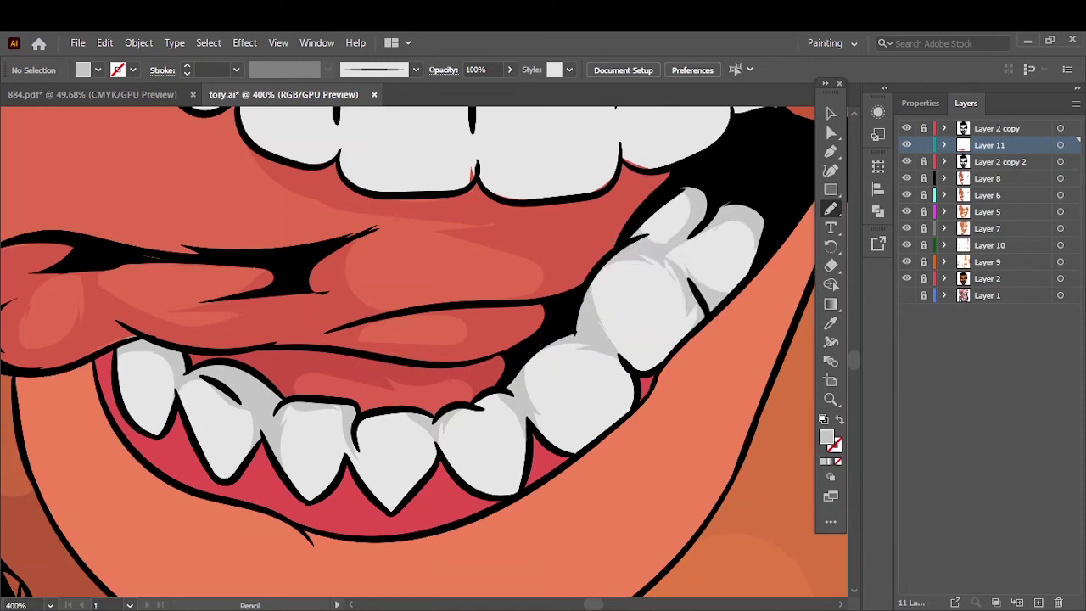
{"action": "key", "text": "ctrl+0"}
{"action": "scroll", "coordinate": [563, 322], "scroll_direction": "up", "scroll_amount": 8}
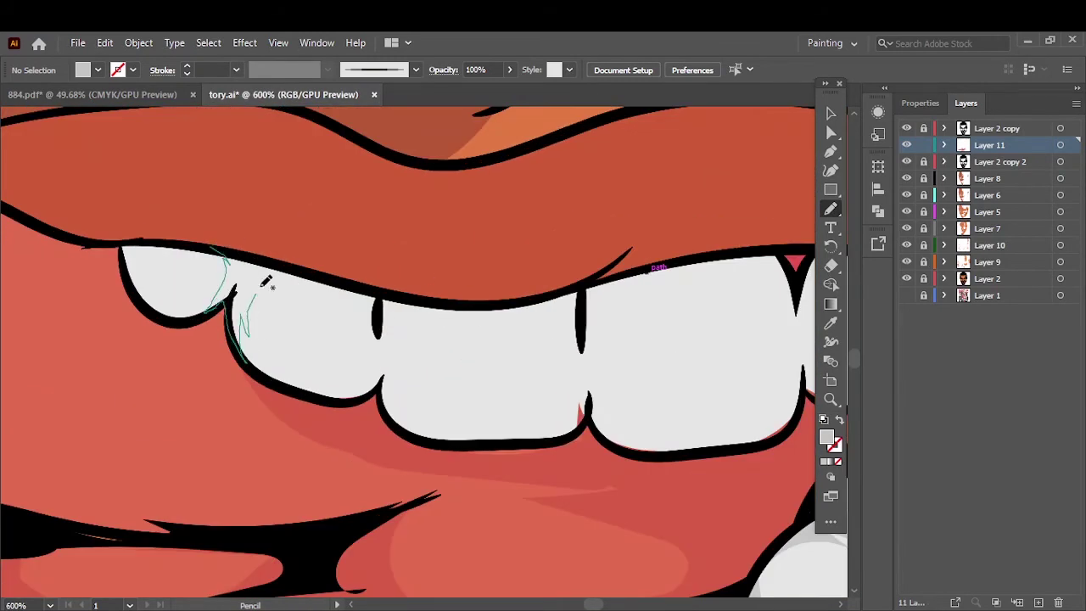
- Shade the upper teeth and the gaps between the middle upper teeth in grey
{"action": "left_click_drag", "start_coordinate": [266, 283], "coordinate": [256, 314]}
{"action": "left_click_drag", "start_coordinate": [126, 253], "coordinate": [125, 255]}
{"action": "left_click_drag", "start_coordinate": [345, 277], "coordinate": [420, 409]}
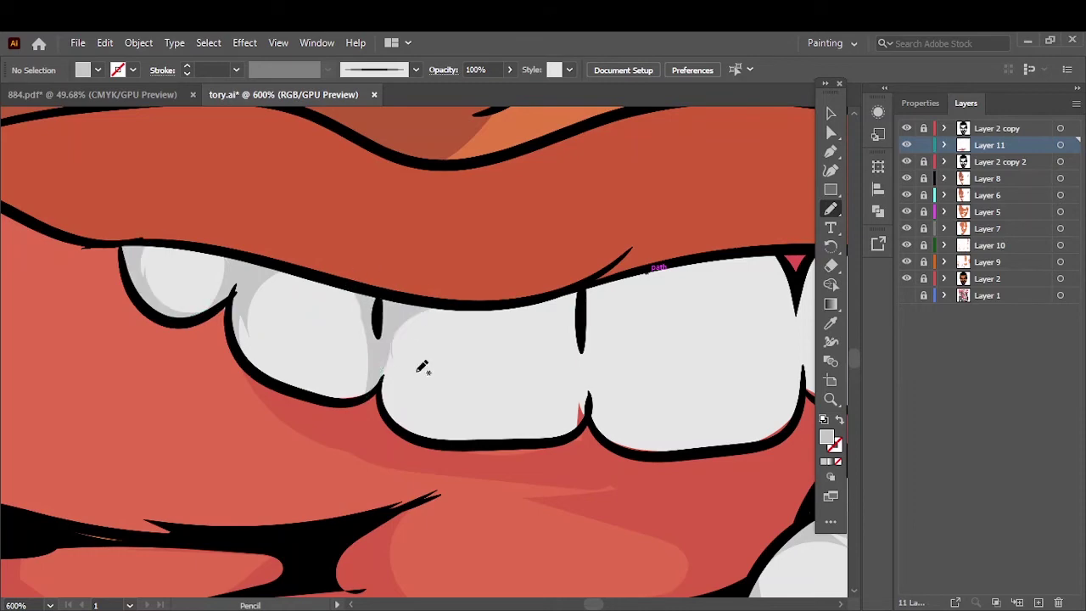
{"action": "left_click_drag", "start_coordinate": [529, 439], "coordinate": [534, 442]}
{"action": "left_click_drag", "start_coordinate": [573, 396], "coordinate": [560, 442]}
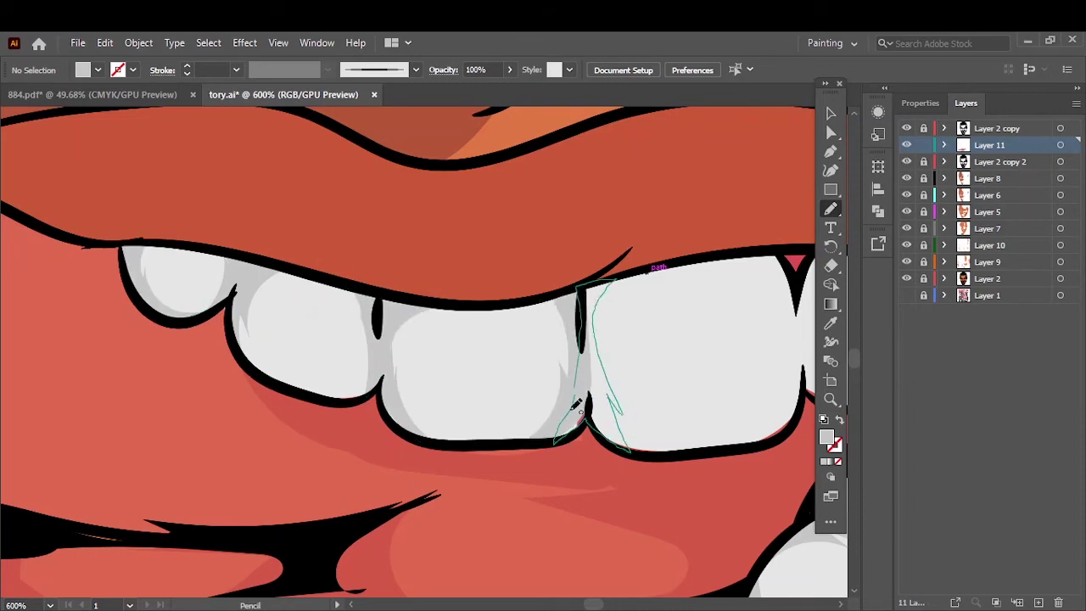
{"action": "scroll", "coordinate": [577, 406], "scroll_direction": "down", "scroll_amount": 5}
{"action": "scroll", "coordinate": [480, 413], "scroll_direction": "up", "scroll_amount": 5}
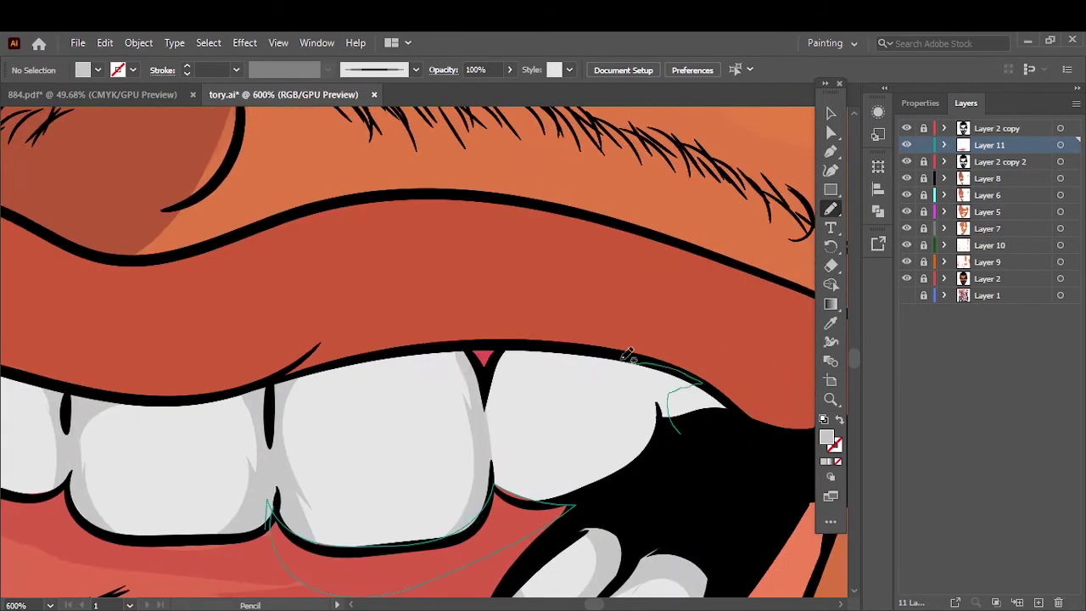
{"action": "scroll", "coordinate": [628, 354], "scroll_direction": "down", "scroll_amount": 5}
- Sample the skin's orange as fill and hide the coloured layers to reveal the photo
{"action": "scroll", "coordinate": [543, 339], "scroll_direction": "up", "scroll_amount": 4}
{"action": "key", "text": "i"}
{"action": "double_click", "coordinate": [827, 437]}
{"action": "left_click", "coordinate": [960, 232]}
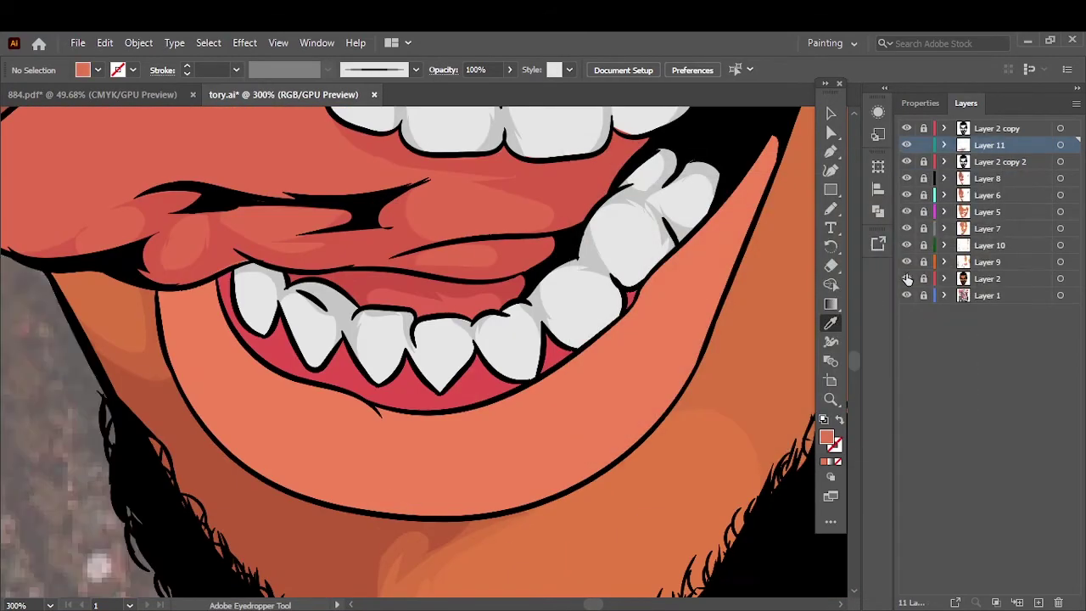
{"action": "left_click_drag", "start_coordinate": [908, 280], "coordinate": [906, 161]}
{"action": "key", "text": "n"}
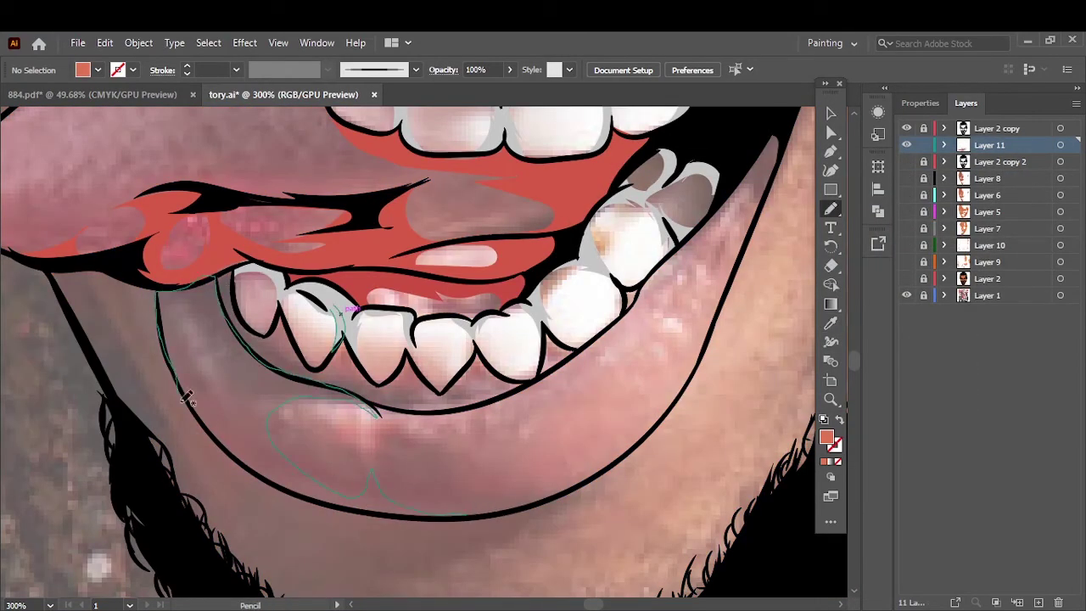
- Trace orange shadow shapes along the lower lip and beside the lower teeth
{"action": "left_click_drag", "start_coordinate": [186, 399], "coordinate": [229, 459]}
{"action": "scroll", "coordinate": [339, 425], "scroll_direction": "down", "scroll_amount": 5}
{"action": "scroll", "coordinate": [420, 473], "scroll_direction": "up", "scroll_amount": 5}
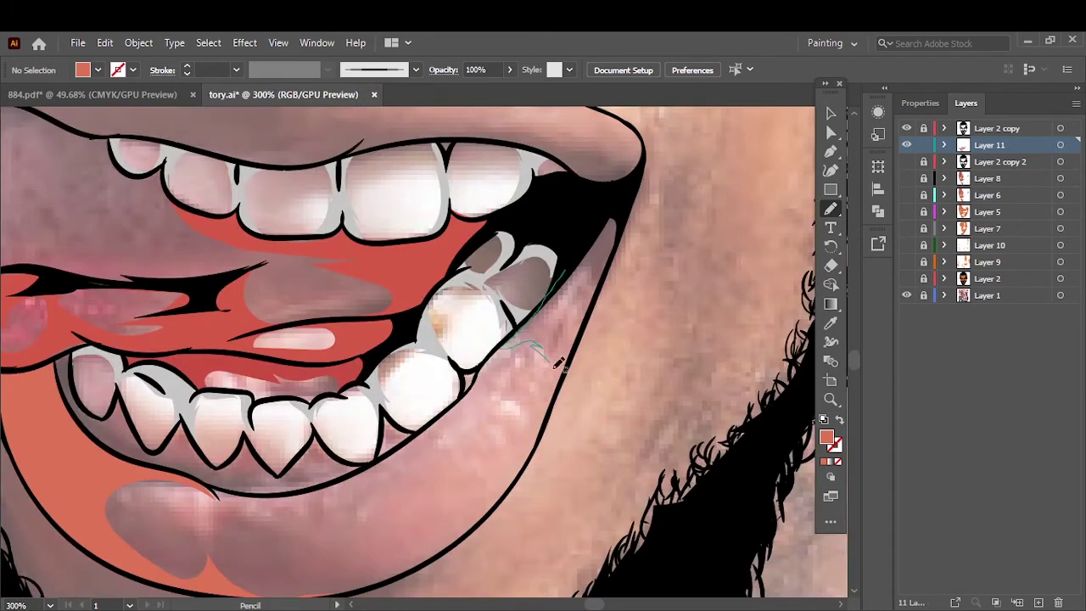
{"action": "left_click_drag", "start_coordinate": [559, 363], "coordinate": [594, 212]}
{"action": "scroll", "coordinate": [509, 340], "scroll_direction": "up", "scroll_amount": 5}
- Show the coloured layers, sample the lip, and set a darker red fill
{"action": "left_click_drag", "start_coordinate": [906, 162], "coordinate": [908, 279]}
{"action": "left_click", "coordinate": [831, 323]}
{"action": "double_click", "coordinate": [826, 437]}
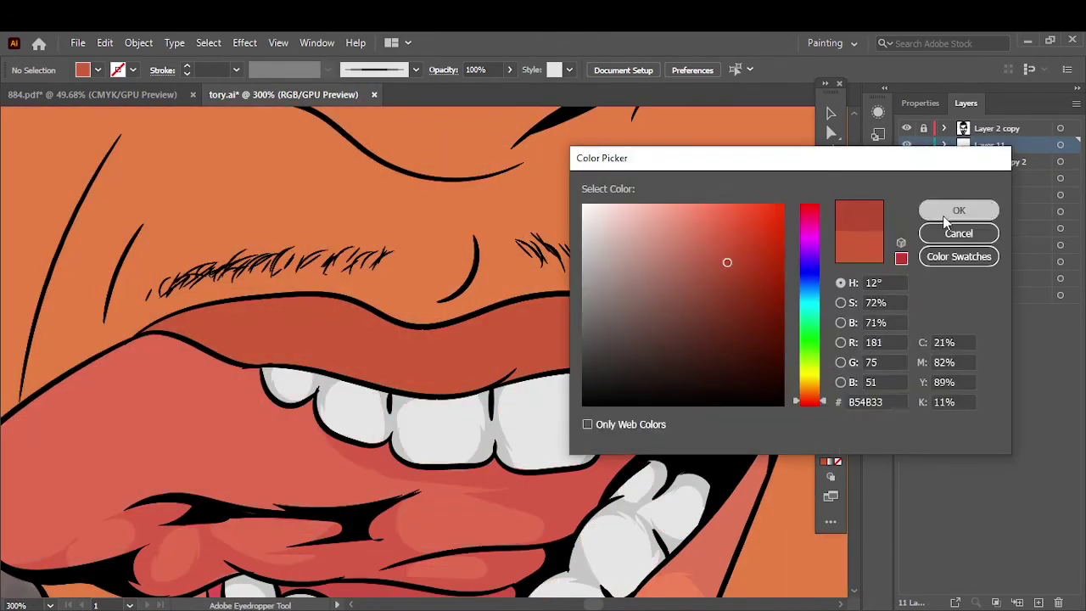
{"action": "left_click", "coordinate": [946, 212]}
{"action": "left_click_drag", "start_coordinate": [906, 161], "coordinate": [909, 287]}
{"action": "key", "text": "n"}
{"action": "scroll", "coordinate": [440, 391], "scroll_direction": "up", "scroll_amount": 3}
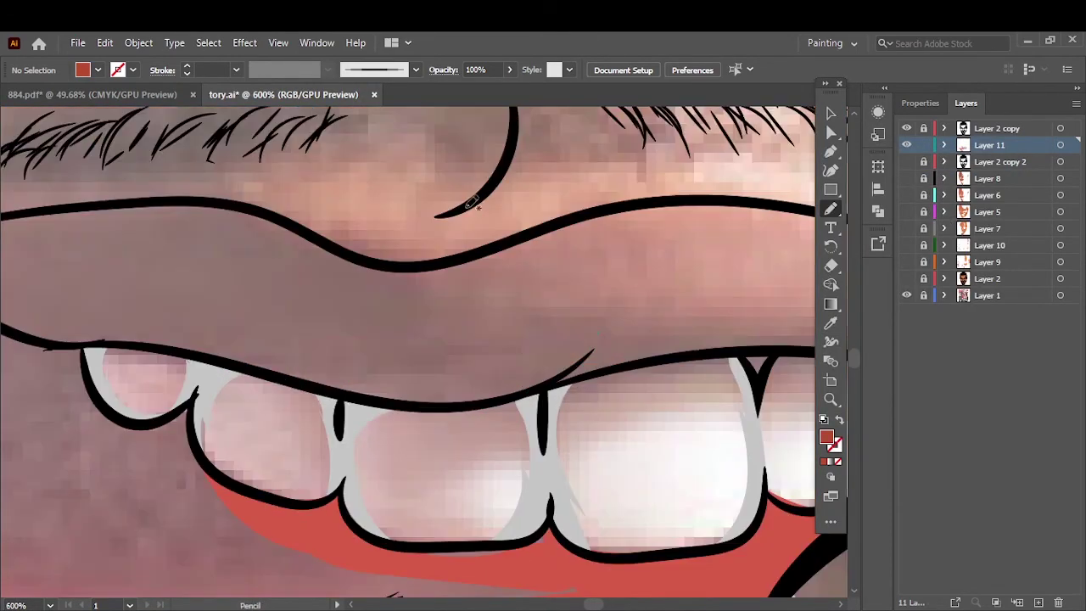
- Draw red shadow shapes along the upper lip, then add Layer 12
{"action": "left_click_drag", "start_coordinate": [371, 252], "coordinate": [372, 254]}
{"action": "scroll", "coordinate": [280, 274], "scroll_direction": "left", "scroll_amount": 3}
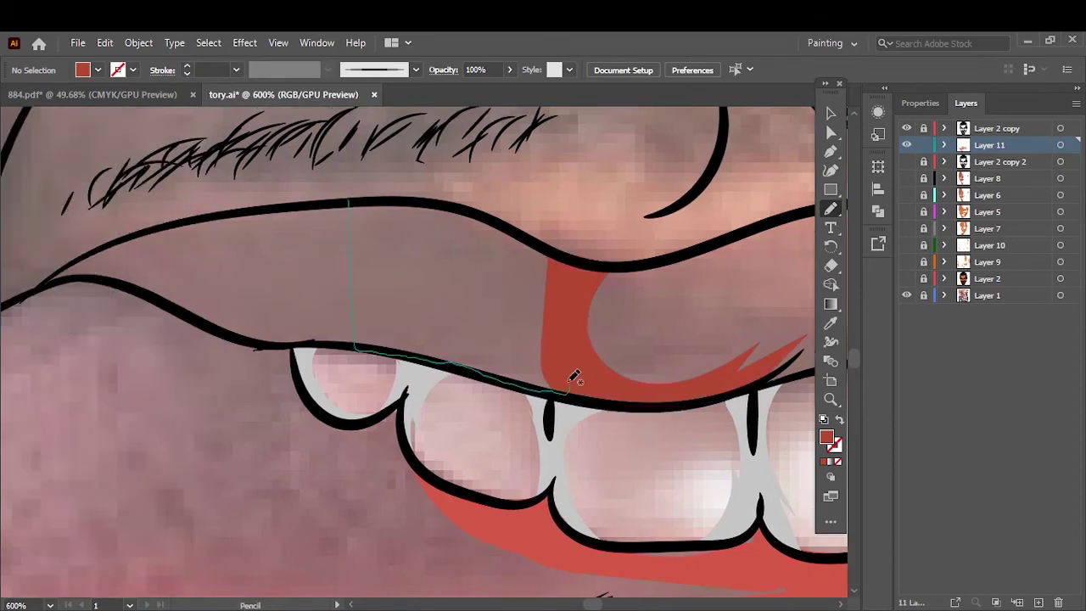
{"action": "left_click_drag", "start_coordinate": [575, 377], "coordinate": [574, 379]}
{"action": "left_click_drag", "start_coordinate": [368, 222], "coordinate": [287, 210]}
{"action": "left_click_drag", "start_coordinate": [234, 329], "coordinate": [255, 344]}
{"action": "scroll", "coordinate": [254, 344], "scroll_direction": "down", "scroll_amount": 2}
{"action": "scroll", "coordinate": [424, 340], "scroll_direction": "down", "scroll_amount": 4}
{"action": "key", "text": "ctrl+l"}
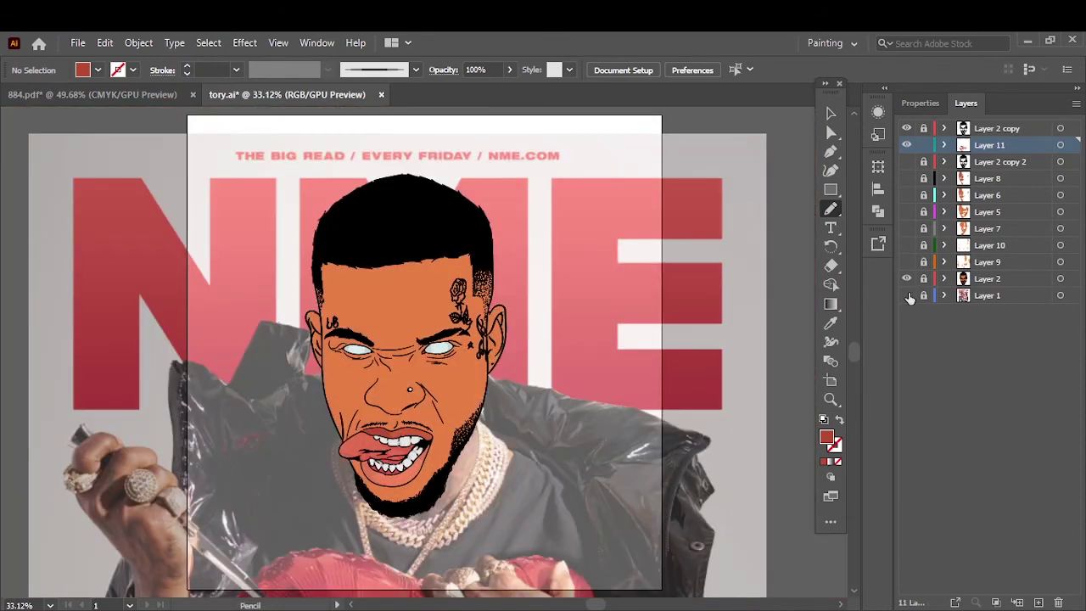
{"action": "scroll", "coordinate": [476, 365], "scroll_direction": "up", "scroll_amount": 4}
{"action": "scroll", "coordinate": [582, 524], "scroll_direction": "up", "scroll_amount": 2}
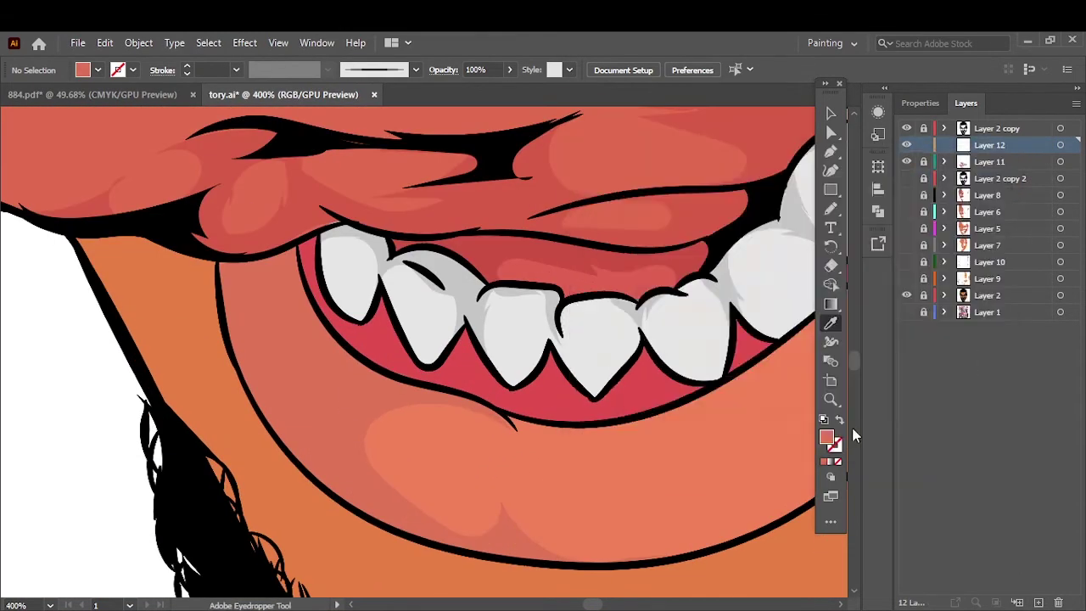
- Pick a darker red fill and draw a shadow shape along the lower lip
{"action": "double_click", "coordinate": [827, 437]}
{"action": "key", "text": "Escape"}
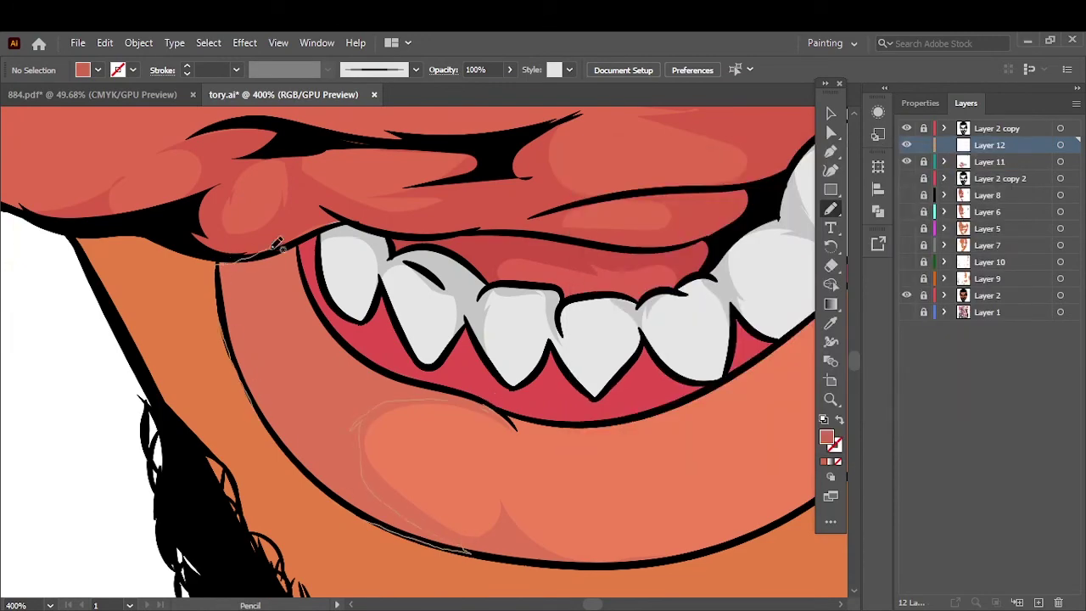
{"action": "left_click_drag", "start_coordinate": [277, 244], "coordinate": [280, 246]}
{"action": "scroll", "coordinate": [438, 535], "scroll_direction": "down", "scroll_amount": 5}
{"action": "scroll", "coordinate": [410, 395], "scroll_direction": "up", "scroll_amount": 5}
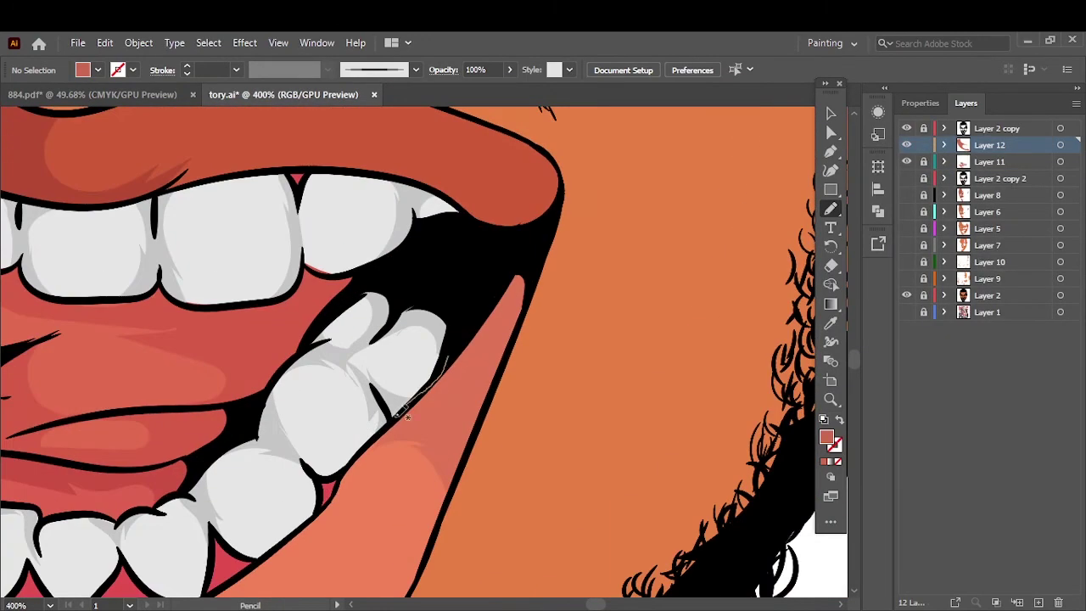
{"action": "scroll", "coordinate": [410, 396], "scroll_direction": "down", "scroll_amount": 1}
- Draw a darker red shadow shape on the upper lip
{"action": "double_click", "coordinate": [827, 437]}
{"action": "key", "text": "Return"}
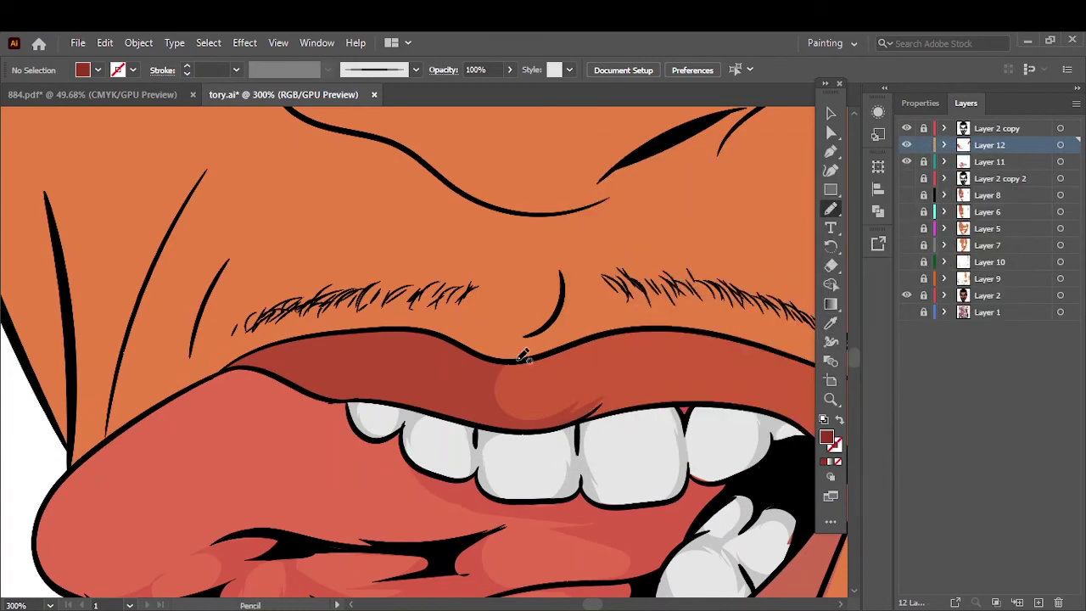
{"action": "left_click_drag", "start_coordinate": [557, 422], "coordinate": [454, 400]}
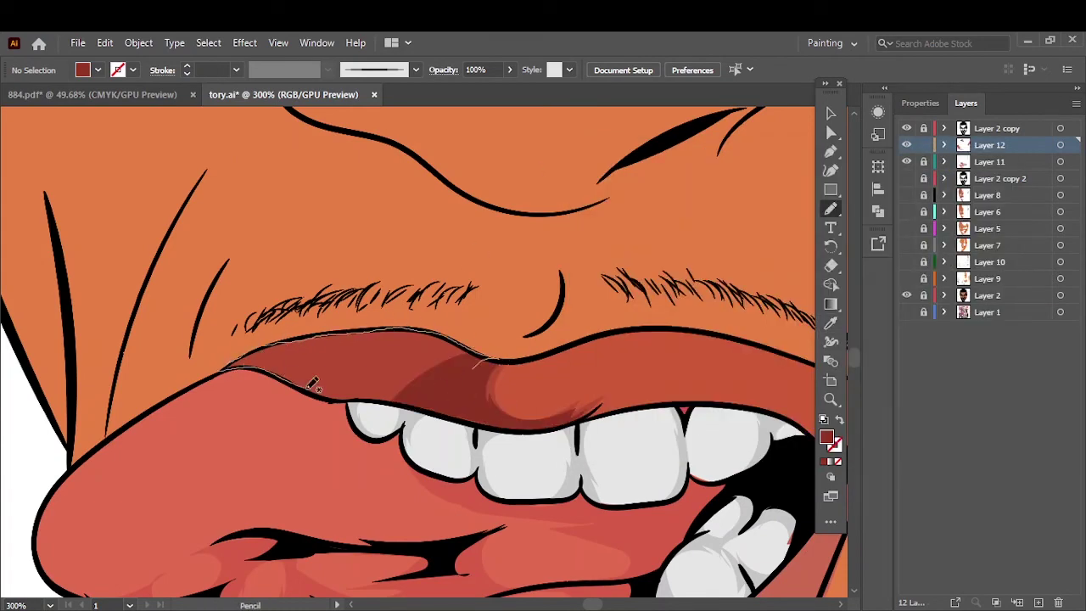
{"action": "key", "text": "ctrl+0"}
{"action": "scroll", "coordinate": [399, 450], "scroll_direction": "up", "scroll_amount": 5}
- Shade the tongue and the area under the upper tooth with darker shadow shapes
{"action": "double_click", "coordinate": [826, 437]}
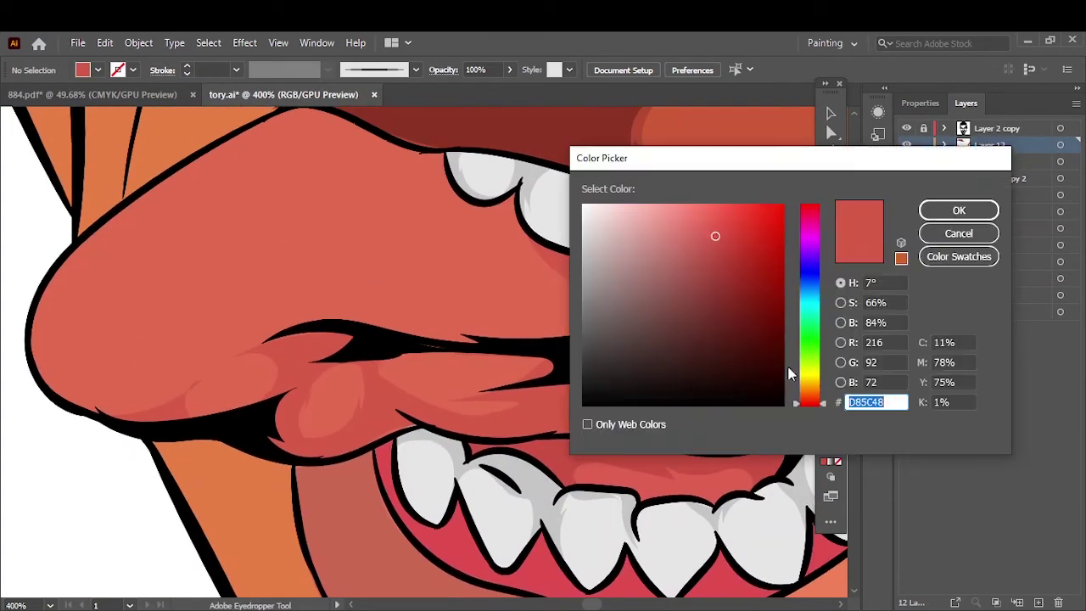
{"action": "key", "text": "Return"}
{"action": "left_click_drag", "start_coordinate": [365, 337], "coordinate": [297, 405]}
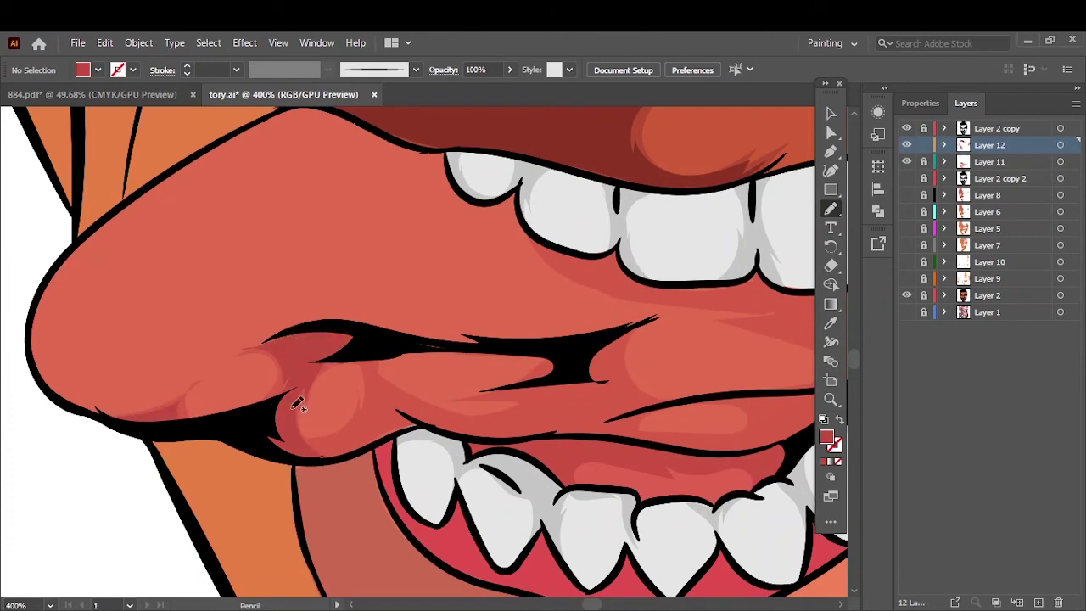
{"action": "left_click_drag", "start_coordinate": [370, 355], "coordinate": [527, 407]}
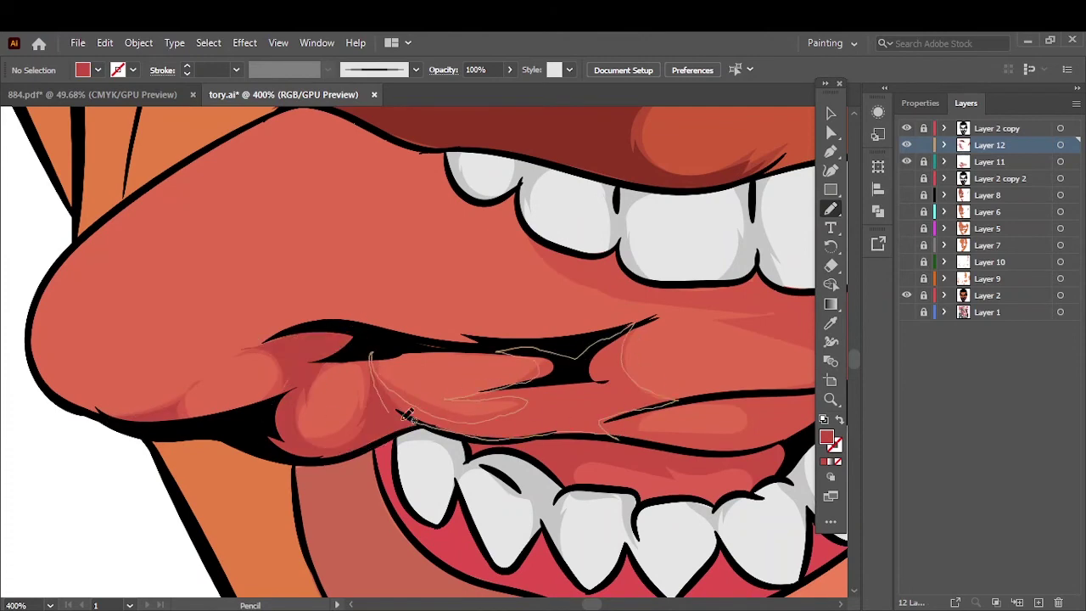
{"action": "left_click_drag", "start_coordinate": [407, 414], "coordinate": [373, 360]}
{"action": "scroll", "coordinate": [494, 369], "scroll_direction": "right", "scroll_amount": 5}
{"action": "left_click_drag", "start_coordinate": [533, 395], "coordinate": [297, 420]}
{"action": "mouse_move", "coordinate": [310, 252]}
{"action": "left_mouse_down"}
{"action": "mouse_move", "coordinate": [272, 249]}
{"action": "mouse_move", "coordinate": [314, 250]}
{"action": "left_mouse_up"}
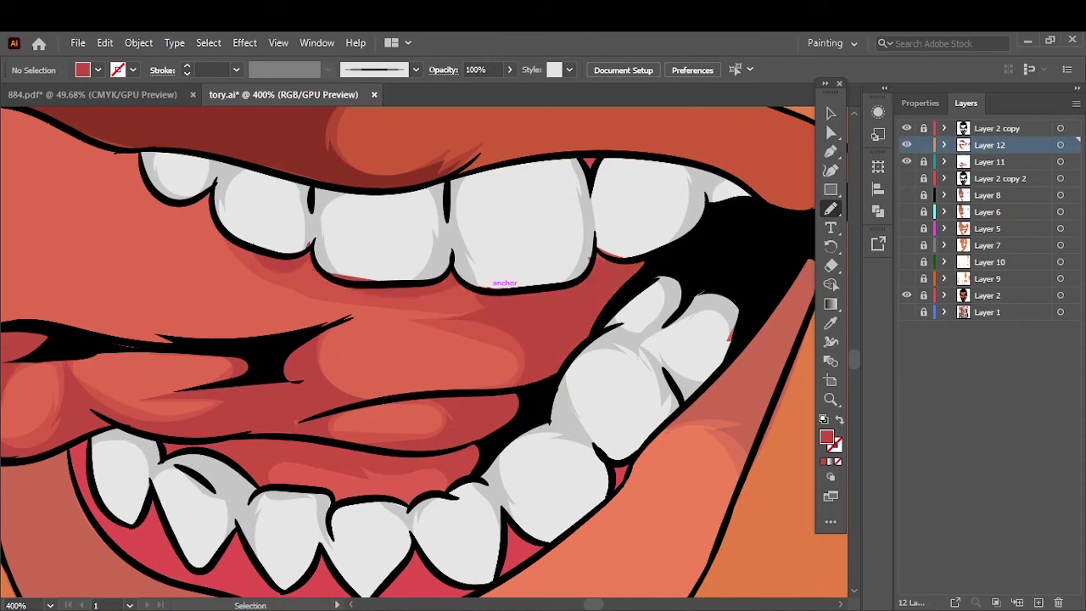
{"action": "key", "text": "ctrl+0"}
- On a new highlights layer, draw a light salmon highlight on the chin
{"action": "key", "text": "ctrl+l"}
{"action": "scroll", "coordinate": [391, 450], "scroll_direction": "up", "scroll_amount": 5}
{"action": "double_click", "coordinate": [827, 437]}
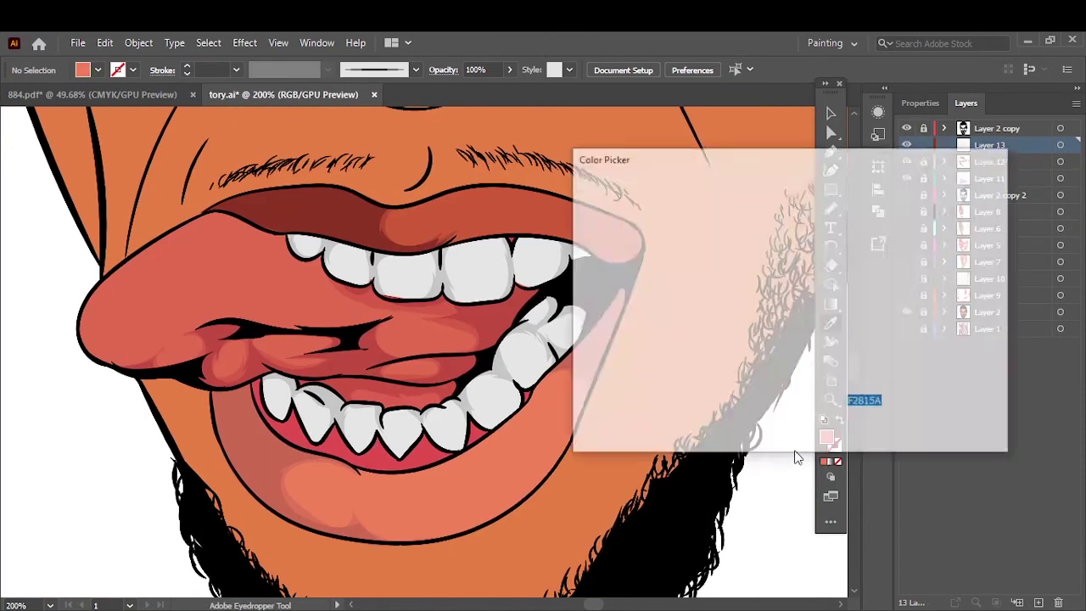
{"action": "key", "text": "Return"}
{"action": "left_click_drag", "start_coordinate": [466, 508], "coordinate": [472, 467]}
{"action": "double_click", "coordinate": [827, 437]}
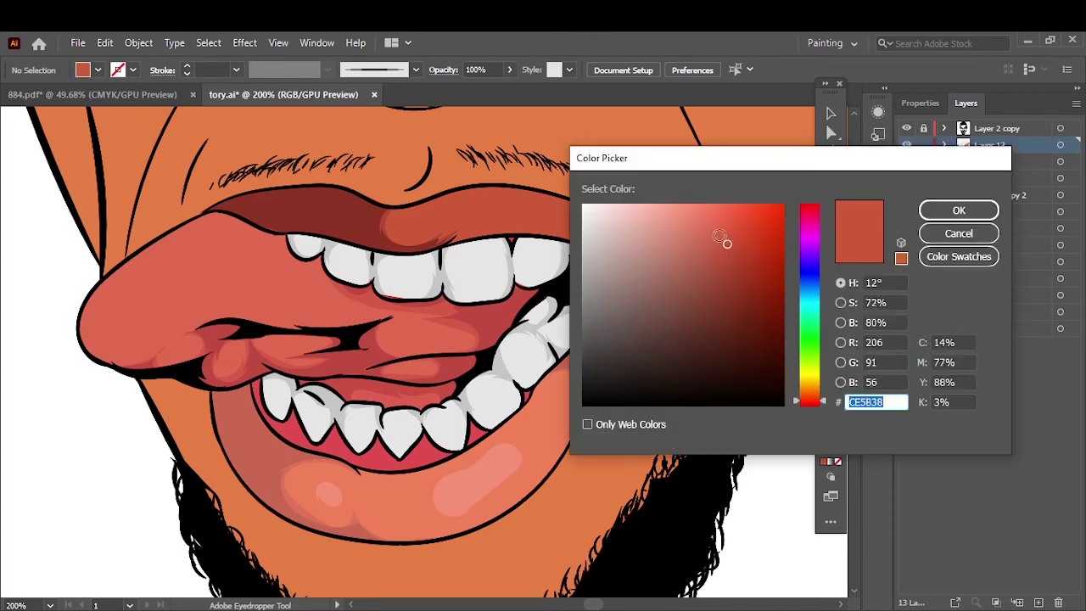
{"action": "left_click", "coordinate": [973, 209]}
{"action": "key", "text": "ctrl+0"}
- Show the hidden face shading layers and add a new layer for hair strands
{"action": "left_click_drag", "start_coordinate": [907, 295], "coordinate": [906, 195]}
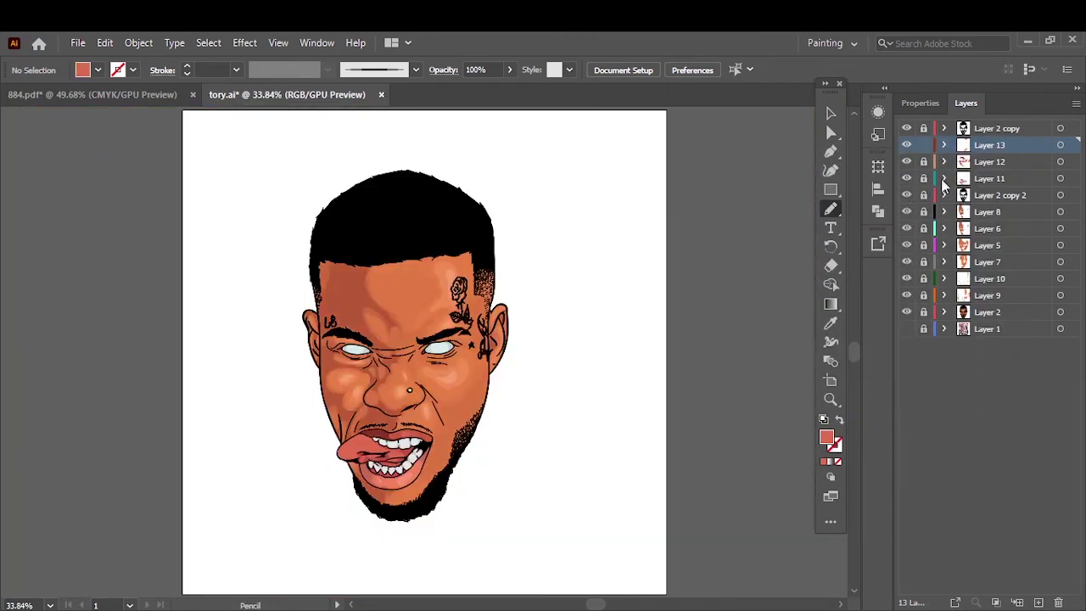
{"action": "left_click", "coordinate": [906, 328]}
{"action": "left_click", "coordinate": [906, 329]}
{"action": "left_click", "coordinate": [1038, 603]}
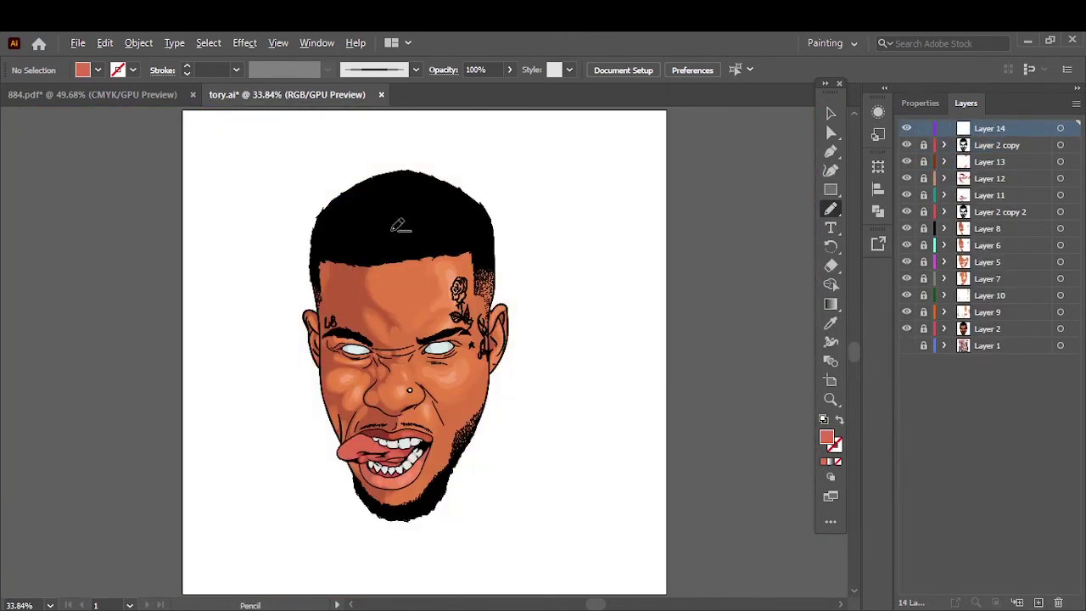
{"action": "key", "text": "ctrl+plus"}
{"action": "left_click_drag", "start_coordinate": [831, 189], "coordinate": [891, 209]}
- Draw a long thin ellipse and fill it with a white-to-black linear gradient
{"action": "left_click_drag", "start_coordinate": [161, 236], "coordinate": [743, 241]}
{"action": "key", "text": "ctrl+plus"}
{"action": "left_click", "coordinate": [99, 69]}
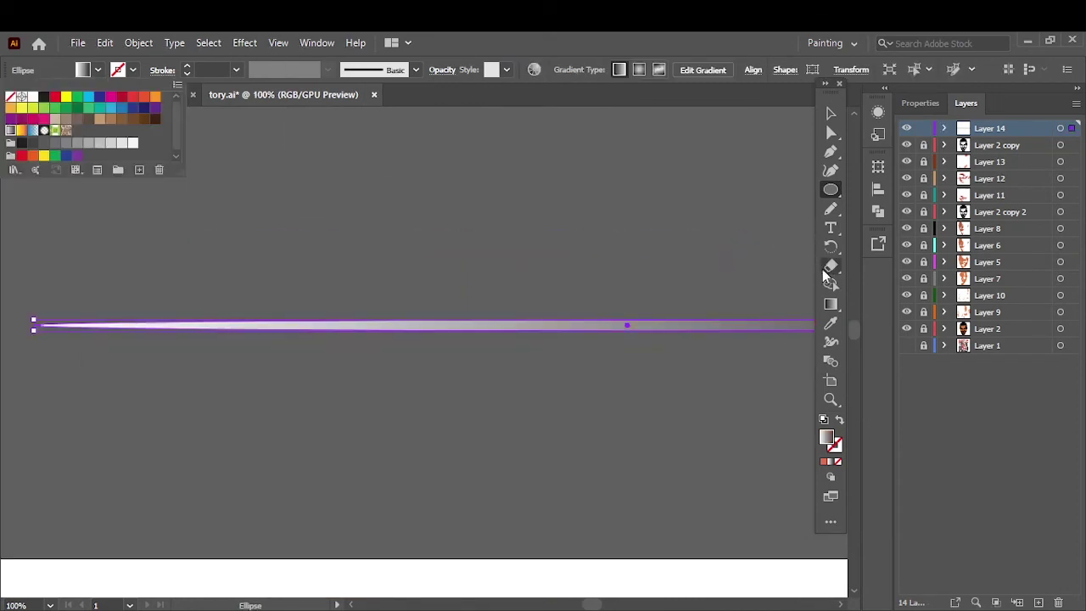
{"action": "double_click", "coordinate": [831, 304]}
{"action": "left_click", "coordinate": [629, 283]}
{"action": "double_click", "coordinate": [563, 283]}
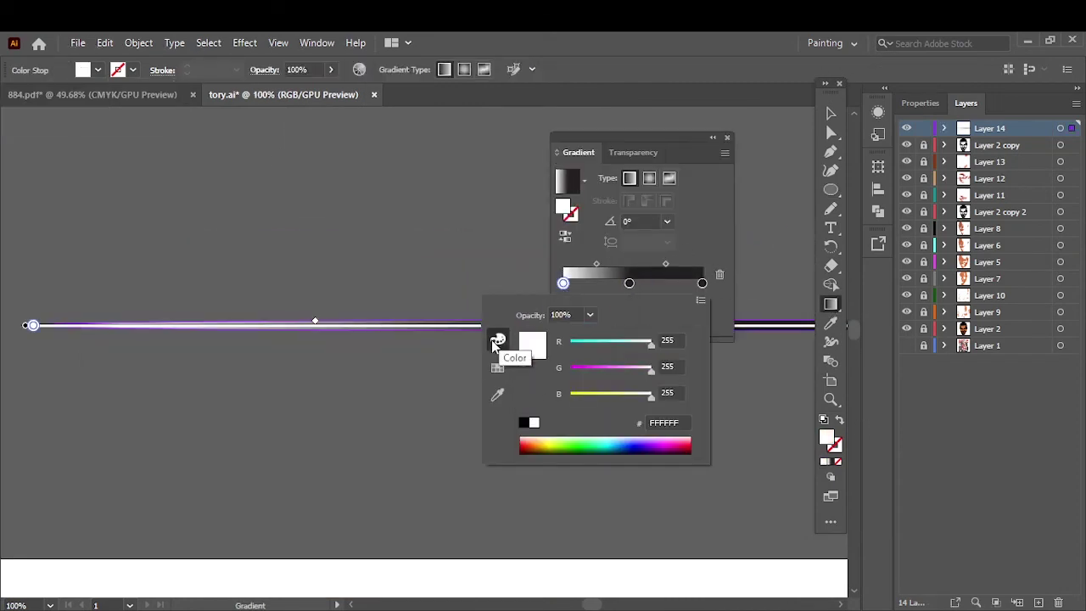
{"action": "left_click", "coordinate": [524, 423]}
{"action": "left_click", "coordinate": [498, 368]}
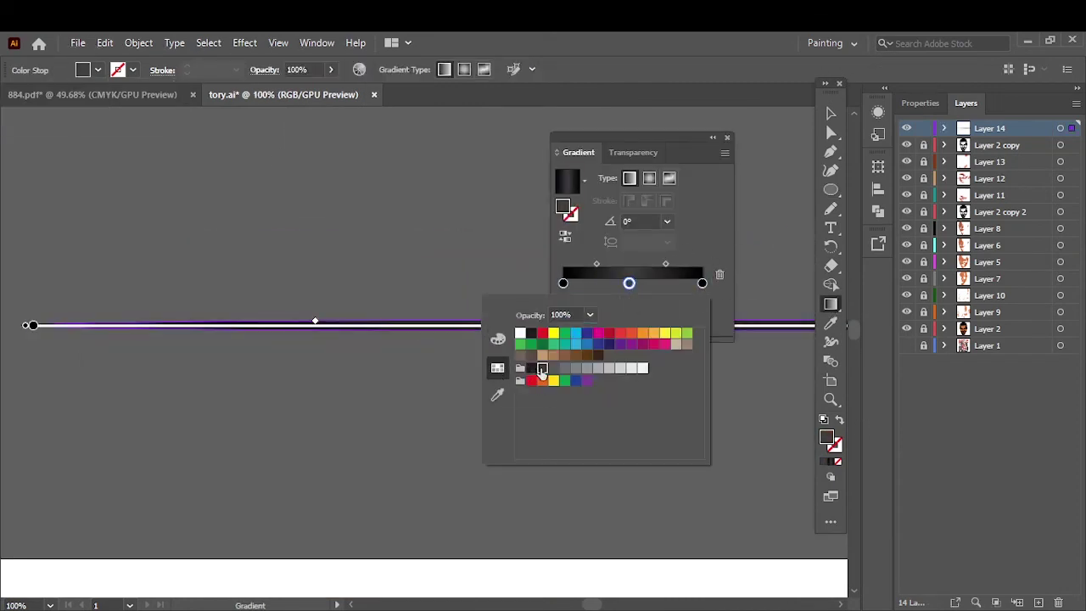
{"action": "key", "text": "ctrl+shift+a"}
{"action": "key", "text": "ctrl+minus"}
- Switch to the Paintbrush and zoom in on the hair
{"action": "left_click", "coordinate": [415, 70]}
{"action": "key", "text": "Escape"}
{"action": "key", "text": "b"}
{"action": "scroll", "coordinate": [649, 185], "scroll_direction": "down", "scroll_amount": 3}
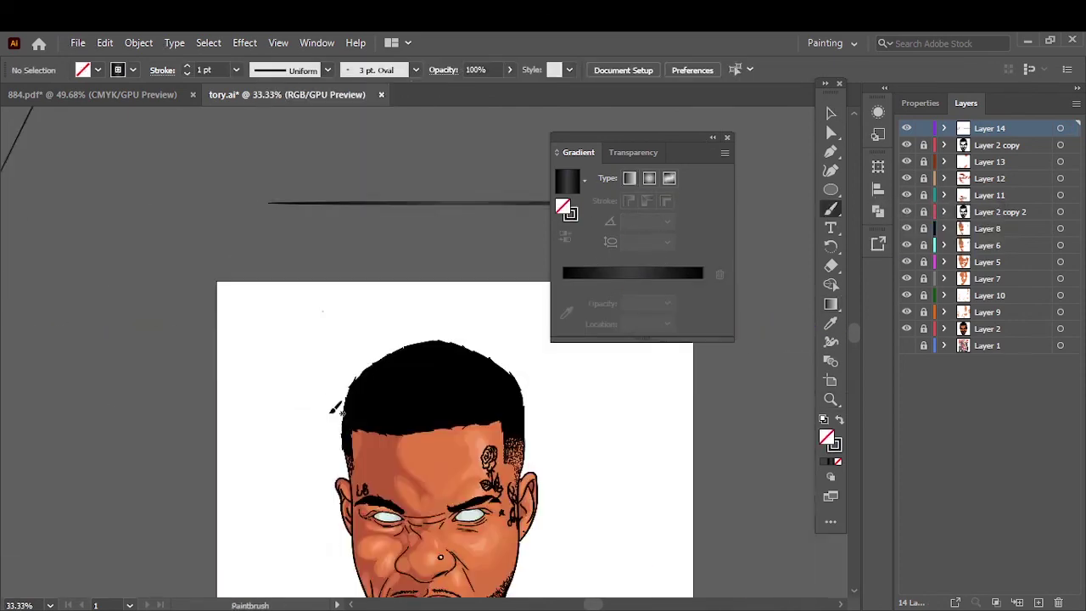
{"action": "key", "text": "ctrl+plus"}
{"action": "key", "text": "ctrl+plus"}
{"action": "key", "text": "ctrl+plus"}
- Paint small gray strands along the hairline and copy the row to the right
{"action": "mouse_move", "coordinate": [277, 228]}
{"action": "left_mouse_down"}
{"action": "mouse_move", "coordinate": [224, 416]}
{"action": "mouse_move", "coordinate": [319, 414]}
{"action": "left_mouse_up"}
{"action": "key", "text": "v"}
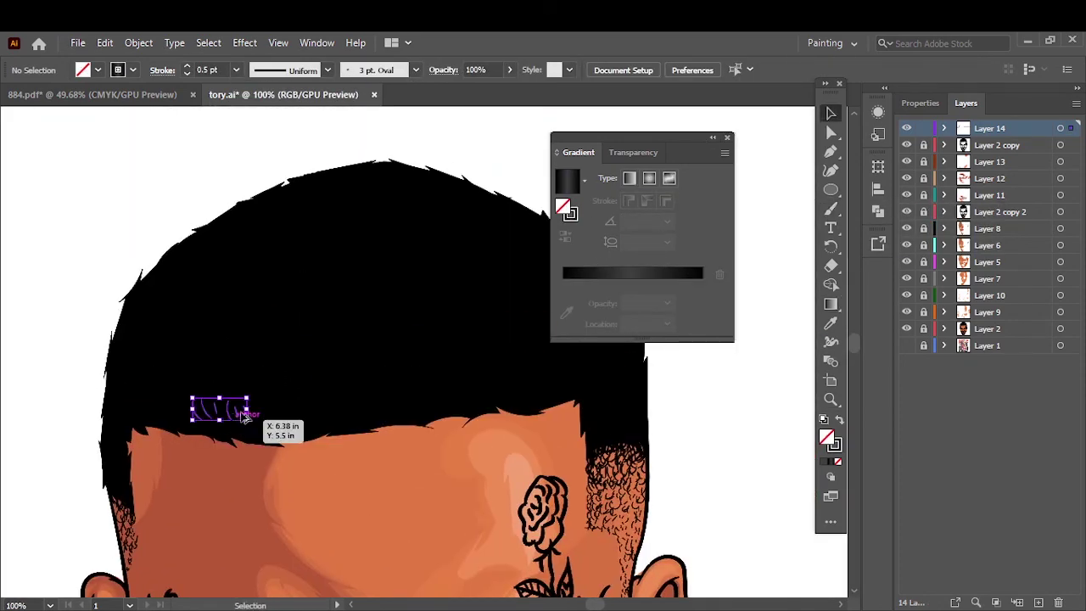
{"action": "key", "text": "ctrl+plus"}
{"action": "key", "text": "ctrl+plus"}
{"action": "key", "text": "ctrl+plus"}
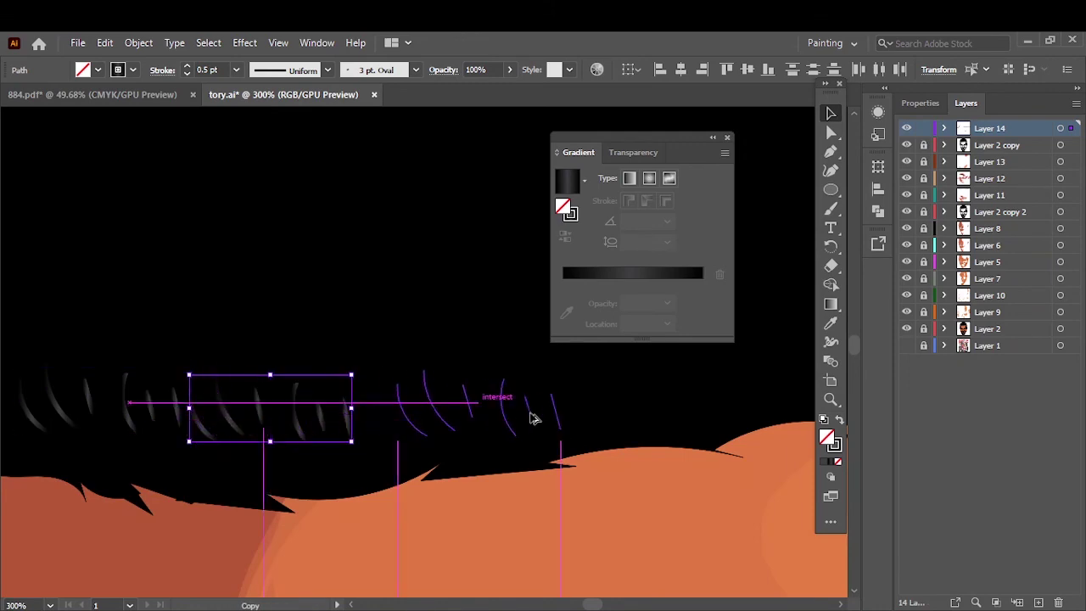
{"action": "key", "text": "ctrl+minus"}
{"action": "key", "text": "ctrl+minus"}
{"action": "mouse_move", "coordinate": [318, 413]}
{"action": "left_mouse_down"}
{"action": "mouse_move", "coordinate": [660, 387]}
{"action": "mouse_move", "coordinate": [288, 472]}
{"action": "mouse_move", "coordinate": [170, 413]}
{"action": "left_mouse_up"}
{"action": "key", "text": "ctrl+minus"}
{"action": "key", "text": "ctrl+minus"}
{"action": "key", "text": "ctrl+plus"}
{"action": "key", "text": "ctrl+plus"}
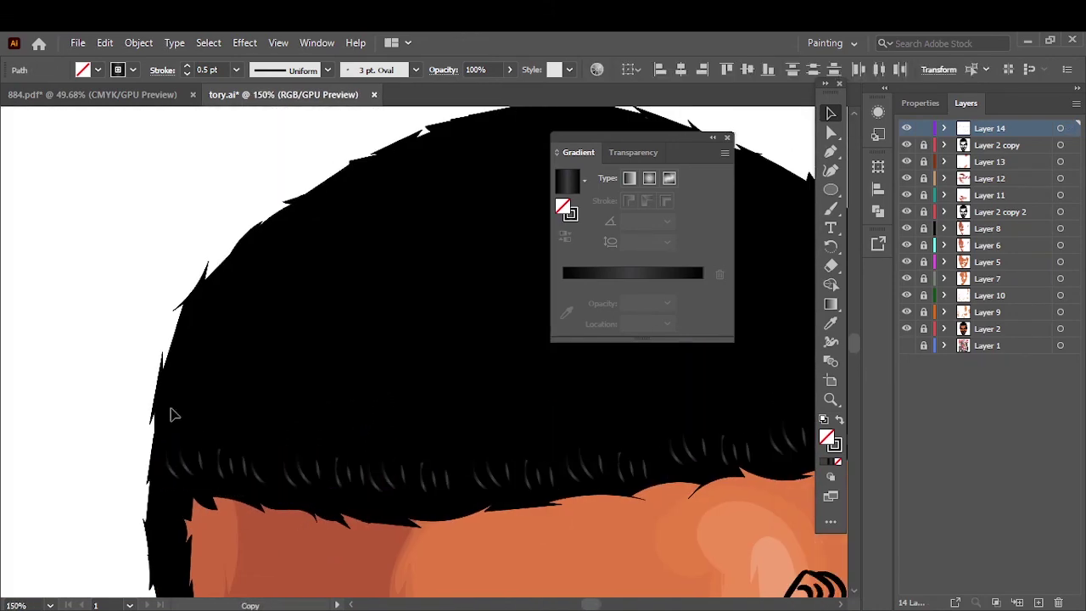
{"action": "left_click", "coordinate": [97, 381]}
- Duplicate a wider row of strands higher up and across the head
{"action": "mouse_move", "coordinate": [97, 381]}
{"action": "left_mouse_down"}
{"action": "mouse_move", "coordinate": [478, 453]}
{"action": "mouse_move", "coordinate": [489, 377]}
{"action": "left_mouse_up"}
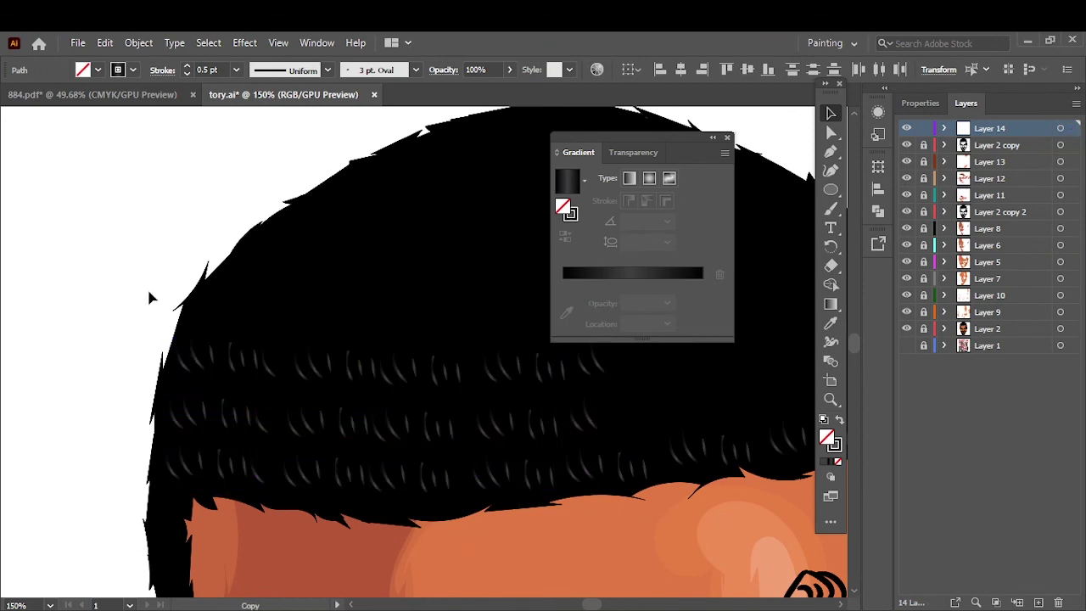
{"action": "mouse_move", "coordinate": [150, 296]}
{"action": "left_mouse_down"}
{"action": "mouse_move", "coordinate": [465, 386]}
{"action": "mouse_move", "coordinate": [476, 259]}
{"action": "left_mouse_up"}
{"action": "key", "text": "ctrl+0"}
{"action": "left_click", "coordinate": [356, 266]}
{"action": "key", "text": "h"}
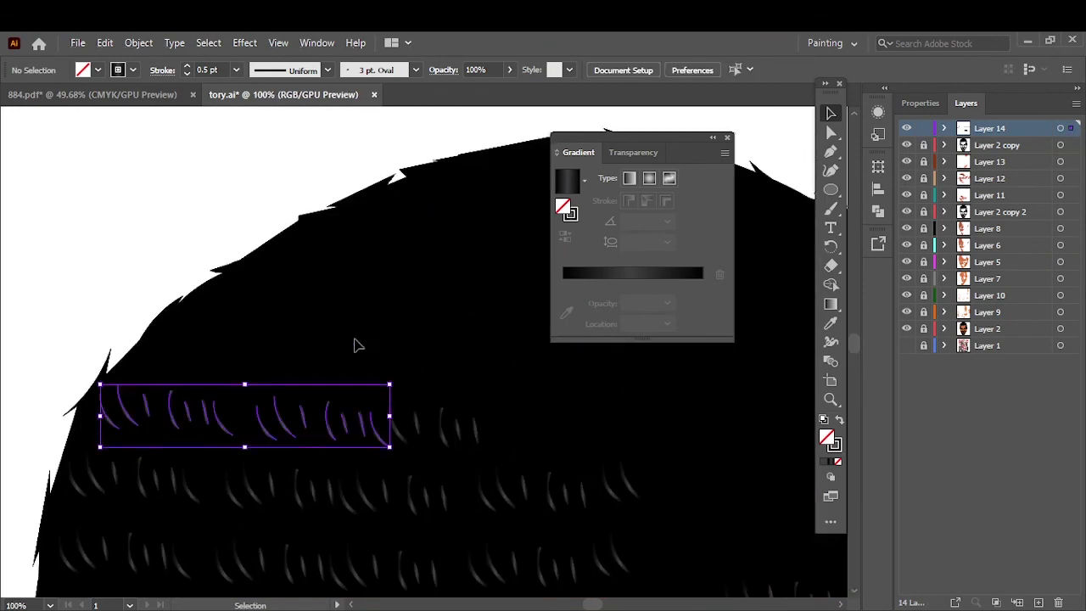
{"action": "left_click_drag", "start_coordinate": [348, 429], "coordinate": [407, 386]}
{"action": "scroll", "coordinate": [405, 384], "scroll_direction": "up", "scroll_amount": 3}
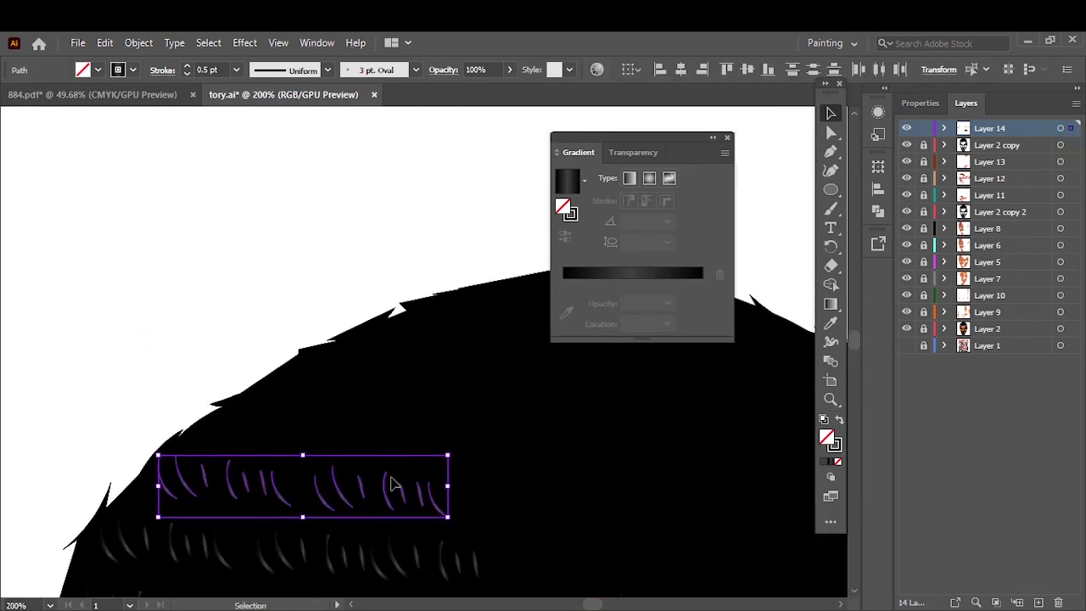
{"action": "left_click_drag", "start_coordinate": [364, 502], "coordinate": [585, 408]}
- Copy strands up toward the crown and fill remaining gaps with single strands
{"action": "left_click_drag", "start_coordinate": [282, 376], "coordinate": [321, 416]}
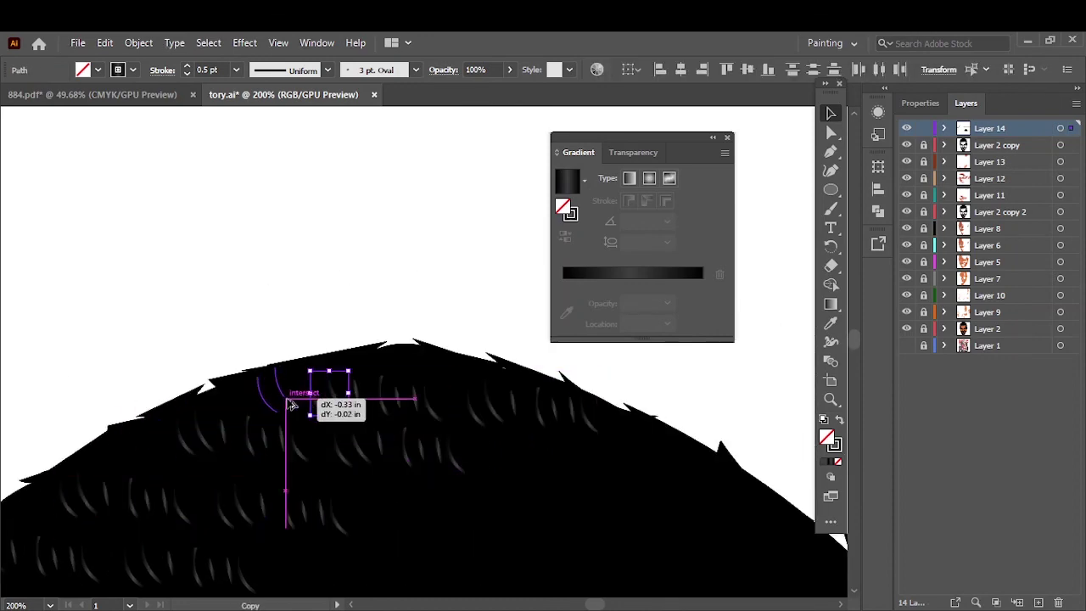
{"action": "key", "text": "ctrl+minus"}
{"action": "key", "text": "ctrl+minus"}
{"action": "mouse_move", "coordinate": [443, 387]}
{"action": "left_mouse_down"}
{"action": "mouse_move", "coordinate": [406, 369]}
{"action": "mouse_move", "coordinate": [312, 274]}
{"action": "mouse_move", "coordinate": [361, 249]}
{"action": "mouse_move", "coordinate": [348, 174]}
{"action": "left_mouse_up"}
{"action": "left_click", "coordinate": [436, 206]}
{"action": "key", "text": "ctrl+0"}
{"action": "key", "text": "ctrl+plus"}
{"action": "key", "text": "ctrl+plus"}
{"action": "key", "text": "ctrl+plus"}
{"action": "left_click_drag", "start_coordinate": [390, 325], "coordinate": [438, 324]}
{"action": "key", "text": "ctrl+minus"}
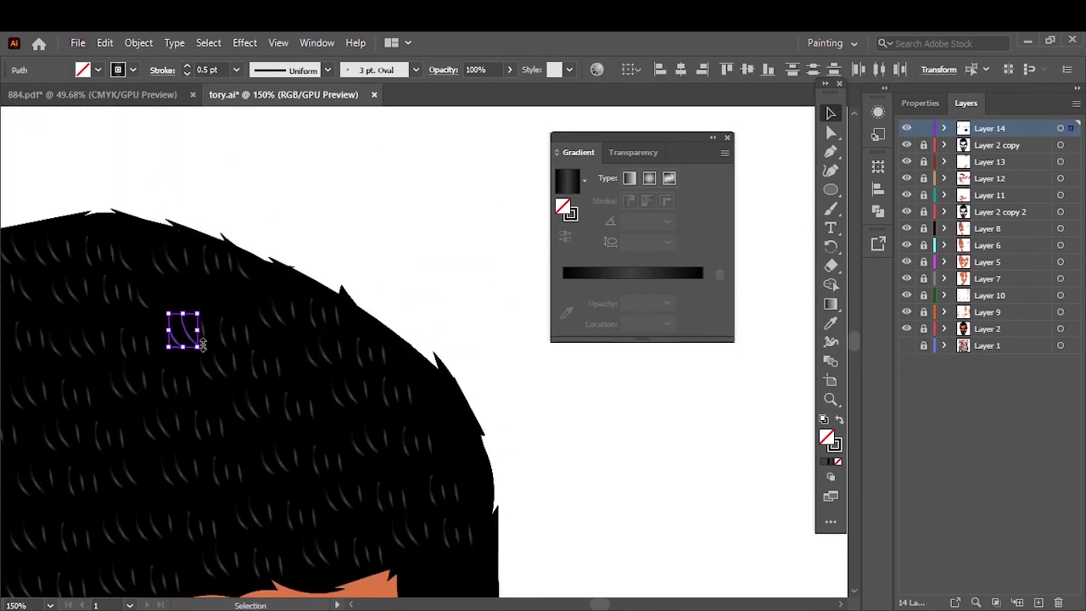
{"action": "left_click_drag", "start_coordinate": [182, 323], "coordinate": [233, 303]}
{"action": "key", "text": "ctrl+0"}
{"action": "left_click", "coordinate": [338, 187]}
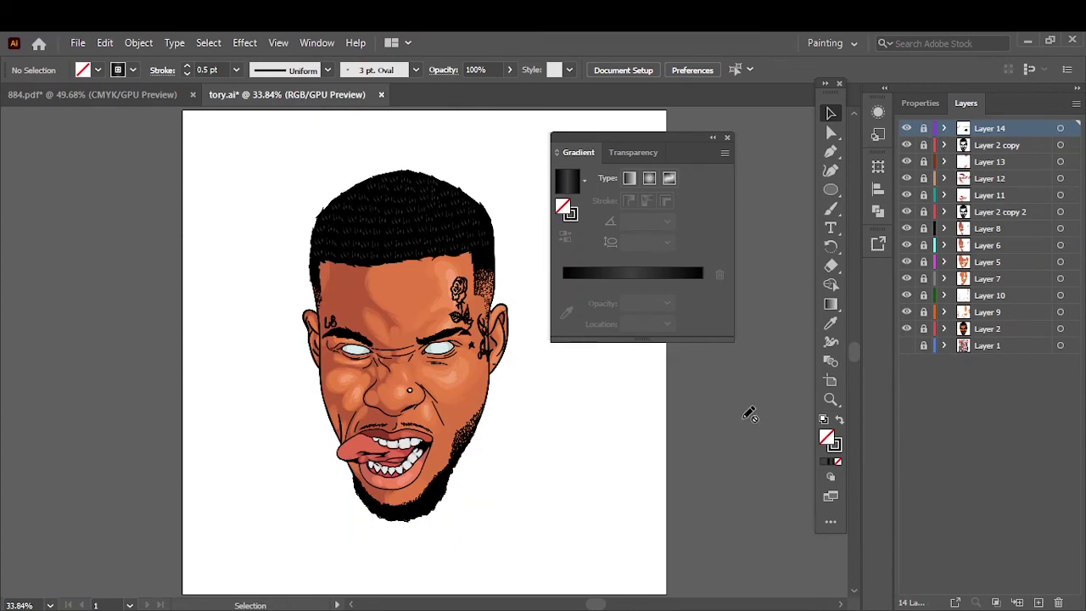